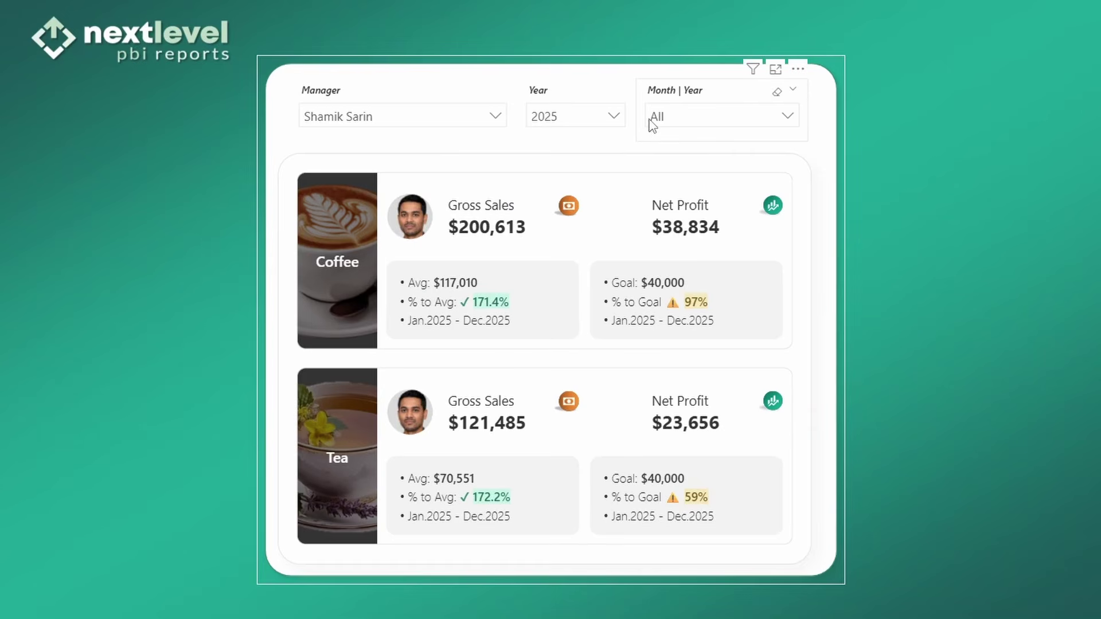
pyautogui.click(658, 116)
pyautogui.click(687, 116)
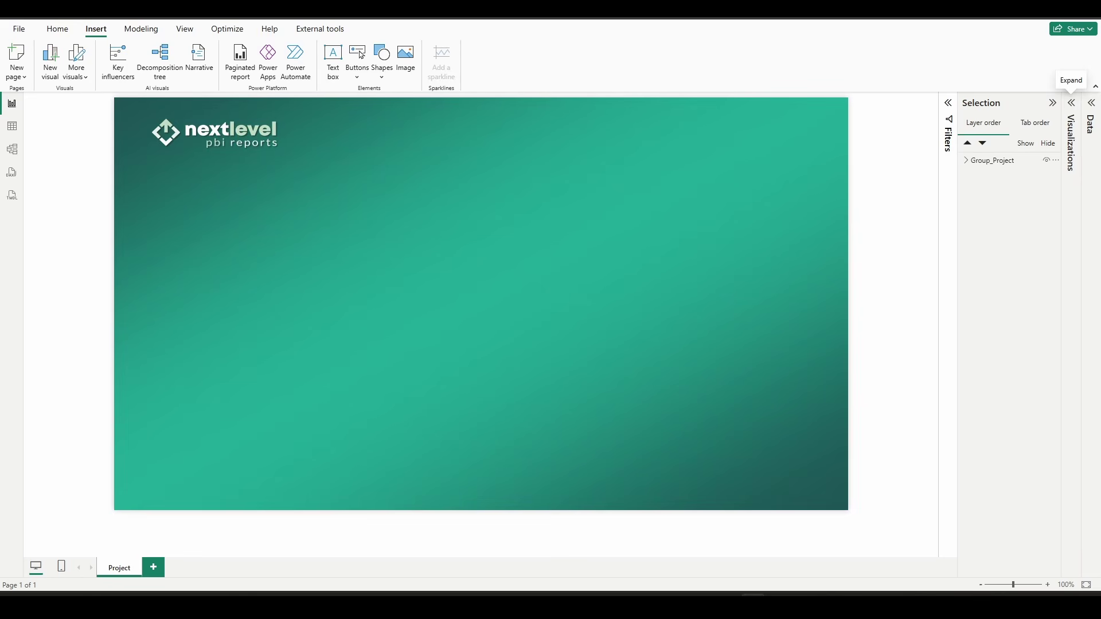
# Show the hidden card and the three slicers of Group_Project, moving Card_Sales slightly lower on the white background.
pyautogui.click(966, 160)
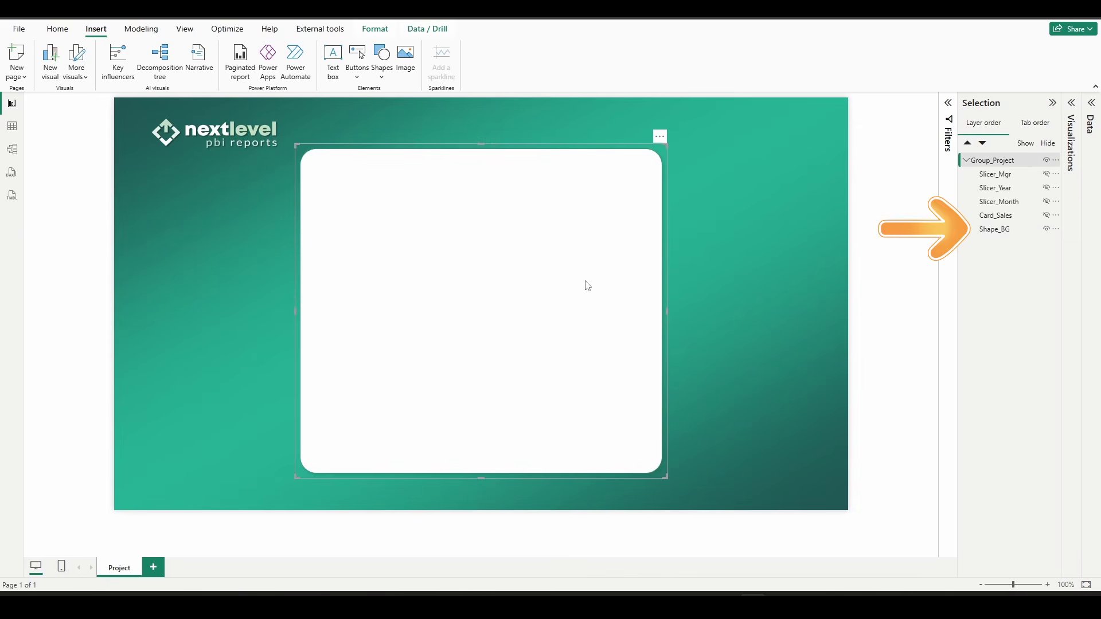
pyautogui.click(584, 285)
pyautogui.click(381, 78)
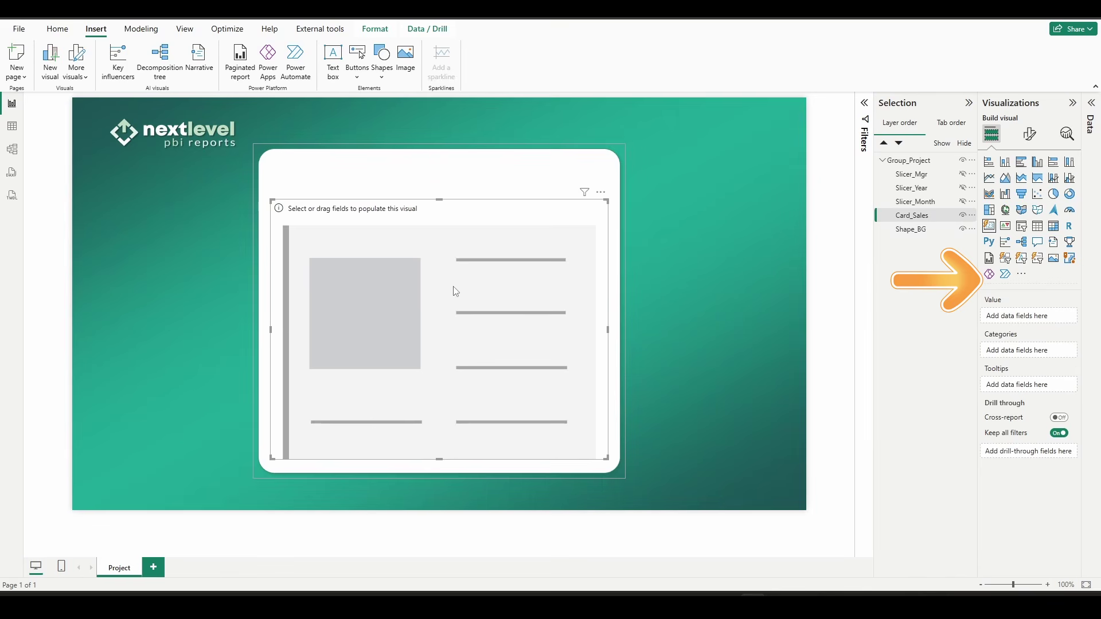
pyautogui.moveTo(452, 290); pyautogui.dragTo(432, 318)
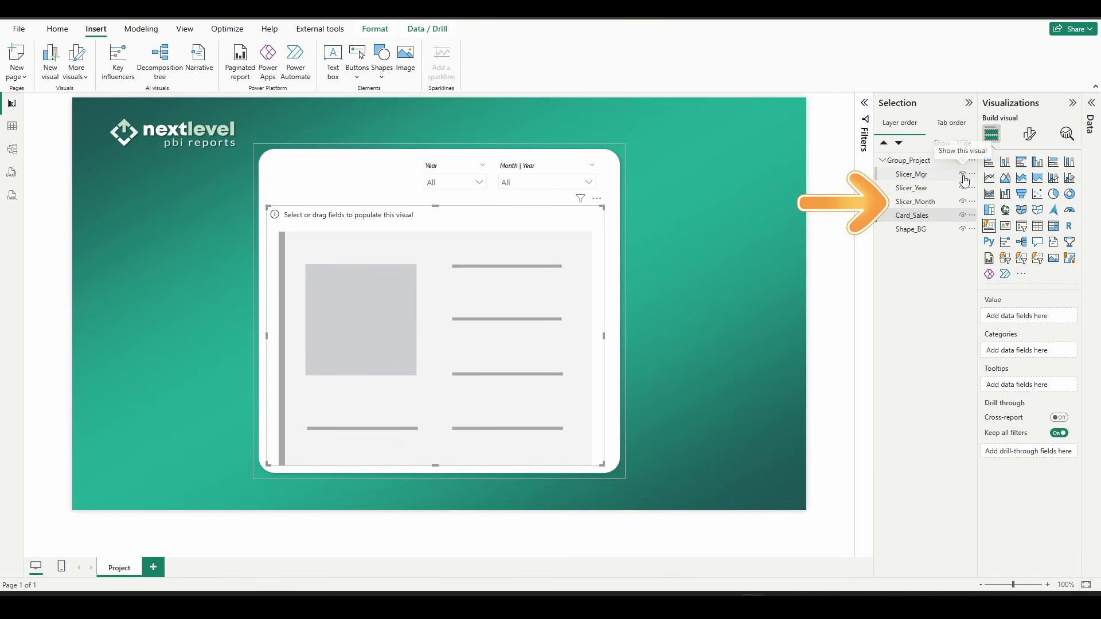
pyautogui.click(963, 174)
# Check the Manager slicer's style and single-select setting.
pyautogui.click(357, 172)
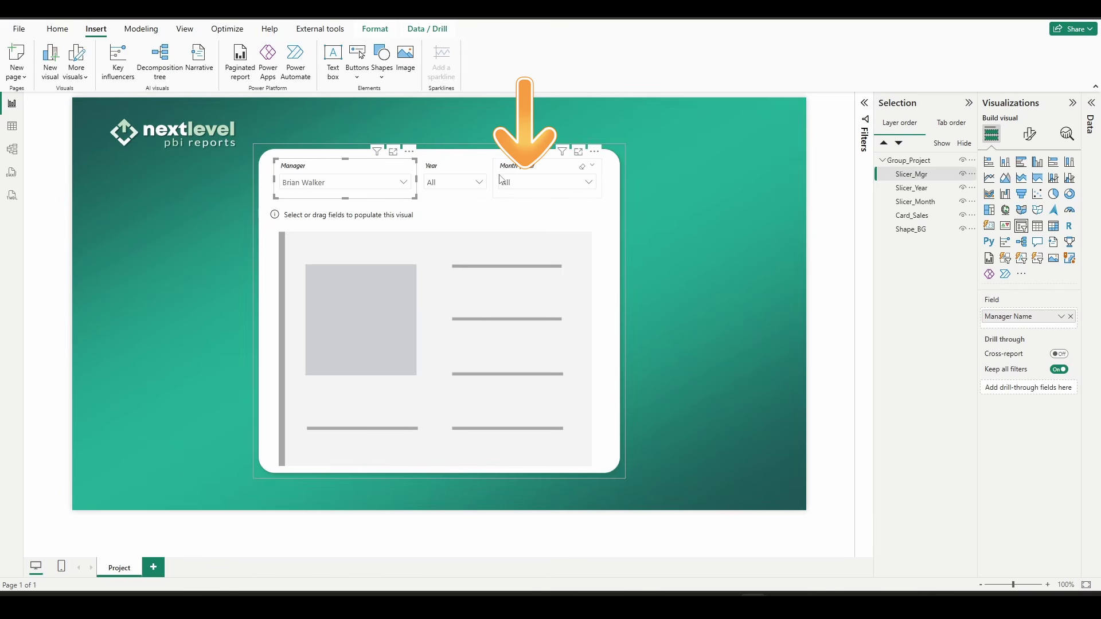
pyautogui.click(459, 174)
pyautogui.click(539, 172)
pyautogui.click(362, 166)
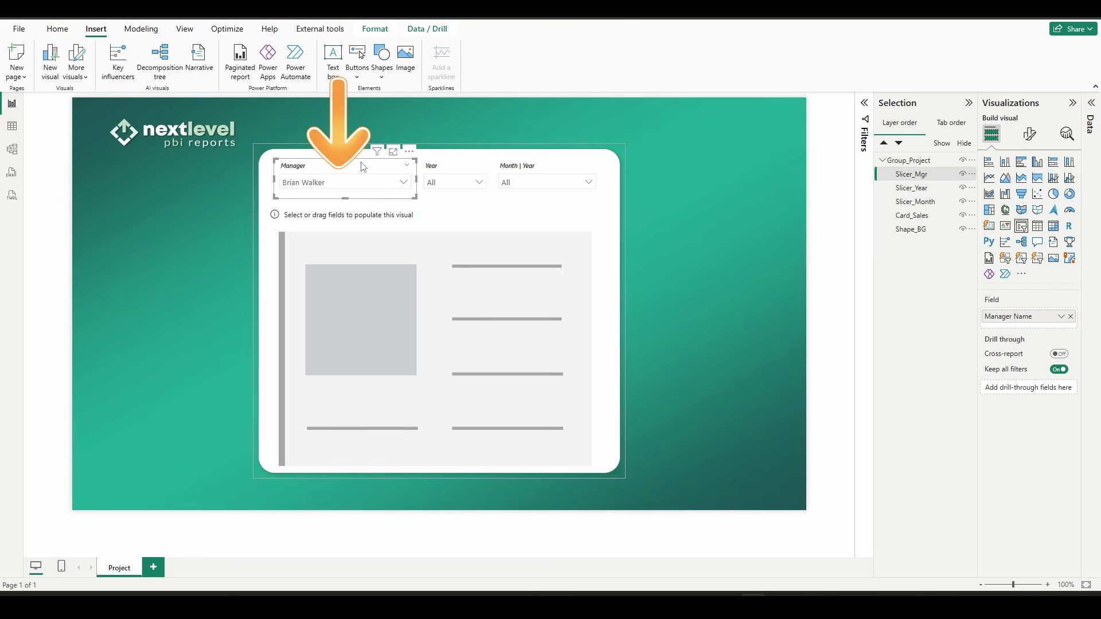
pyautogui.click(1029, 134)
pyautogui.click(1013, 214)
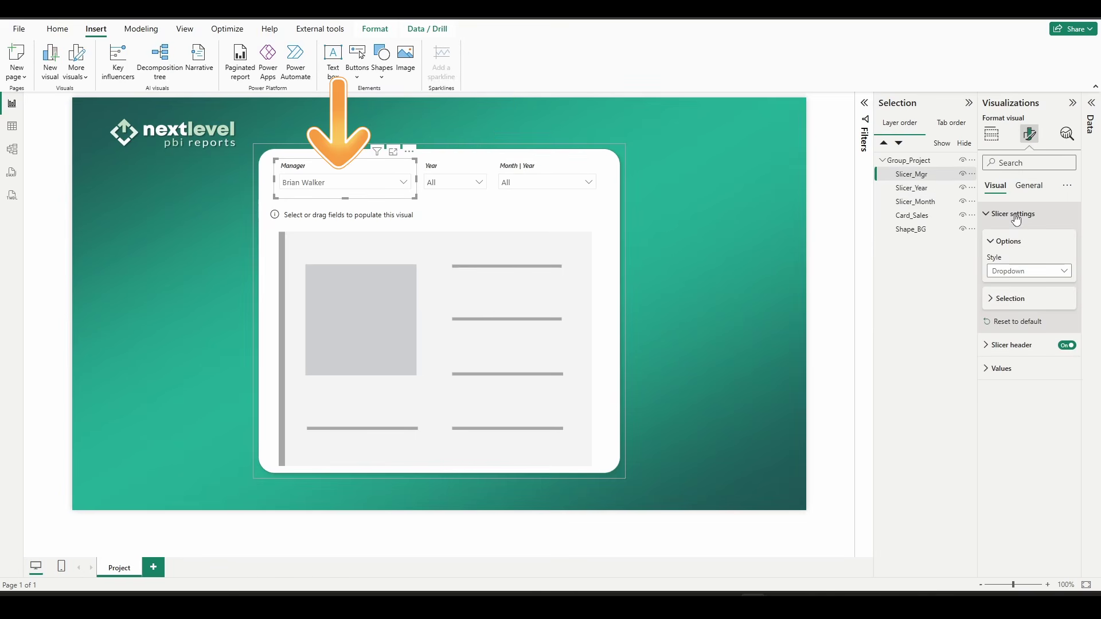
pyautogui.click(1015, 298)
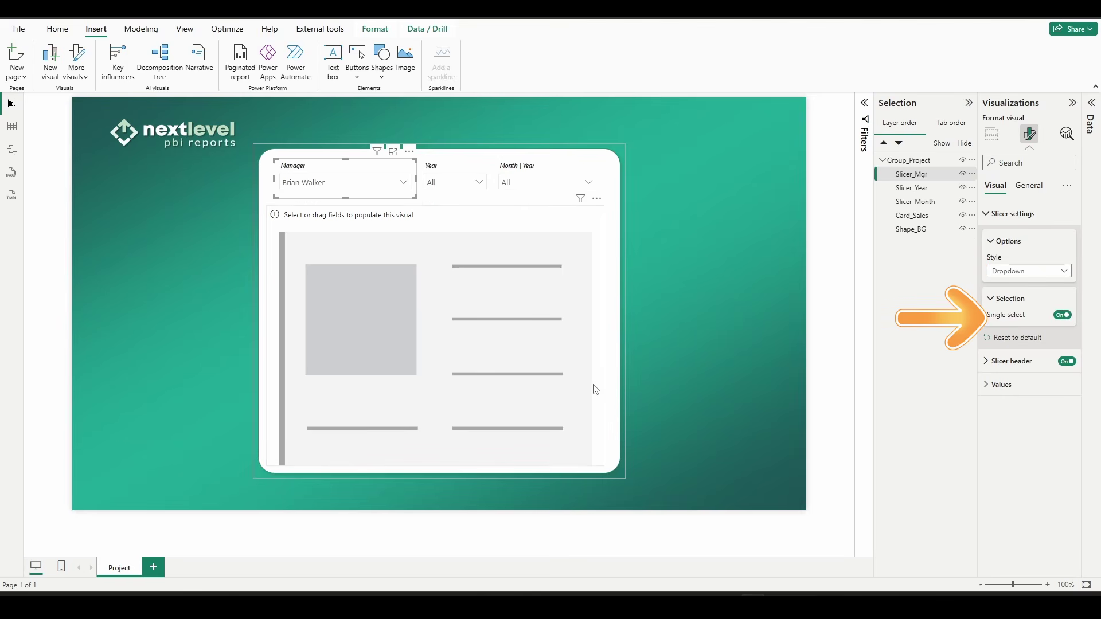
pyautogui.click(562, 543)
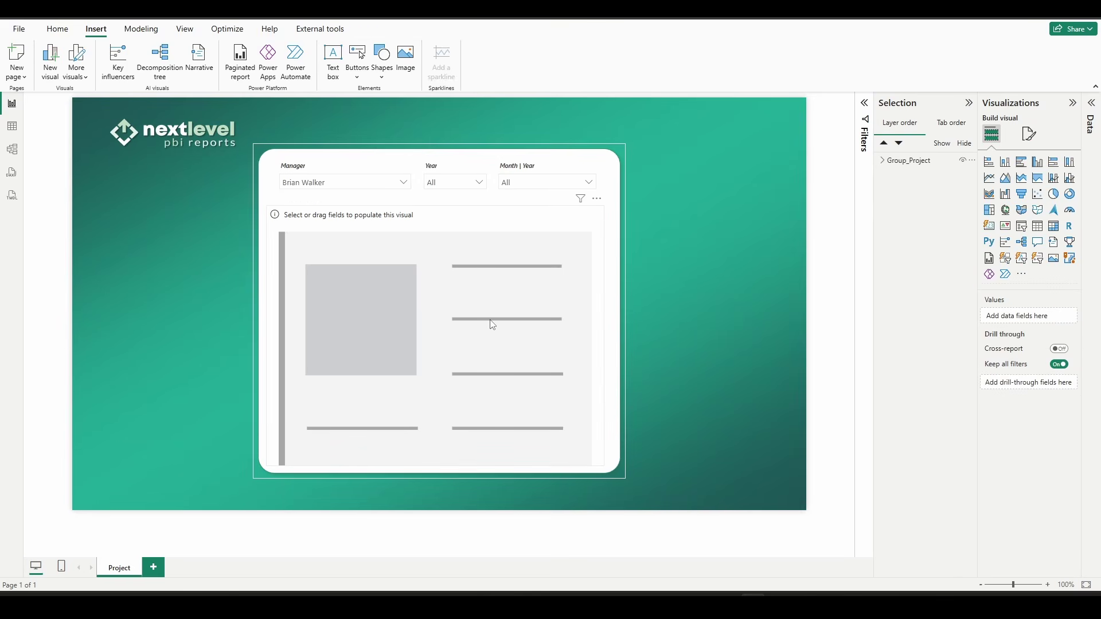
# Add the Gross Sales measure from the 3. Gross Sales folder of *Measures to the empty card visual.
pyautogui.click(1072, 103)
pyautogui.click(1051, 103)
pyautogui.click(1087, 106)
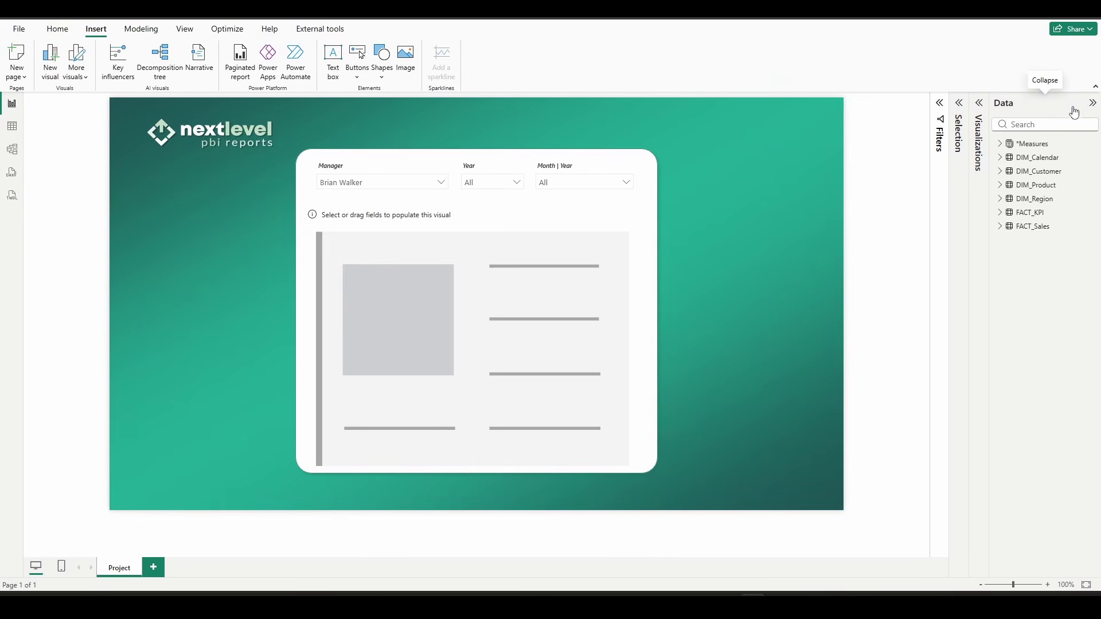
pyautogui.click(986, 117)
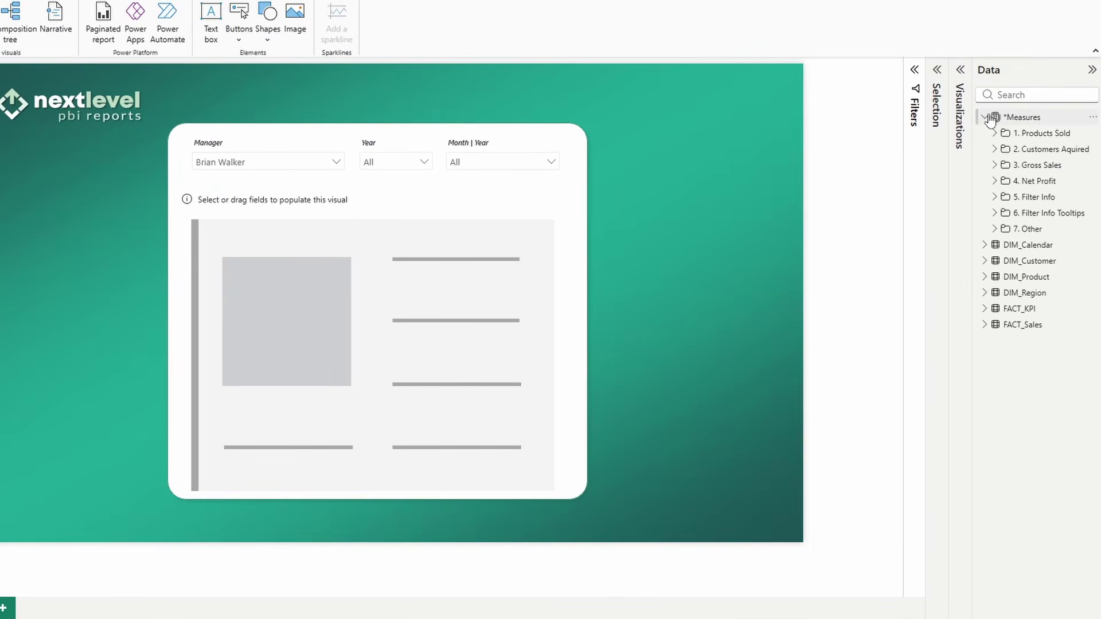
pyautogui.click(994, 165)
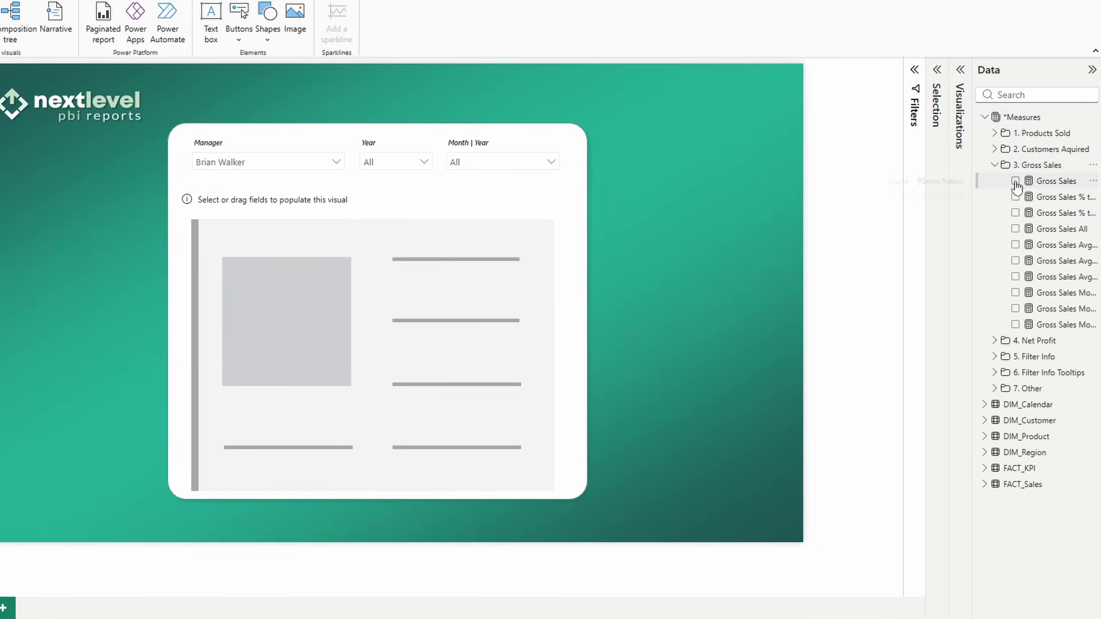
pyautogui.moveTo(1017, 189); pyautogui.dragTo(429, 298)
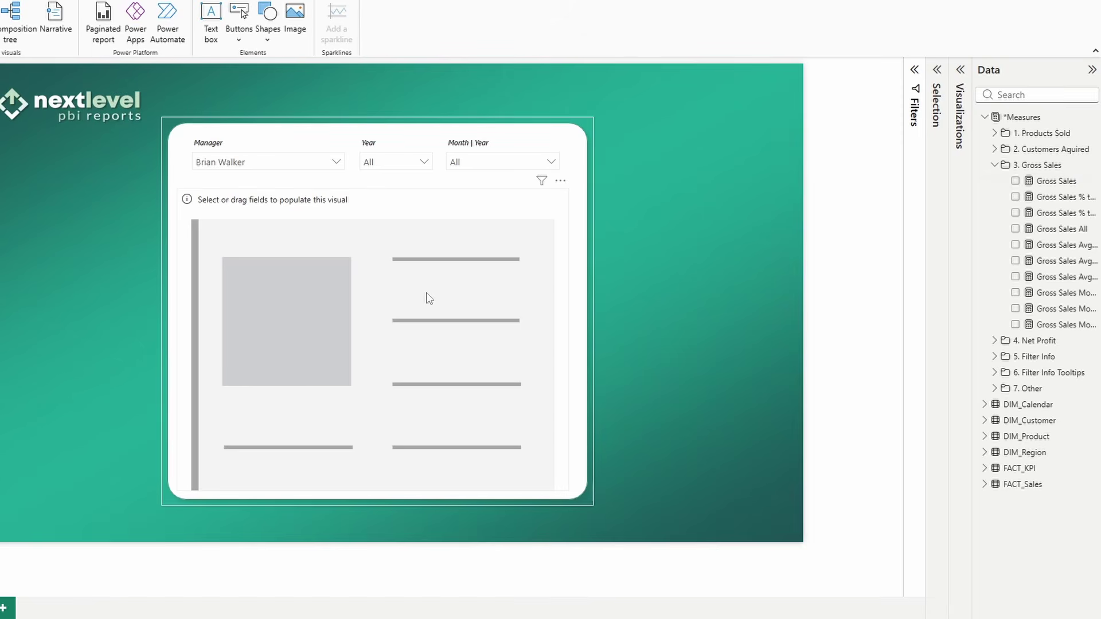
pyautogui.click(429, 298)
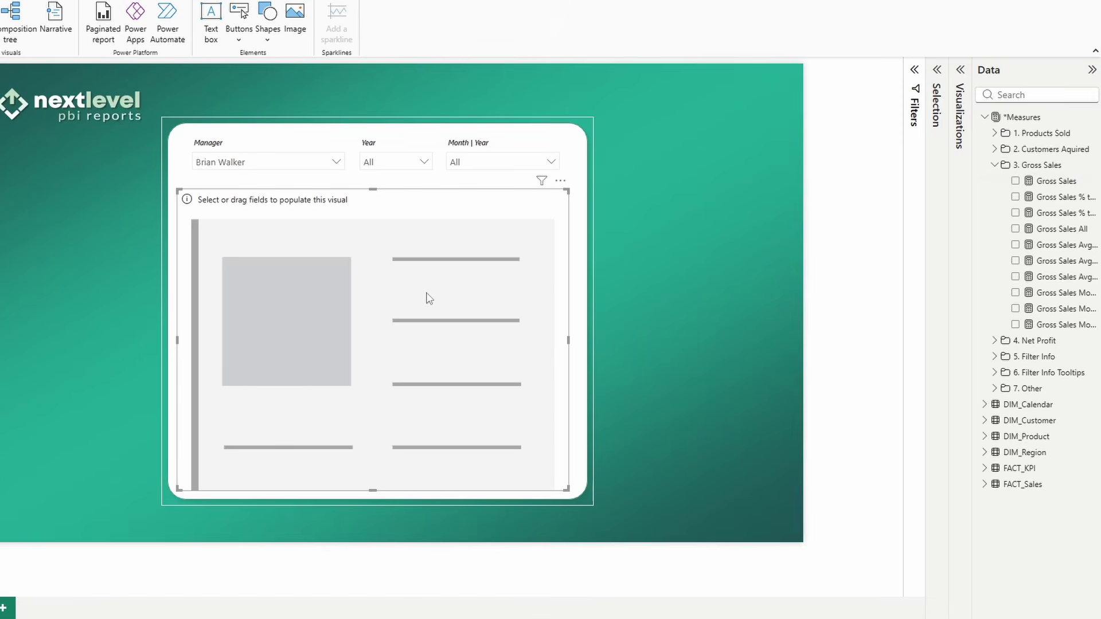
pyautogui.click(960, 69)
pyautogui.click(1016, 181)
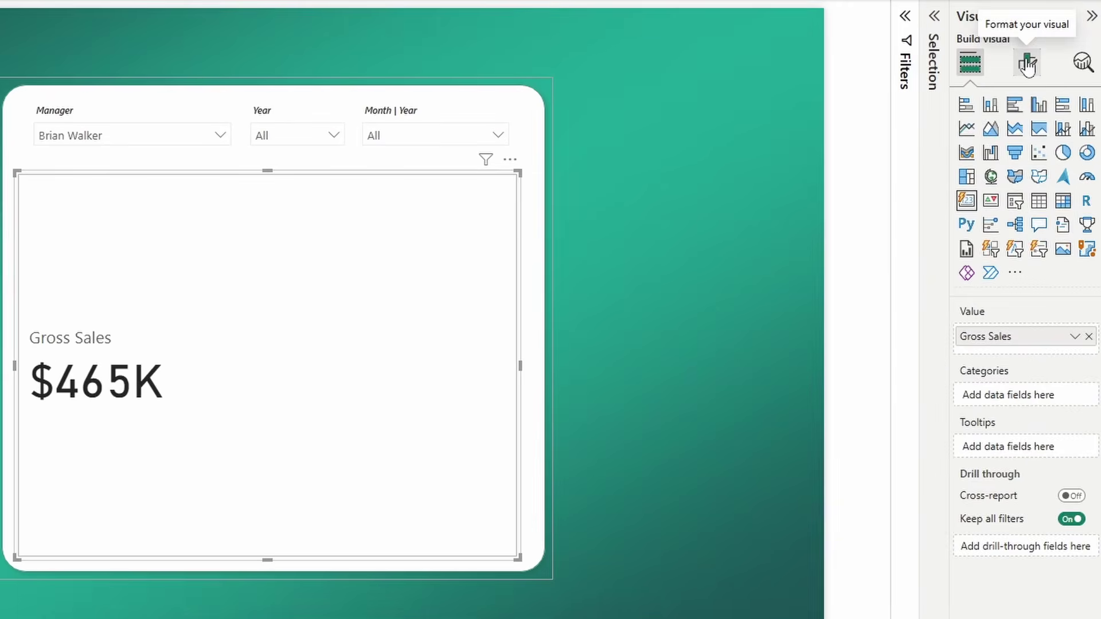
# Turn on individual padding for the card's callout.
pyautogui.click(912, 106)
pyautogui.click(1004, 329)
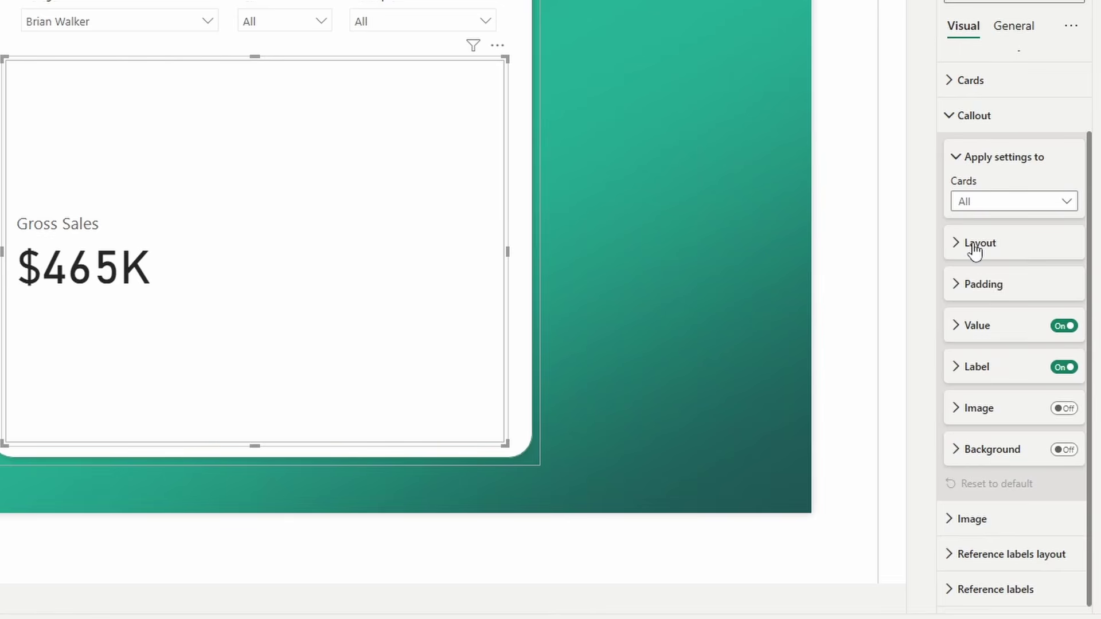
pyautogui.click(973, 245)
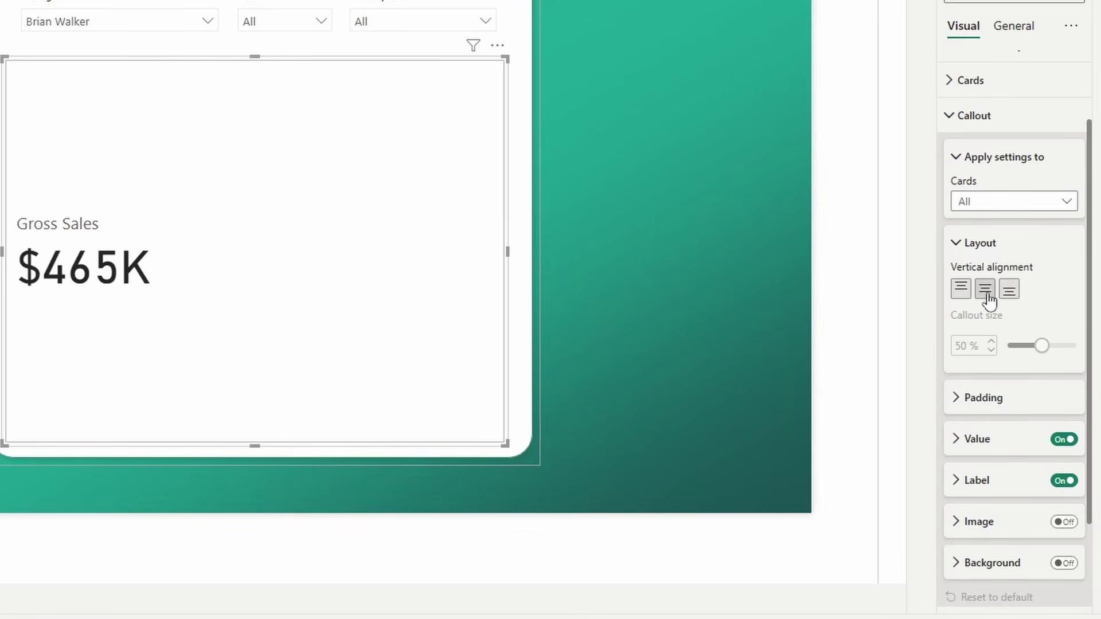
pyautogui.click(984, 398)
pyautogui.scroll(-3, 989, 395)
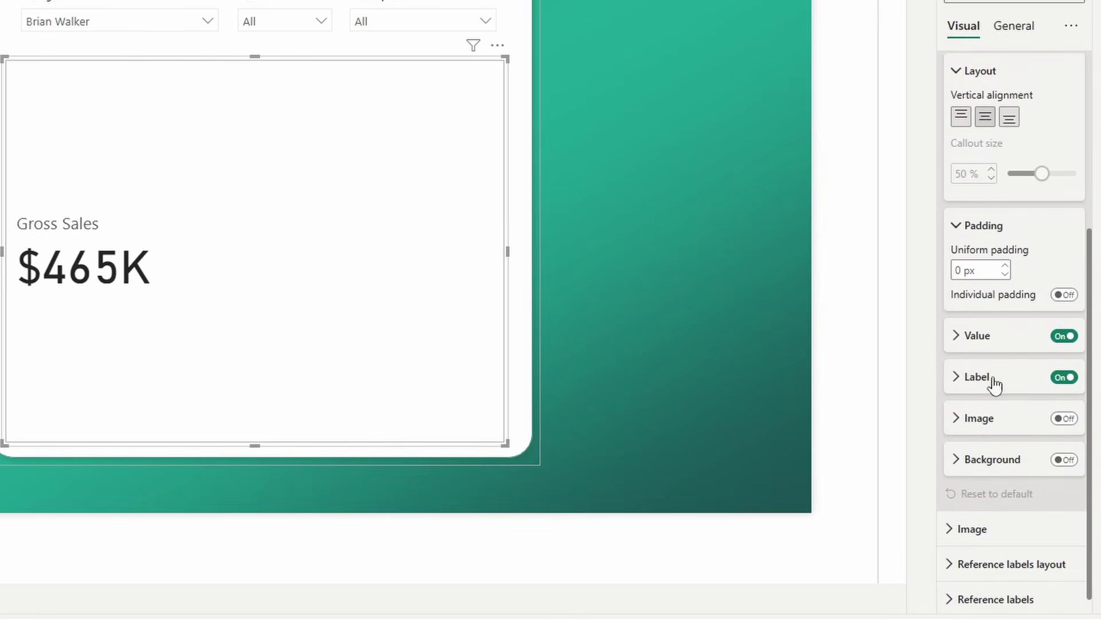
pyautogui.click(1063, 295)
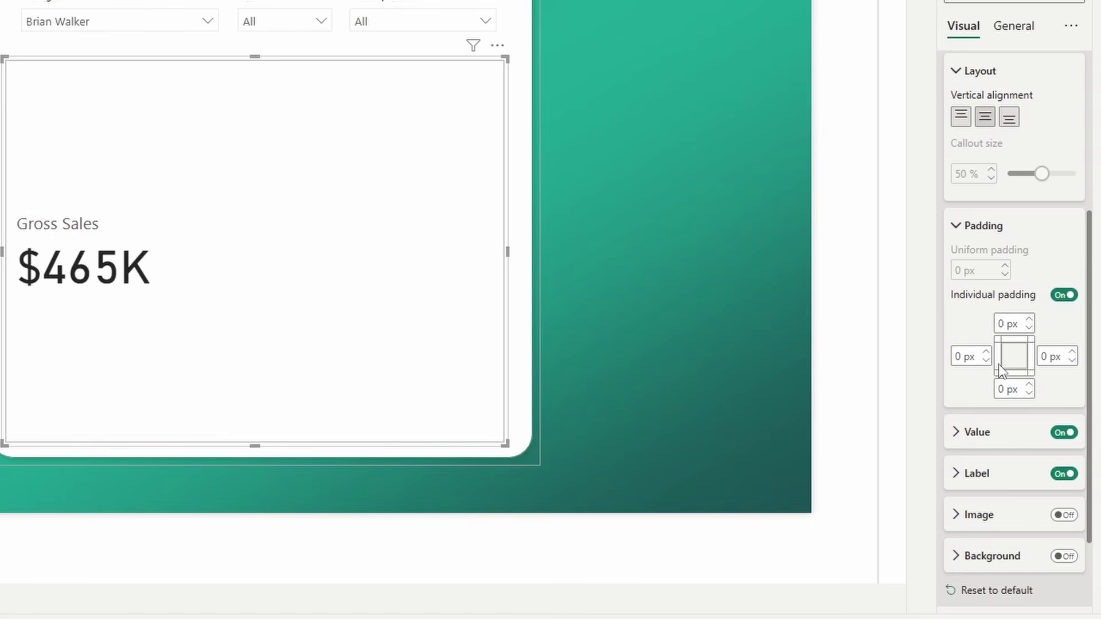
# Set the callout value's font to Segoe UI Bold at size 15.
pyautogui.scroll(-3, 997, 367)
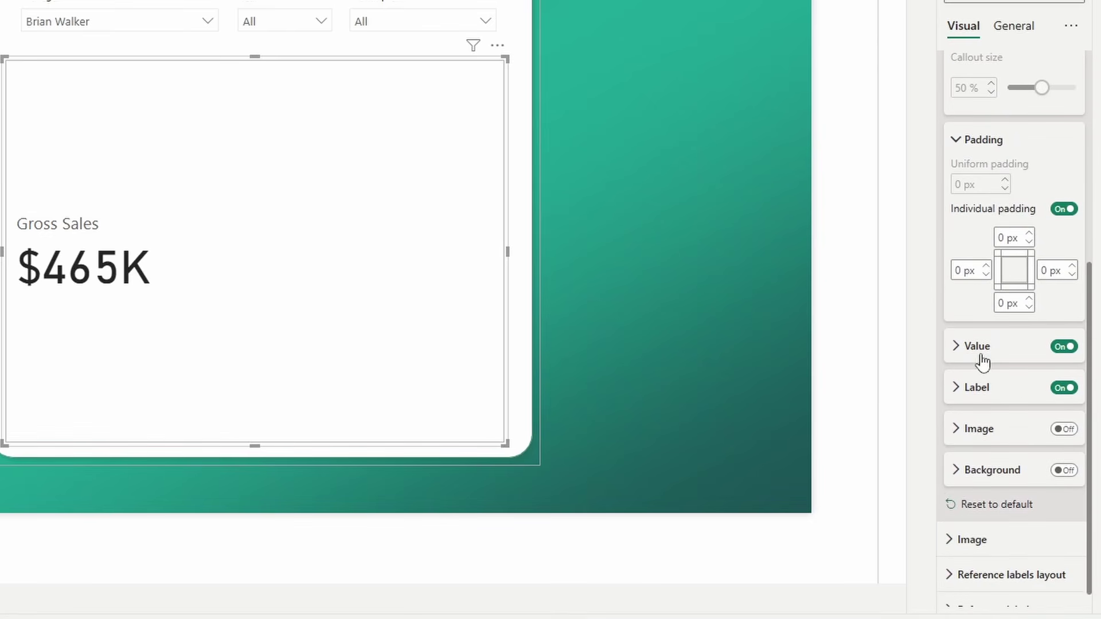
pyautogui.click(976, 346)
pyautogui.click(993, 220)
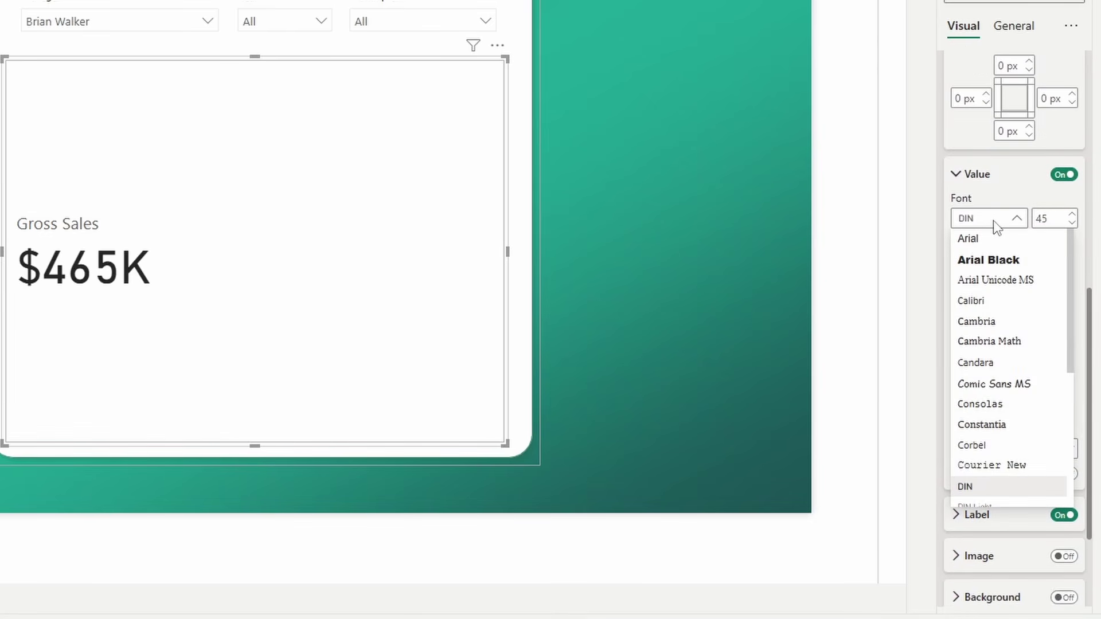
pyautogui.scroll(-3, 1010, 367)
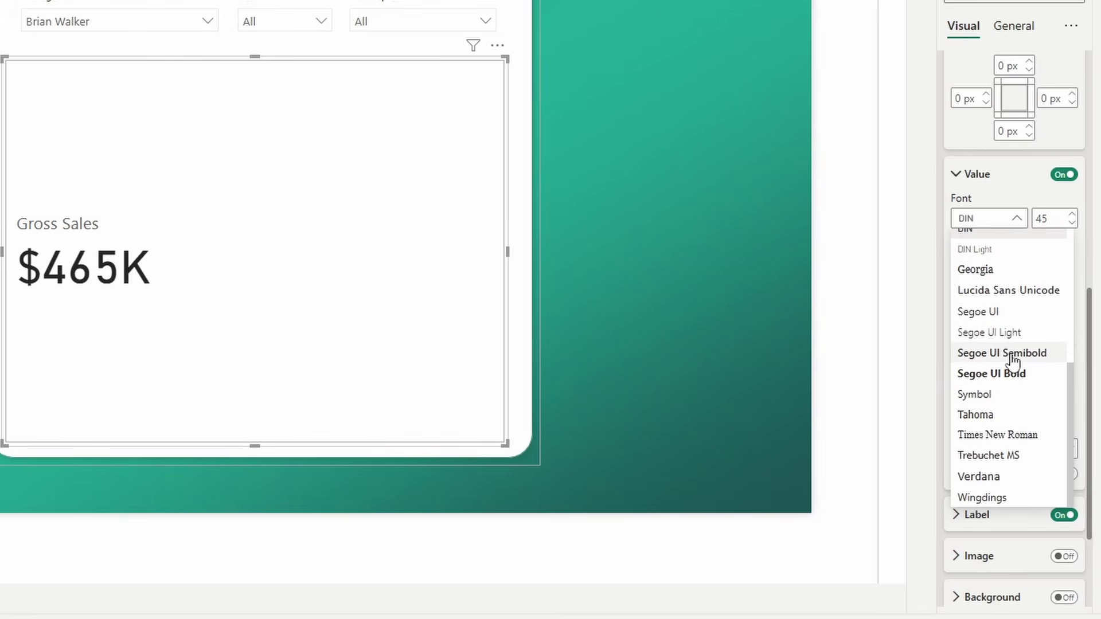
pyautogui.click(1014, 373)
pyautogui.click(1046, 219)
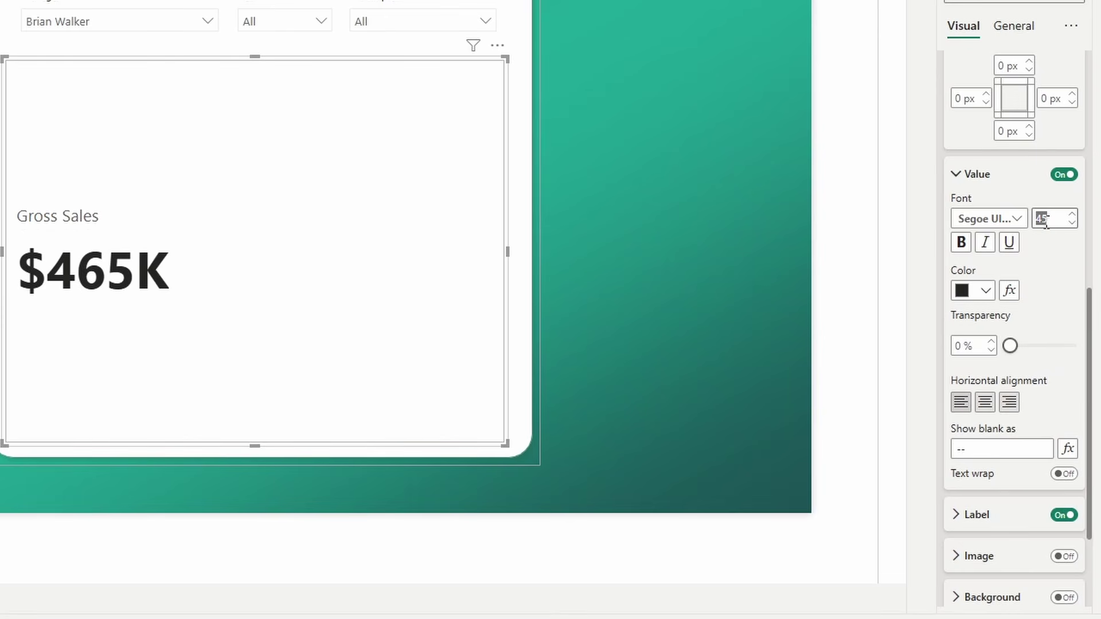
pyautogui.write('15')
pyautogui.press('Return')
# Set the callout value's color to the custom hex #333333.
pyautogui.click(985, 291)
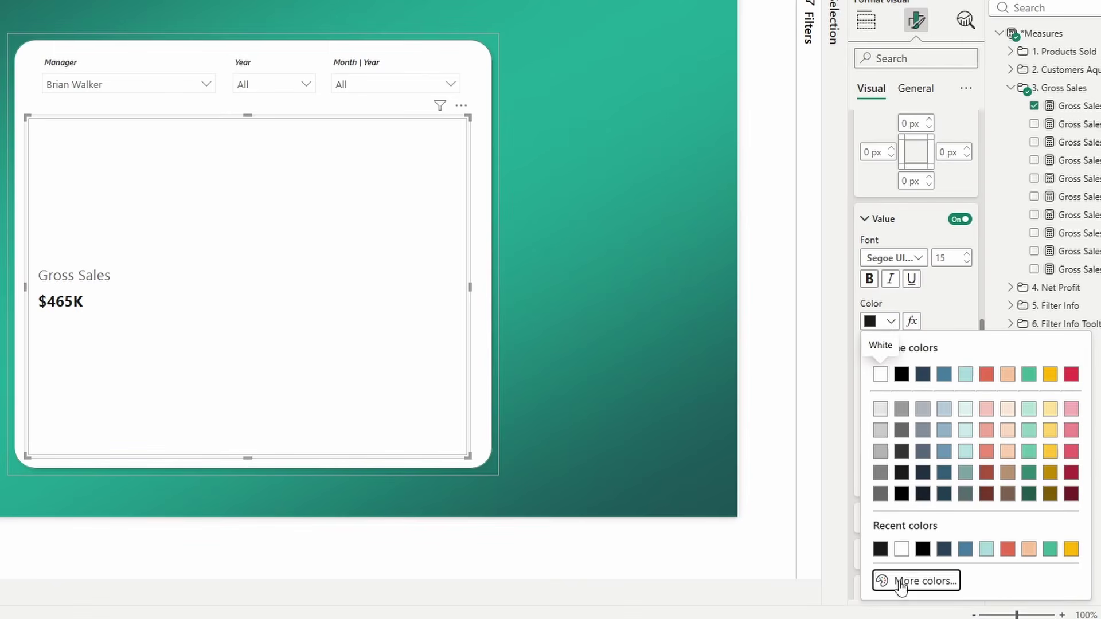
pyautogui.click(900, 580)
pyautogui.moveTo(918, 570); pyautogui.dragTo(889, 571)
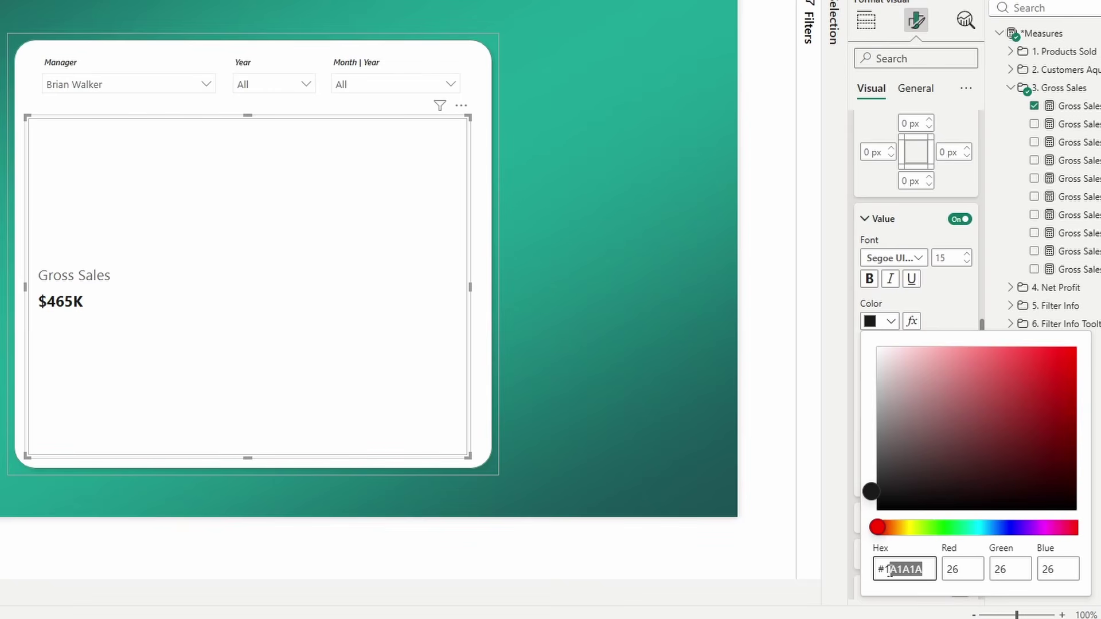
pyautogui.write('333333')
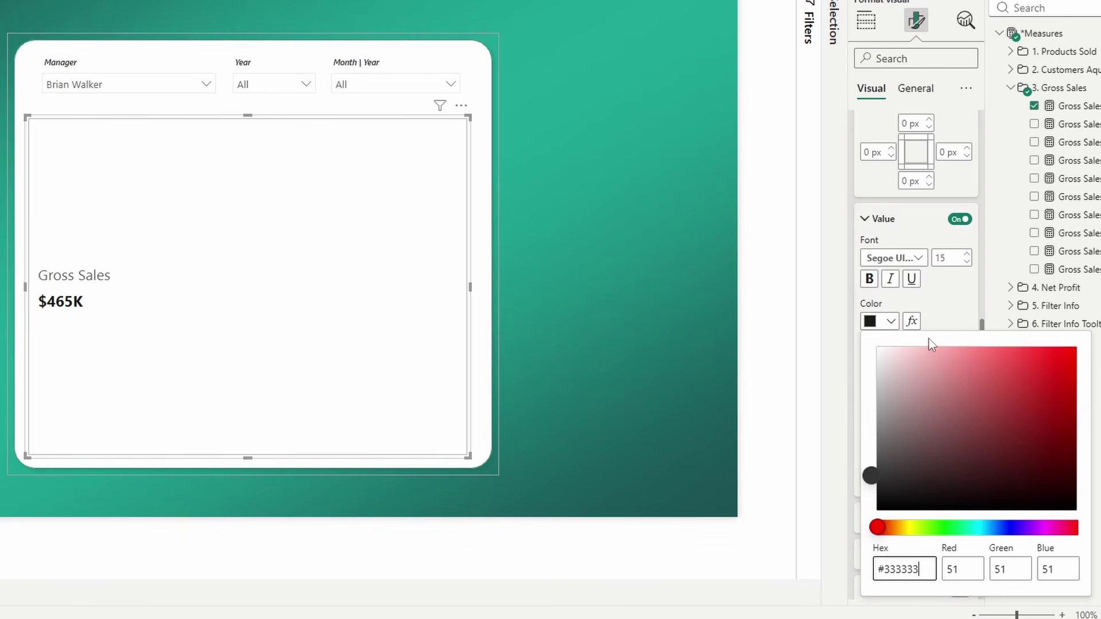
pyautogui.click(937, 311)
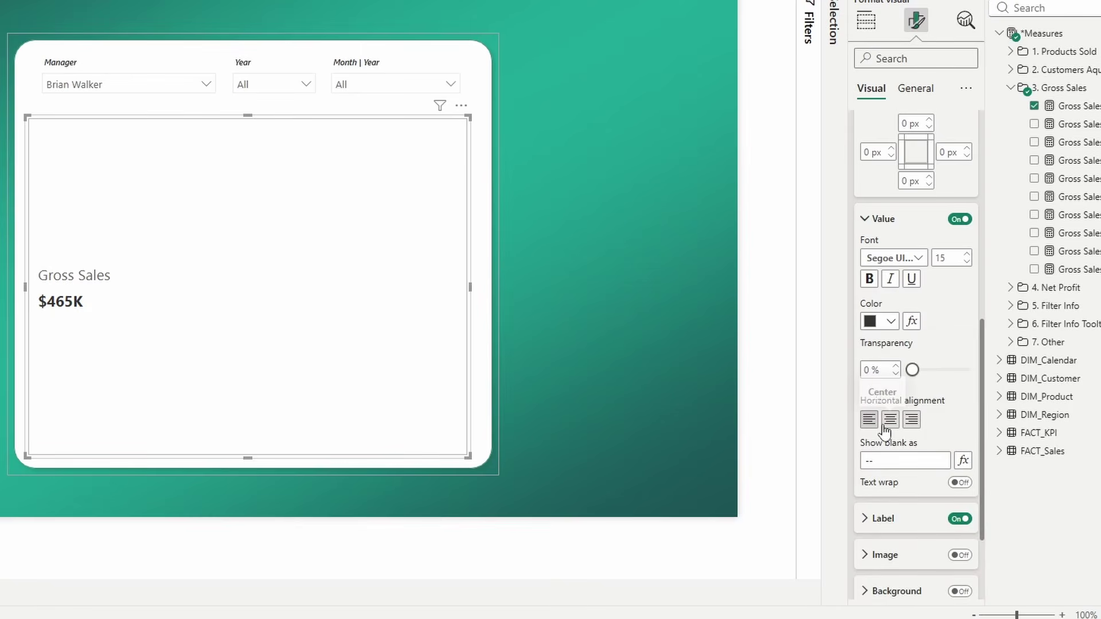
# Set the callout label's font to Segoe UI at size 11.
pyautogui.scroll(-3, 889, 436)
pyautogui.click(896, 396)
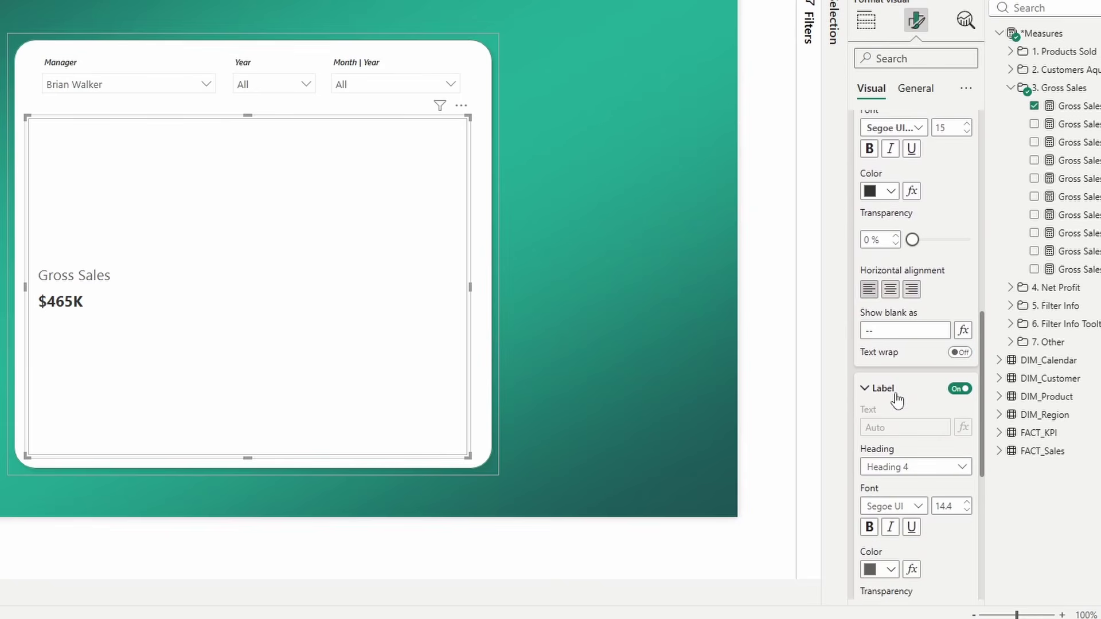
pyautogui.scroll(-3, 891, 400)
pyautogui.scroll(-2, 892, 407)
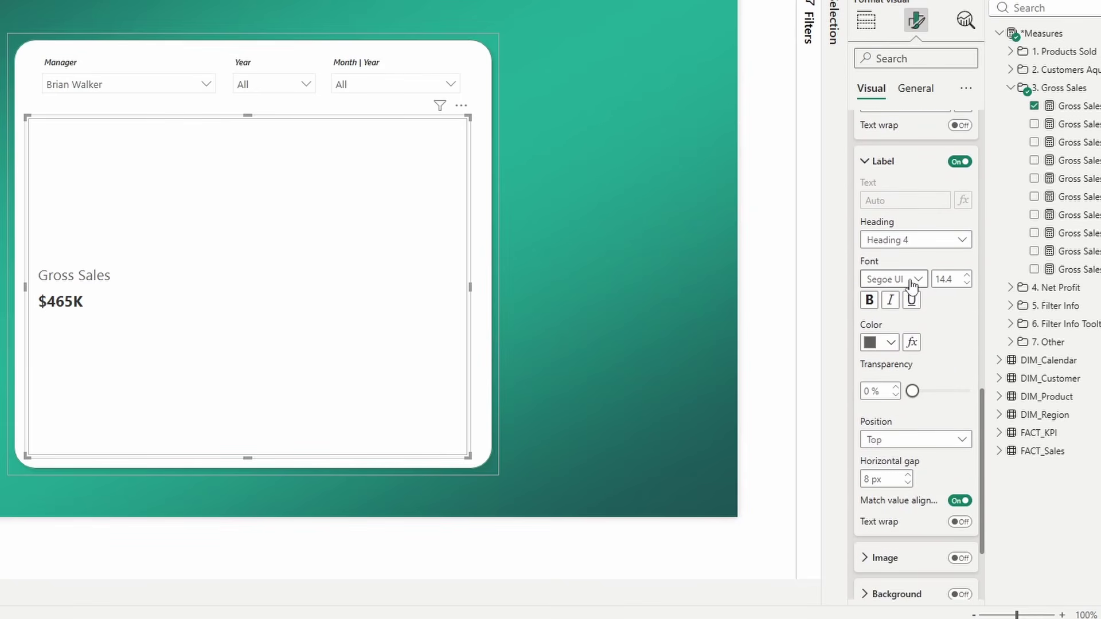
pyautogui.click(892, 279)
pyautogui.click(877, 411)
pyautogui.click(952, 280)
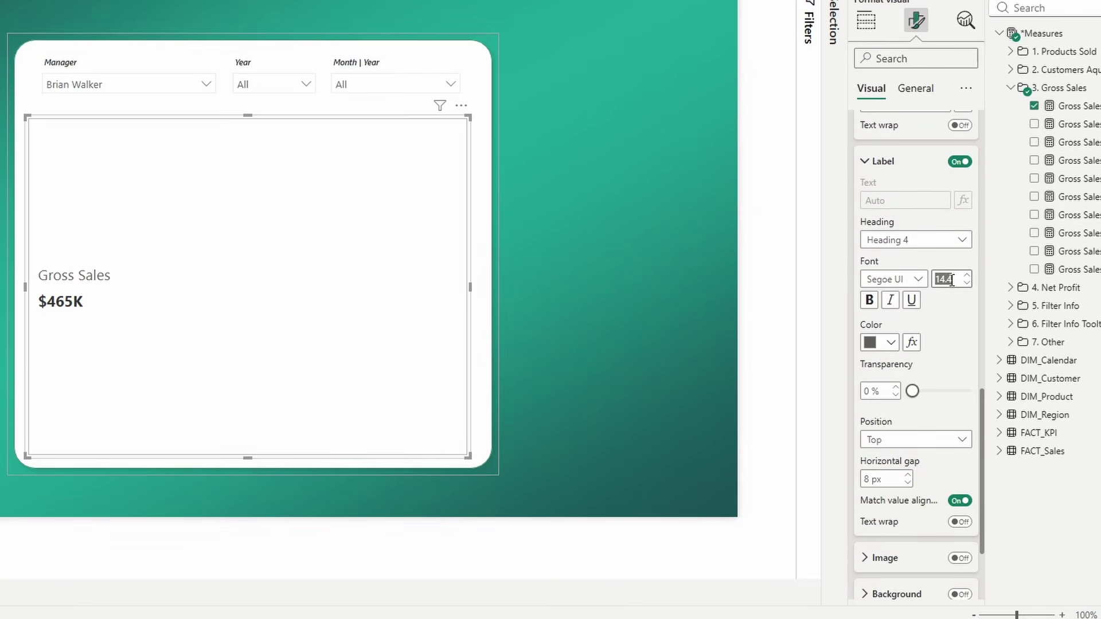
# Give the callout label the recently used dark gray #333333 and set its horizontal gap to 0 px.
pyautogui.click(890, 342)
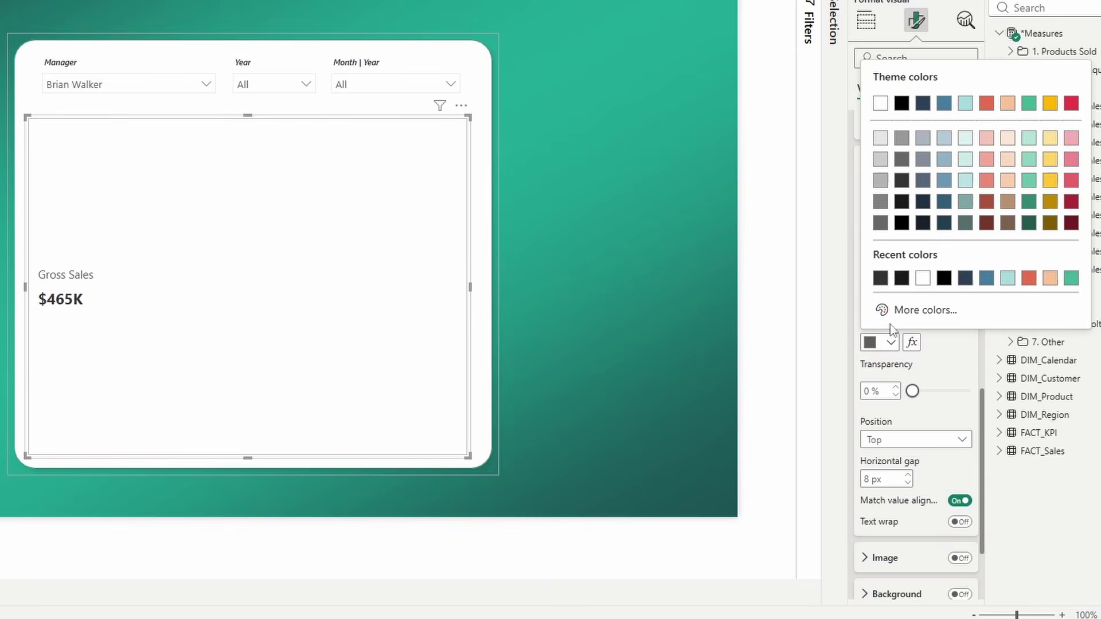
pyautogui.click(881, 279)
pyautogui.scroll(-2, 892, 363)
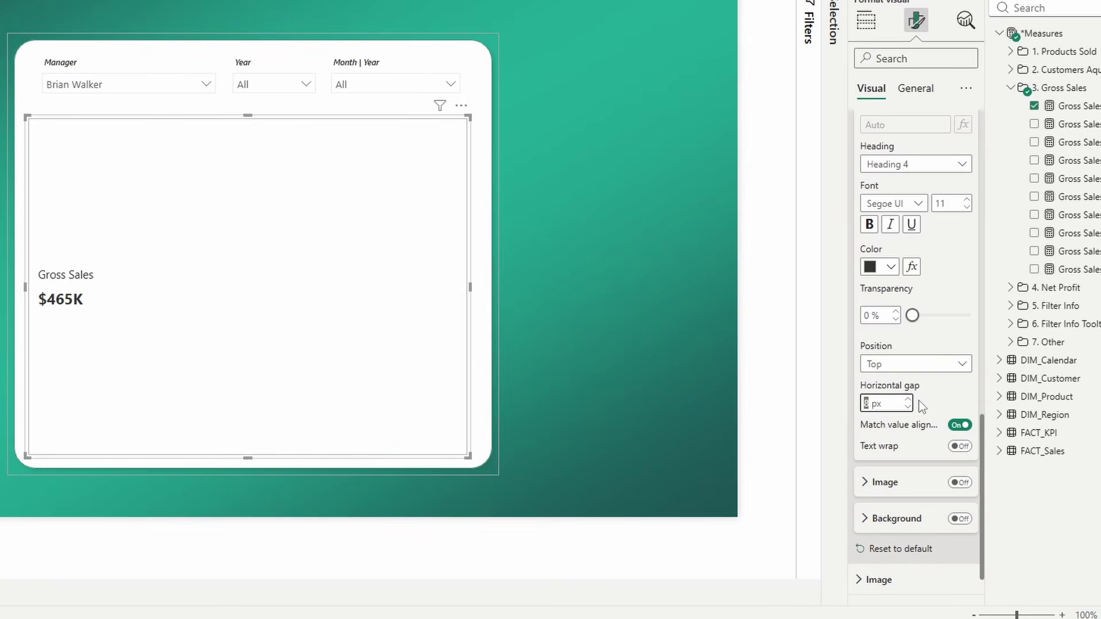
pyautogui.write('0')
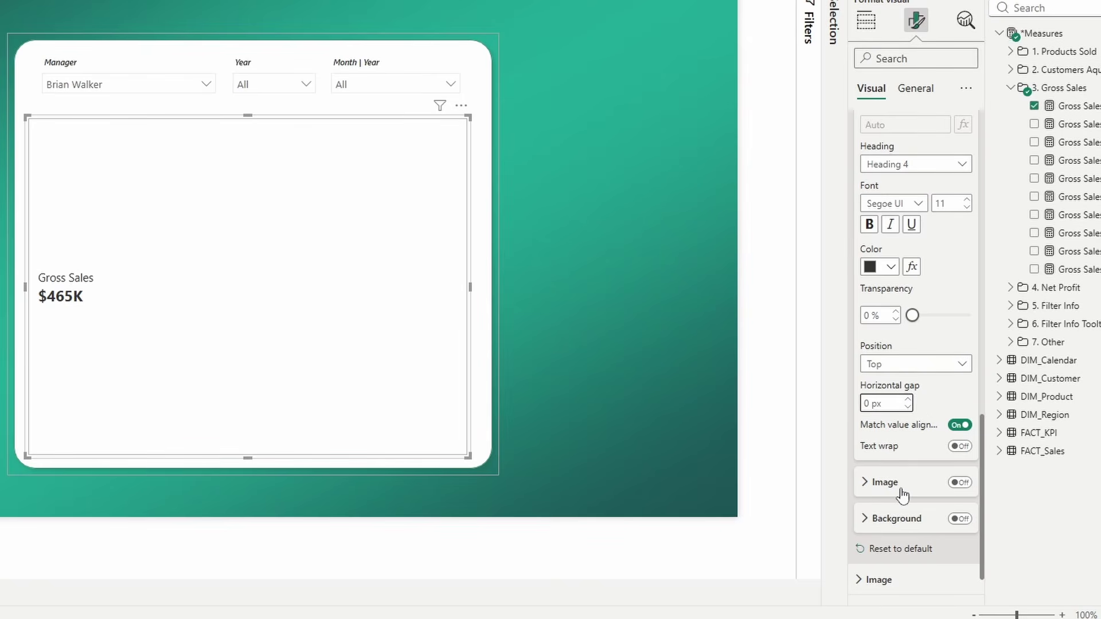
# Turn on the callout image for the card and expand its settings.
pyautogui.click(958, 484)
pyautogui.click(892, 484)
pyautogui.scroll(-4, 894, 454)
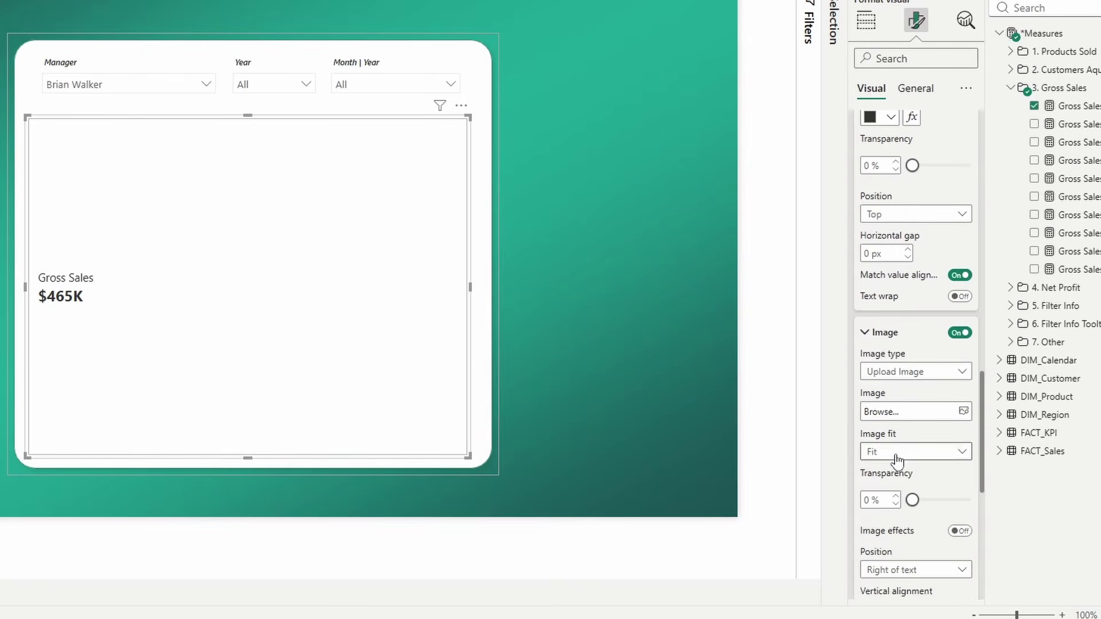
pyautogui.scroll(9, 910, 363)
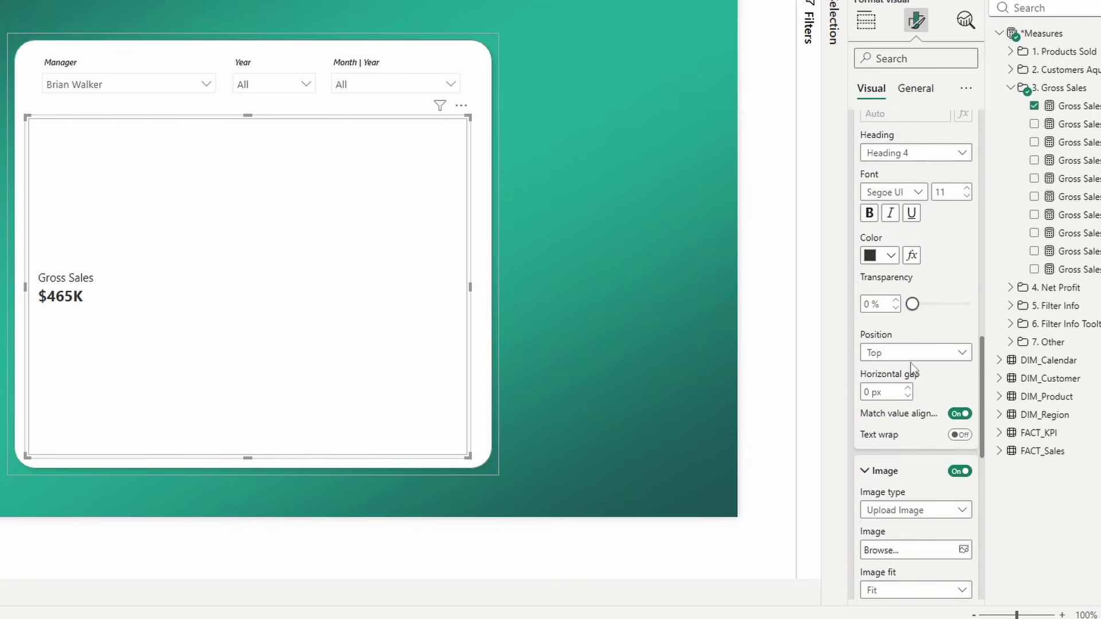
# Align the callout image to the top, with a 0 px horizontal gap and a 20% image area size.
pyautogui.scroll(-12, 899, 324)
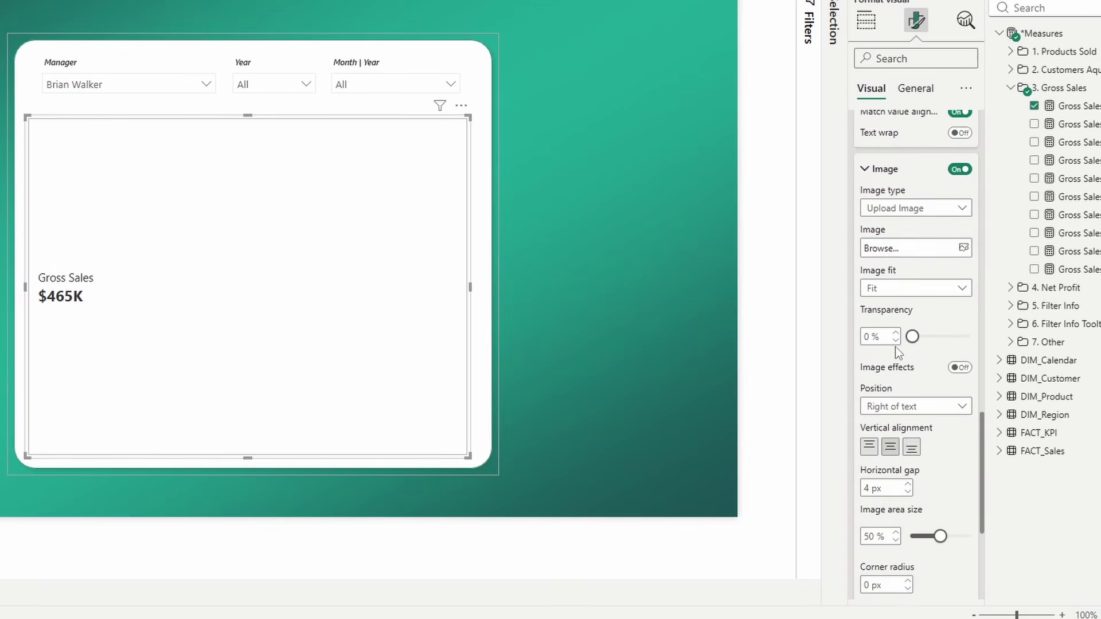
pyautogui.scroll(3, 897, 346)
pyautogui.scroll(-3, 900, 349)
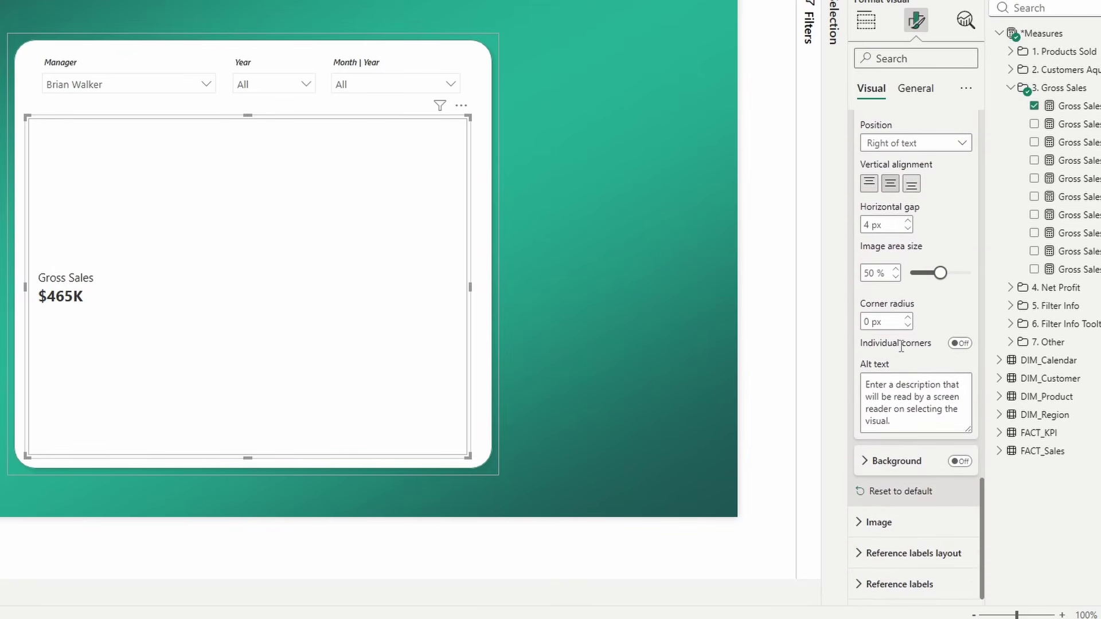
pyautogui.scroll(4, 909, 344)
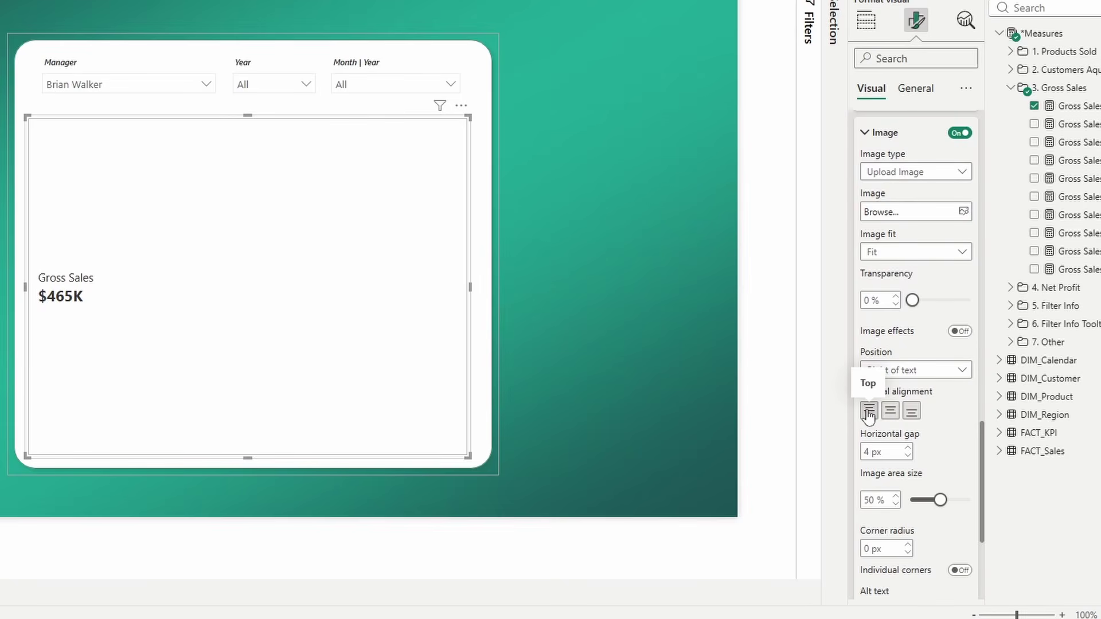
pyautogui.click(866, 452)
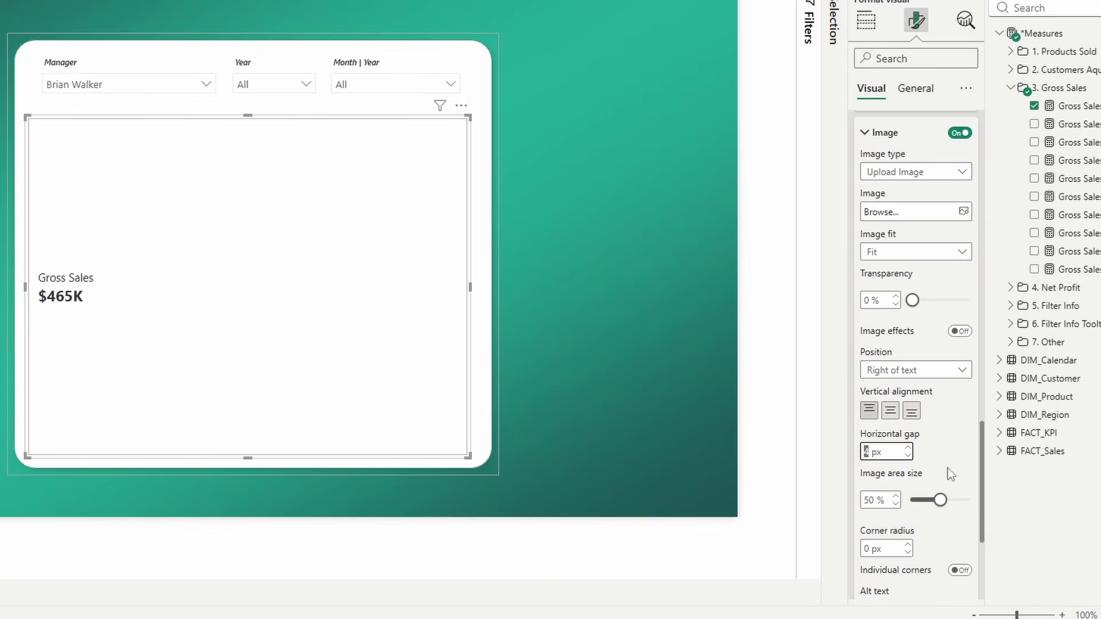
pyautogui.click(868, 500)
pyautogui.write('20')
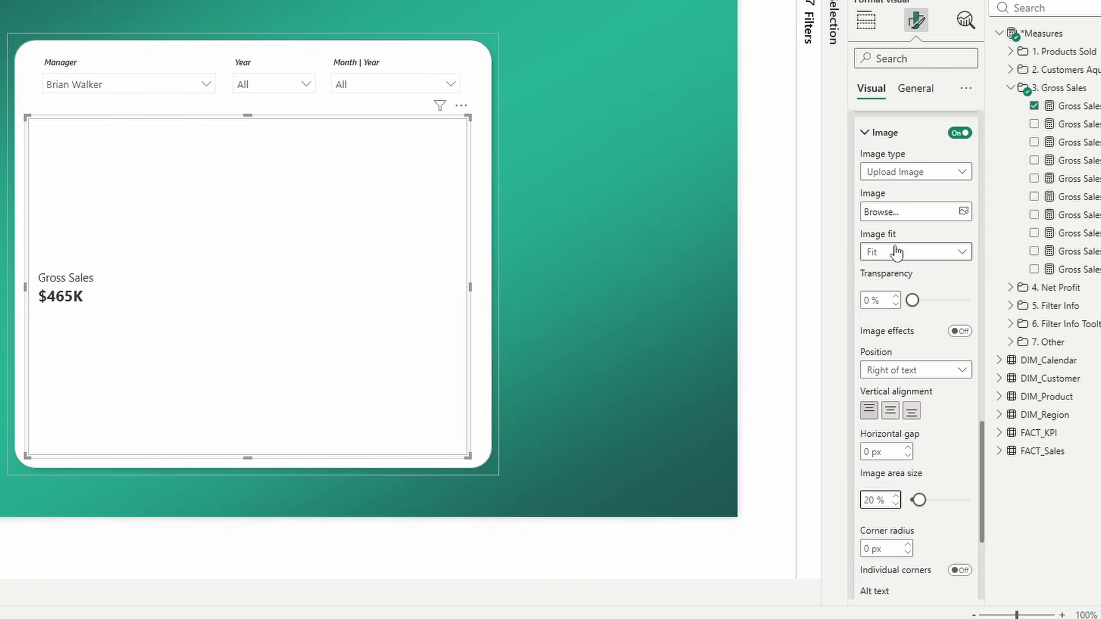
# Apply the callout settings to the Gross Sales card specifically and set its value display units to None.
pyautogui.scroll(-5, 897, 252)
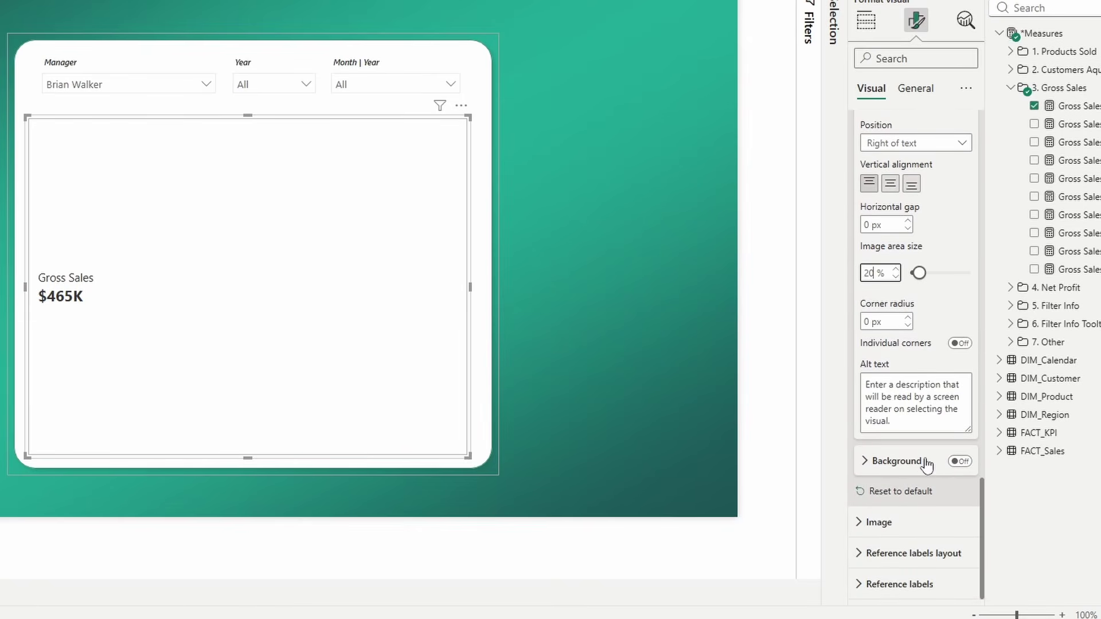
pyautogui.scroll(15, 922, 410)
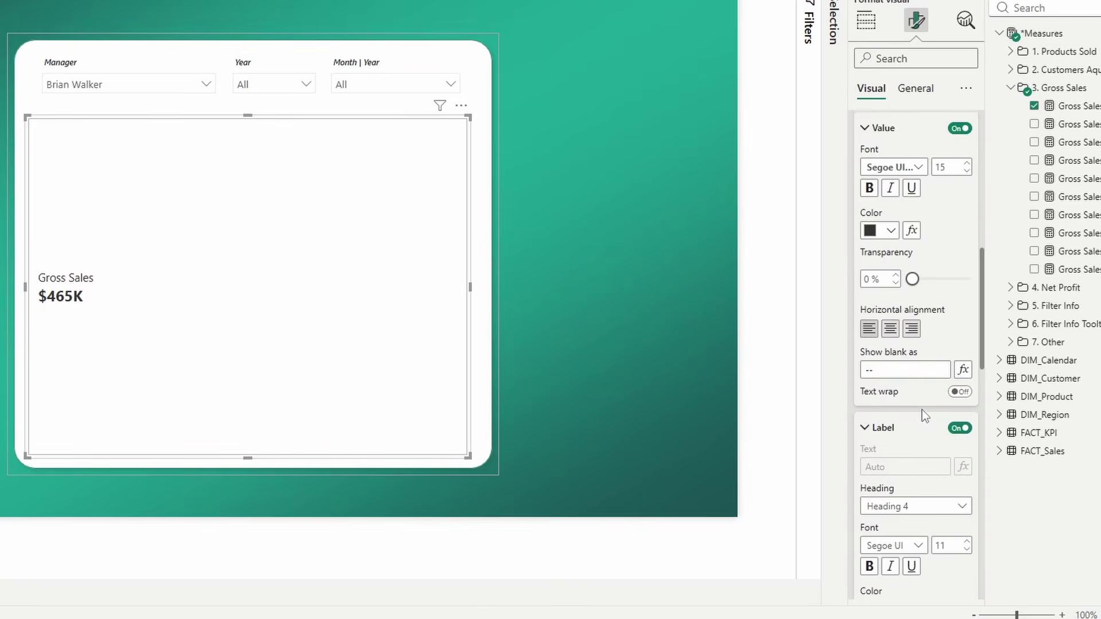
pyautogui.scroll(5, 922, 411)
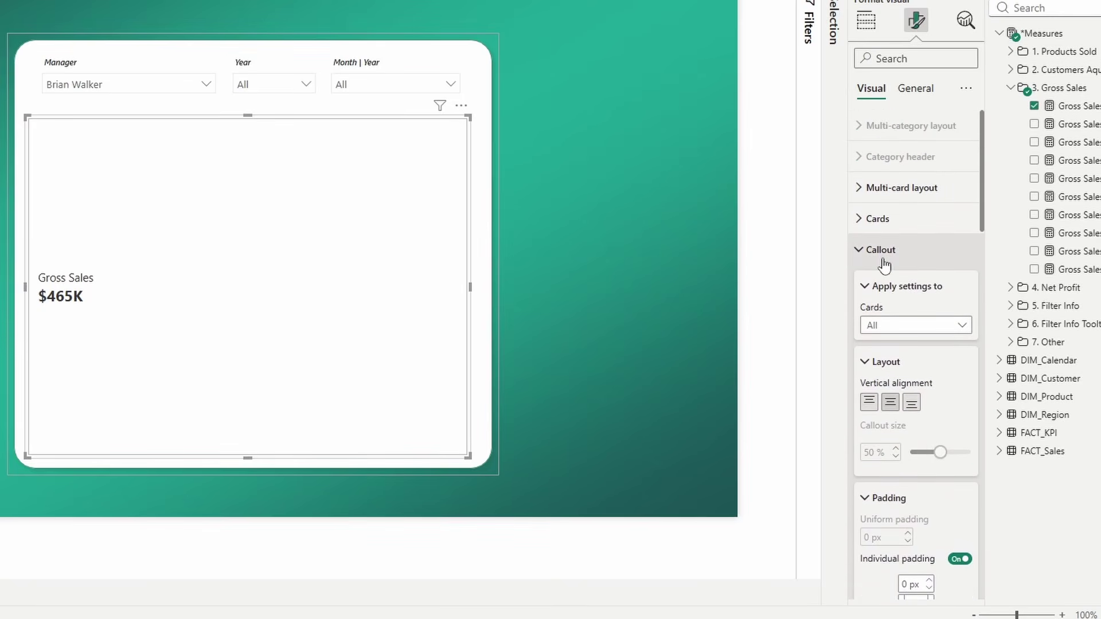
pyautogui.click(885, 325)
pyautogui.click(893, 363)
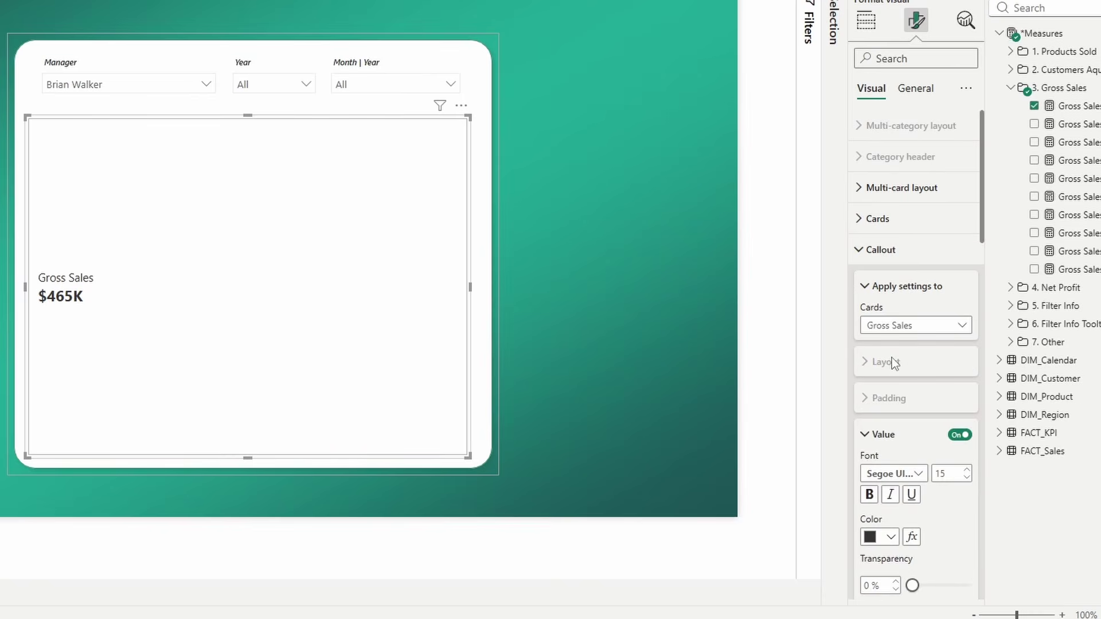
pyautogui.scroll(-6, 896, 361)
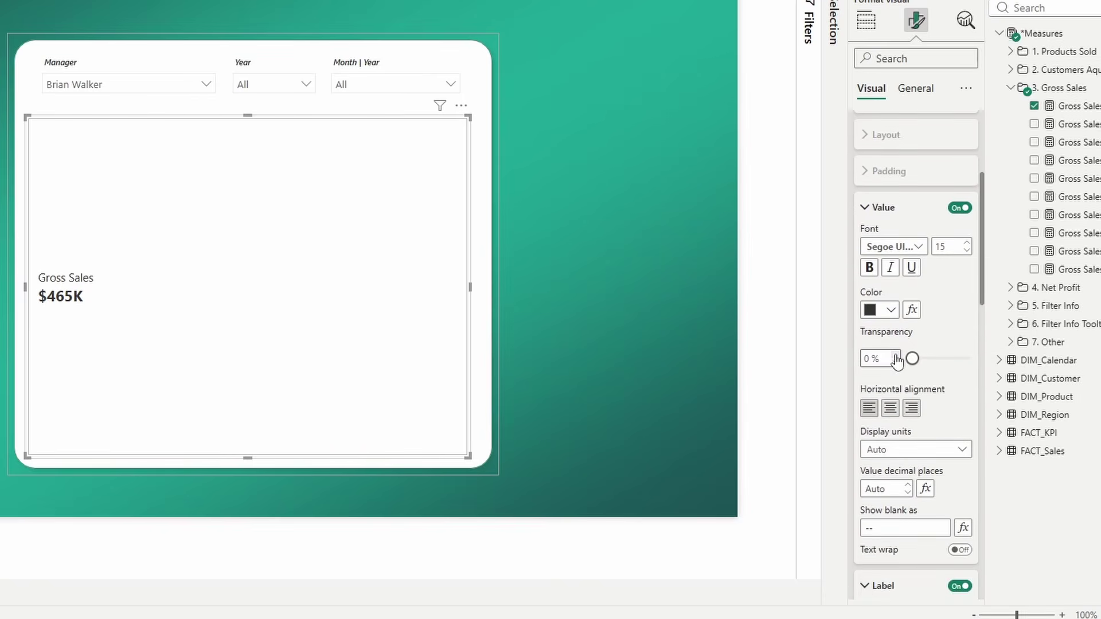
pyautogui.click(899, 449)
pyautogui.click(879, 484)
# Upload the orange banknote icon as the Gross Sales callout image and collapse the callout settings.
pyautogui.scroll(-10, 904, 387)
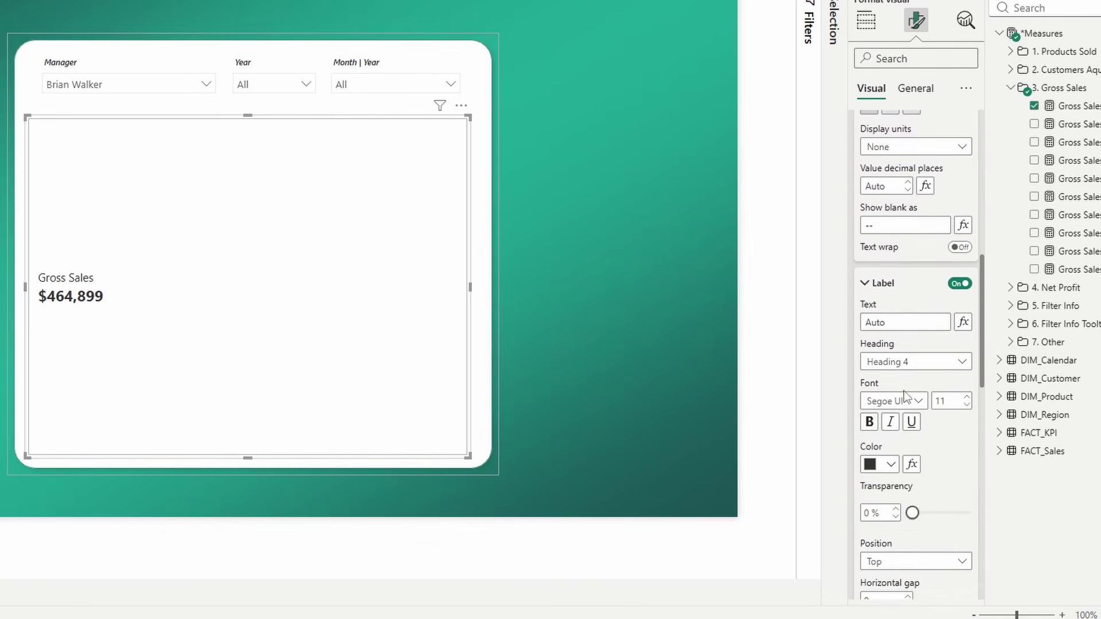
pyautogui.scroll(-3, 904, 385)
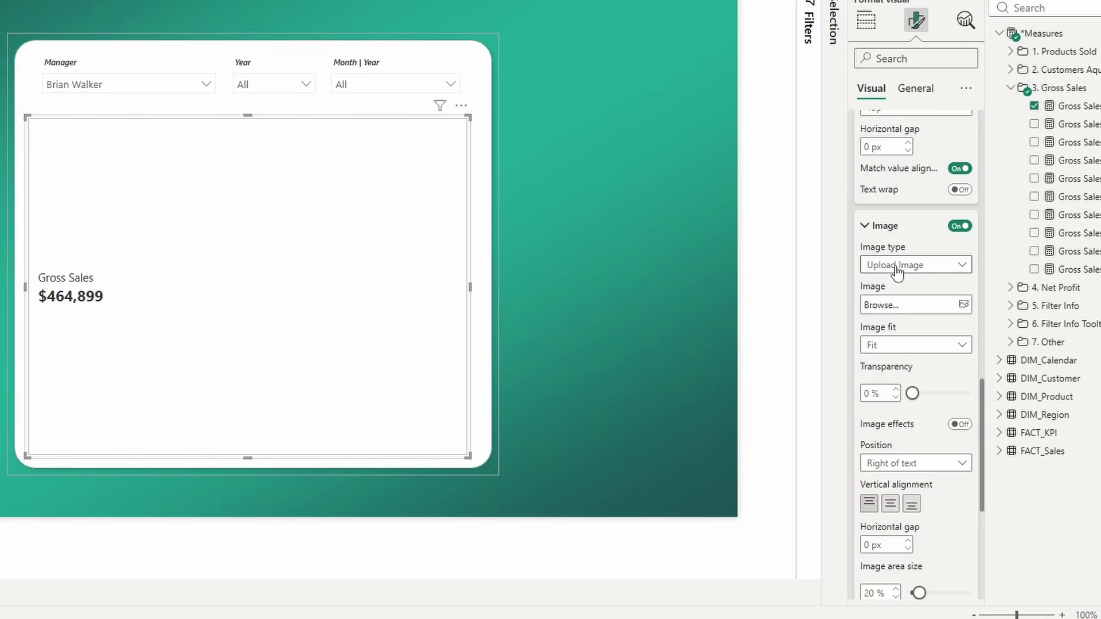
pyautogui.scroll(10, 898, 272)
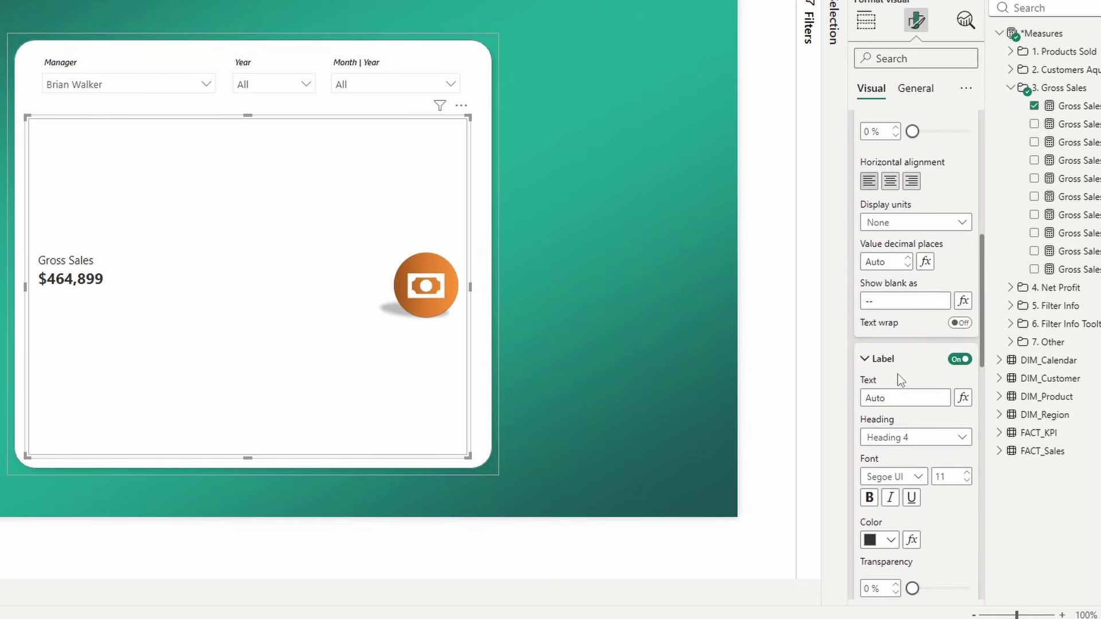
pyautogui.click(888, 362)
pyautogui.scroll(5, 889, 344)
pyautogui.click(887, 252)
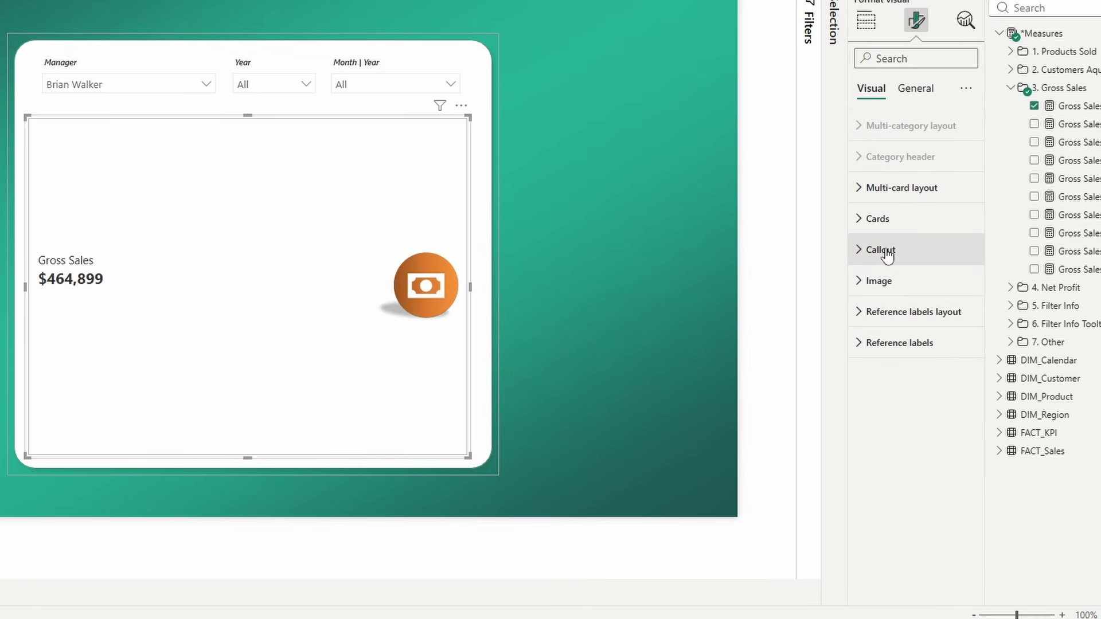
# Add three reference labels to the Gross Sales card: Gross Sales Avg. Month Total, Gross Sales % to Avg. Text Symbol and Period in View.
pyautogui.click(897, 347)
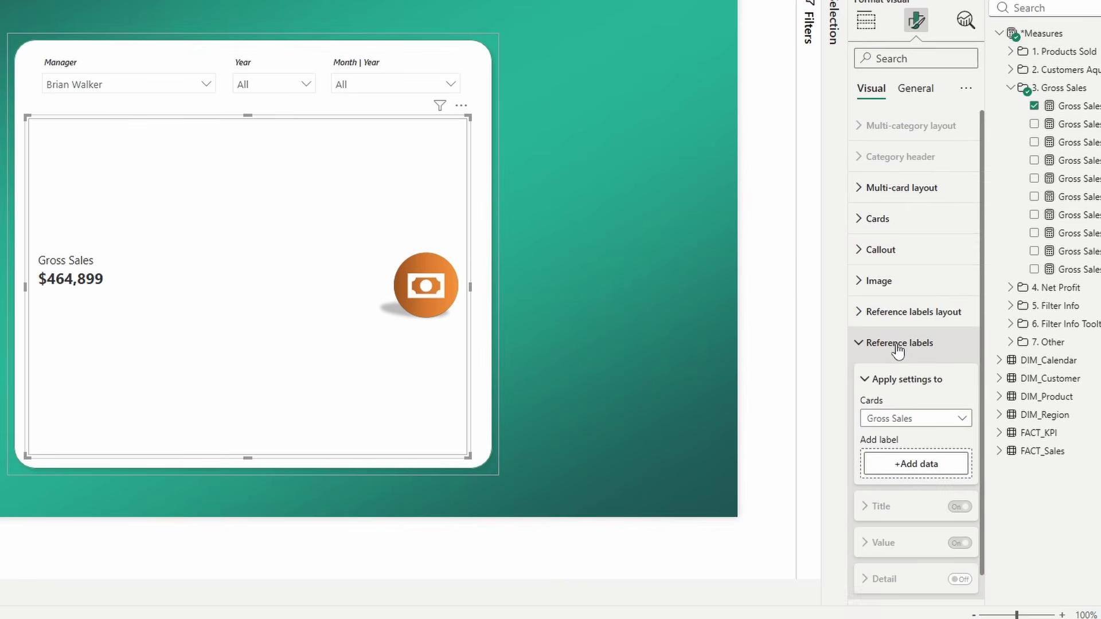
pyautogui.moveTo(985, 131); pyautogui.dragTo(924, 131)
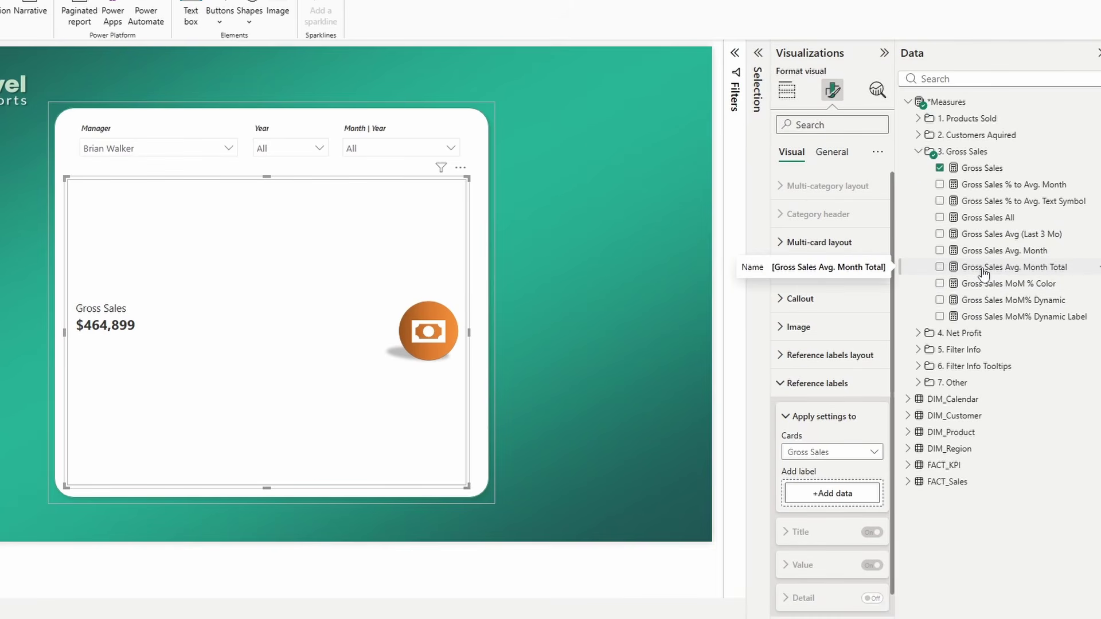
pyautogui.moveTo(983, 274); pyautogui.dragTo(841, 493)
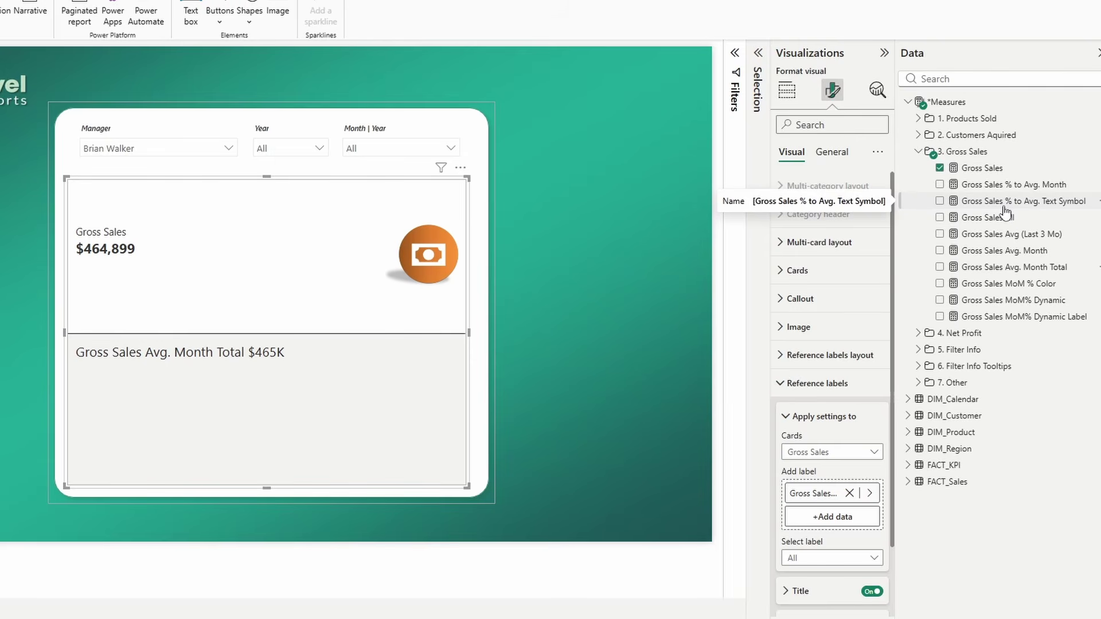
pyautogui.moveTo(1005, 213); pyautogui.dragTo(841, 496)
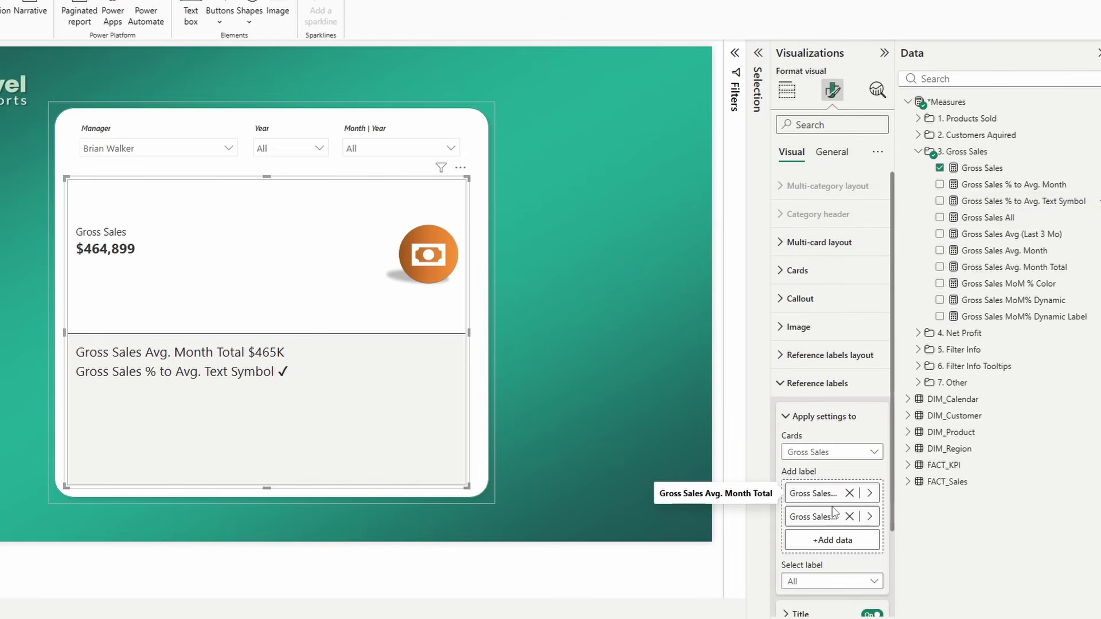
pyautogui.click(918, 383)
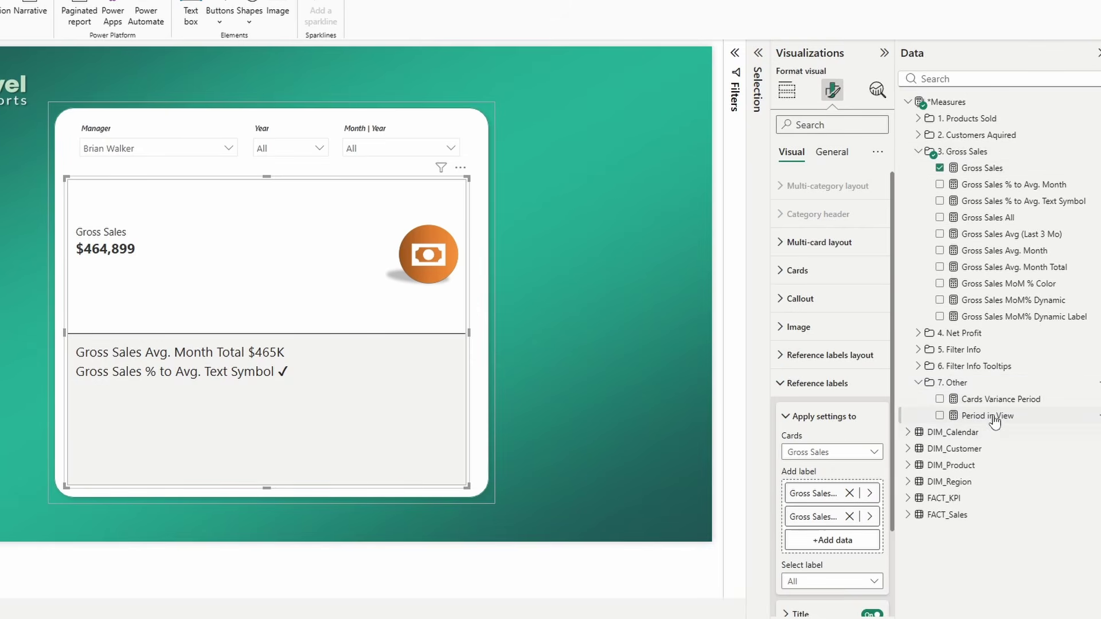
pyautogui.moveTo(973, 421); pyautogui.dragTo(835, 537)
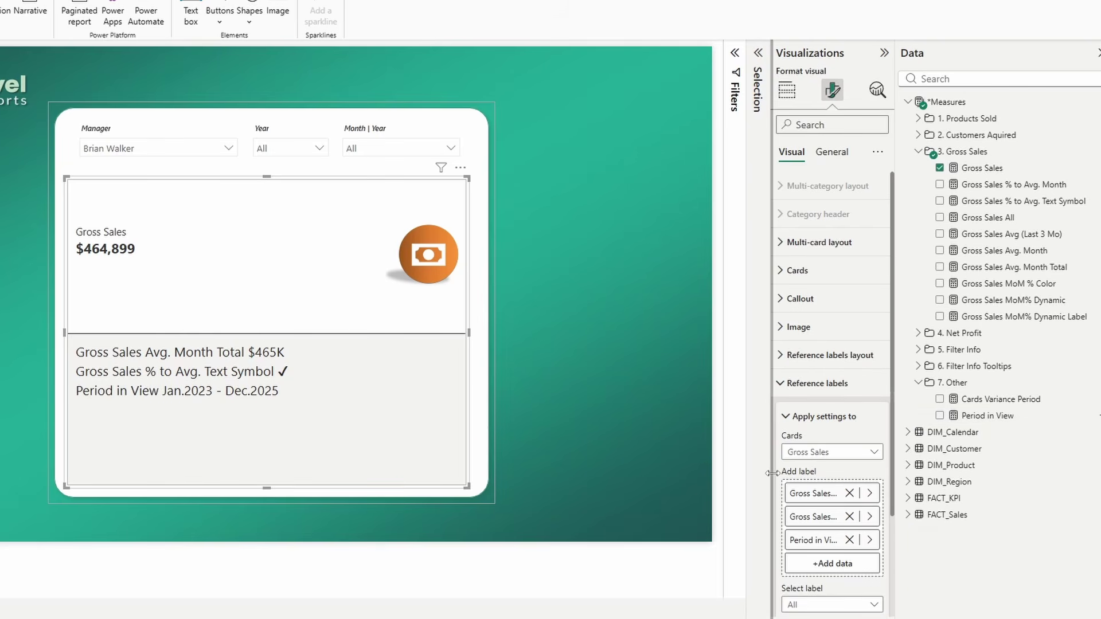
pyautogui.moveTo(770, 471); pyautogui.dragTo(678, 473)
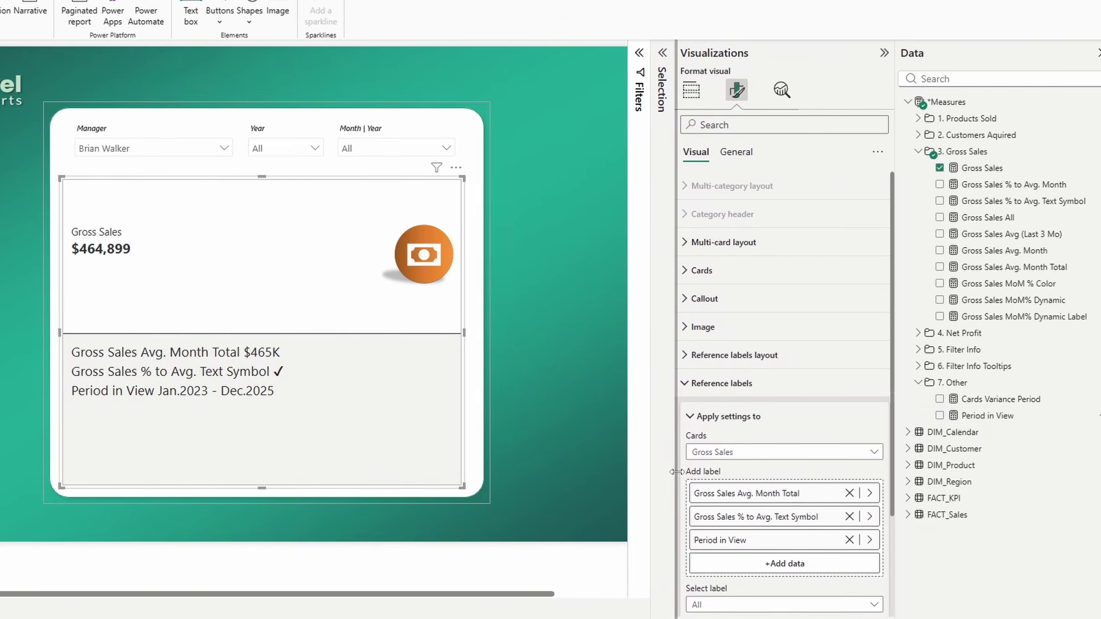
# Turn on the detail for the Gross Sales % to Avg. Text Symbol label, using Gross Sales % to Avg. Month as its data.
pyautogui.scroll(-3, 713, 458)
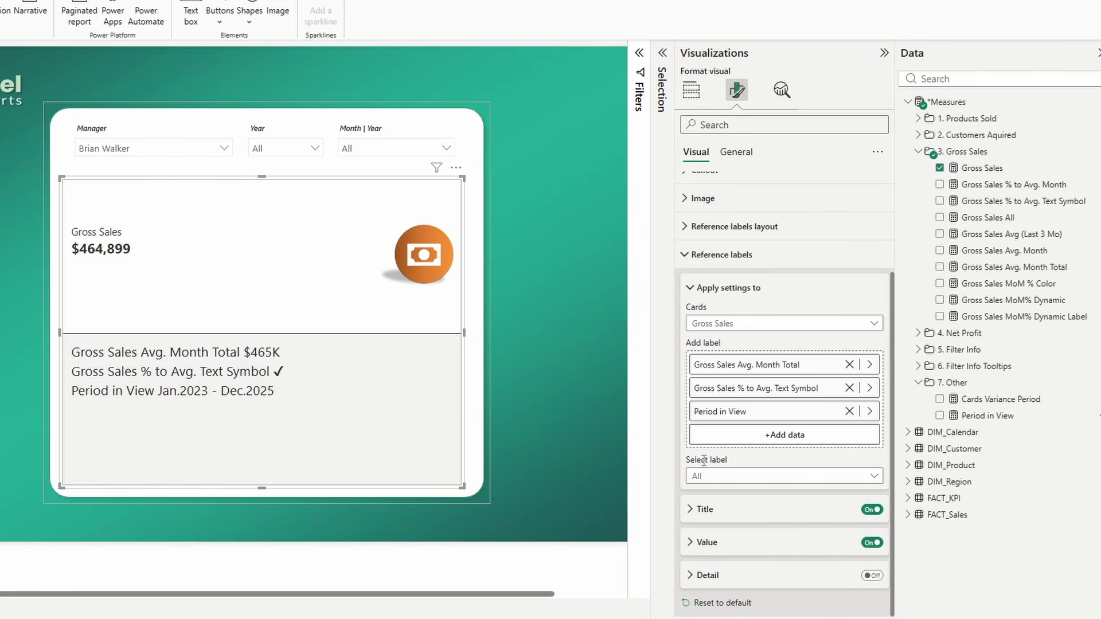
pyautogui.click(737, 476)
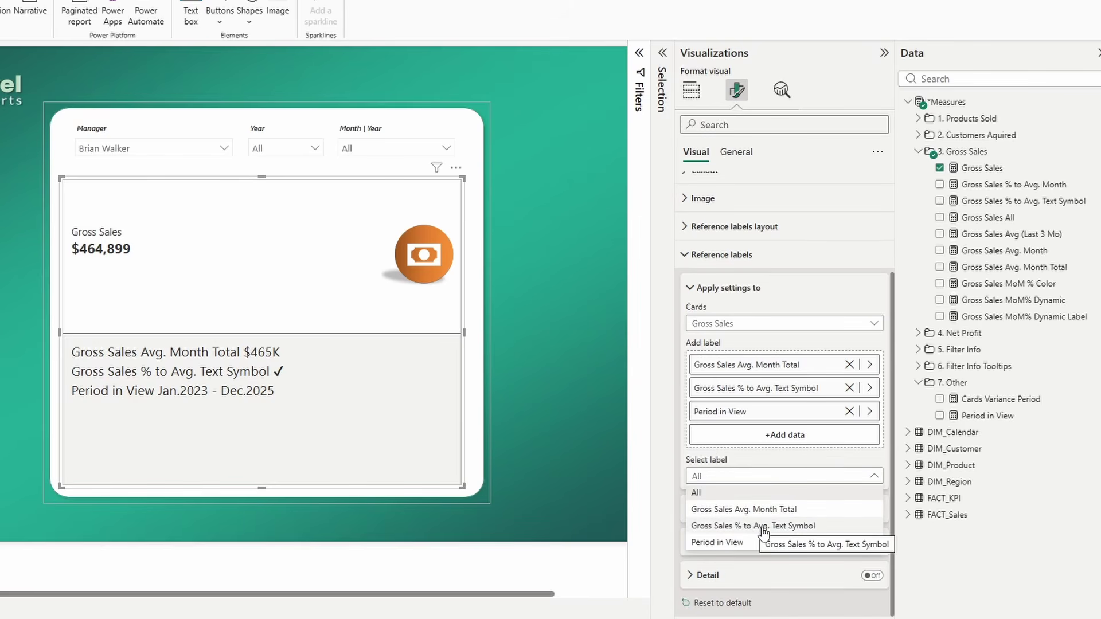
pyautogui.click(765, 526)
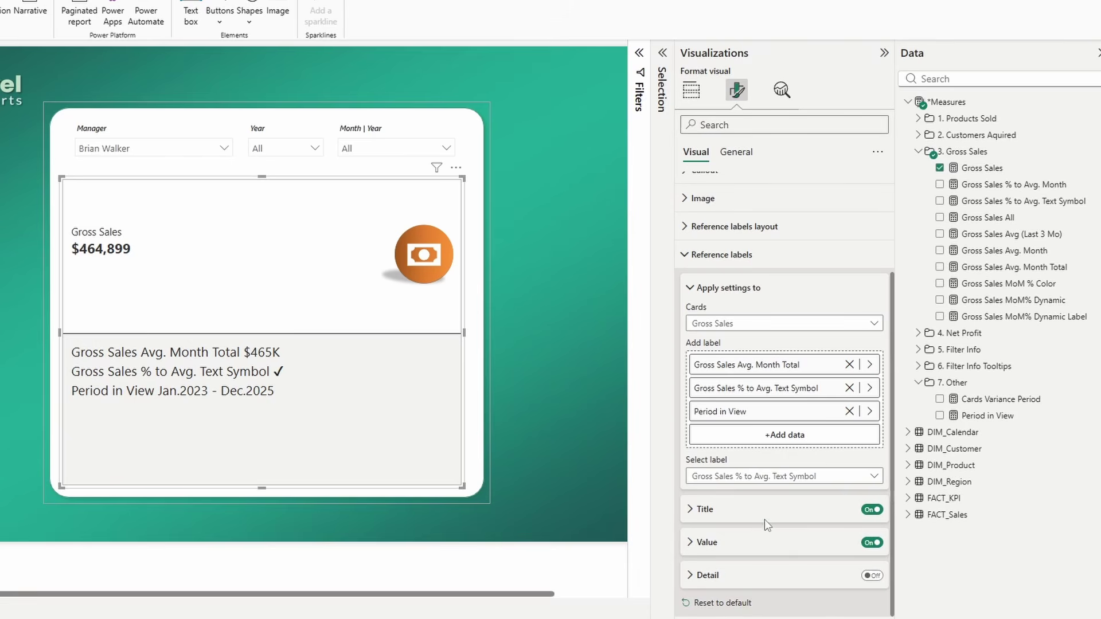
pyautogui.click(872, 575)
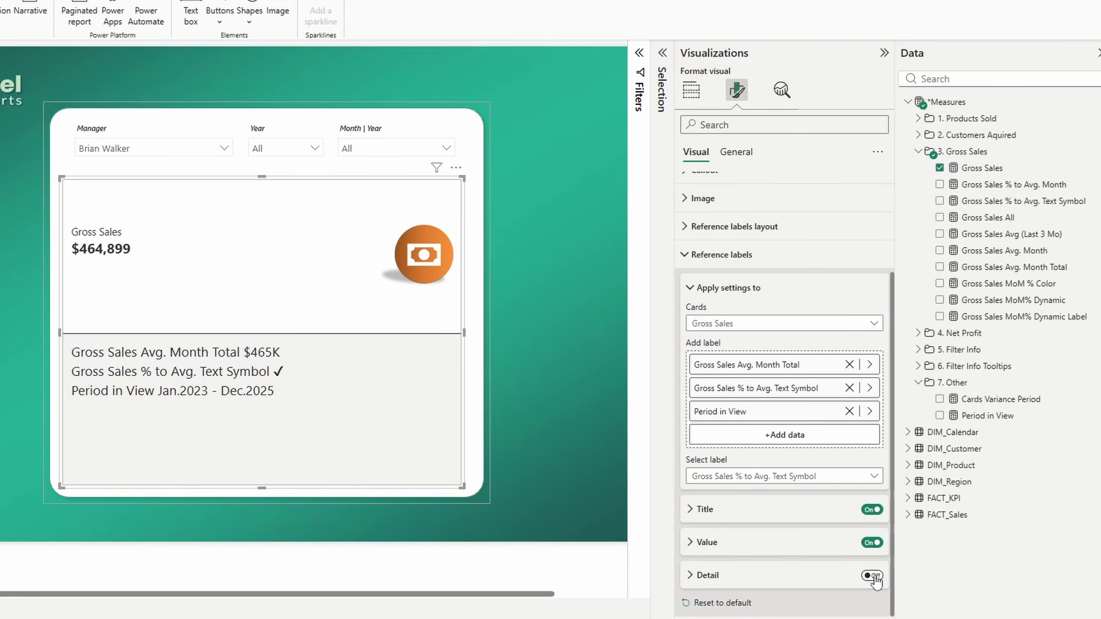
pyautogui.click(769, 575)
pyautogui.scroll(-3, 767, 521)
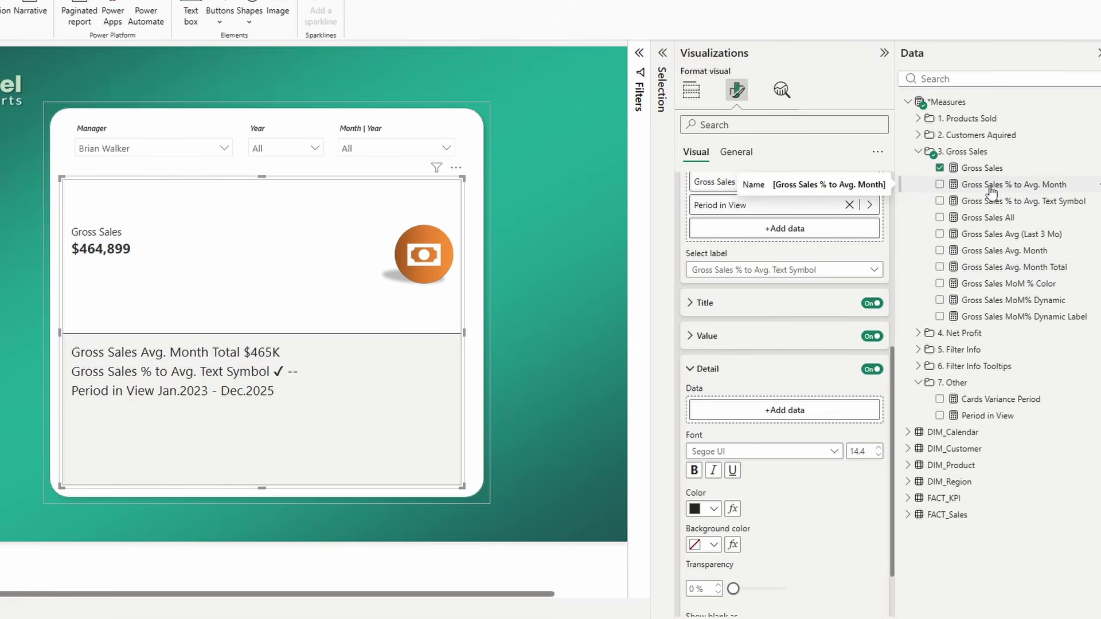
pyautogui.moveTo(991, 191); pyautogui.dragTo(755, 414)
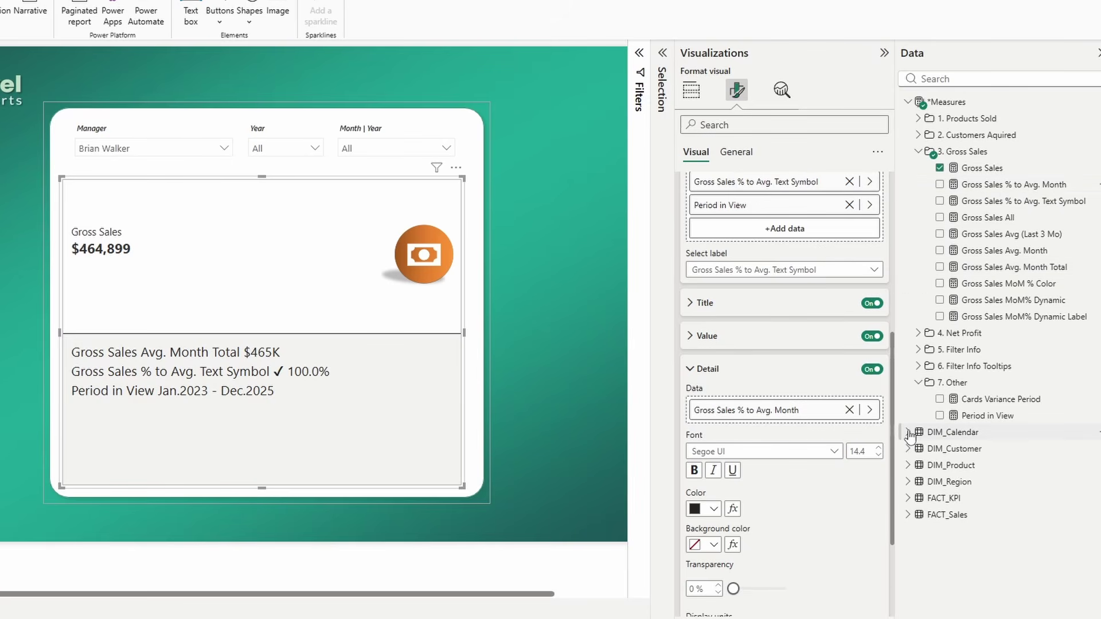
# Format the reference label titles for all cards in Segoe UI Light, size 10, with color #333333.
pyautogui.scroll(3, 741, 263)
pyautogui.click(740, 256)
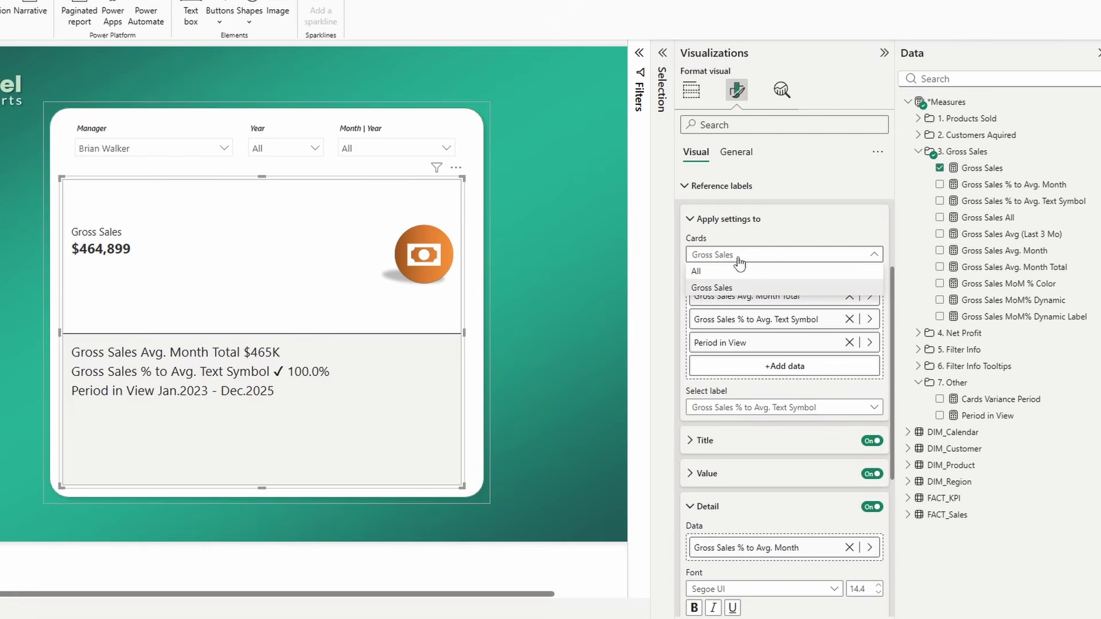
pyautogui.click(722, 272)
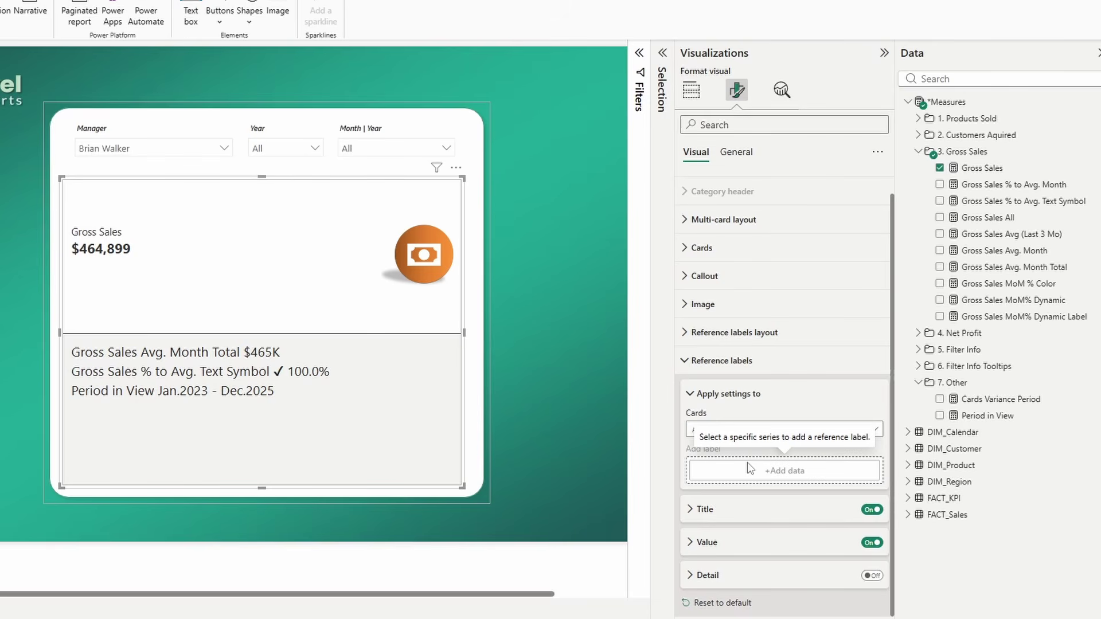
pyautogui.click(704, 511)
pyautogui.scroll(-4, 704, 512)
pyautogui.click(761, 380)
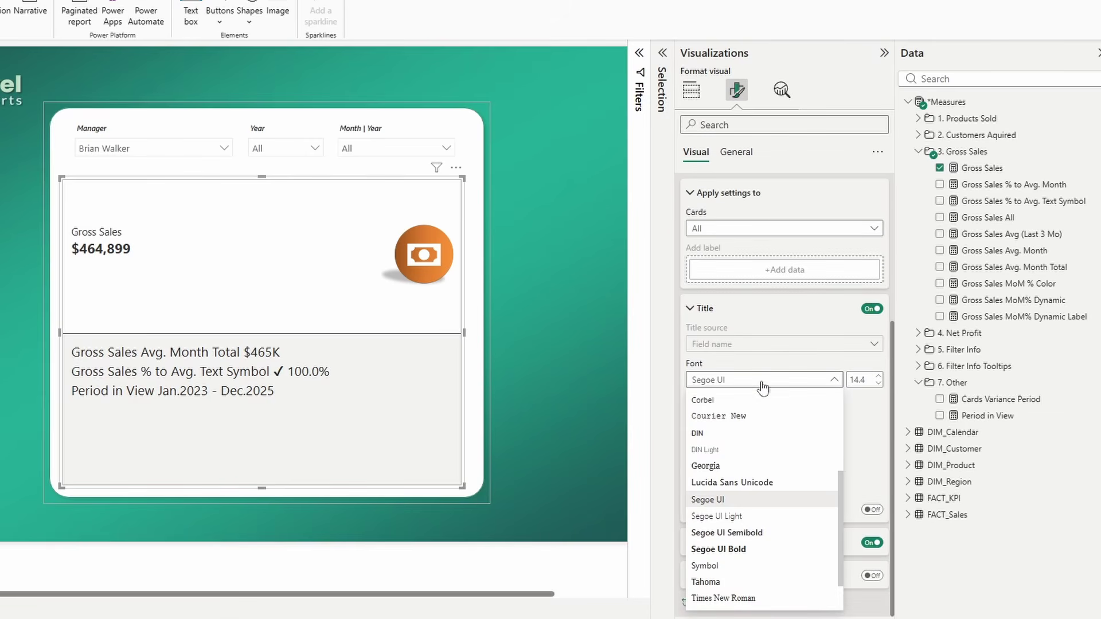
pyautogui.click(725, 516)
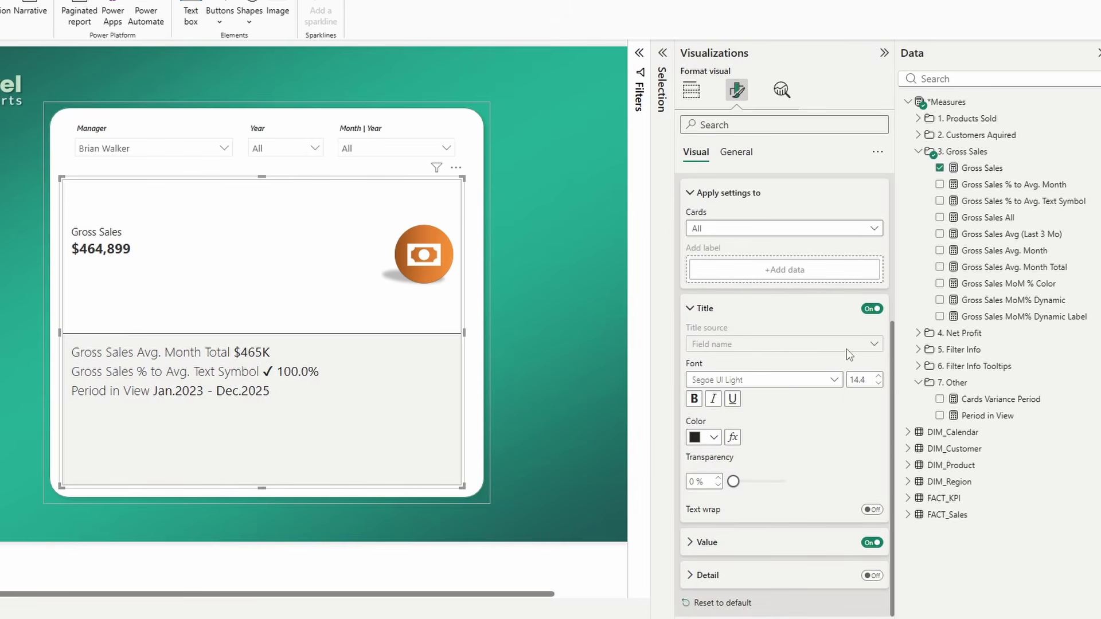
pyautogui.click(852, 383)
pyautogui.write('10')
pyautogui.click(711, 438)
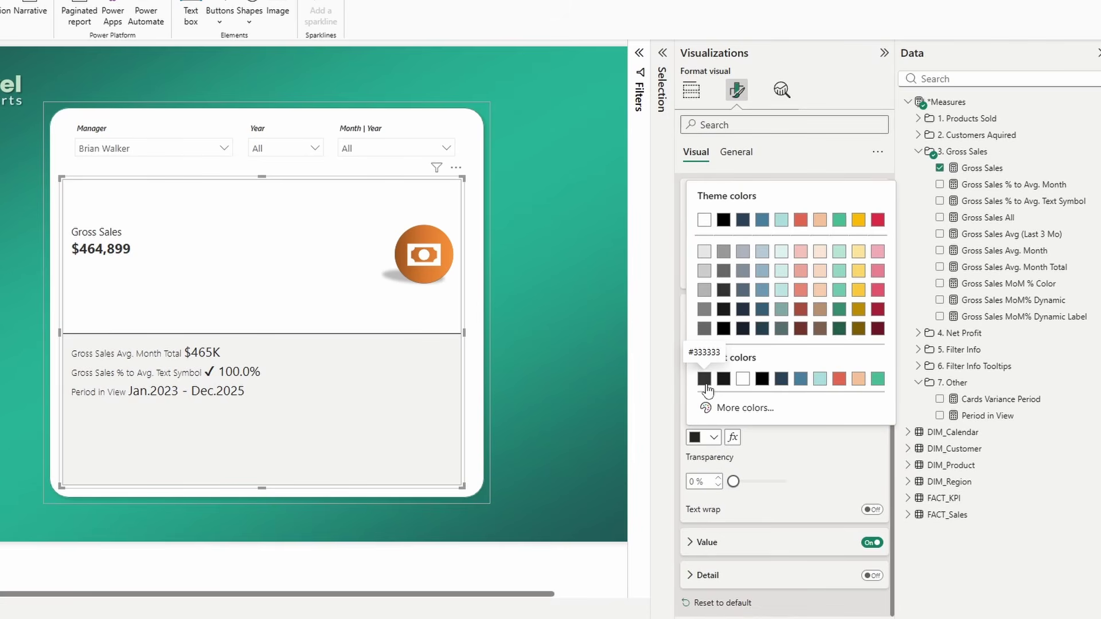
pyautogui.click(705, 380)
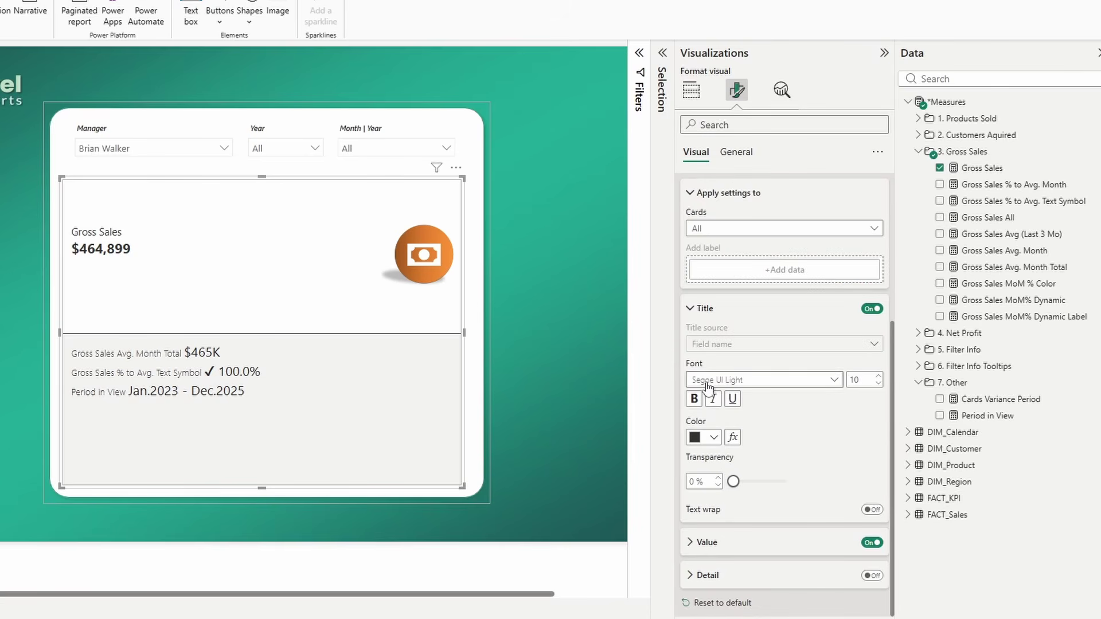
# Format the reference label values for all cards in Segoe UI Semibold, size 10, with color #333333.
pyautogui.click(738, 542)
pyautogui.scroll(-3, 743, 516)
pyautogui.click(750, 380)
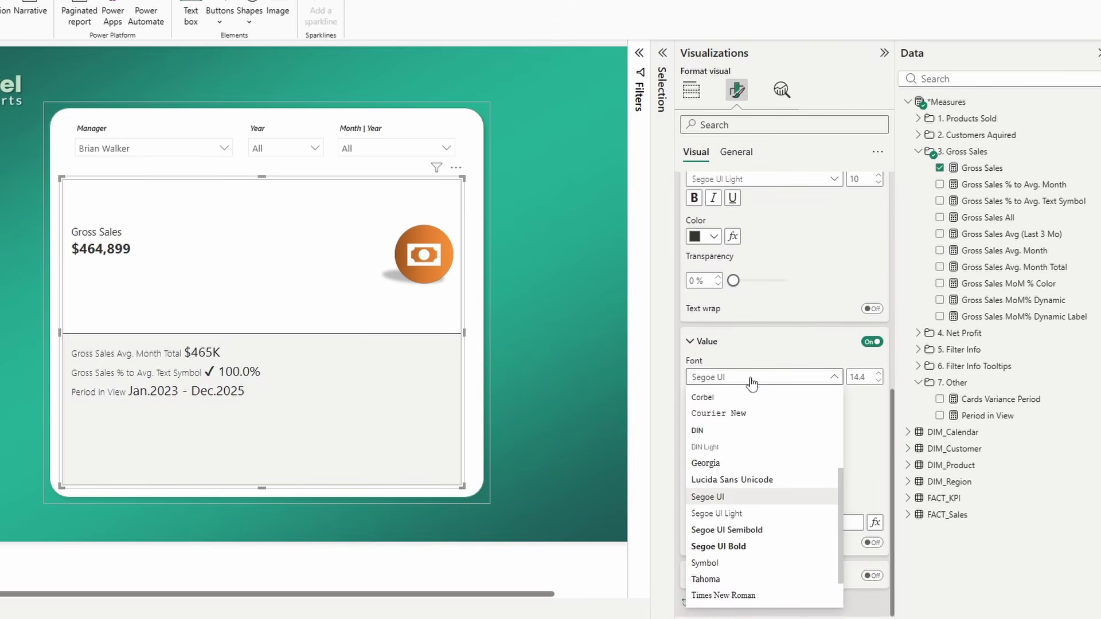
pyautogui.click(741, 530)
pyautogui.click(862, 376)
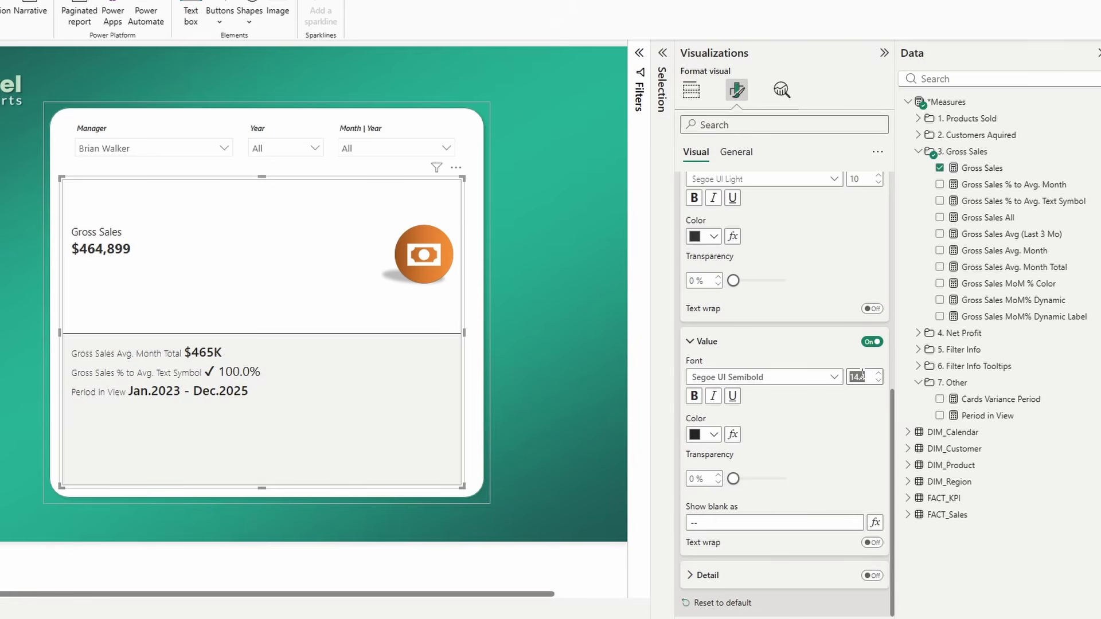
pyautogui.write('10')
pyautogui.click(713, 434)
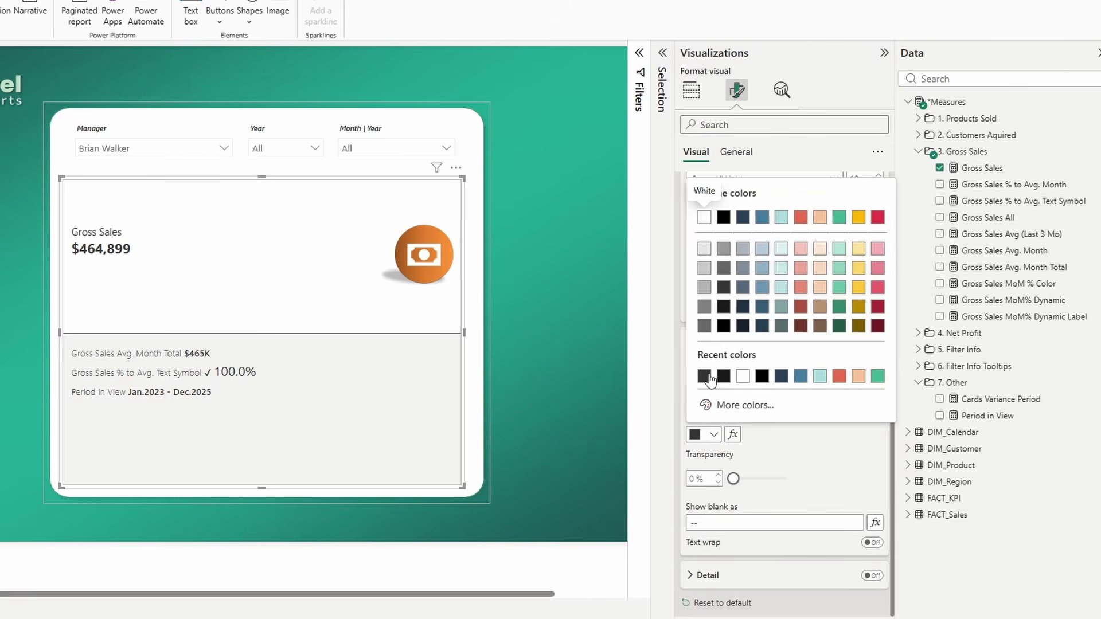
pyautogui.click(705, 376)
# Turn on the reference label details for all cards and format them in Segoe UI Semibold, size 10, with color #333333.
pyautogui.click(871, 575)
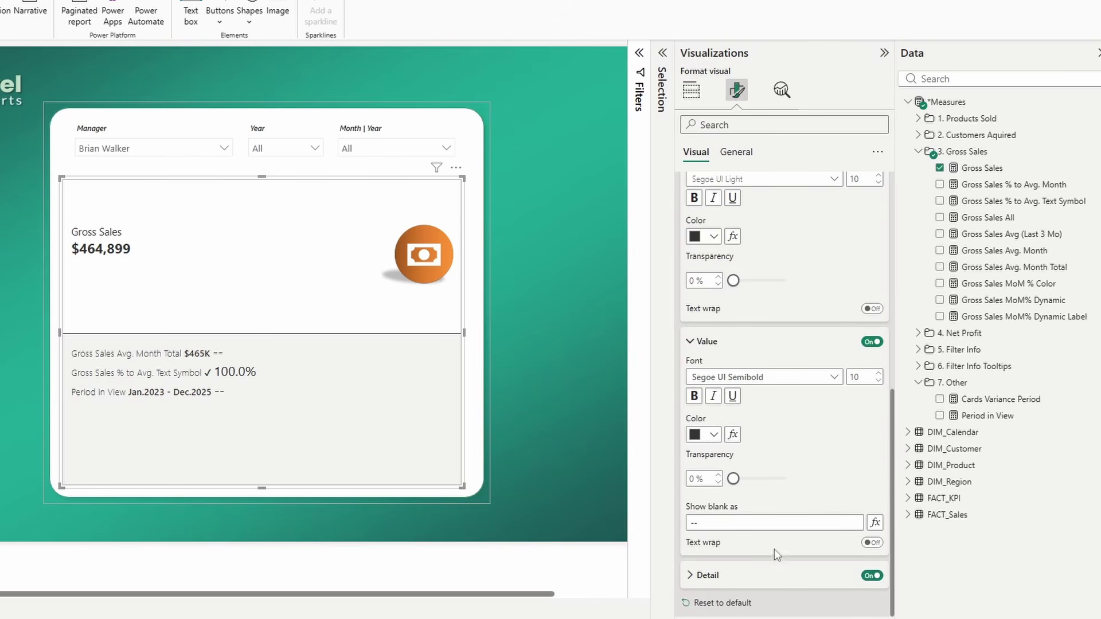
pyautogui.click(729, 579)
pyautogui.scroll(-3, 733, 487)
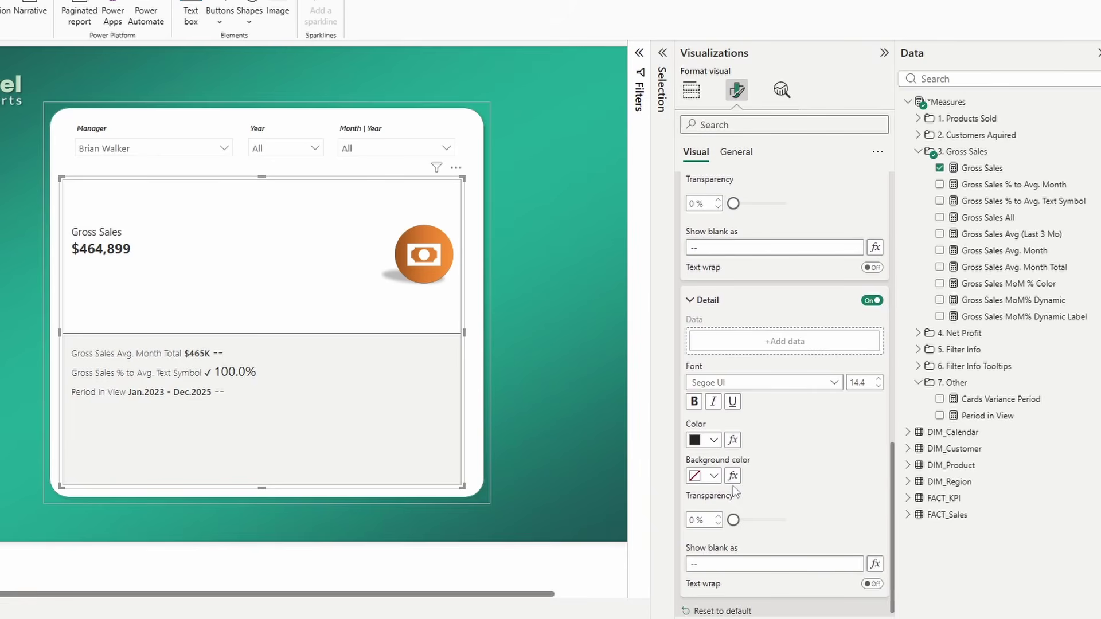
pyautogui.click(762, 386)
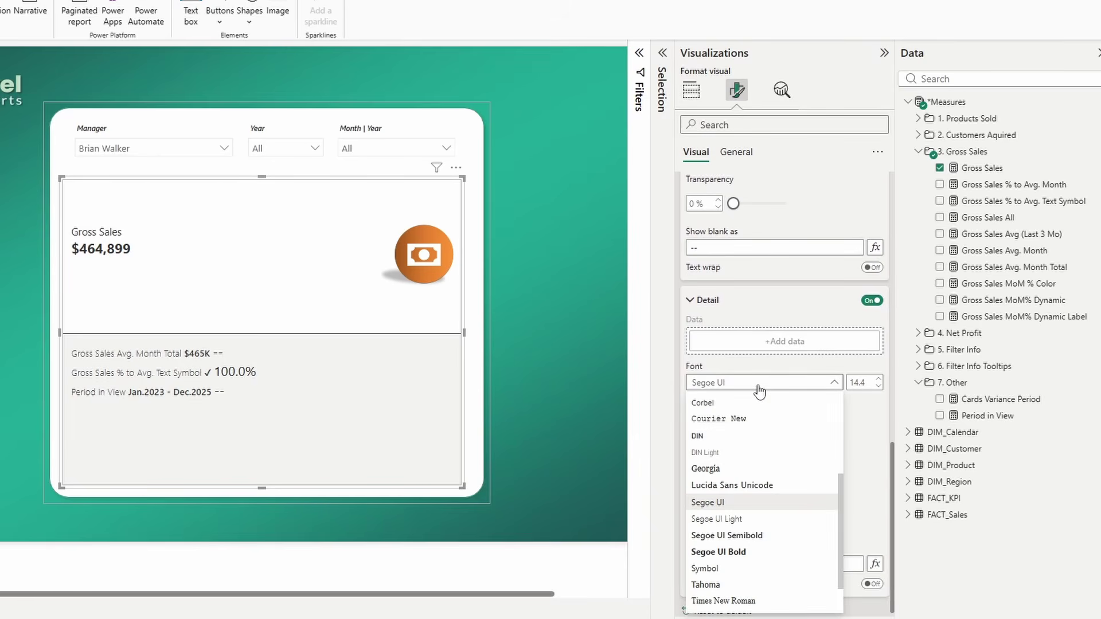
pyautogui.click(747, 536)
pyautogui.click(857, 383)
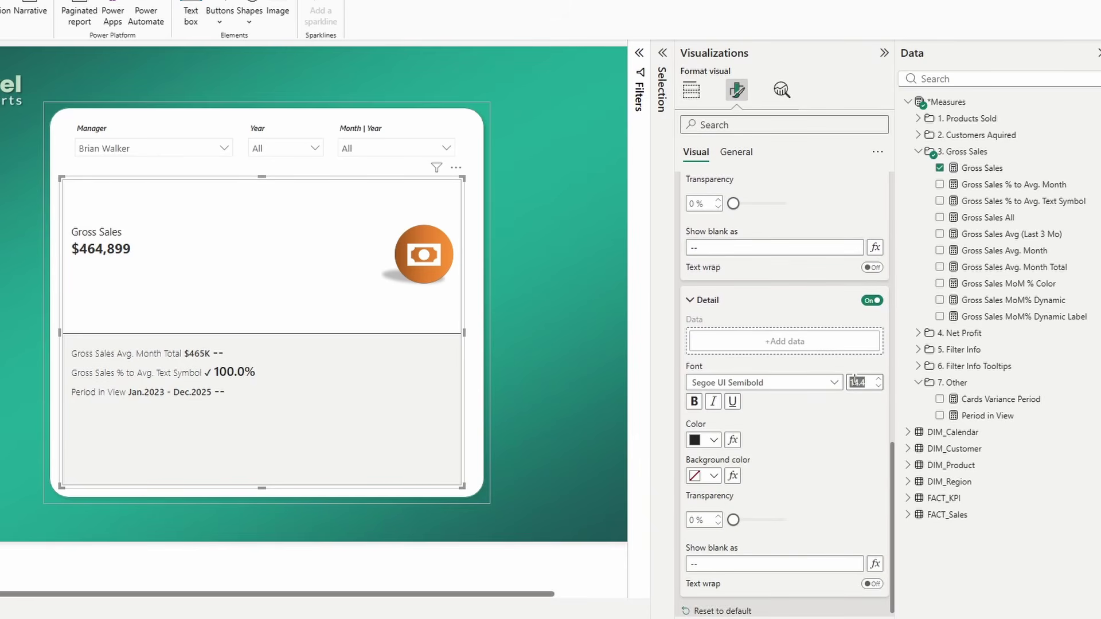
pyautogui.write('10')
pyautogui.press('Return')
pyautogui.click(704, 440)
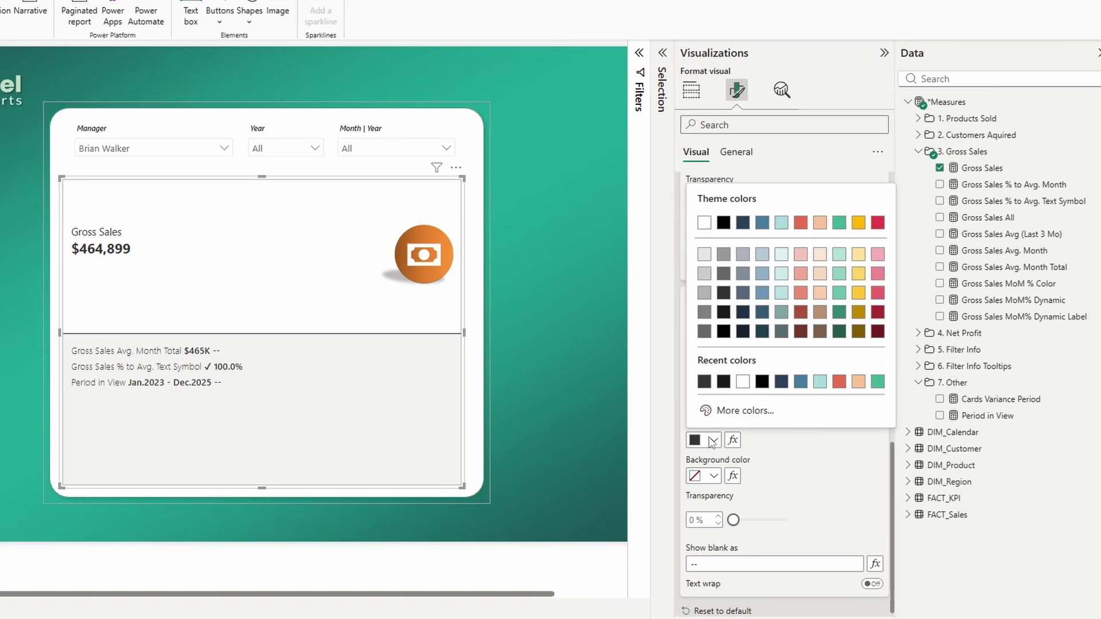
pyautogui.click(704, 382)
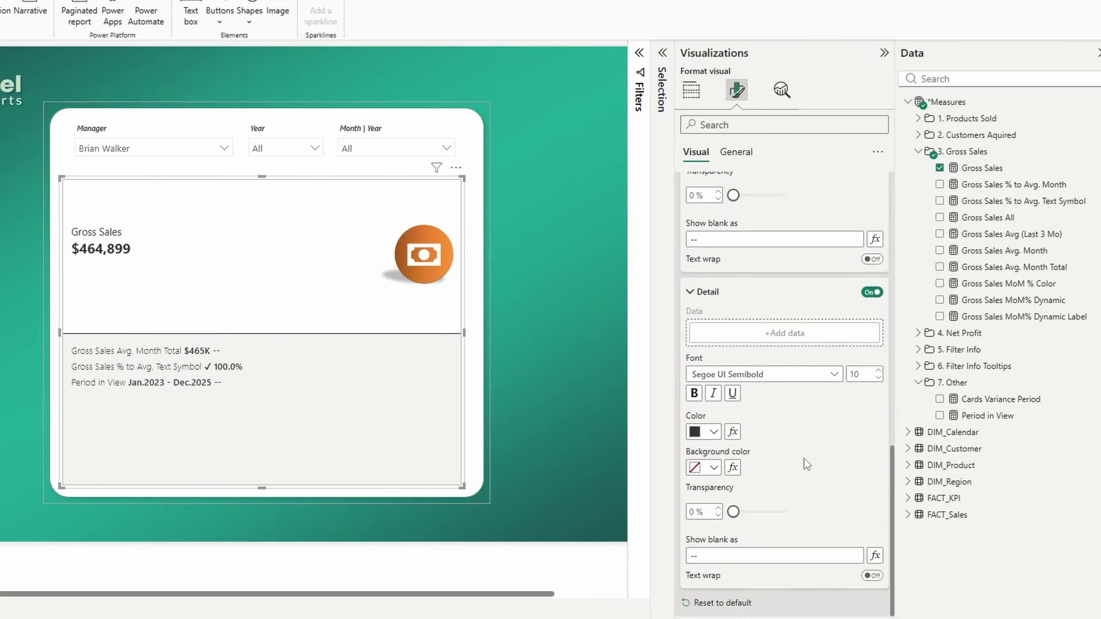
# Give the Gross Sales card's Gross Sales Avg. Month Total reference label the custom title "• Avg:".
pyautogui.scroll(4, 793, 444)
pyautogui.scroll(8, 793, 444)
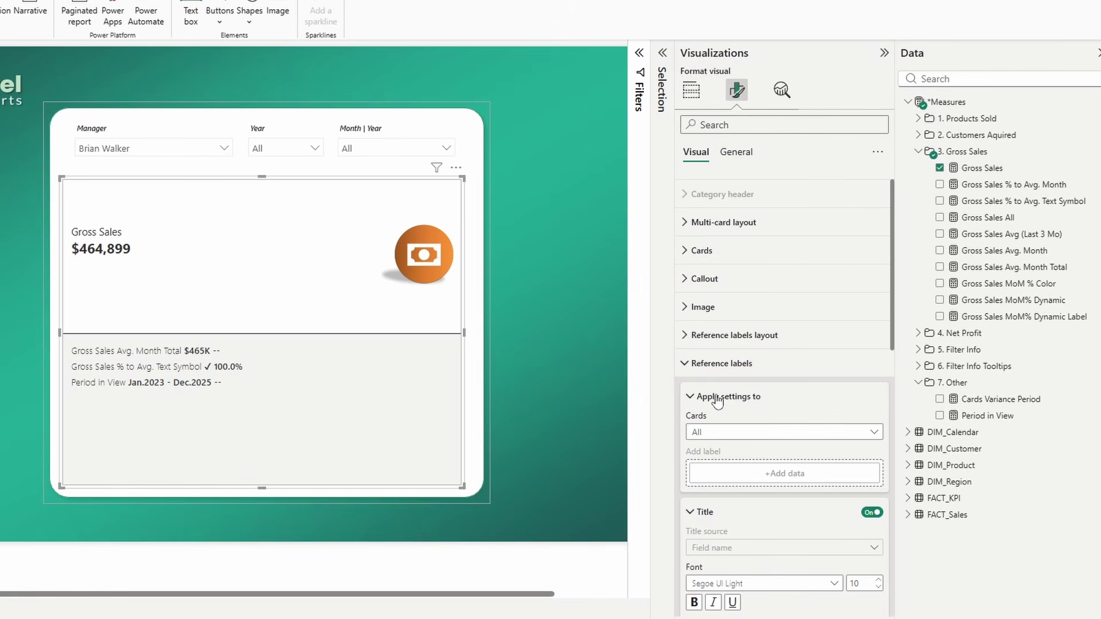
pyautogui.click(733, 432)
pyautogui.click(727, 467)
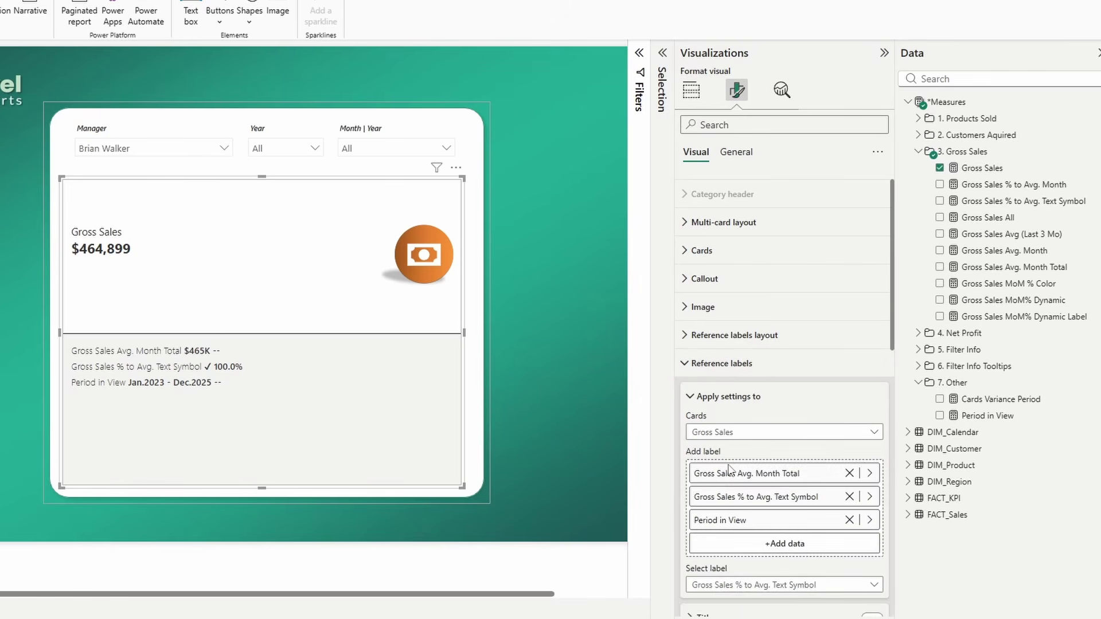
pyautogui.scroll(-5, 728, 453)
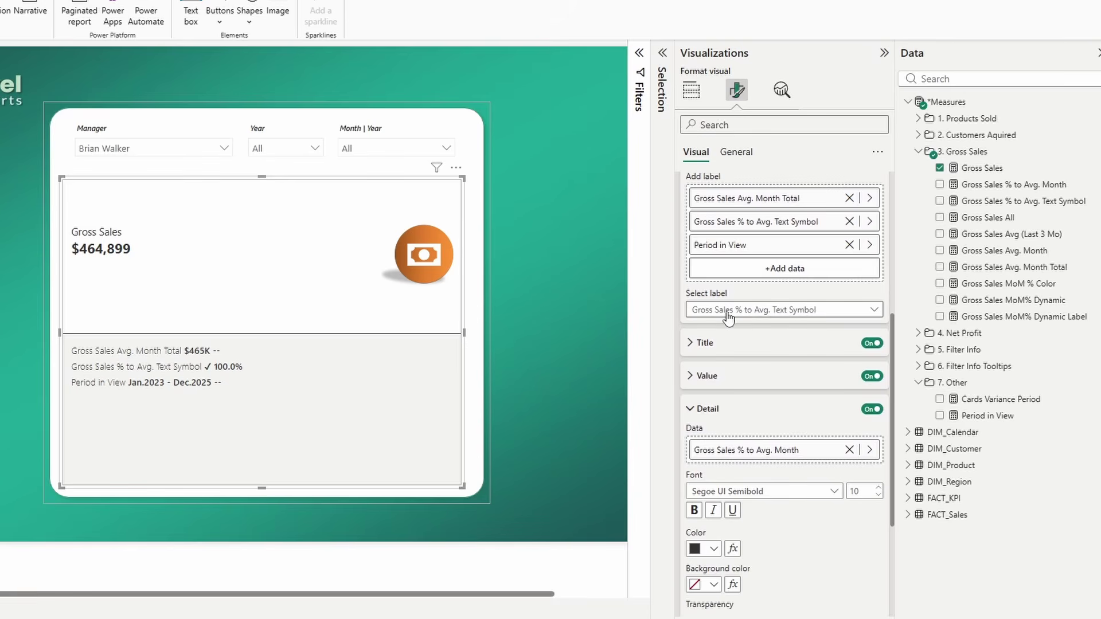
pyautogui.click(728, 317)
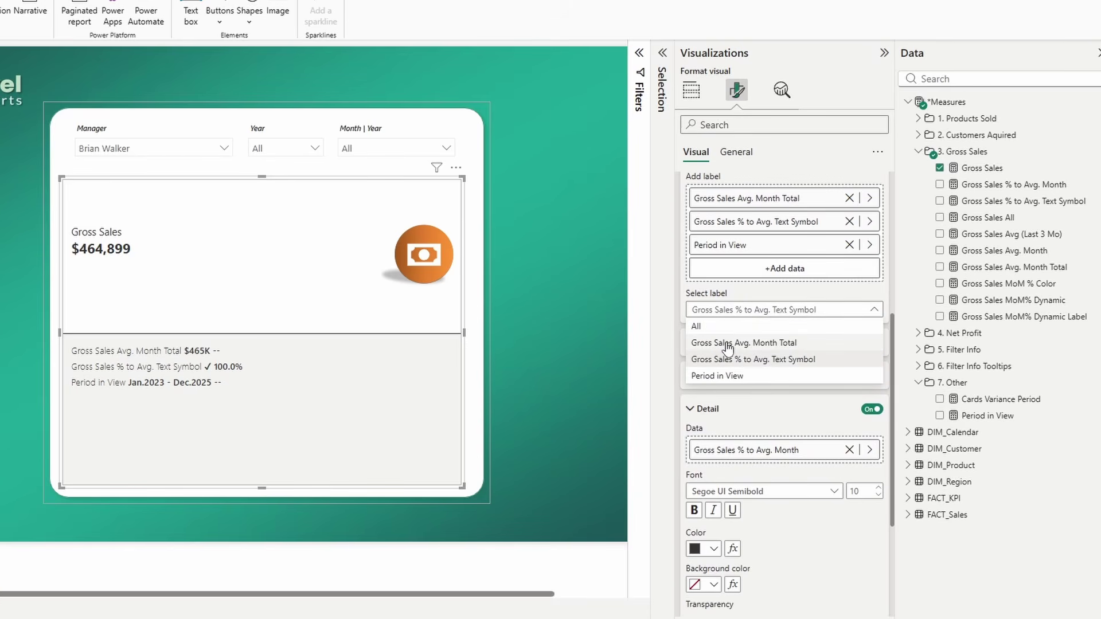
pyautogui.click(726, 345)
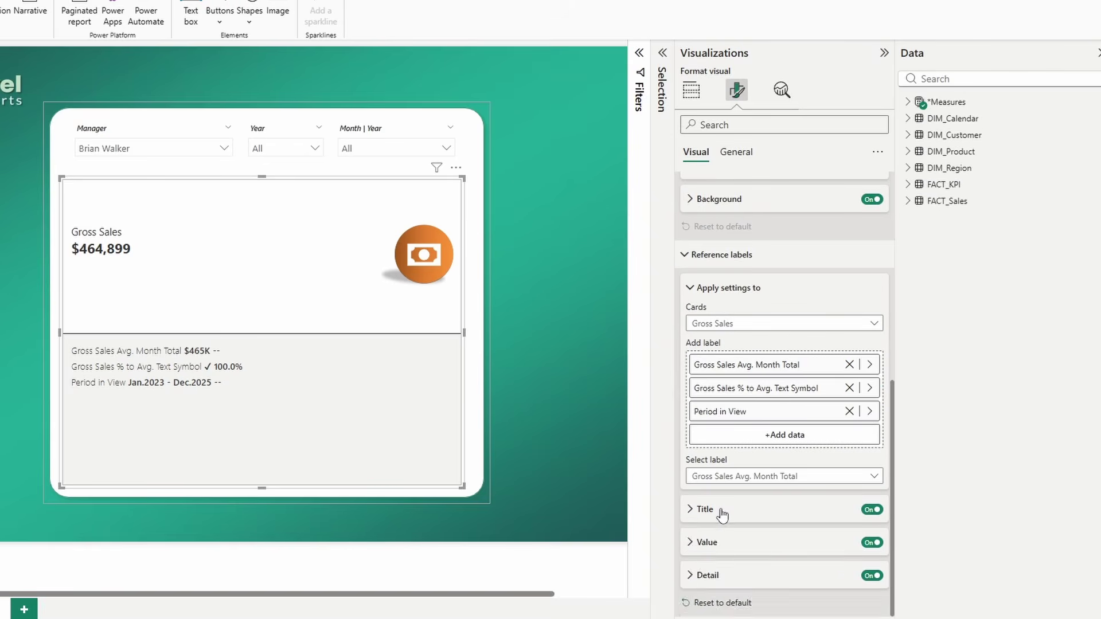
pyautogui.click(720, 510)
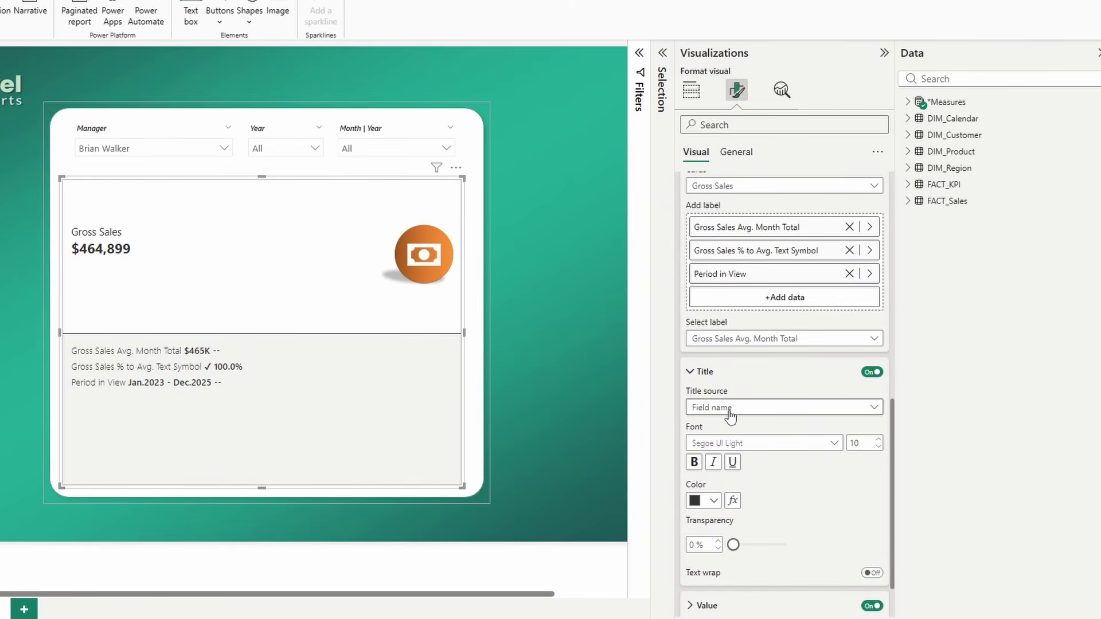
pyautogui.click(729, 409)
pyautogui.click(726, 424)
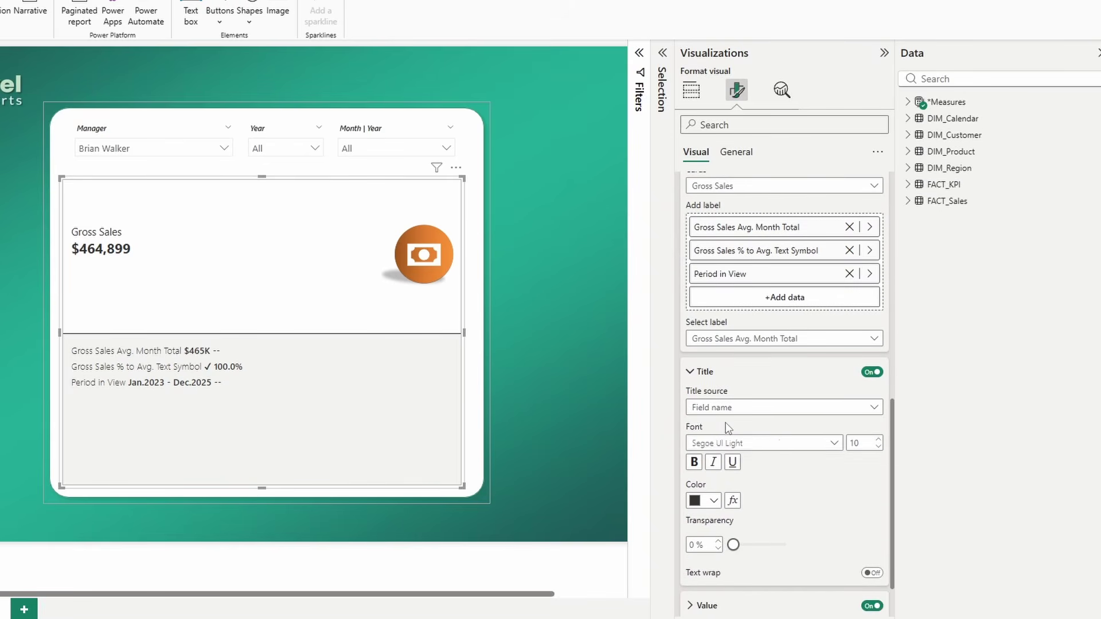
pyautogui.click(792, 444)
pyautogui.moveTo(791, 445); pyautogui.dragTo(620, 432)
pyautogui.write('• Avg:')
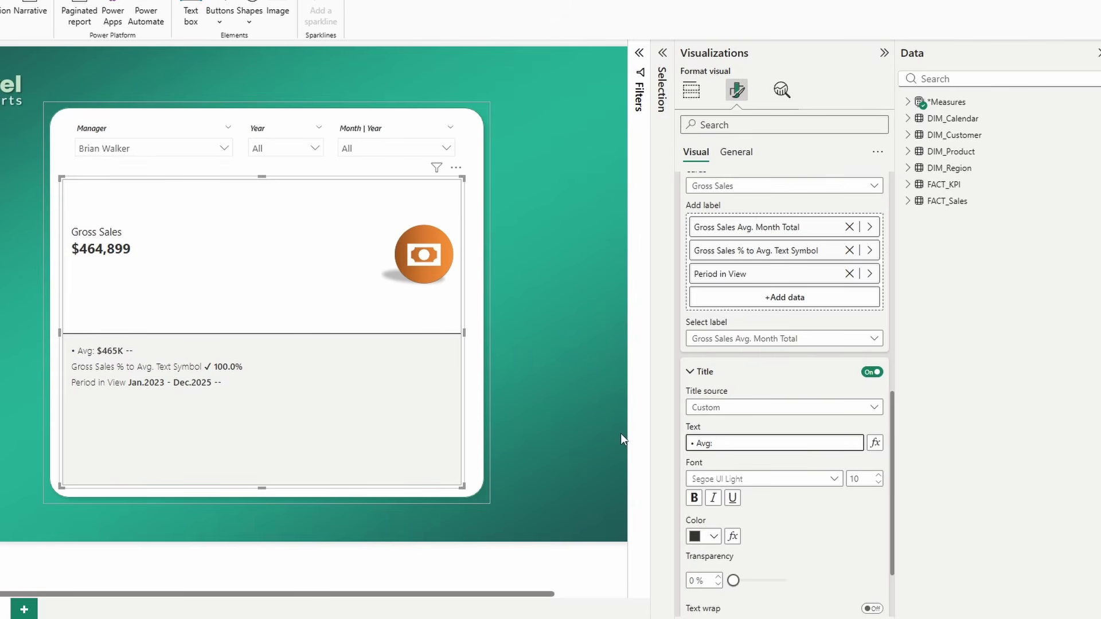
# Select the bullet character in the text box on the Bullet page and return to the Project page.
pyautogui.moveTo(693, 443); pyautogui.dragTo(688, 443)
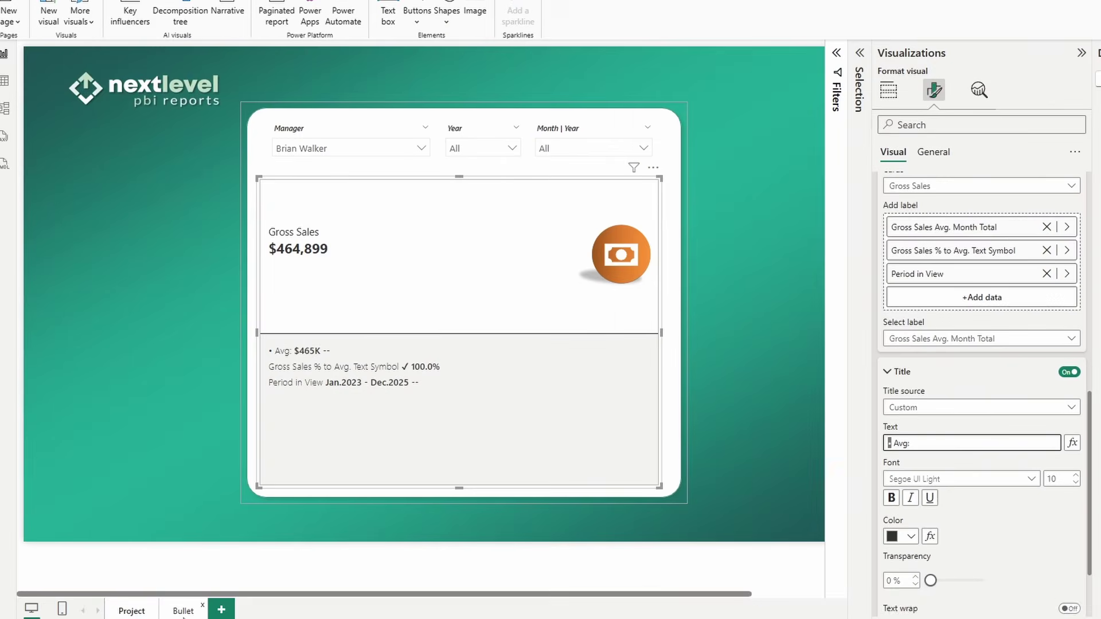
pyautogui.click(183, 611)
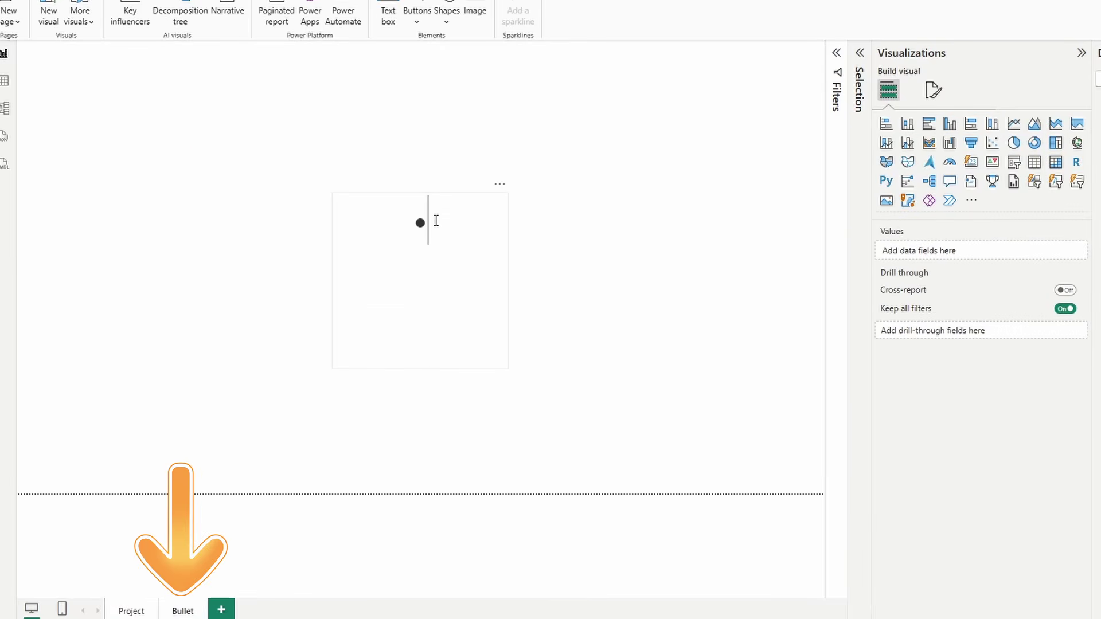
pyautogui.moveTo(435, 221); pyautogui.dragTo(420, 221)
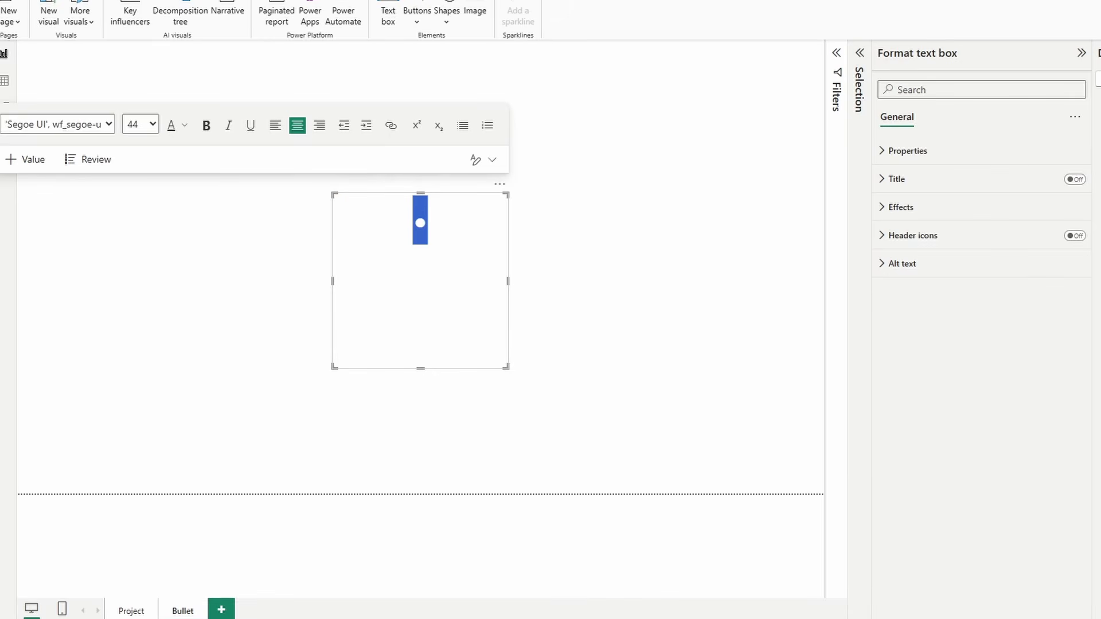
pyautogui.click(132, 611)
# Set the display units of the Gross Sales Avg. Month Total label's value to None and turn off its detail.
pyautogui.click(462, 394)
pyautogui.click(934, 90)
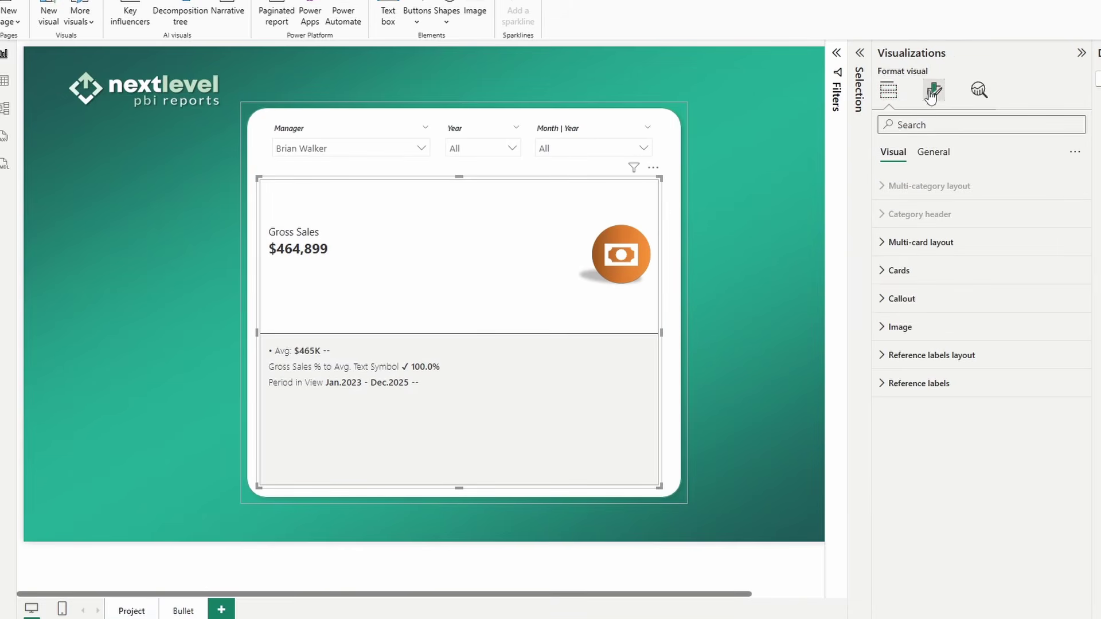
pyautogui.click(963, 383)
pyautogui.scroll(-2, 997, 488)
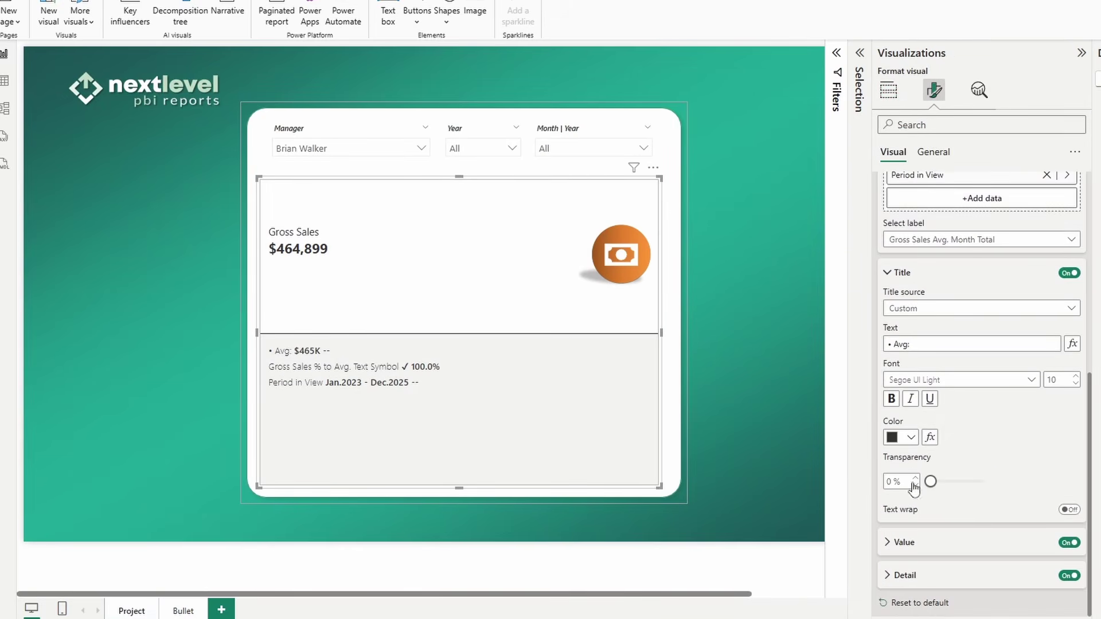
pyautogui.click(929, 541)
pyautogui.scroll(-3, 931, 536)
pyautogui.scroll(-1, 934, 533)
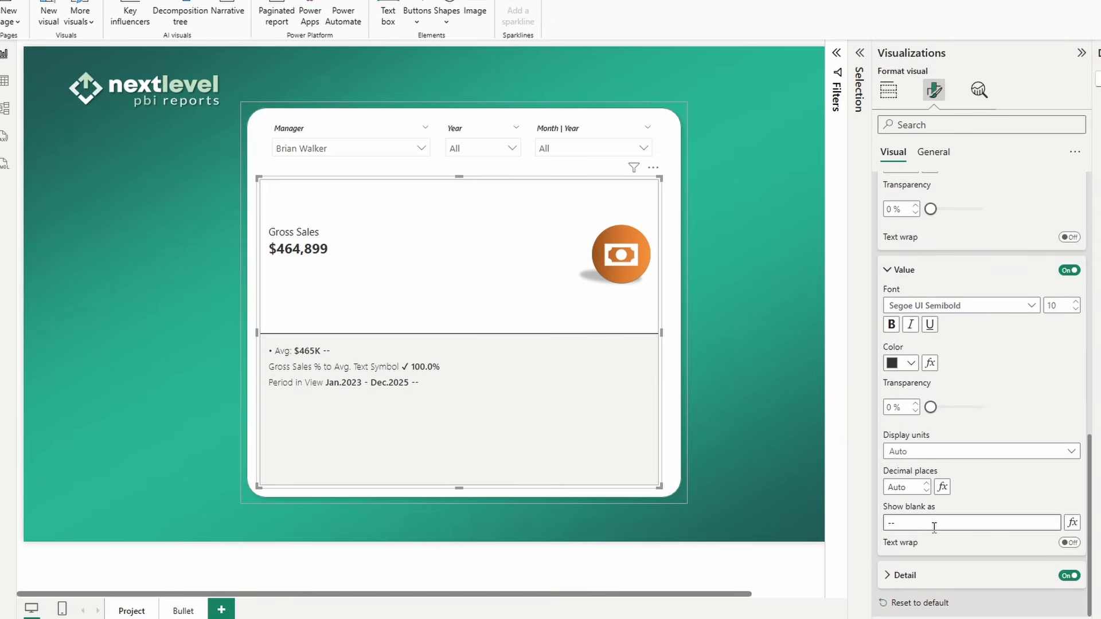
pyautogui.click(945, 457)
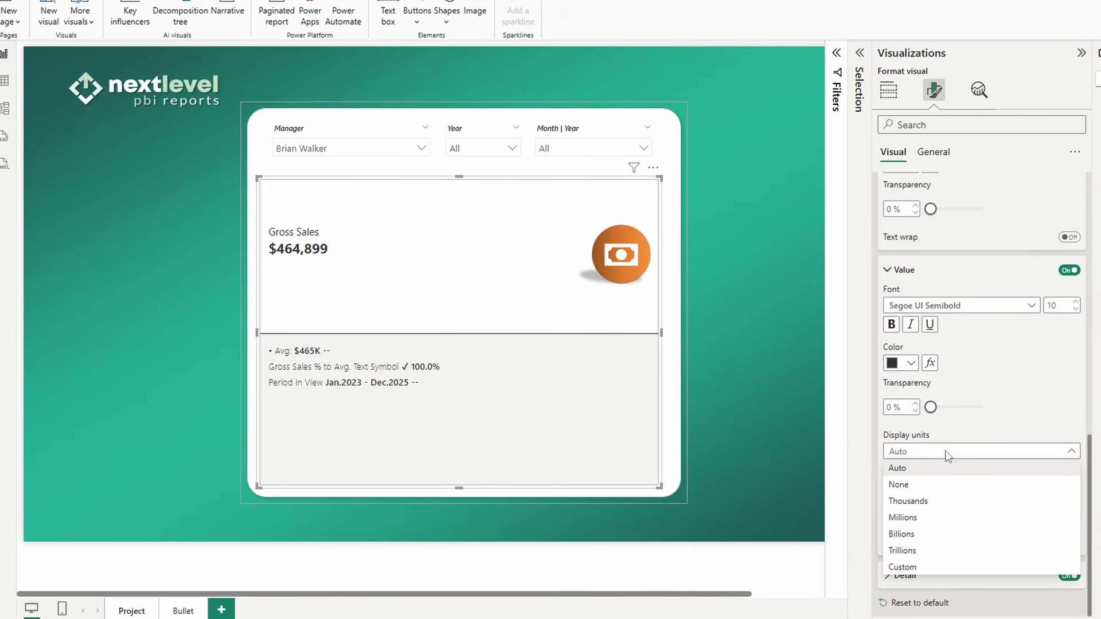
pyautogui.click(899, 486)
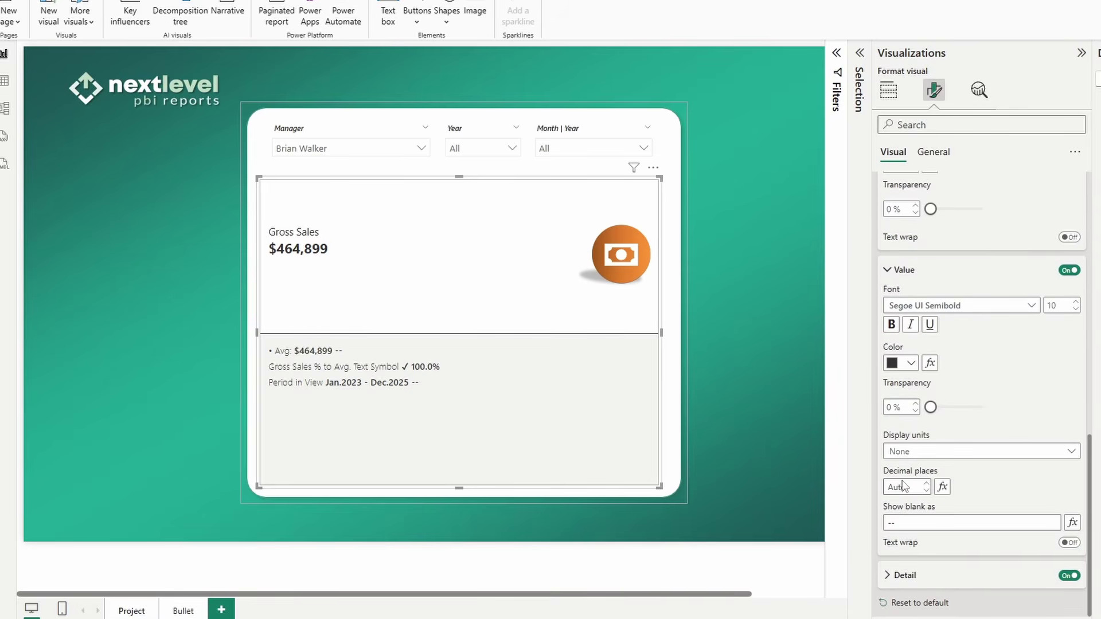
pyautogui.click(1068, 577)
# Give the Gross Sales % to Avg. Text Symbol reference label the custom title "• % to Avg:".
pyautogui.scroll(10, 998, 482)
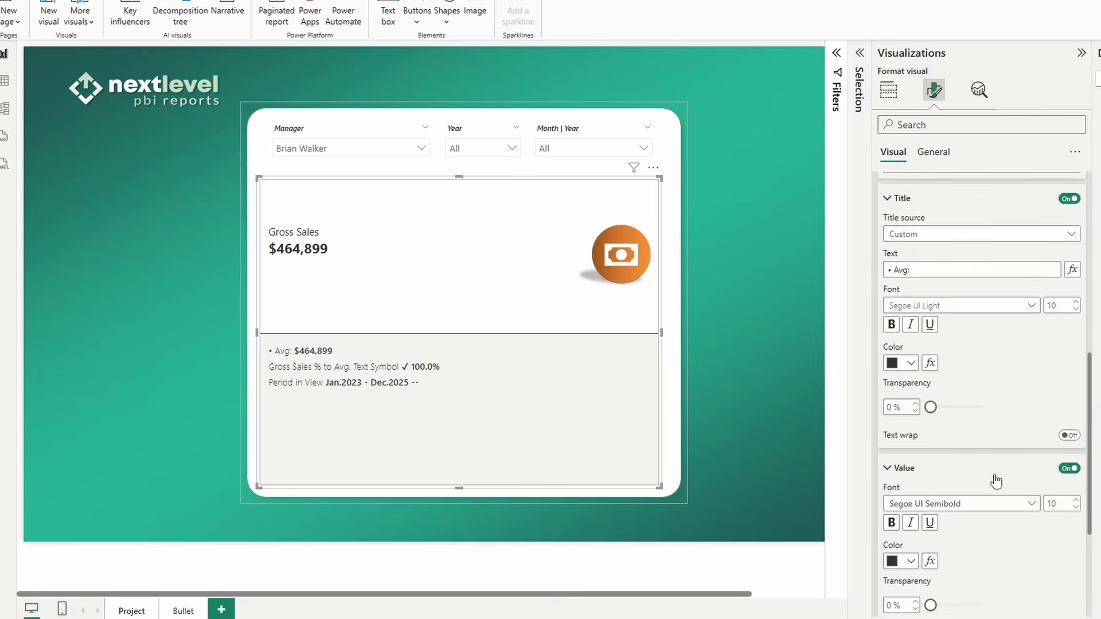
pyautogui.scroll(-1, 933, 428)
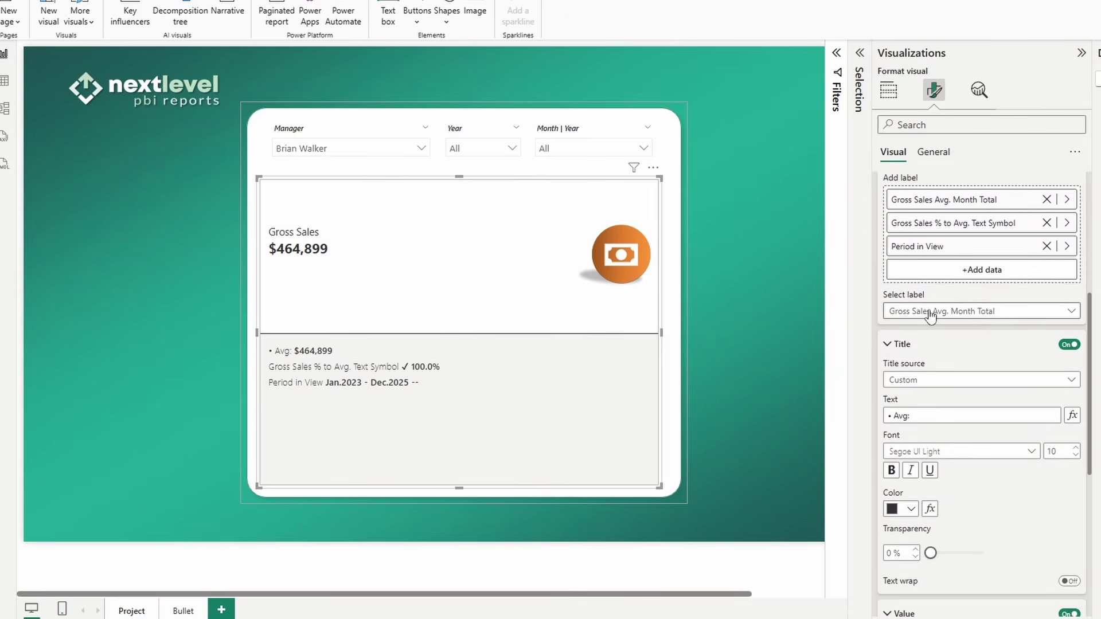
pyautogui.click(929, 311)
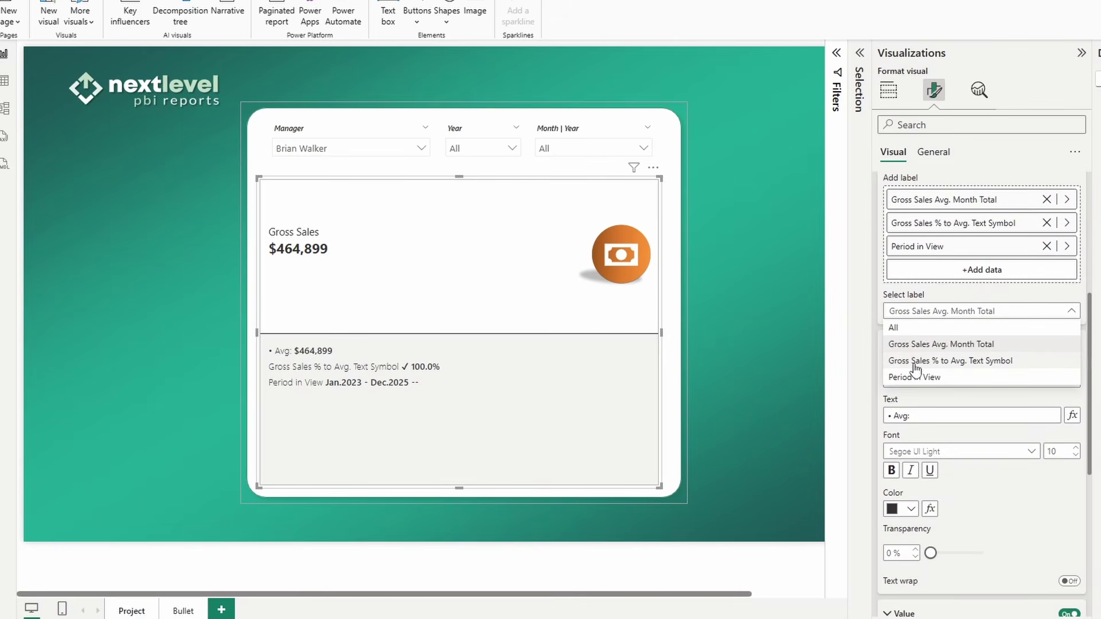
pyautogui.click(940, 361)
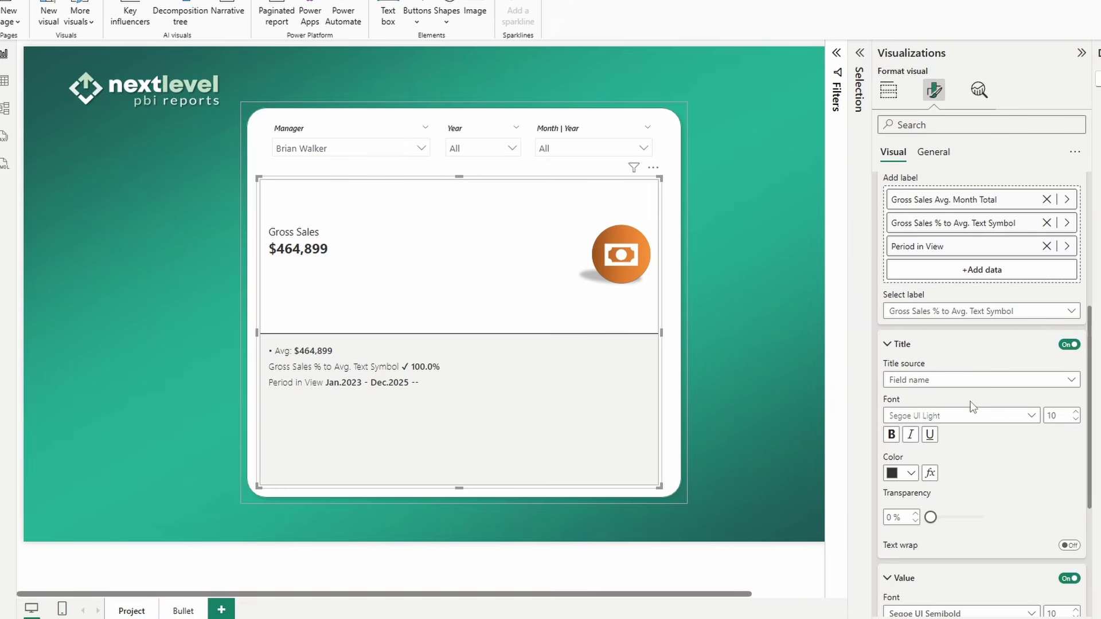
pyautogui.scroll(-1, 918, 367)
pyautogui.click(924, 349)
pyautogui.click(926, 366)
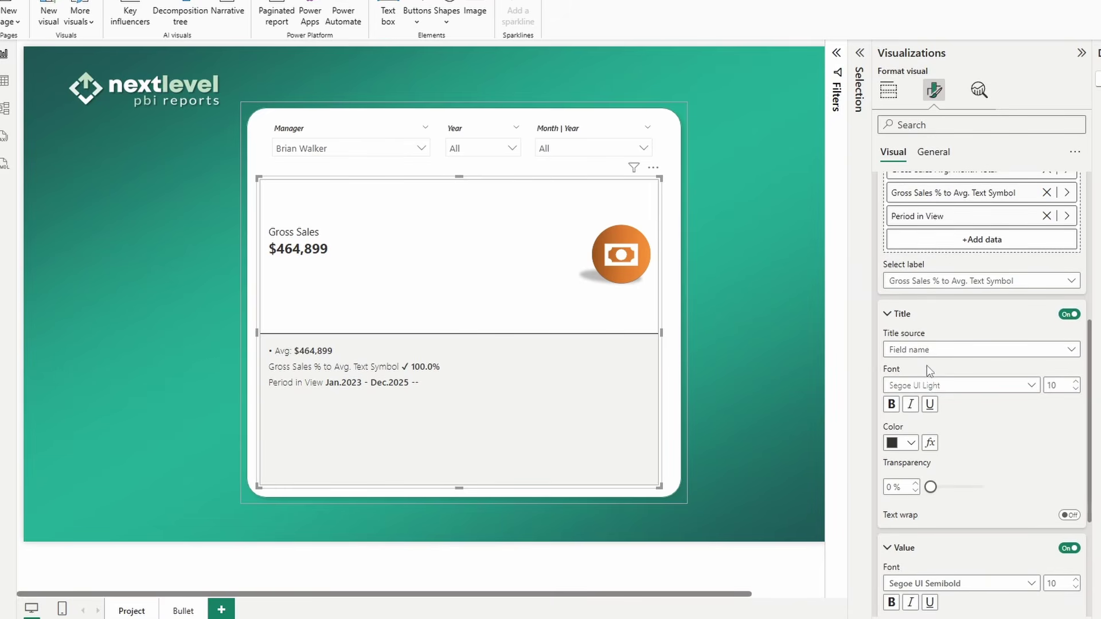
pyautogui.moveTo(1015, 385); pyautogui.dragTo(855, 388)
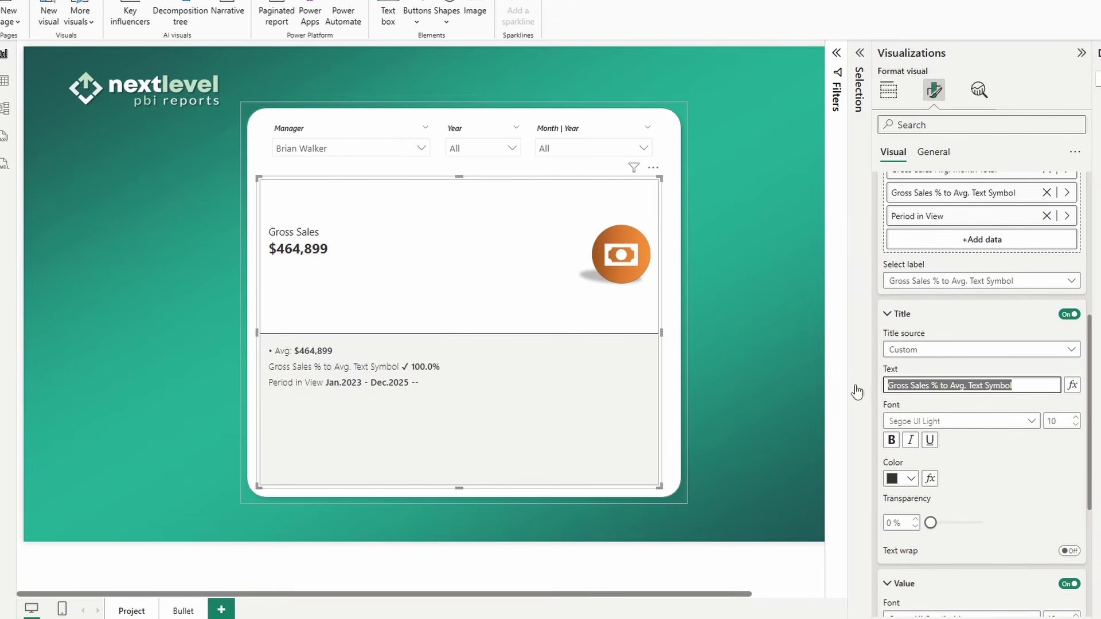
pyautogui.write('• % to Avg:')
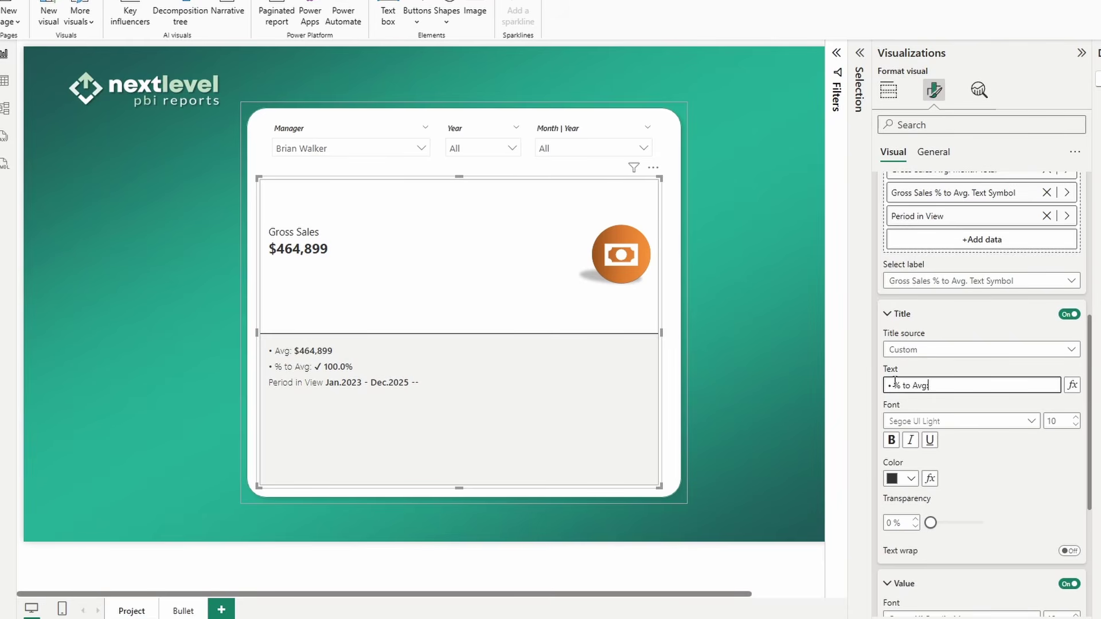
# Turn off the detail of the Gross Sales % to Avg. Text Symbol label and set its value color to #328670.
pyautogui.scroll(-4, 1023, 462)
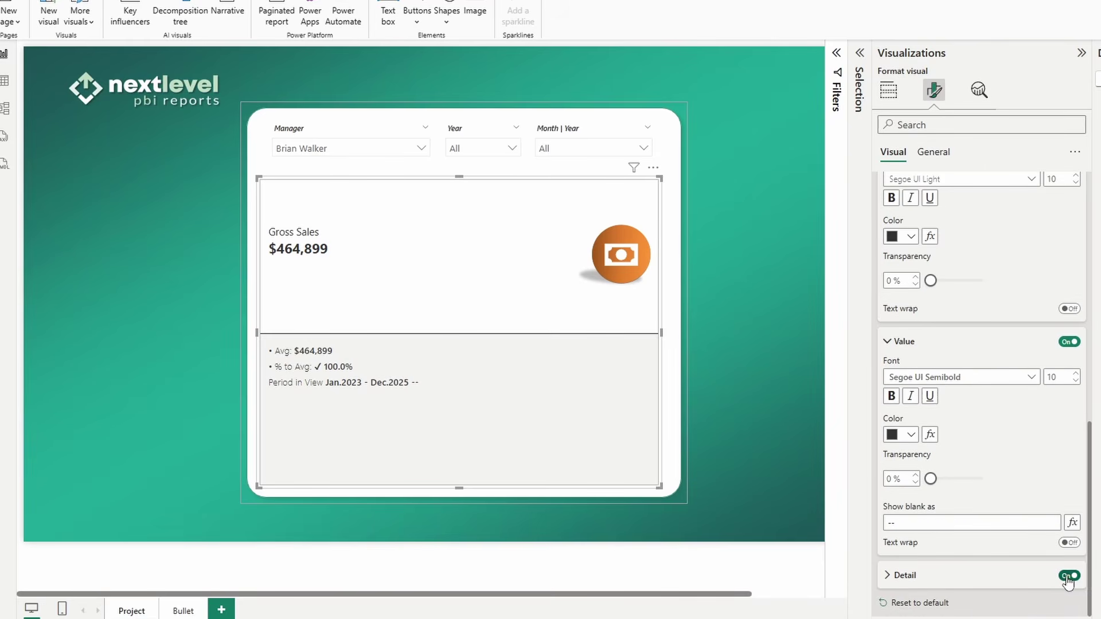
pyautogui.click(1068, 576)
pyautogui.click(911, 437)
pyautogui.click(903, 406)
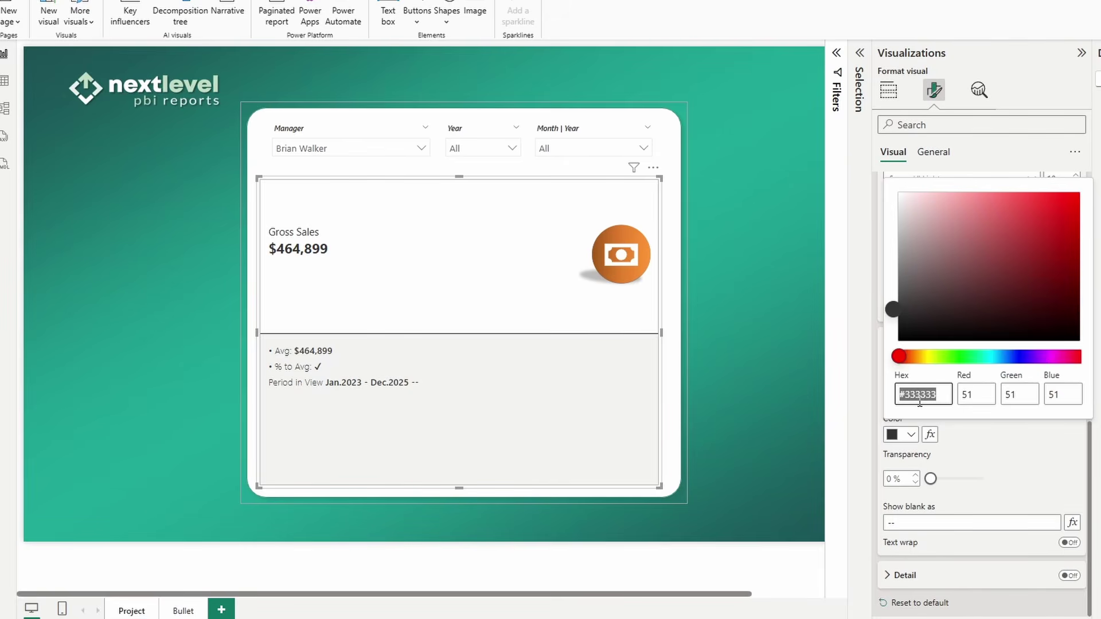
pyautogui.write('#328670')
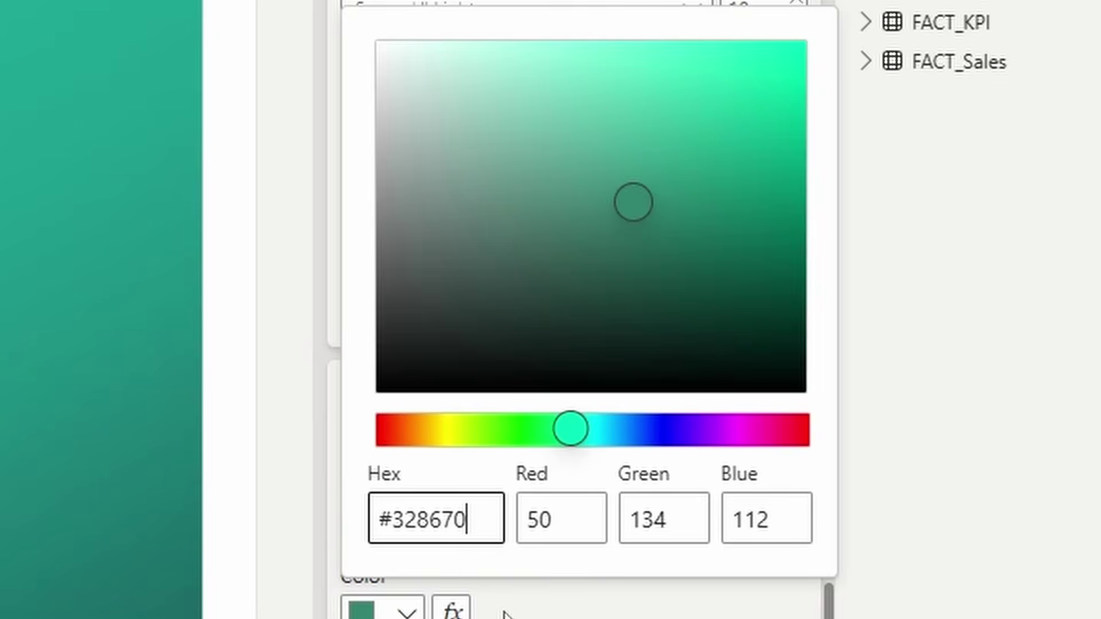
# Examine the symbols used for each threshold in the formula of the Gross Sales % to Avg. Text Symbol measure.
pyautogui.click(407, 612)
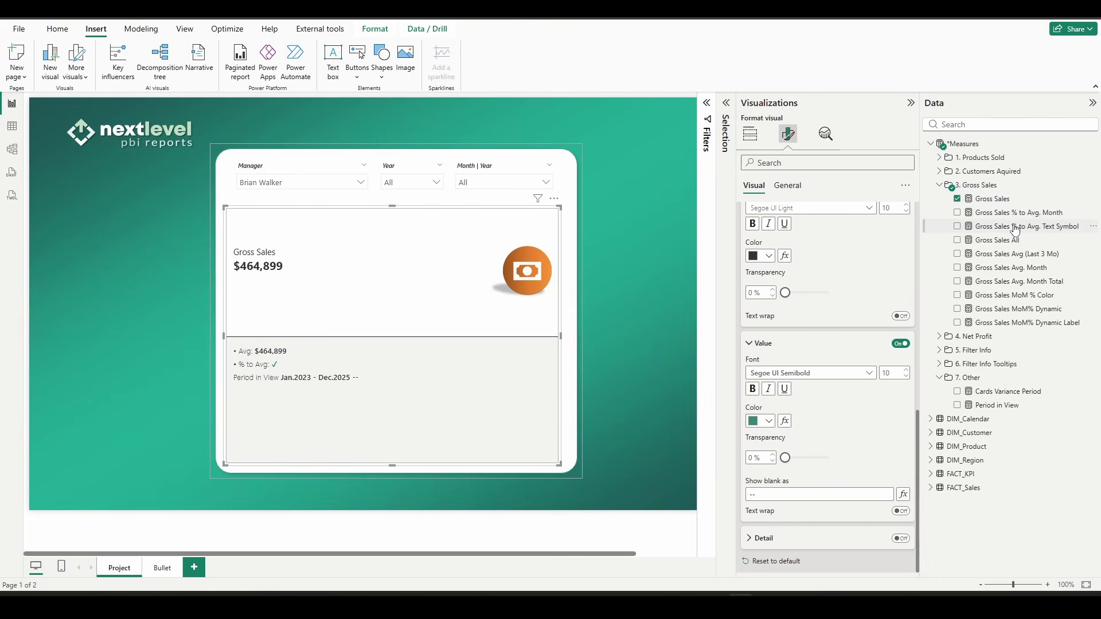
pyautogui.click(1012, 228)
pyautogui.click(388, 138)
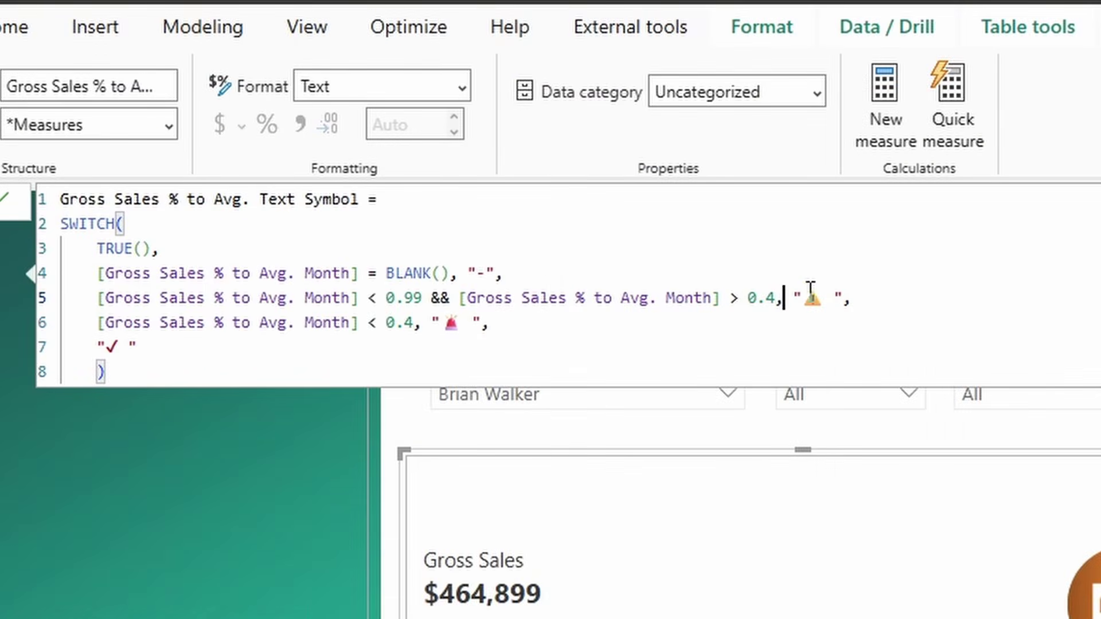
pyautogui.doubleClick(810, 297)
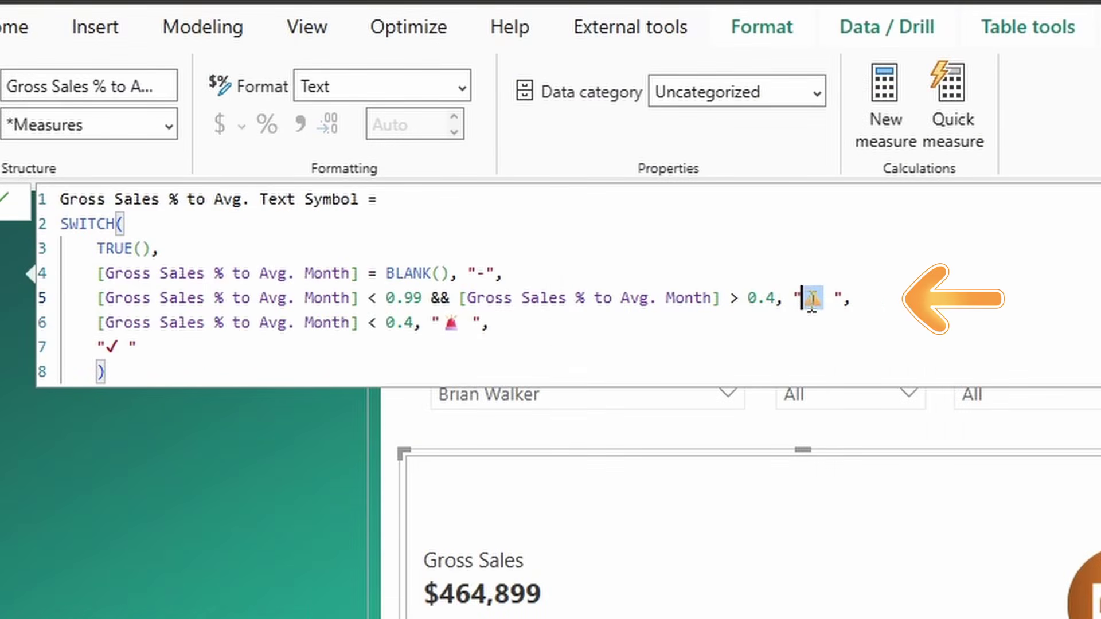
pyautogui.moveTo(462, 323); pyautogui.dragTo(440, 323)
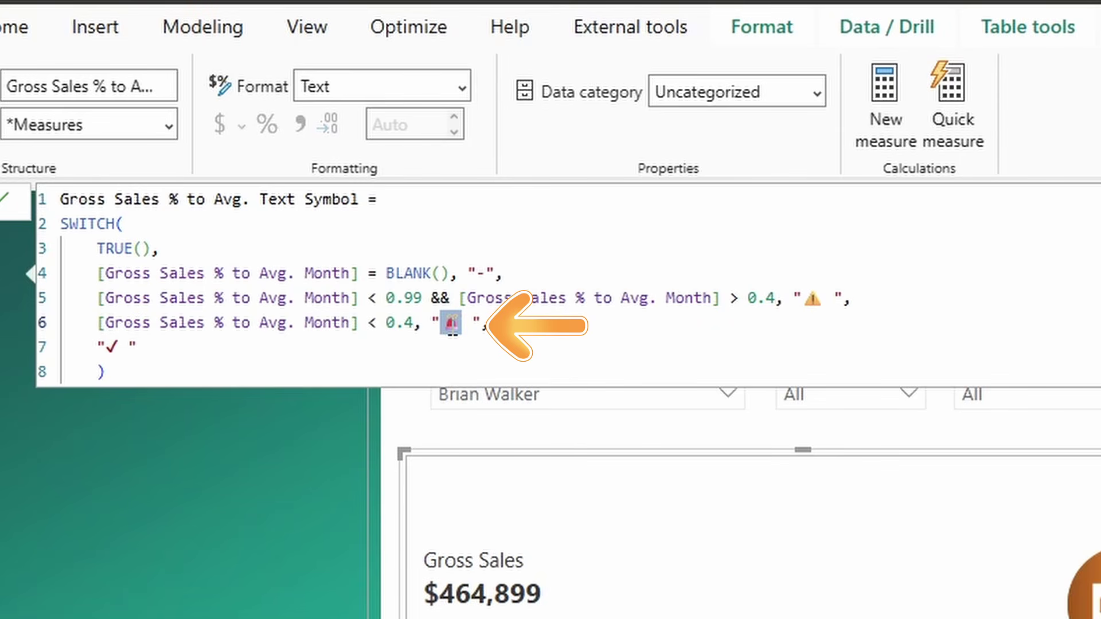
pyautogui.doubleClick(112, 346)
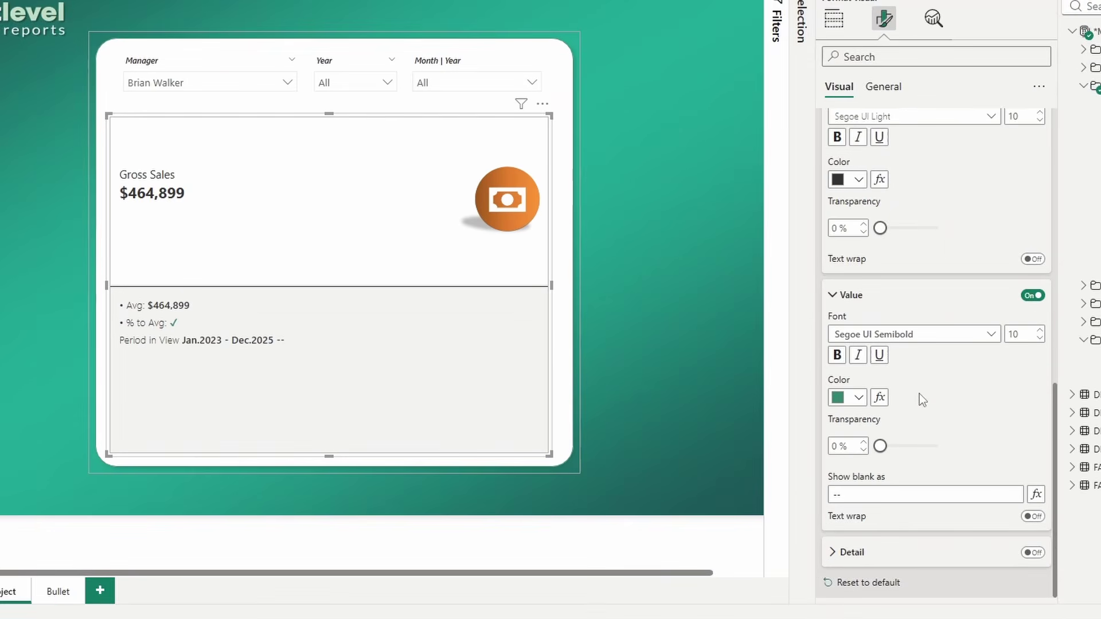
# Give the Period in View reference label a custom title consisting only of "•".
pyautogui.scroll(5, 831, 390)
pyautogui.click(916, 349)
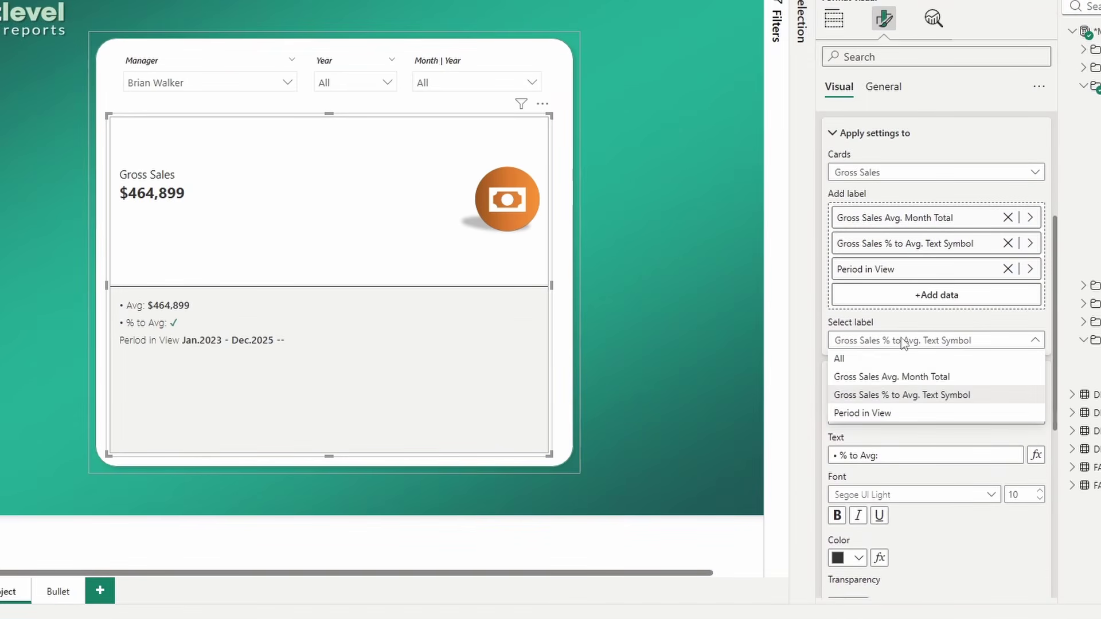
pyautogui.click(879, 414)
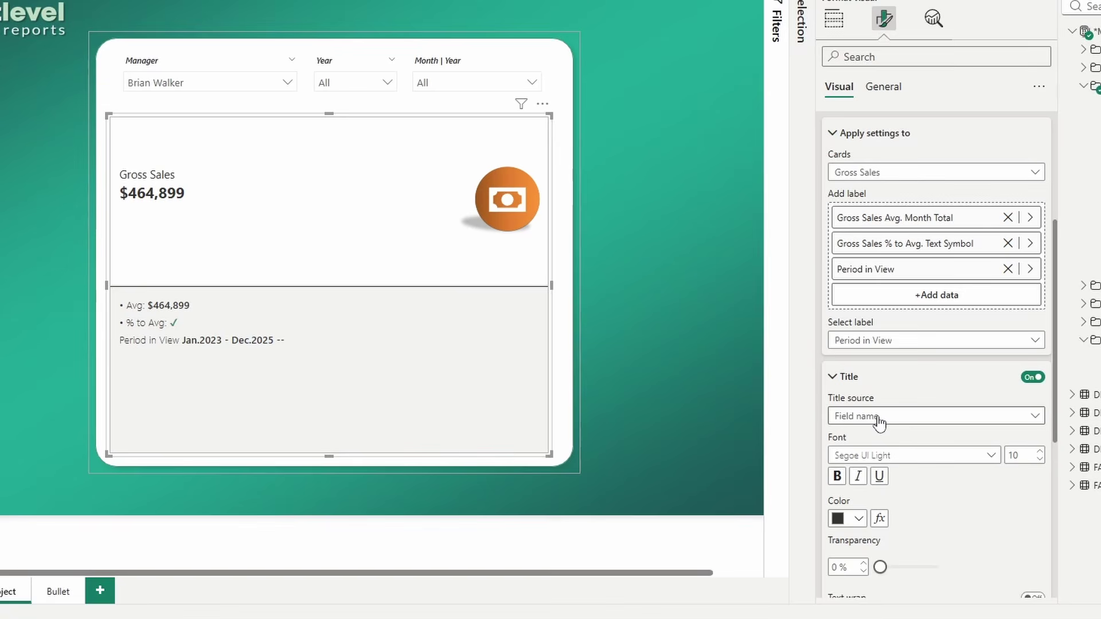
pyautogui.scroll(-2, 879, 422)
pyautogui.click(877, 342)
pyautogui.click(874, 374)
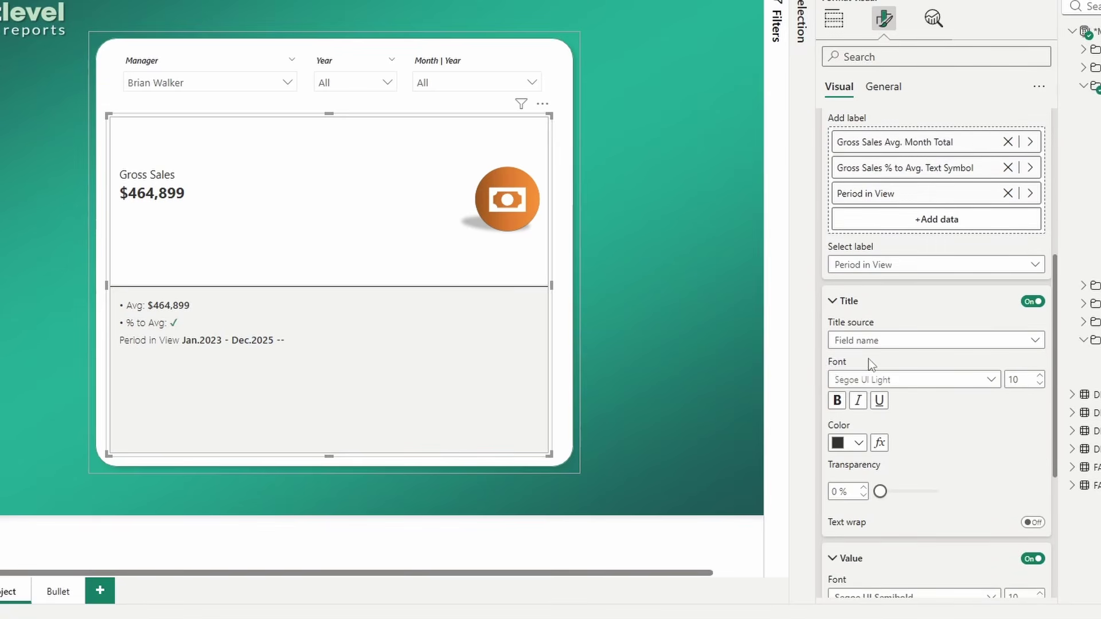
pyautogui.press('BackSpace')
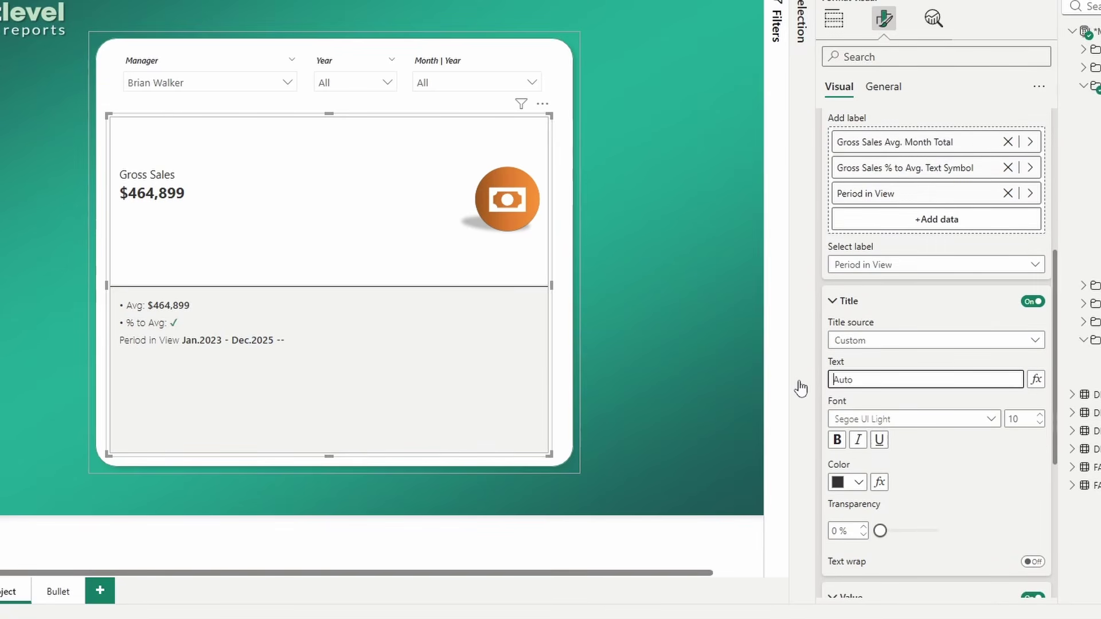
pyautogui.write('•')
# Set the Period in View label's value font to Segoe UI Light and turn off its detail.
pyautogui.scroll(-3, 978, 467)
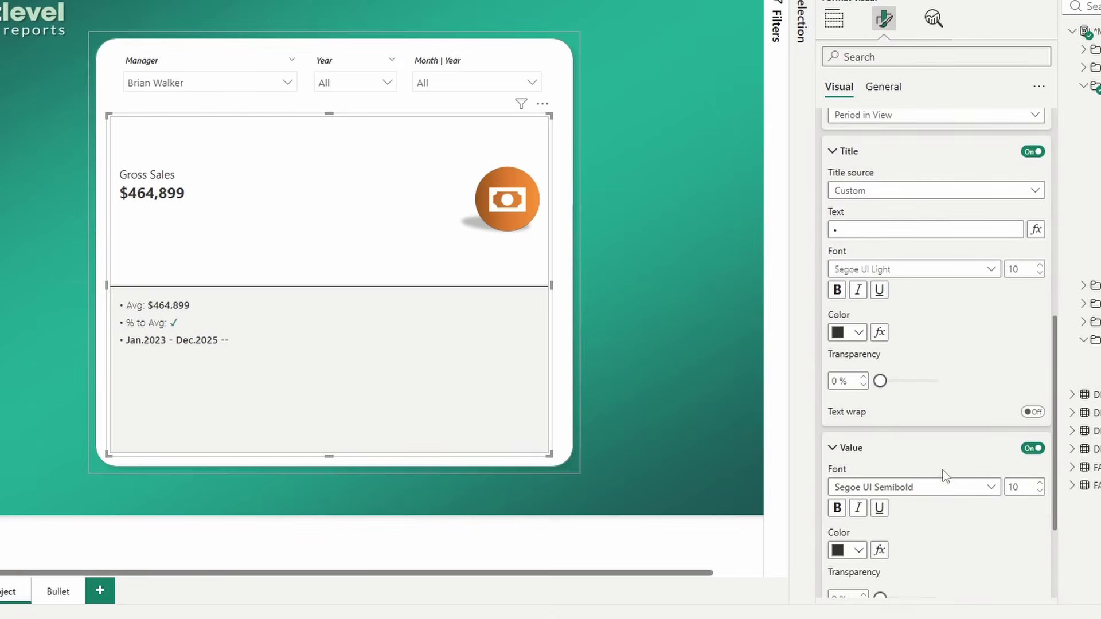
pyautogui.scroll(-3, 941, 469)
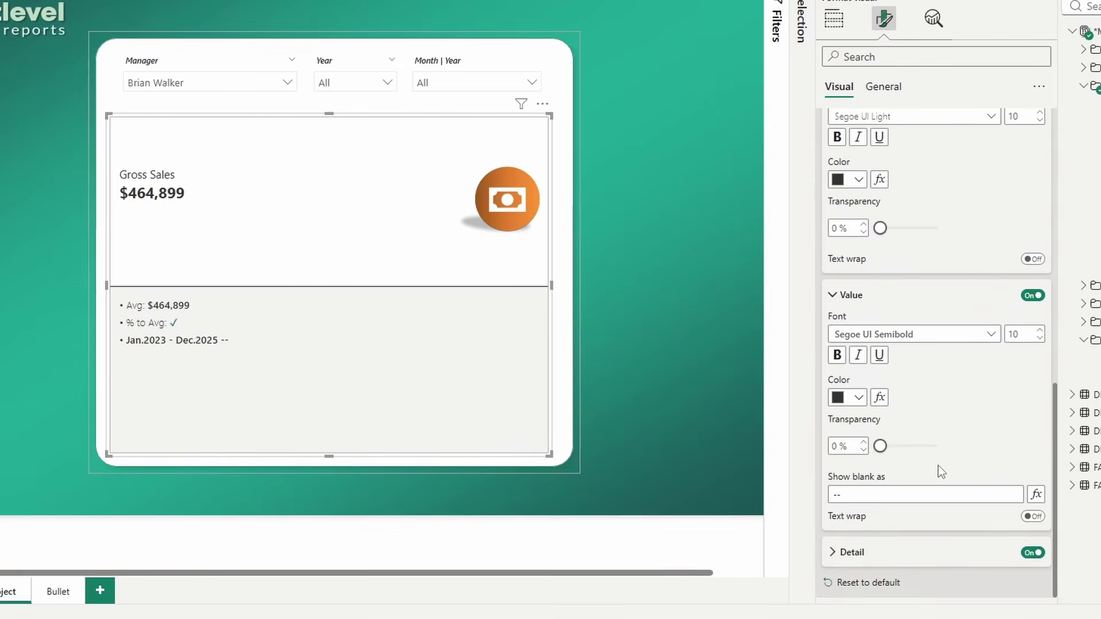
pyautogui.click(907, 337)
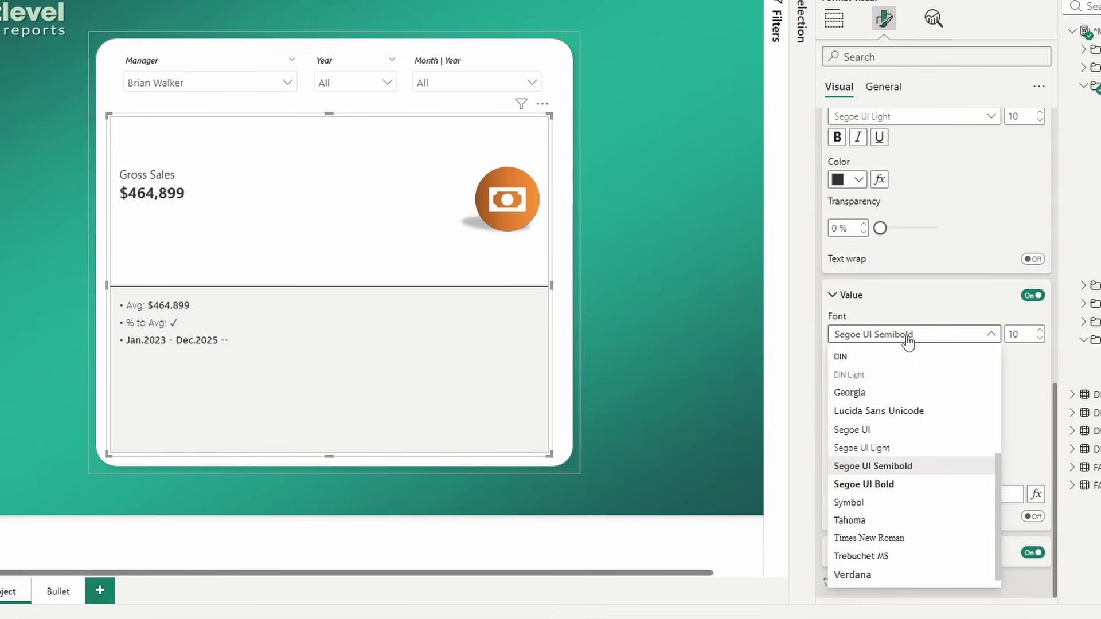
pyautogui.click(878, 448)
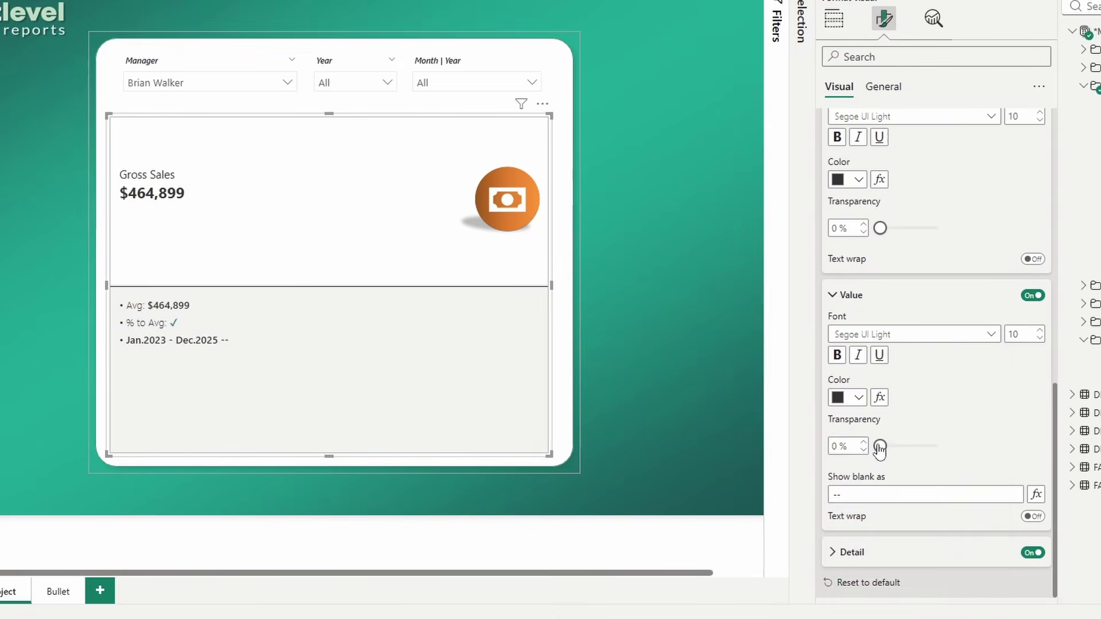
pyautogui.click(1031, 553)
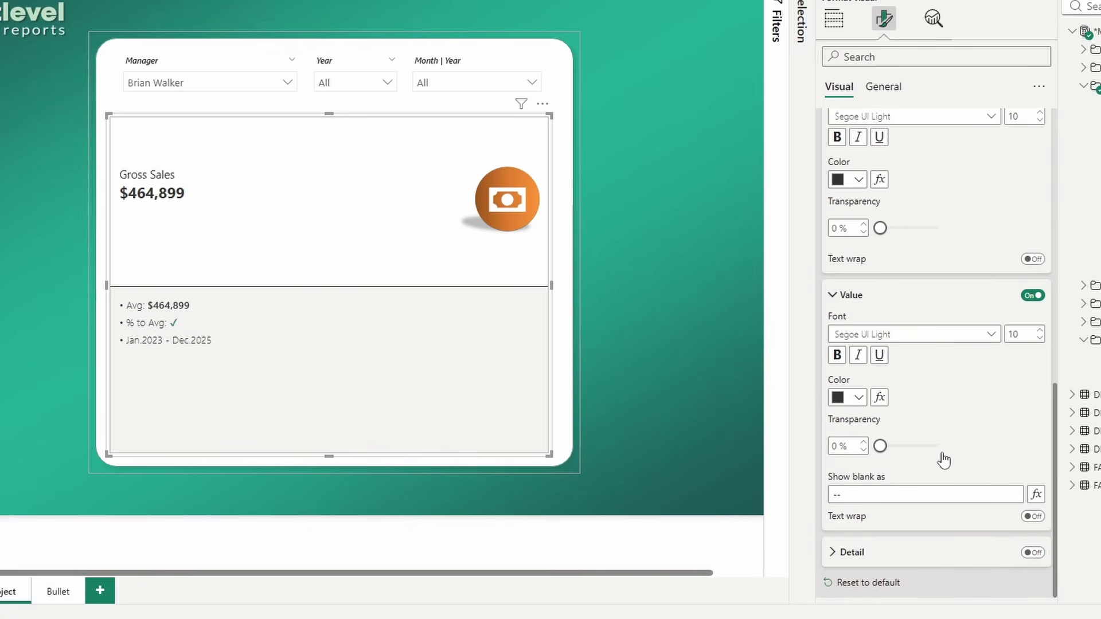
# Turn on the detail of the Gross Sales % to Avg. Text Symbol reference label.
pyautogui.scroll(5, 935, 407)
pyautogui.scroll(-1, 911, 435)
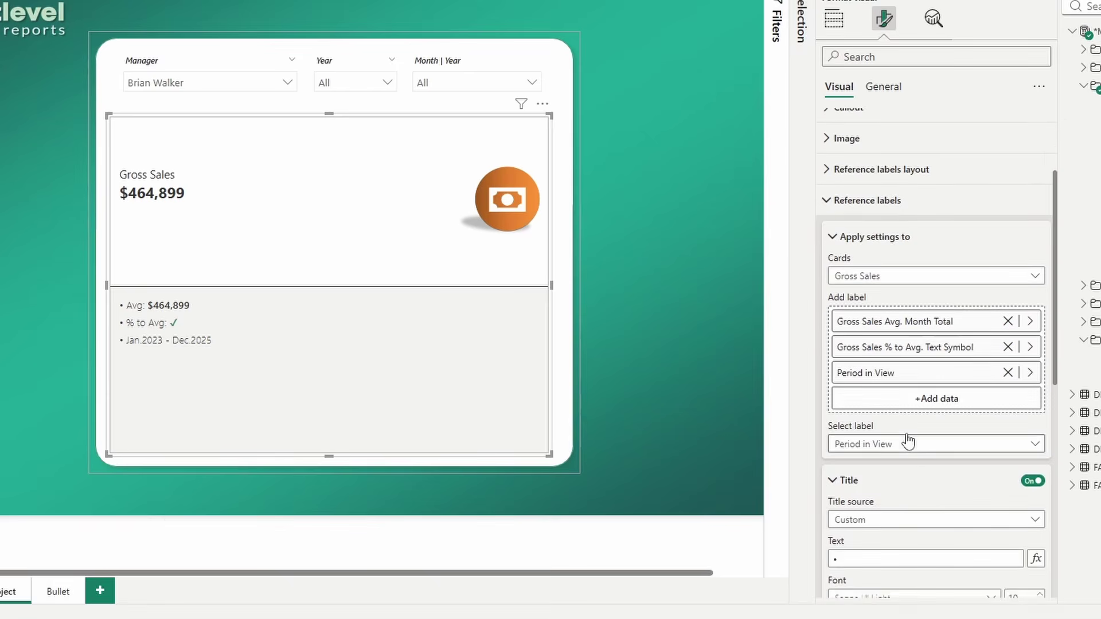
pyautogui.scroll(-4, 908, 441)
pyautogui.click(900, 189)
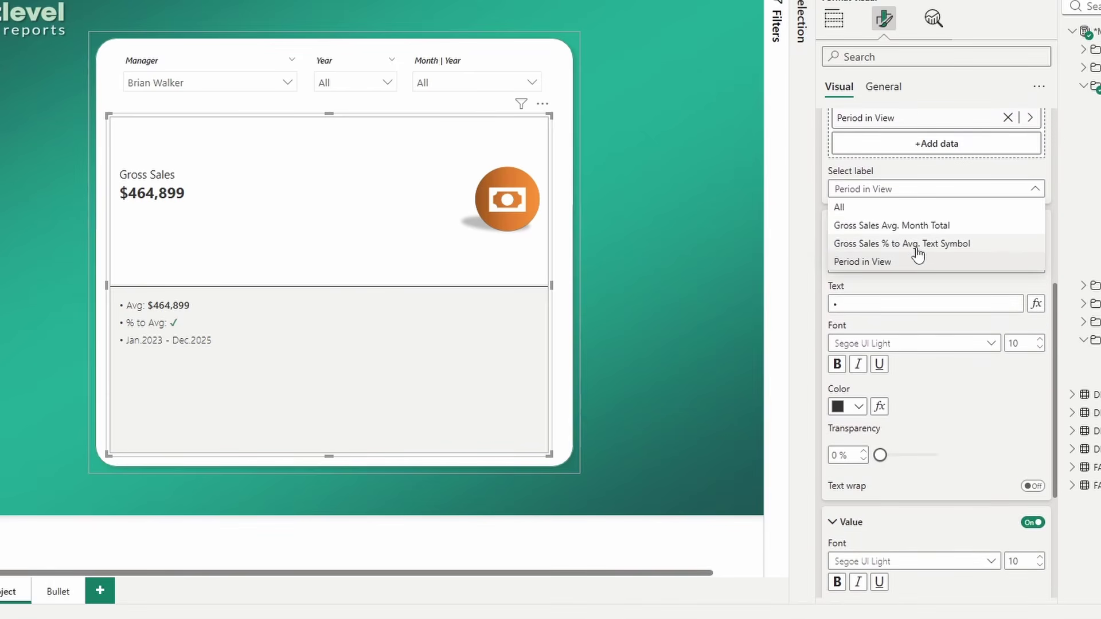
pyautogui.click(918, 244)
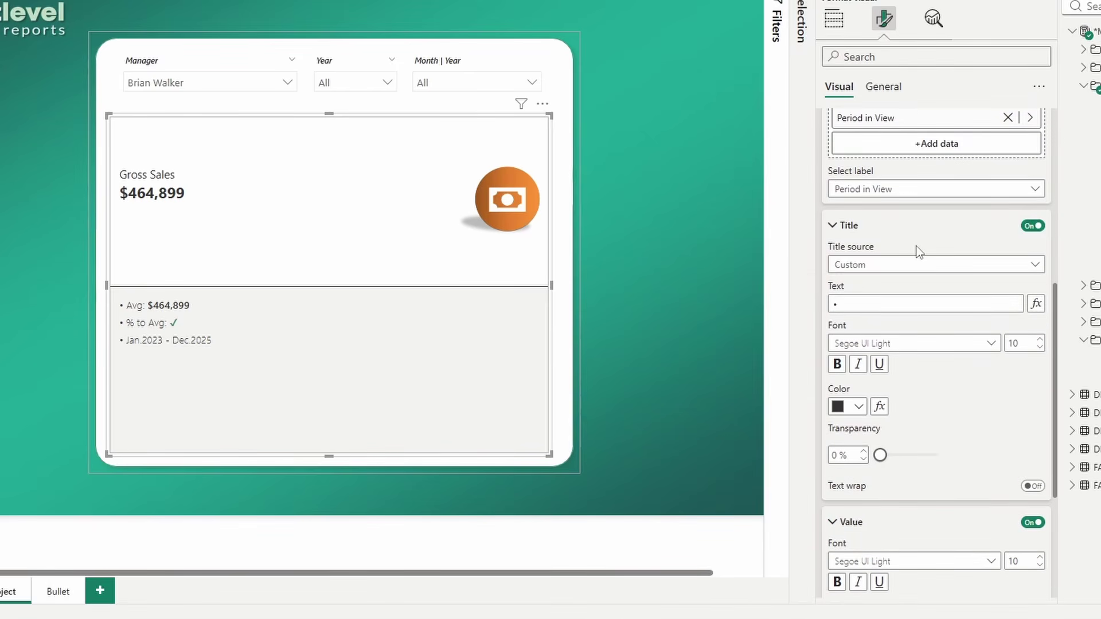
pyautogui.scroll(-4, 933, 329)
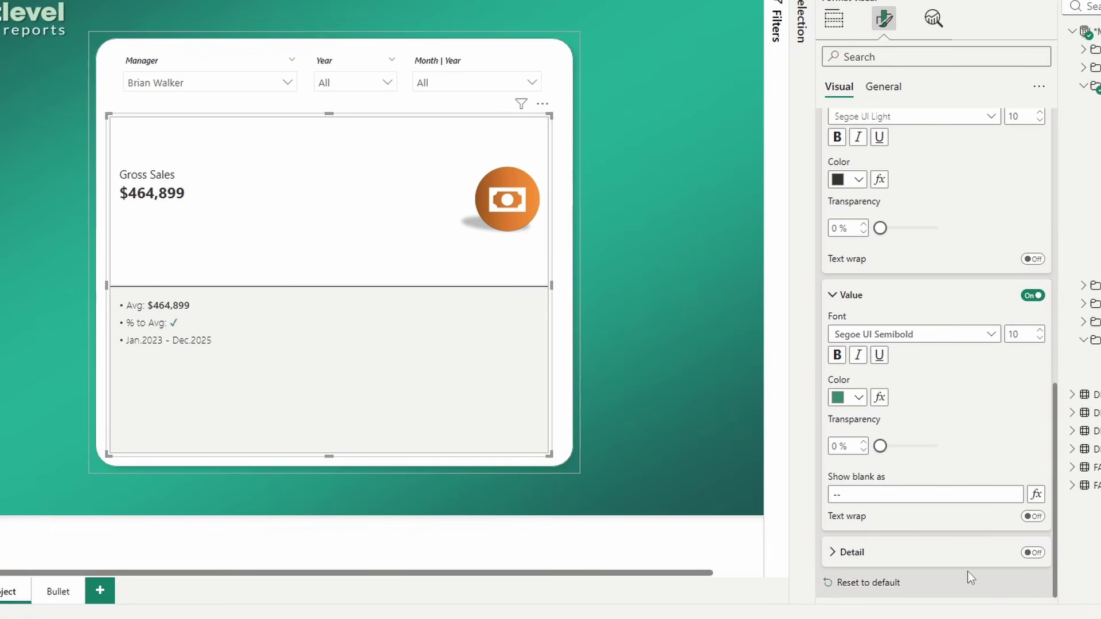
pyautogui.click(1032, 553)
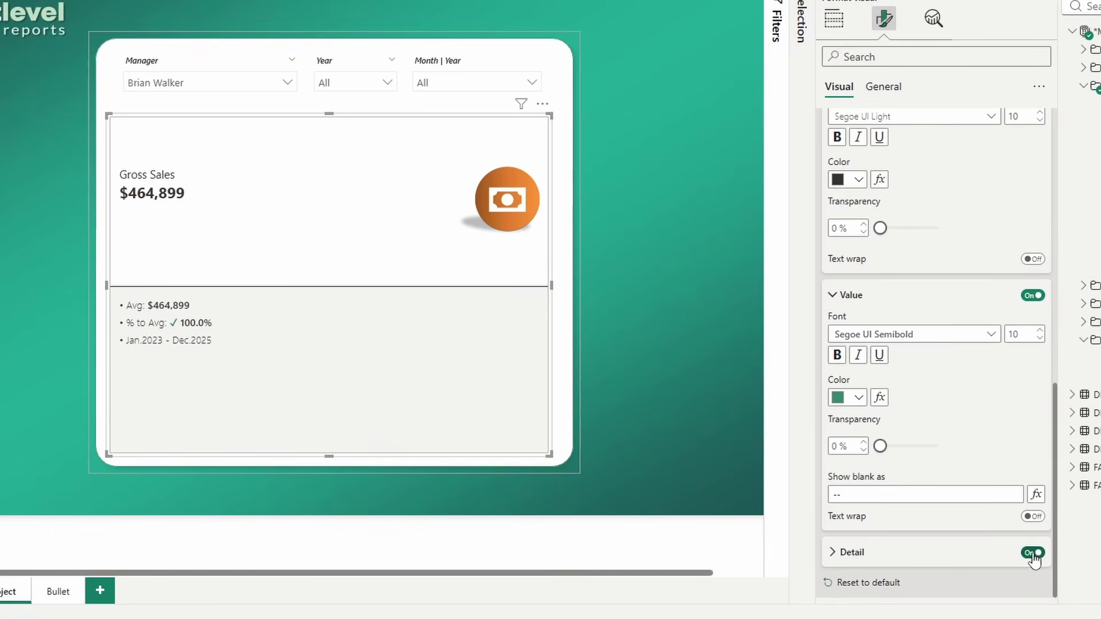
# Set the decimal places of the Gross Sales % to Avg. Text Symbol label's detail to 1.
pyautogui.click(874, 553)
pyautogui.scroll(-6, 875, 533)
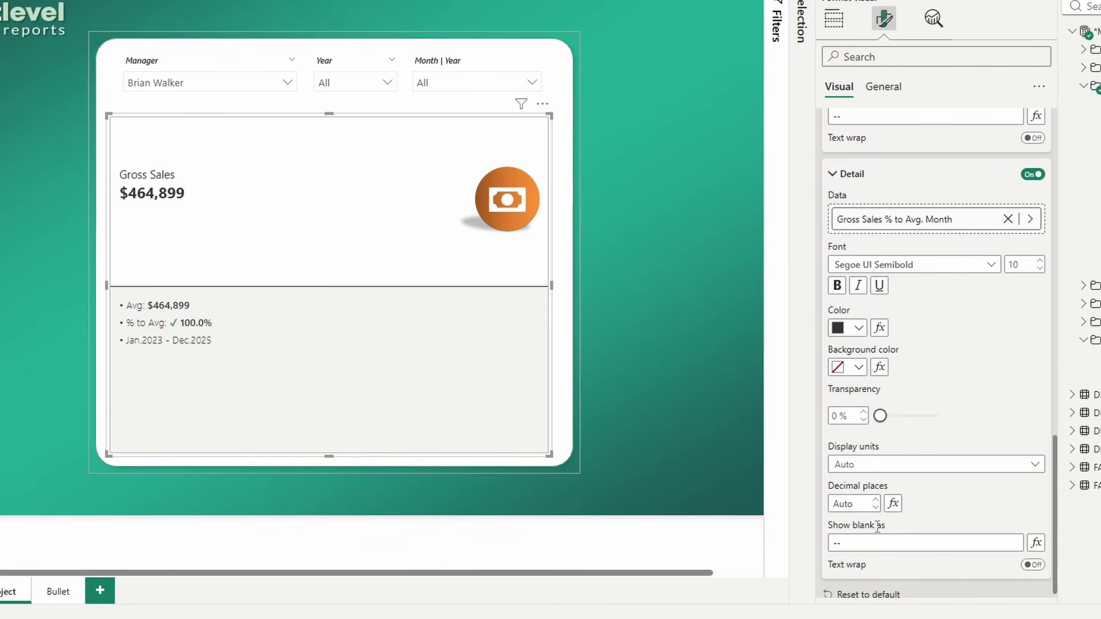
pyautogui.click(875, 465)
pyautogui.click(856, 501)
pyautogui.write('1')
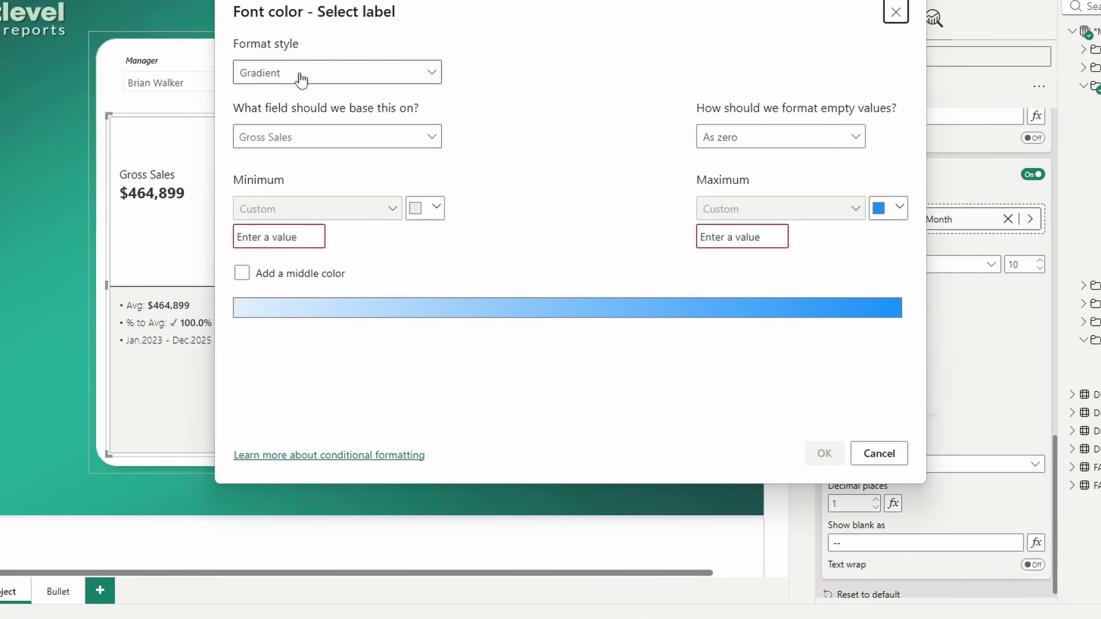
# Set the detail's conditional font color to the Rules style, based on the Gross Sales % to Avg. Month measure.
pyautogui.click(299, 74)
pyautogui.click(274, 120)
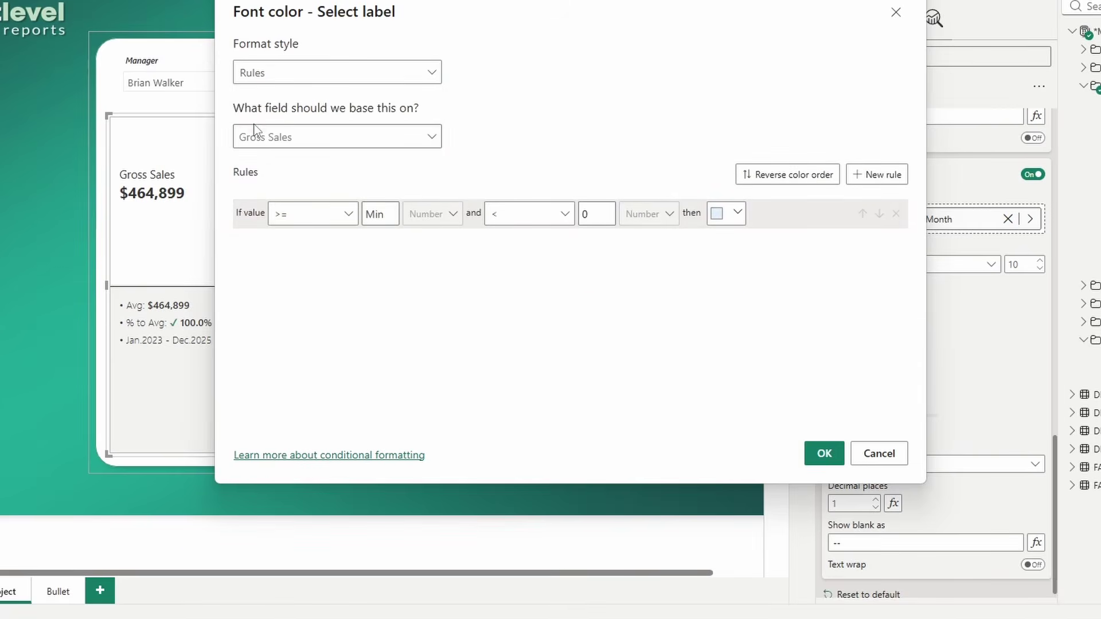
pyautogui.click(259, 140)
pyautogui.click(264, 241)
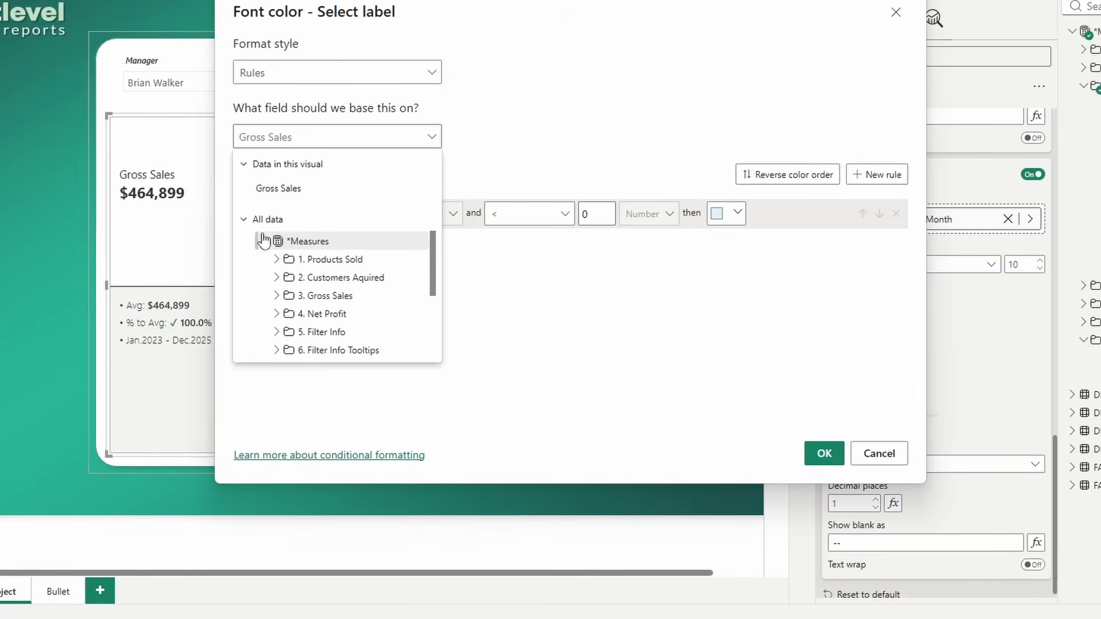
pyautogui.click(276, 295)
pyautogui.scroll(-2, 363, 261)
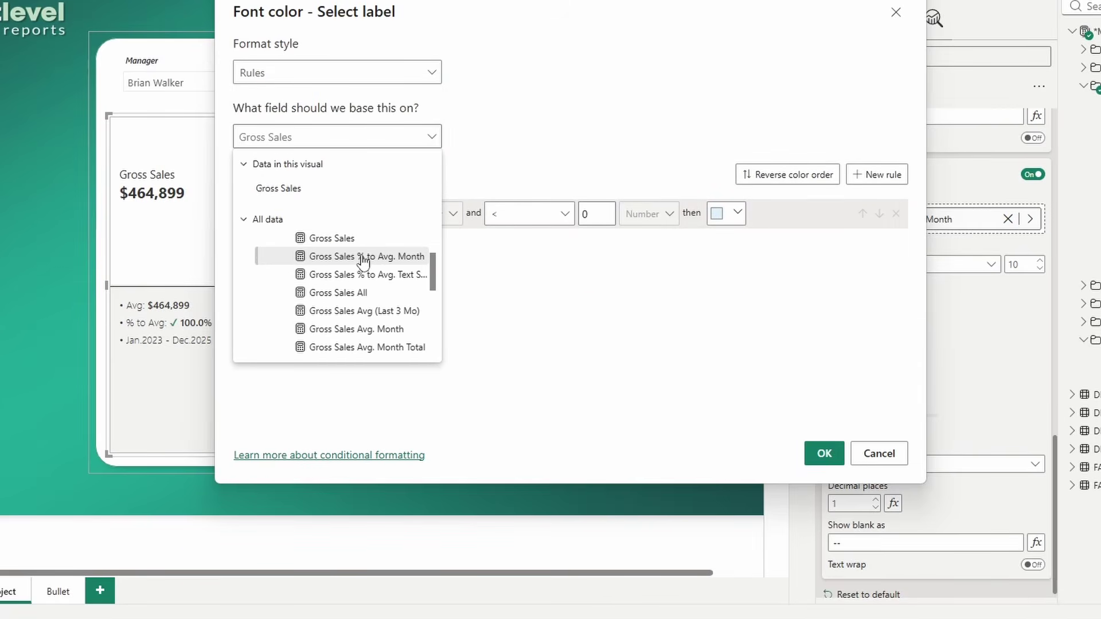
pyautogui.click(363, 258)
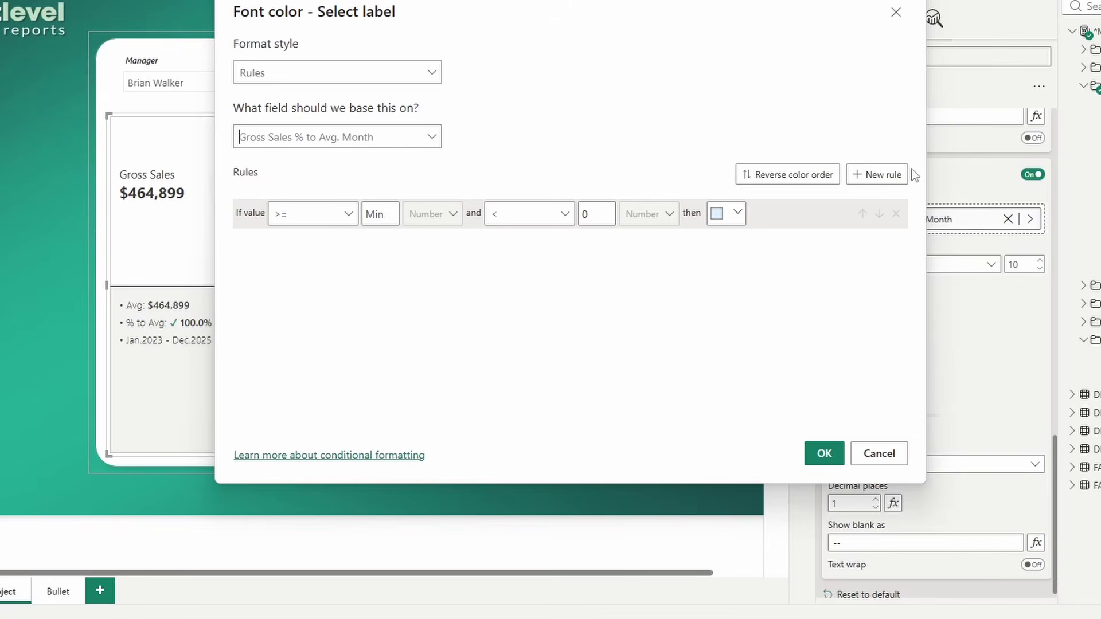
# Add two more color rules, limiting the first to below 0.4 and the second from 0.4 to below 0.99.
pyautogui.click(879, 175)
pyautogui.click(880, 175)
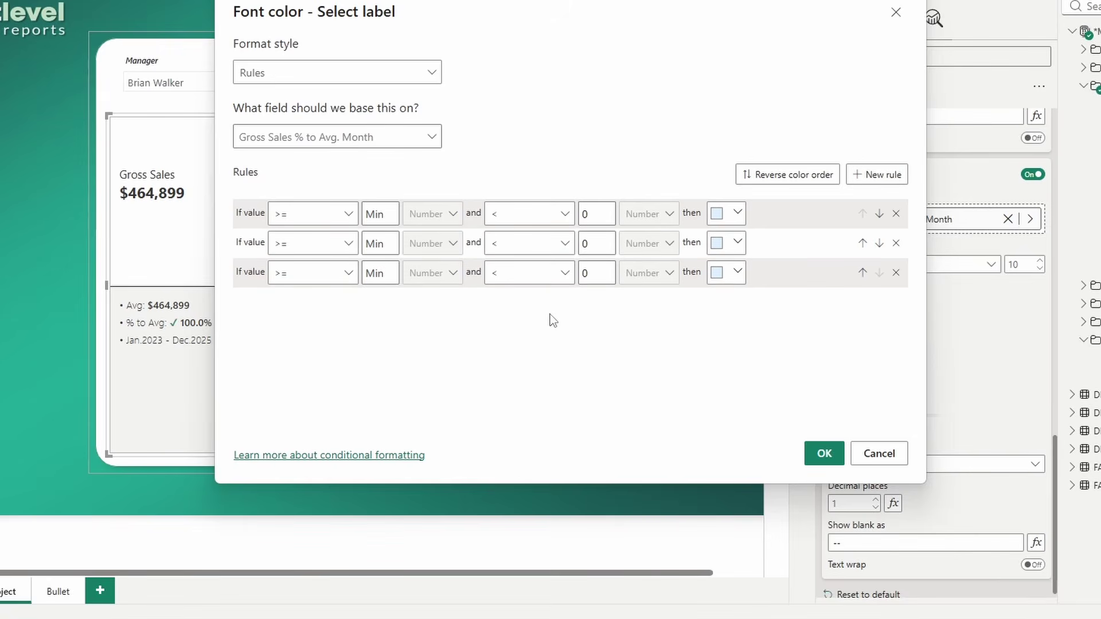
pyautogui.click(611, 214)
pyautogui.click(378, 244)
pyautogui.write('0.4')
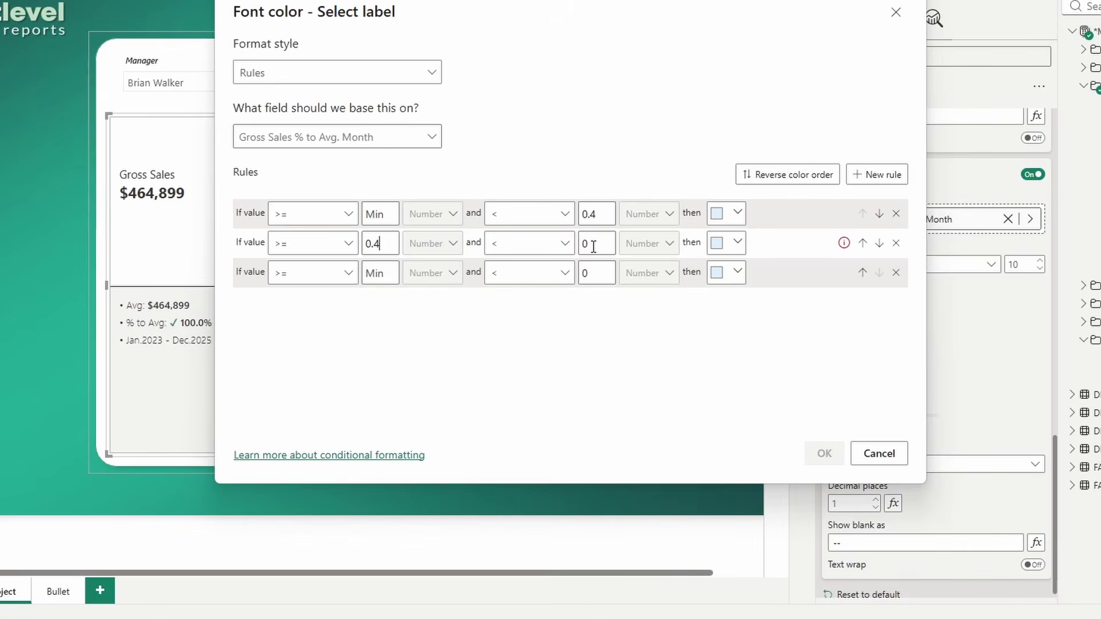
pyautogui.write('.99')
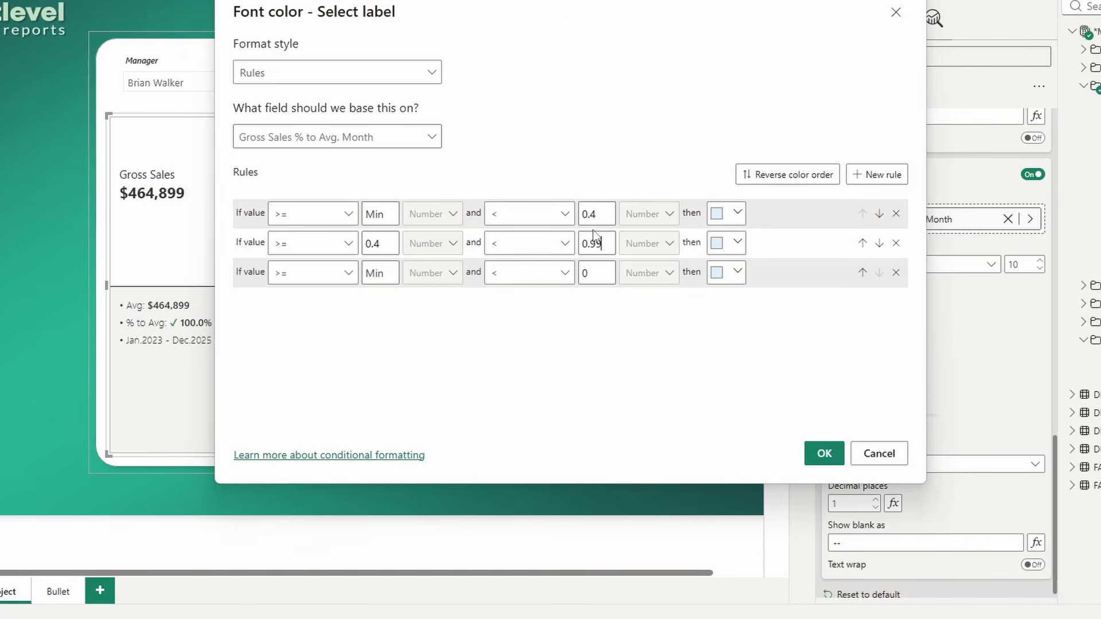
# Define the third color rule for values >= .99 and <= Max.
pyautogui.click(380, 273)
pyautogui.write('.9')
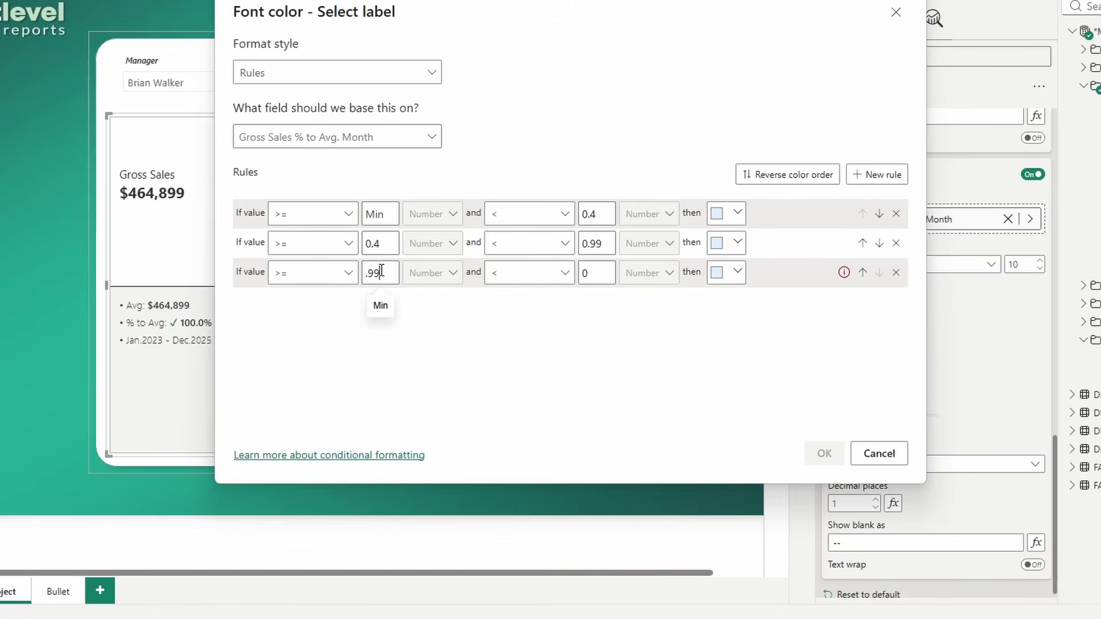
pyautogui.write('9')
pyautogui.click(528, 273)
pyautogui.click(507, 322)
pyautogui.click(597, 269)
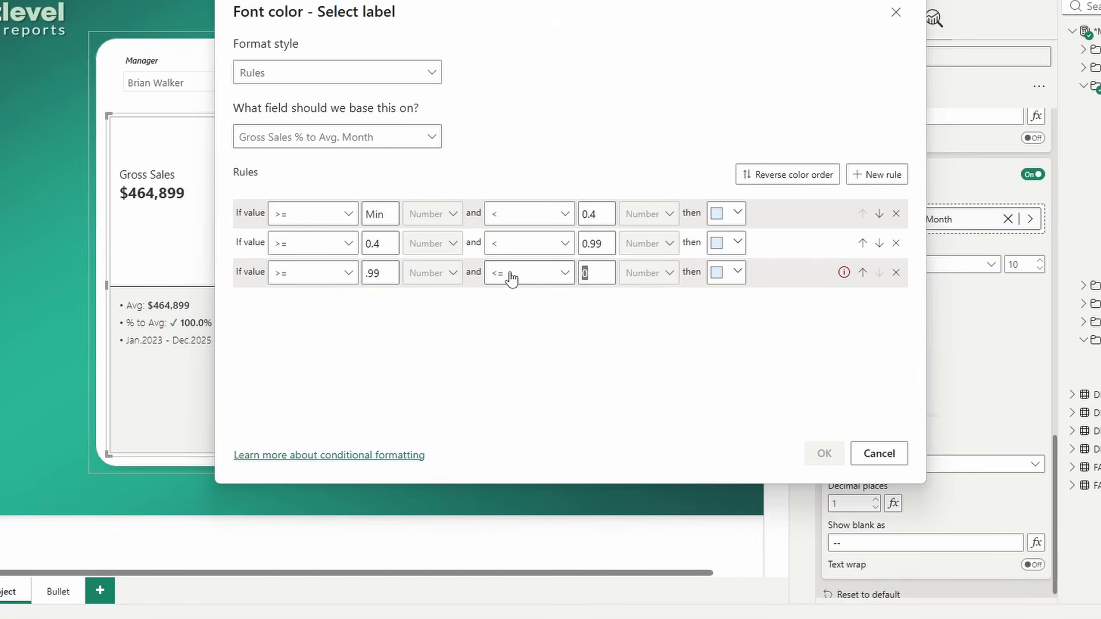
pyautogui.press('BackSpace')
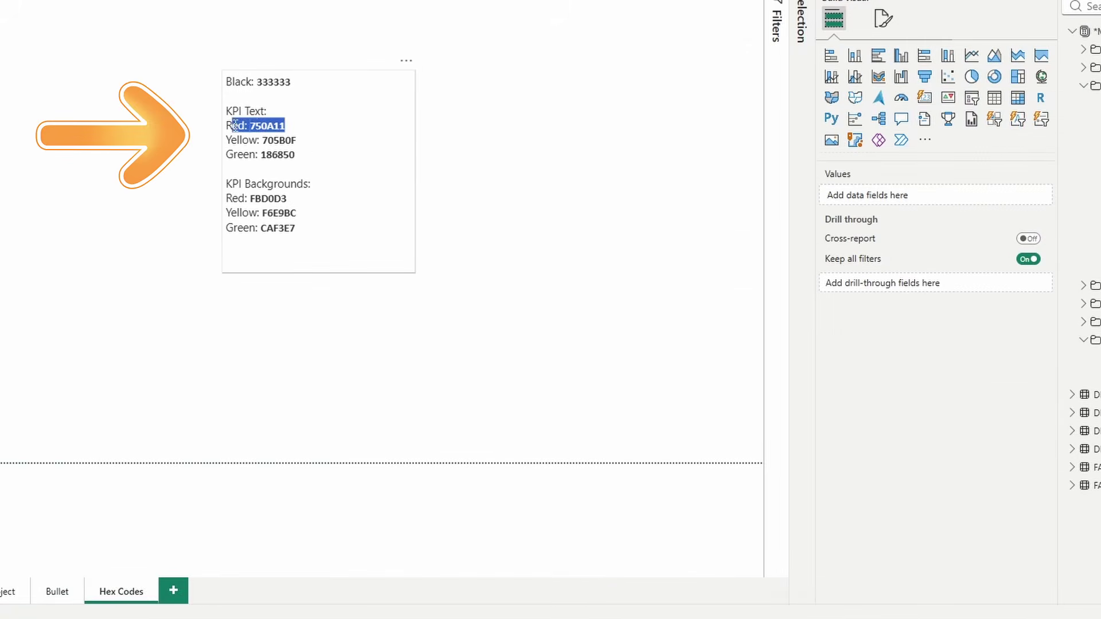
# Get the red KPI text code from the Hex Codes page and set the first rule's color to #750A11.
pyautogui.click(352, 172)
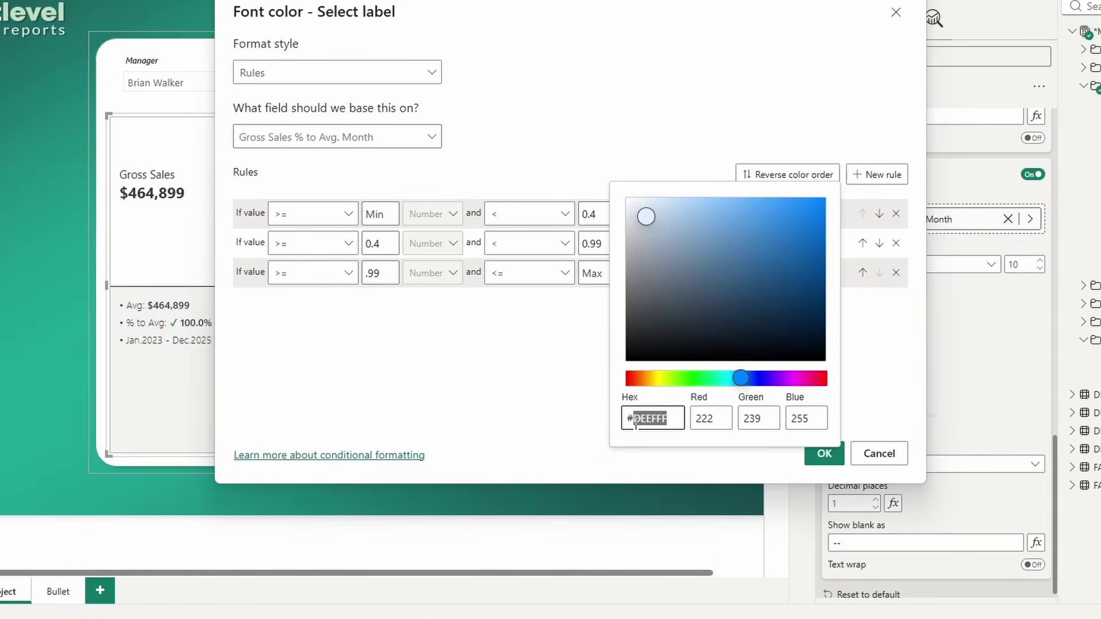
pyautogui.write('750A11')
pyautogui.click(521, 404)
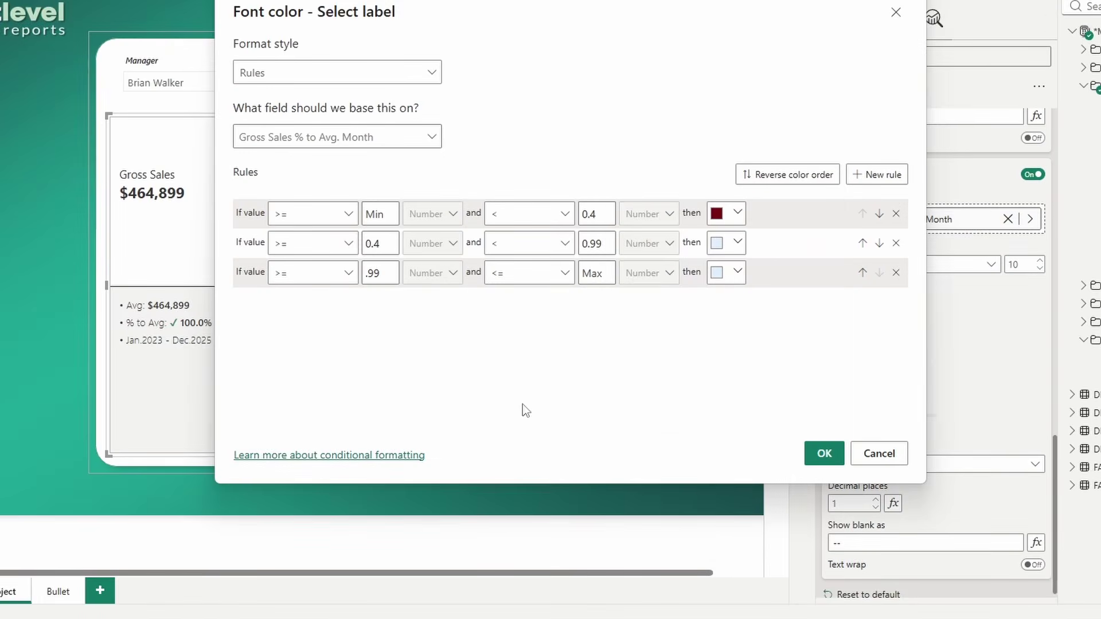
# Set the second rule's color to the yellow KPI text code #705B0F.
pyautogui.click(716, 244)
pyautogui.click(679, 232)
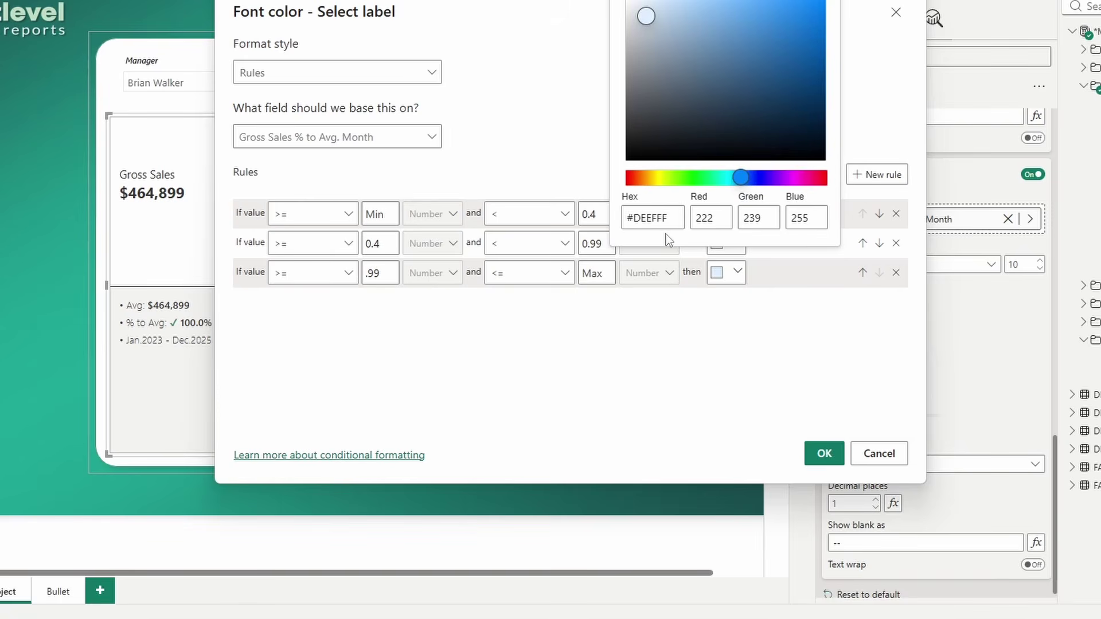
pyautogui.doubleClick(655, 218)
pyautogui.write('#705B0F')
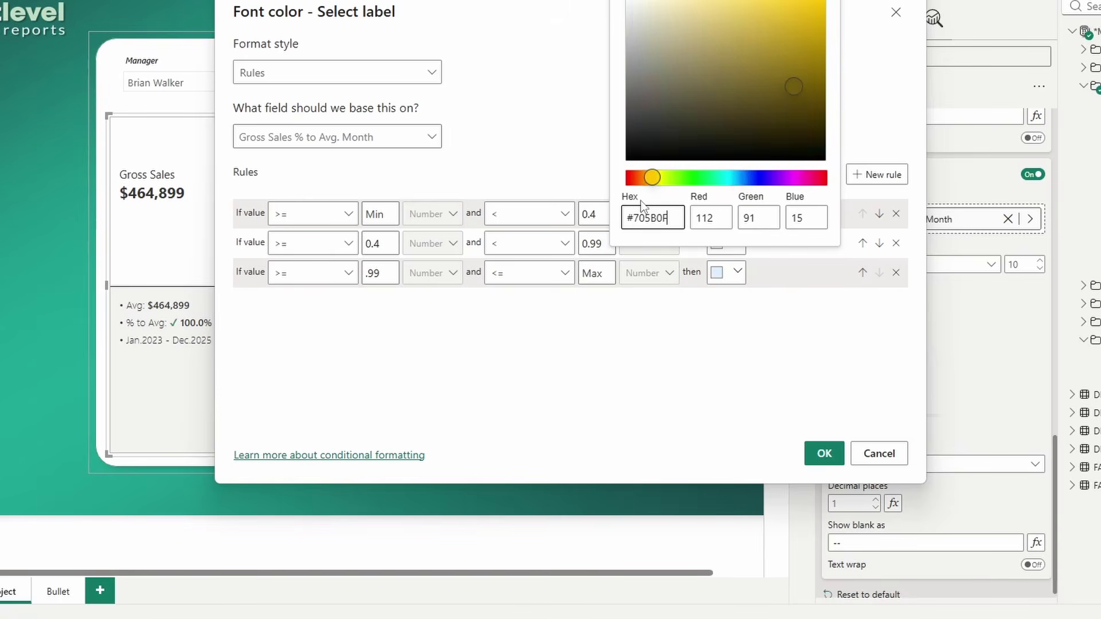
# Set the third font color rule to the green KPI text code and apply the font color rules.
pyautogui.click(565, 304)
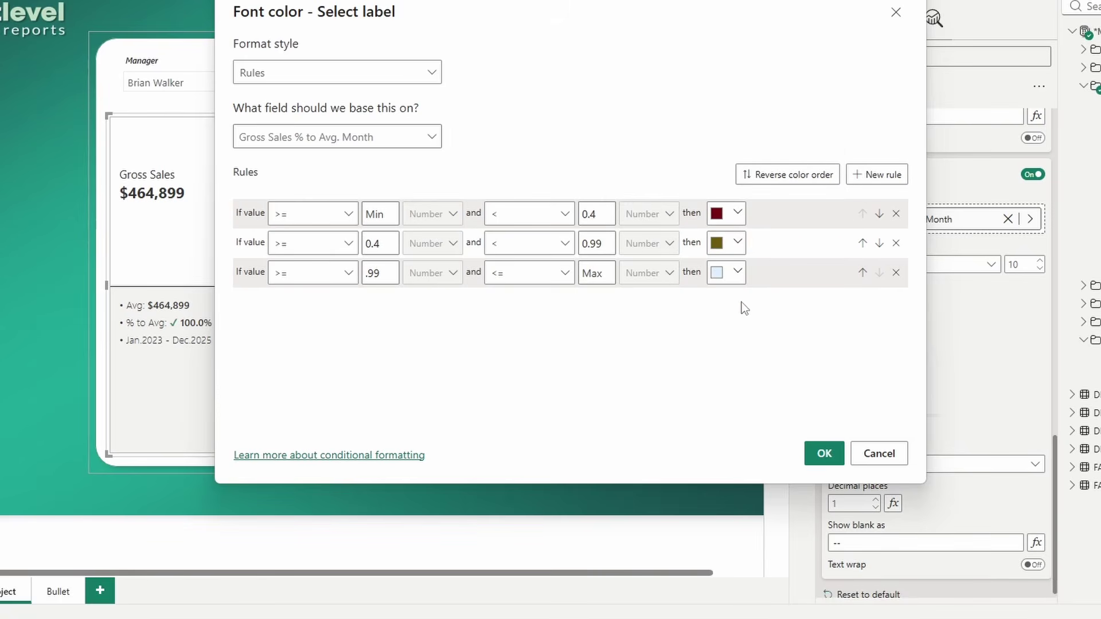
pyautogui.click(737, 272)
pyautogui.click(671, 229)
pyautogui.click(674, 217)
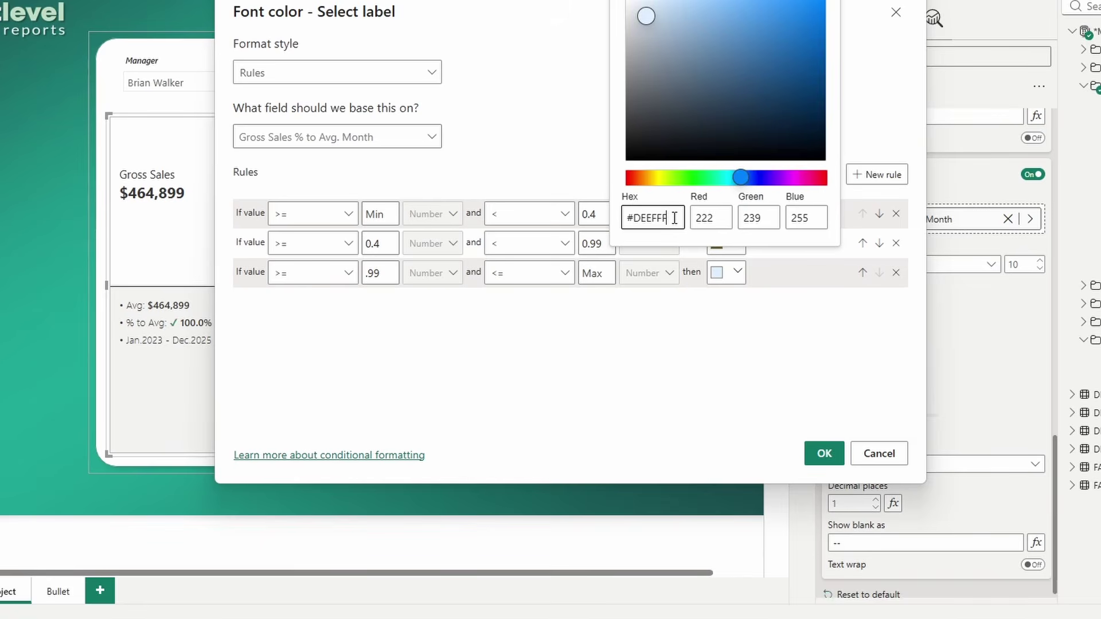
pyautogui.moveTo(674, 217); pyautogui.dragTo(629, 217)
pyautogui.hotkey('ctrl', 'v')
pyautogui.click(728, 344)
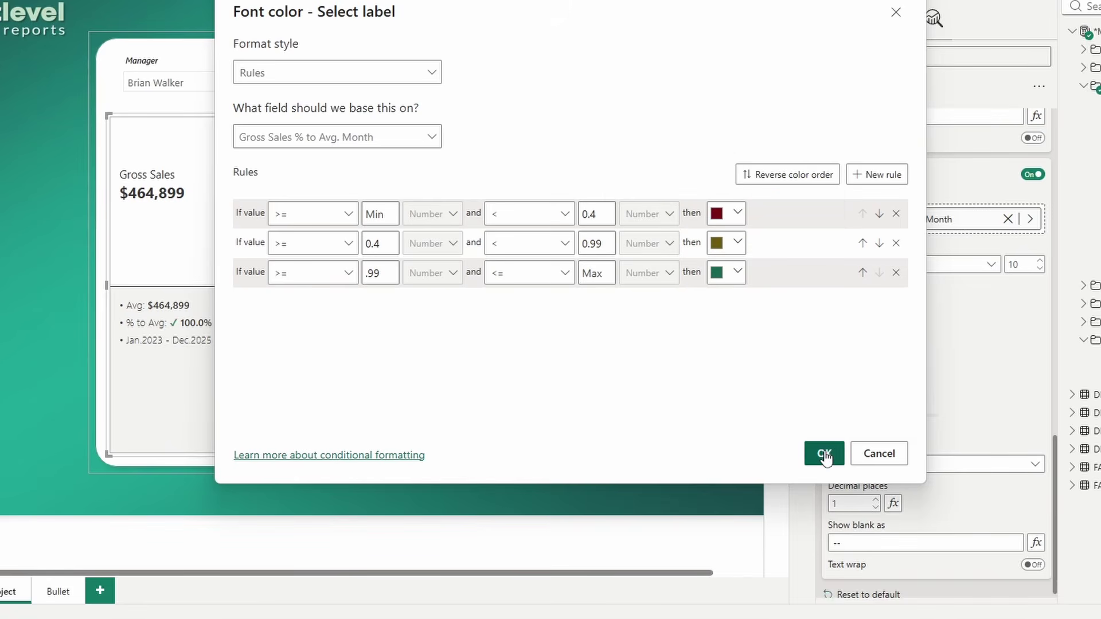
pyautogui.click(824, 454)
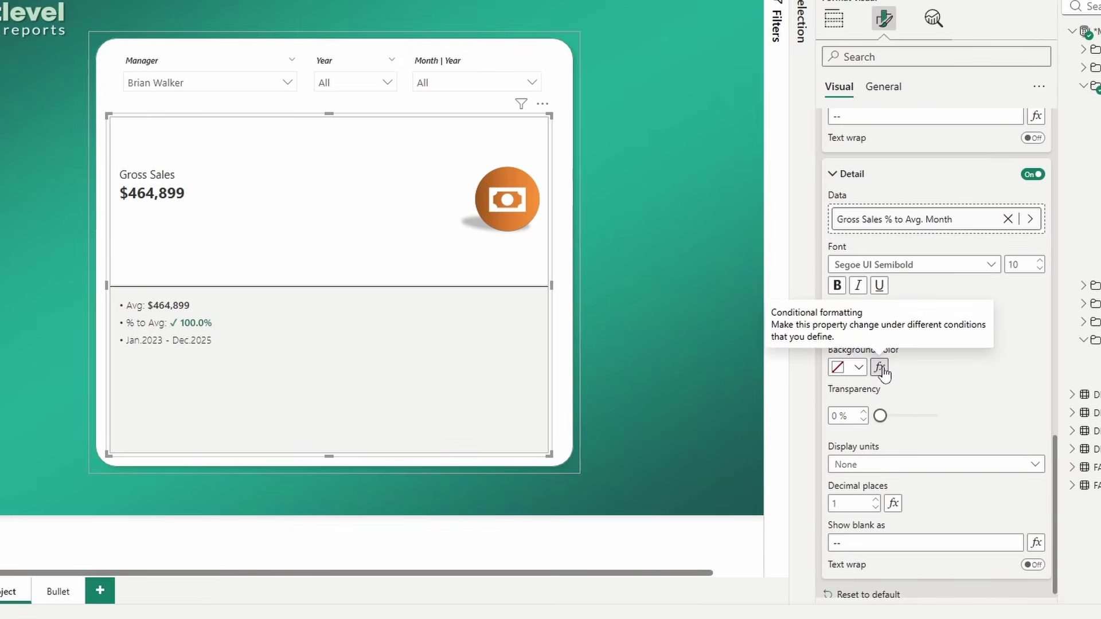
# Create three detail background color rules on Gross Sales % to Avg. Month: Min to <0.4, 0.4 to <0.99, and .99 to <=Max.
pyautogui.click(879, 367)
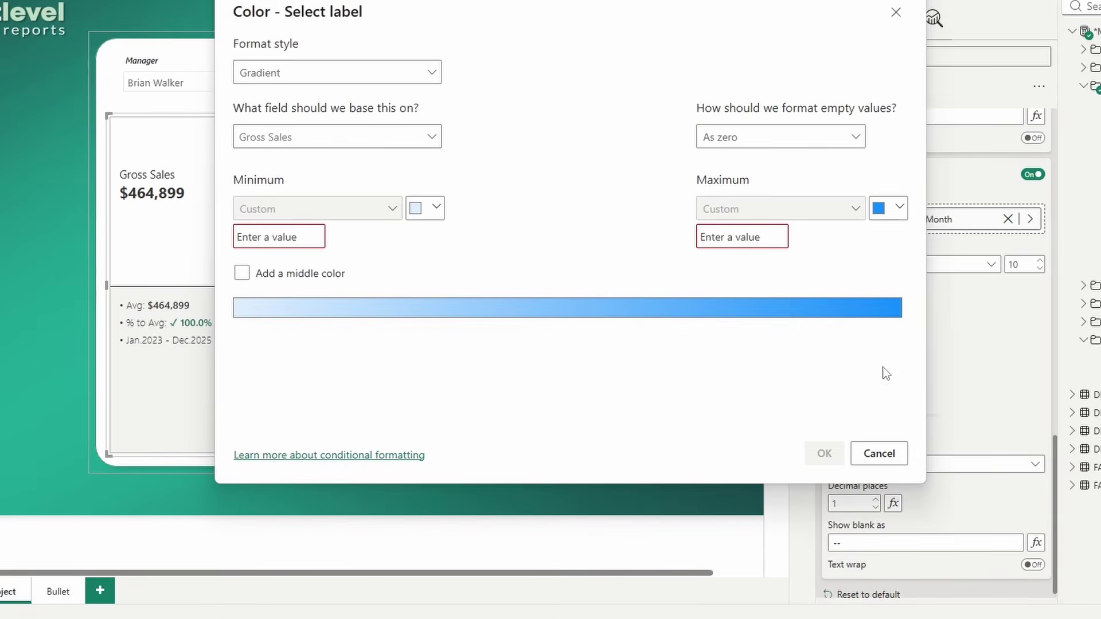
pyautogui.click(327, 73)
pyautogui.click(310, 116)
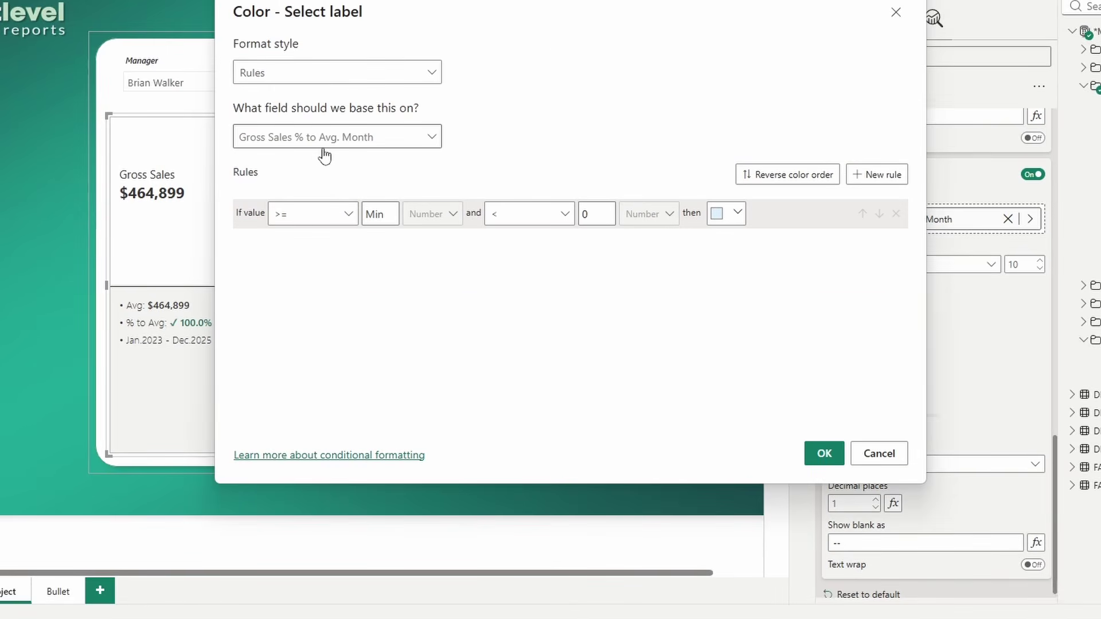
pyautogui.click(876, 175)
pyautogui.click(876, 174)
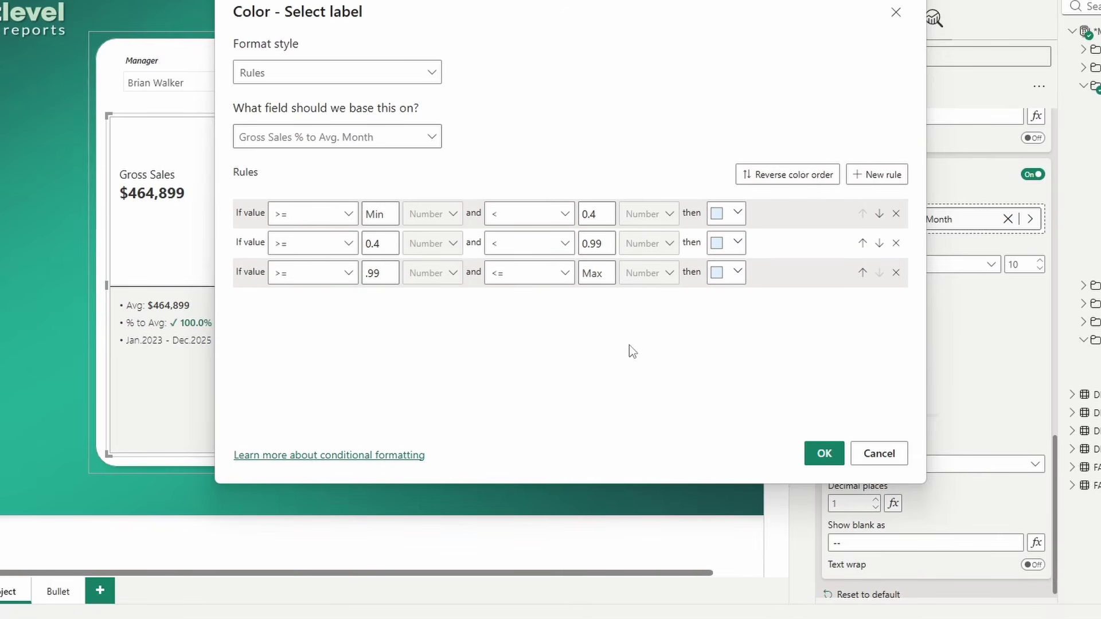
# Set the first background rule's color to #FBD0D3 and the second rule's color to #F8F8BC.
pyautogui.click(736, 213)
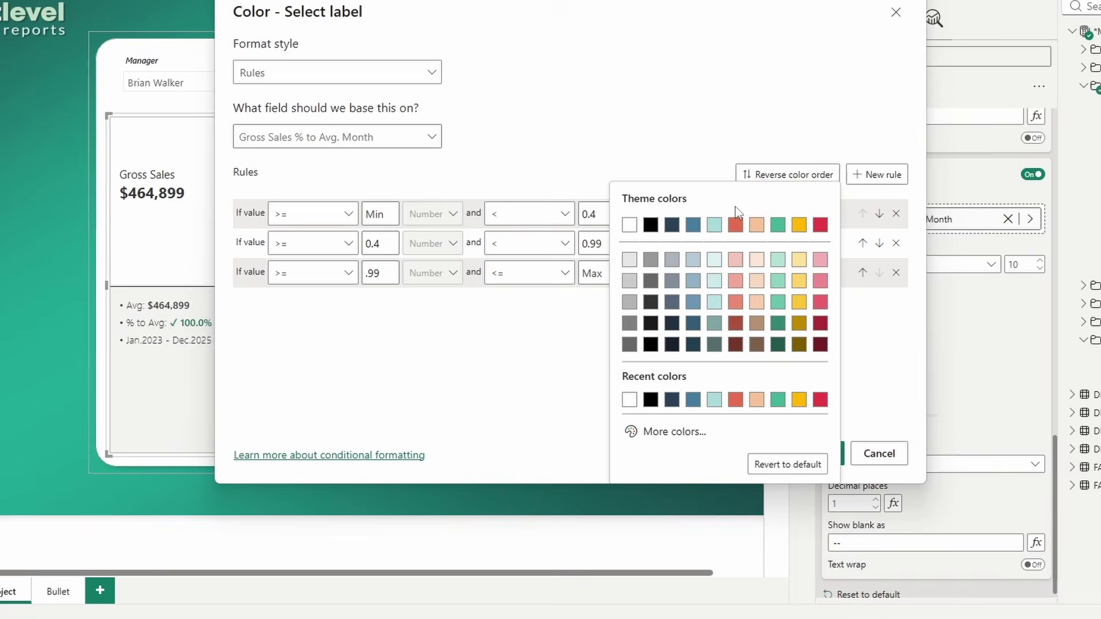
pyautogui.click(665, 432)
pyautogui.write('#FBD0D3')
pyautogui.click(533, 378)
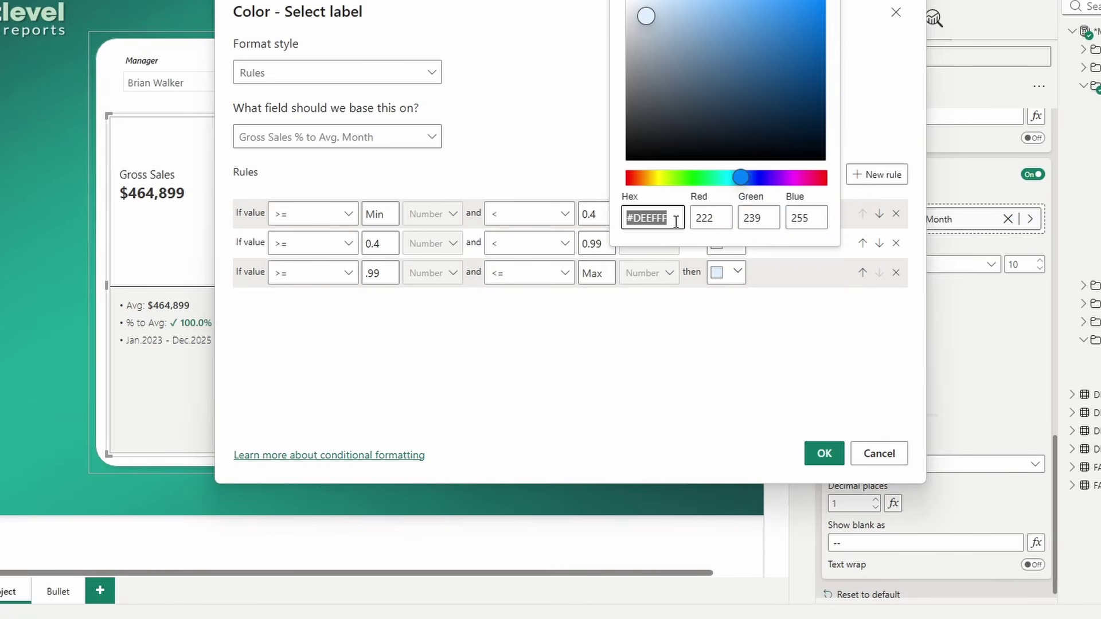
pyautogui.write('#F8F8BC')
pyautogui.click(736, 272)
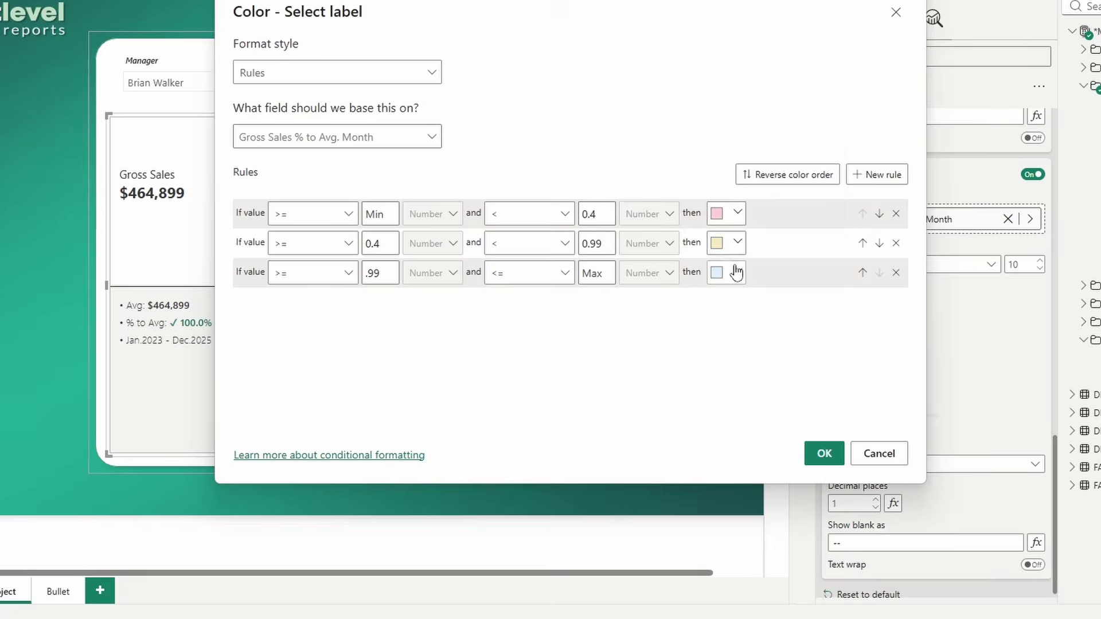
# Set the third background rule's color to #CAF3E7 and apply the background color rules.
pyautogui.click(736, 272)
pyautogui.click(682, 235)
pyautogui.write('#CAF3E7')
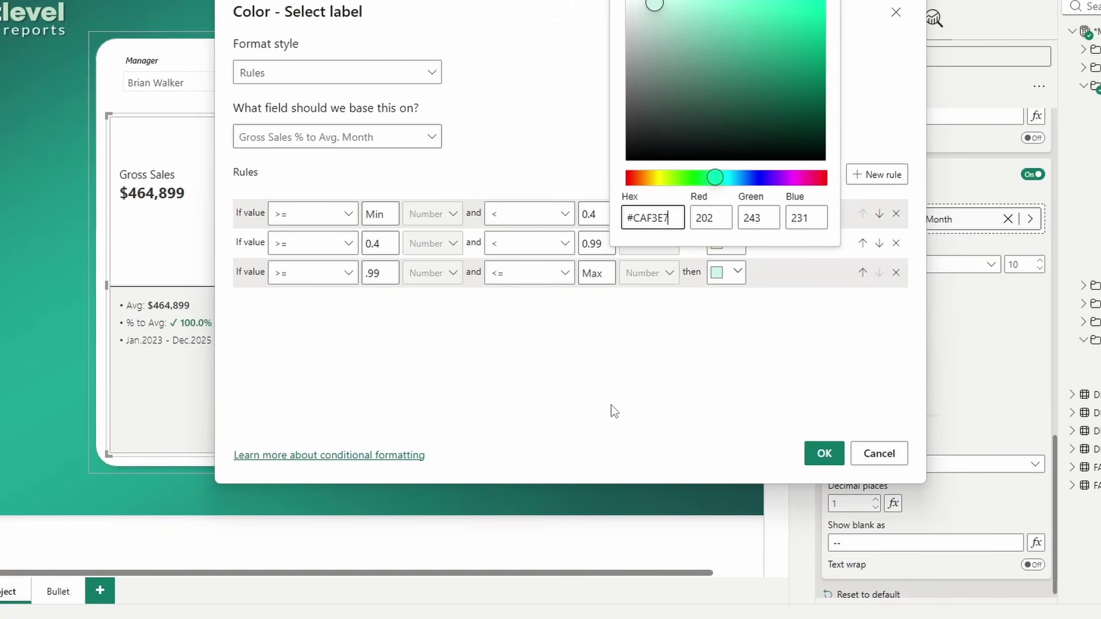
pyautogui.click(614, 411)
pyautogui.click(825, 454)
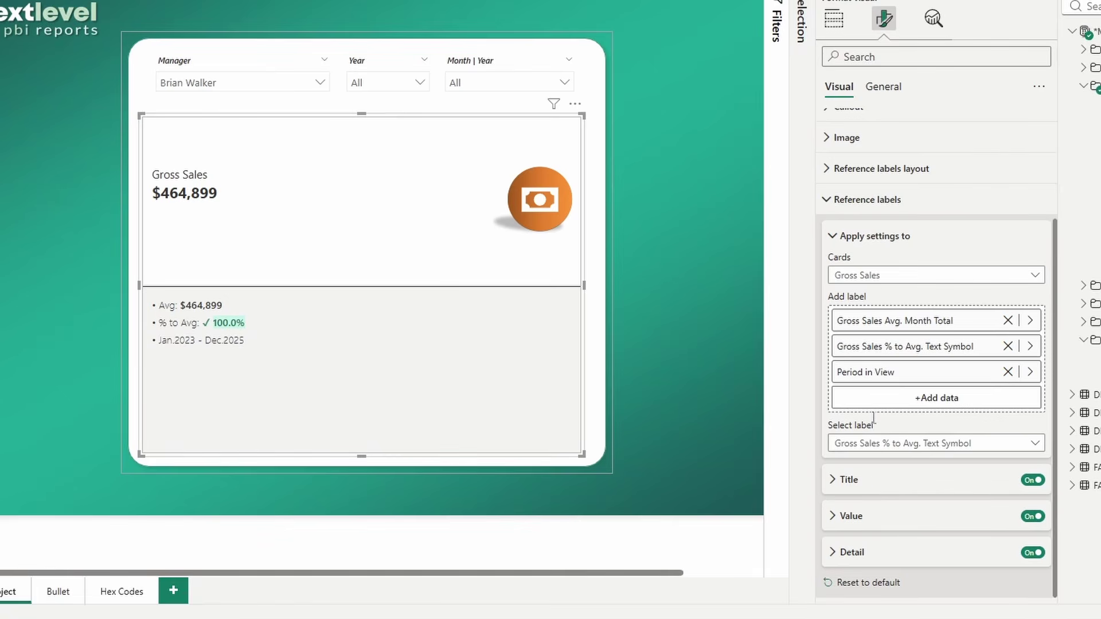
# Switch the reference label settings from the Gross Sales card to all cards.
pyautogui.click(863, 276)
pyautogui.click(859, 311)
pyautogui.click(862, 275)
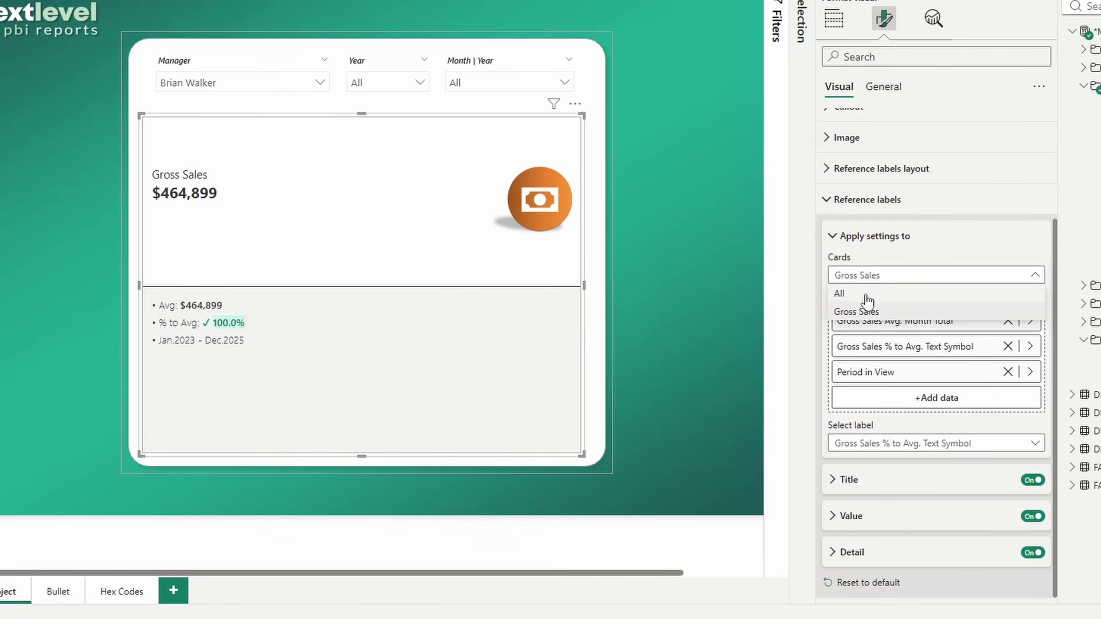
pyautogui.click(866, 292)
pyautogui.click(864, 355)
pyautogui.click(858, 340)
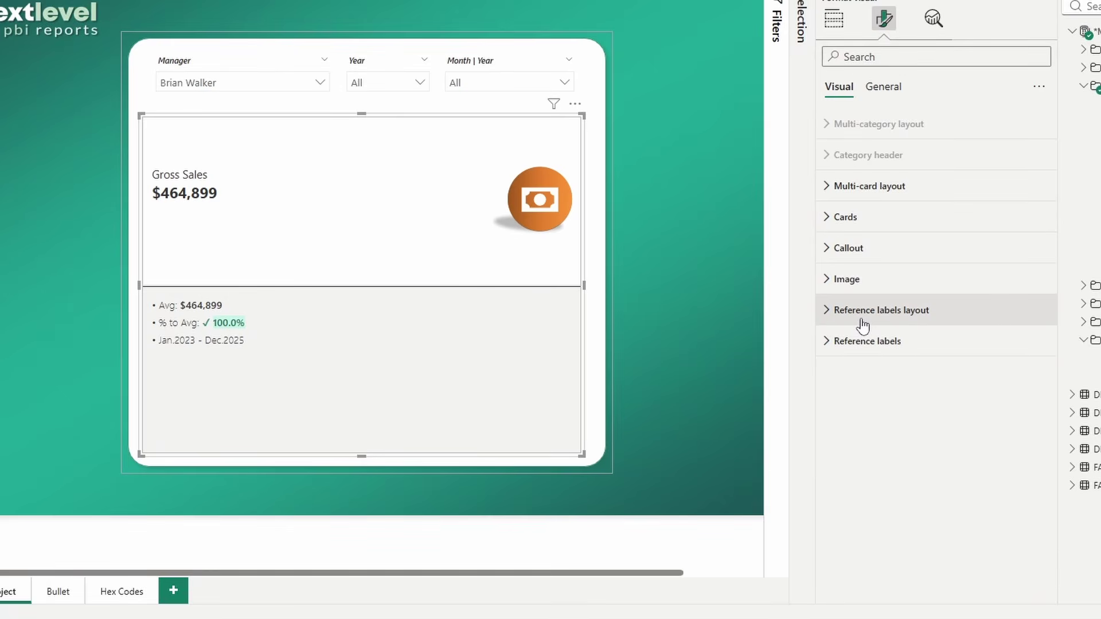
# Vertically center the reference labels in the reference labels layout.
pyautogui.click(862, 321)
pyautogui.scroll(-1, 859, 320)
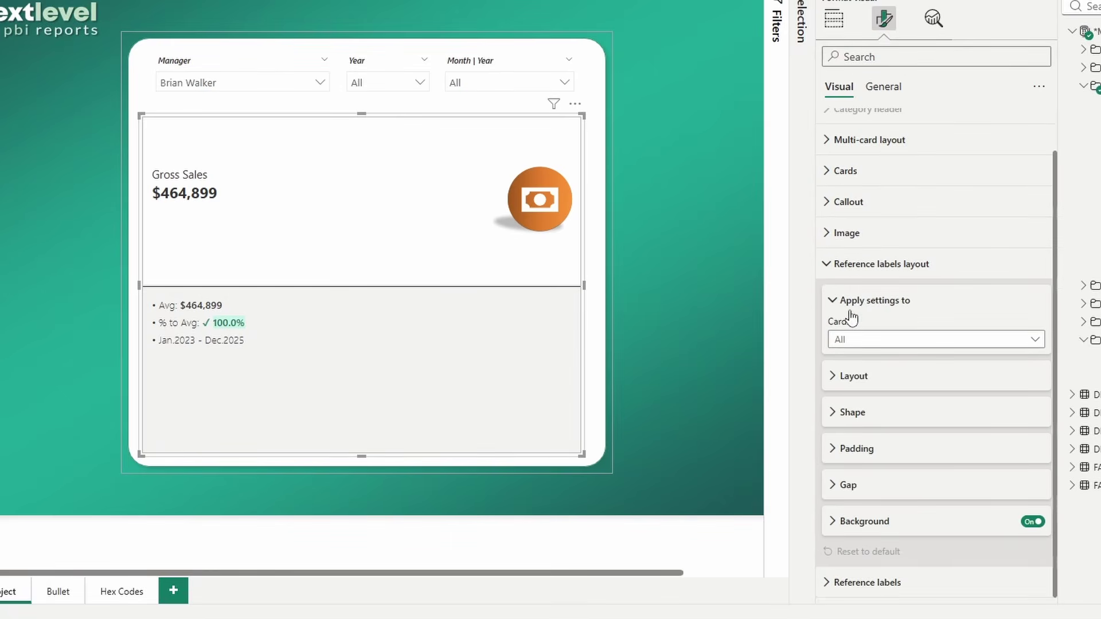
pyautogui.click(867, 386)
pyautogui.scroll(-3, 870, 344)
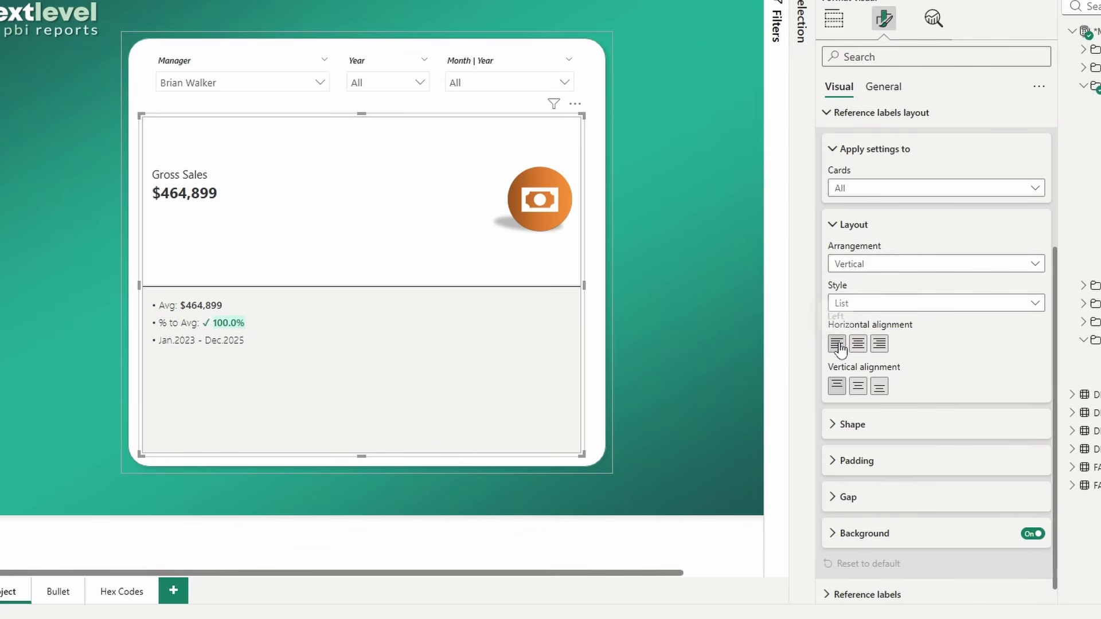
pyautogui.click(857, 388)
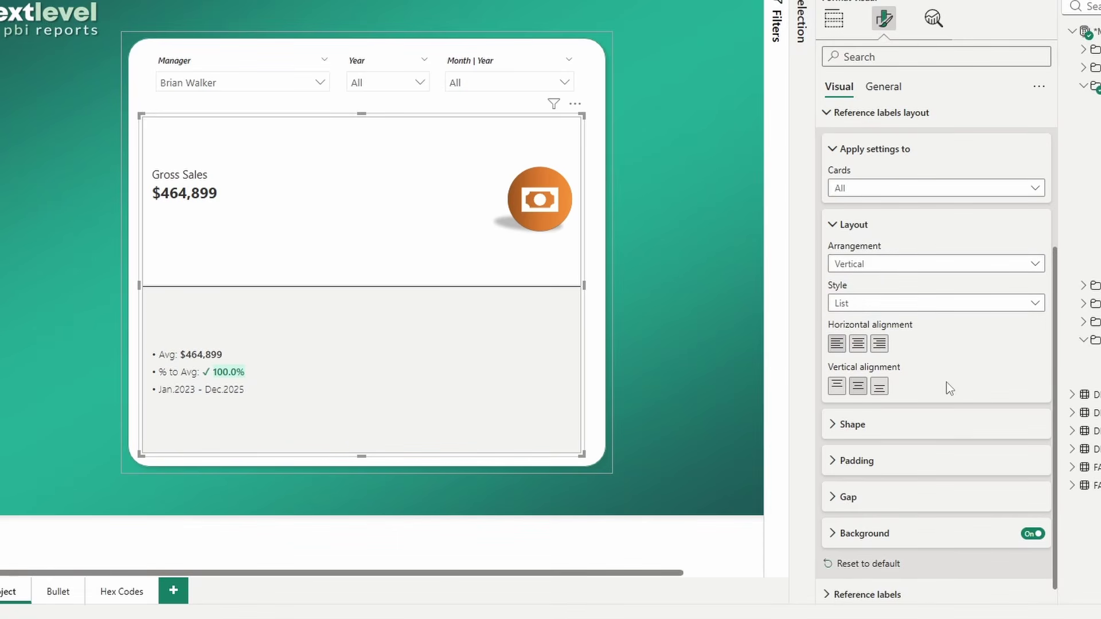
# Set the reference labels area's corner radius to 10 px and enable individual padding.
pyautogui.scroll(-1, 848, 522)
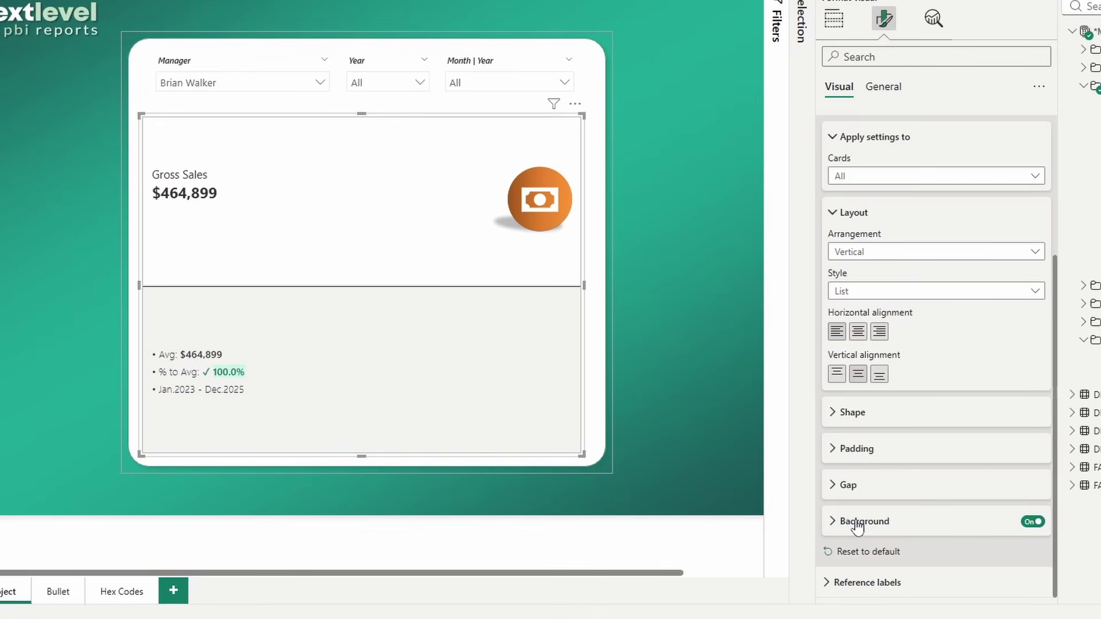
pyautogui.click(865, 412)
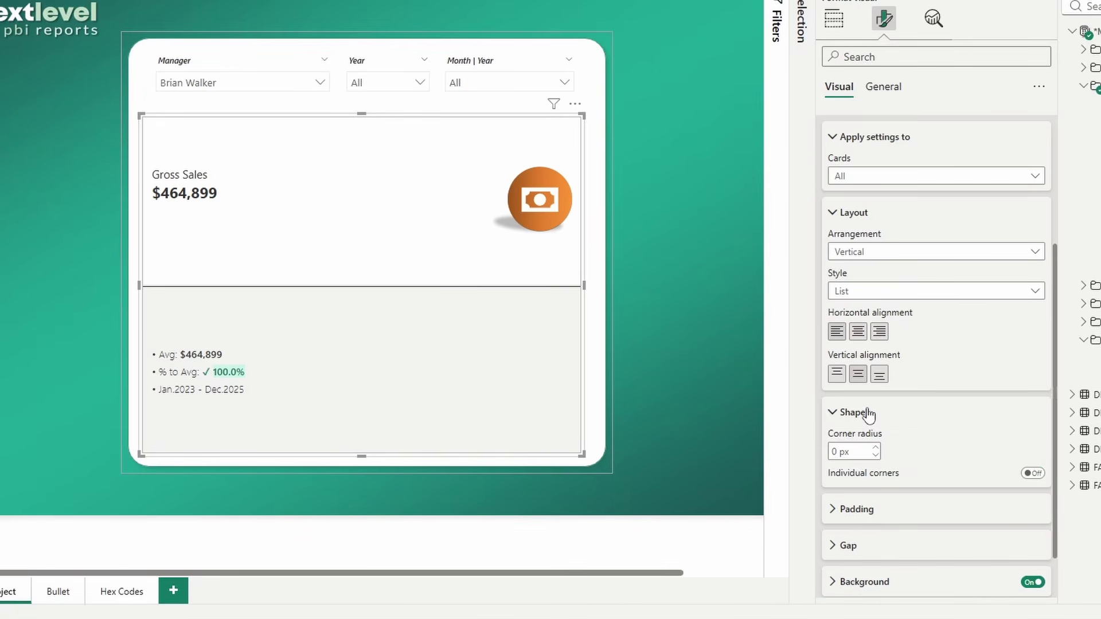
pyautogui.click(846, 452)
pyautogui.click(858, 508)
pyautogui.scroll(-2, 976, 456)
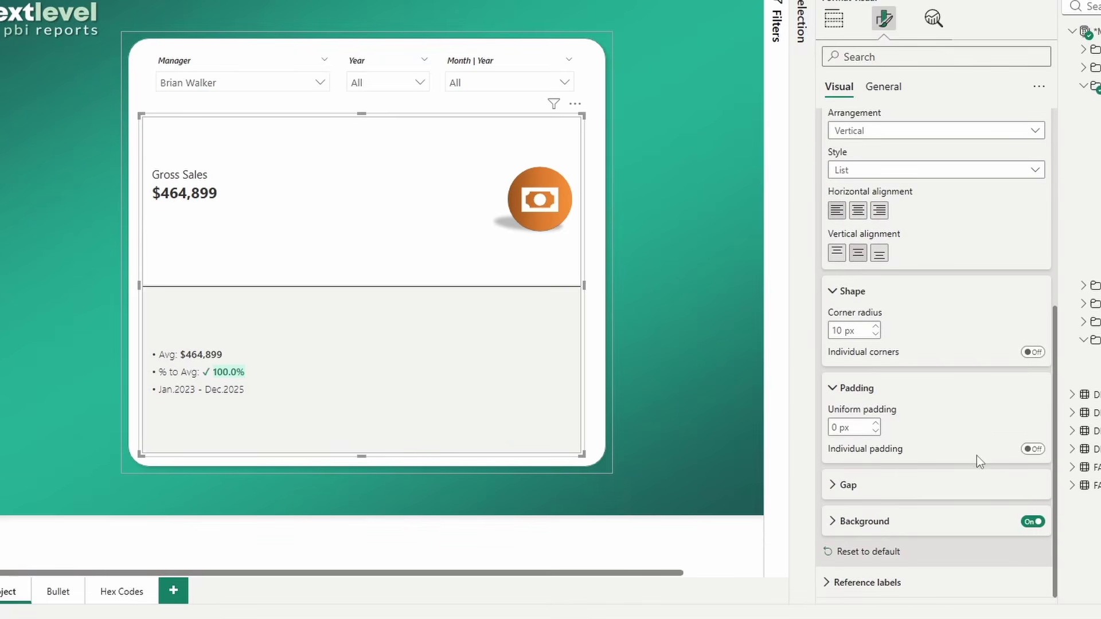
pyautogui.click(1031, 450)
pyautogui.scroll(-1, 878, 418)
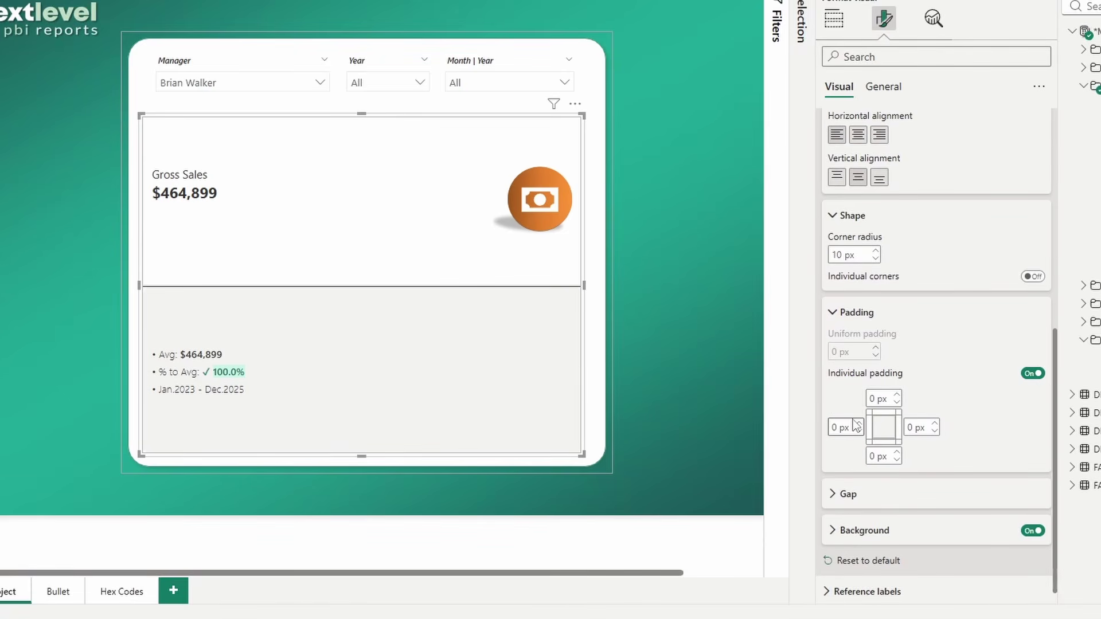
# Set the vertical gap between the reference labels to 0 px.
pyautogui.click(860, 495)
pyautogui.scroll(-1, 866, 498)
pyautogui.click(850, 485)
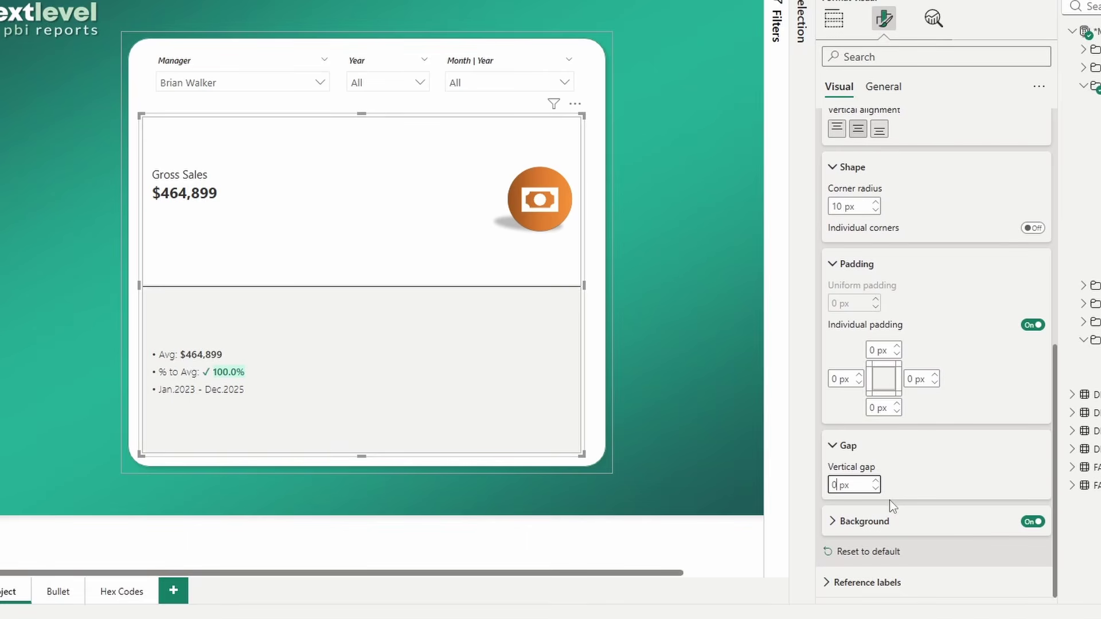
pyautogui.write('0')
# Color the reference labels background #E6E6E6 and make it partly transparent.
pyautogui.click(890, 521)
pyautogui.scroll(-2, 889, 523)
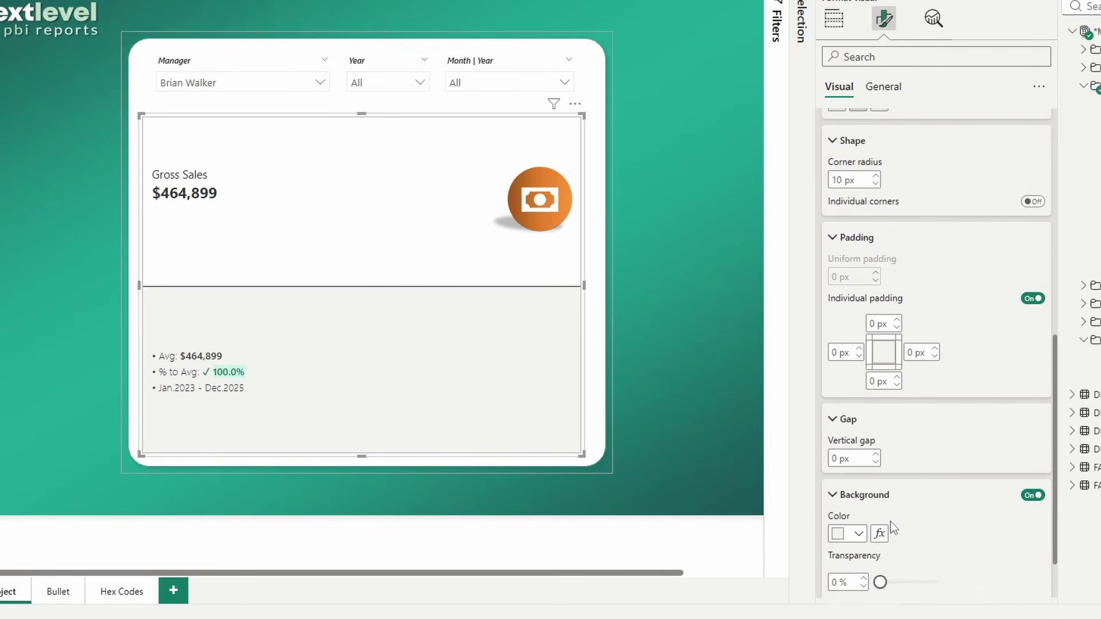
pyautogui.click(858, 463)
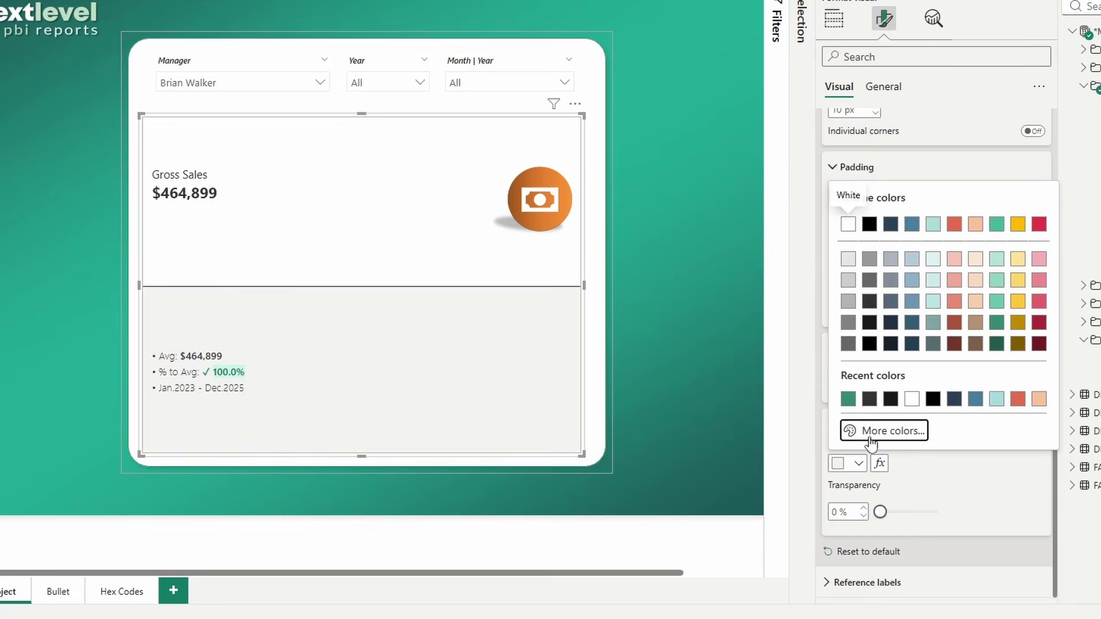
pyautogui.click(892, 430)
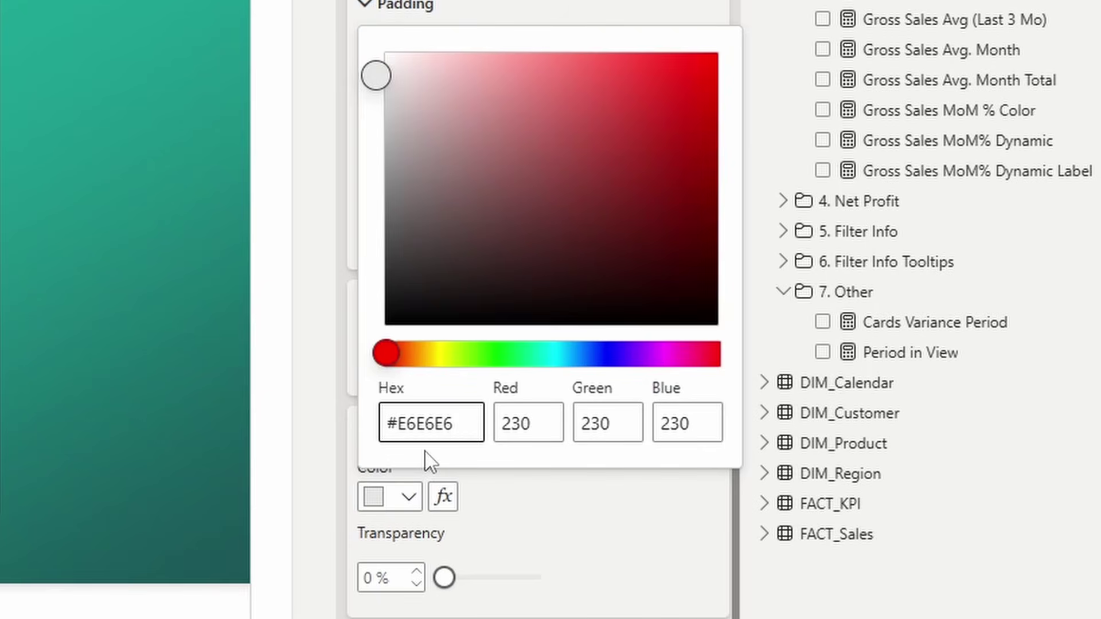
pyautogui.click(376, 578)
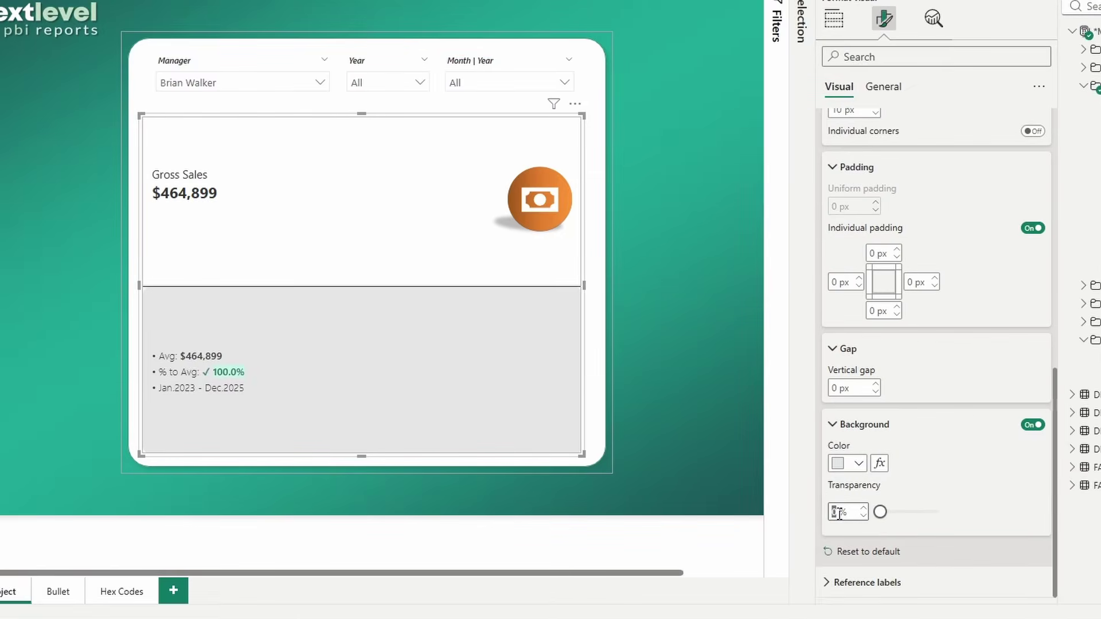
pyautogui.write('5')
pyautogui.press('Return')
pyautogui.click(871, 315)
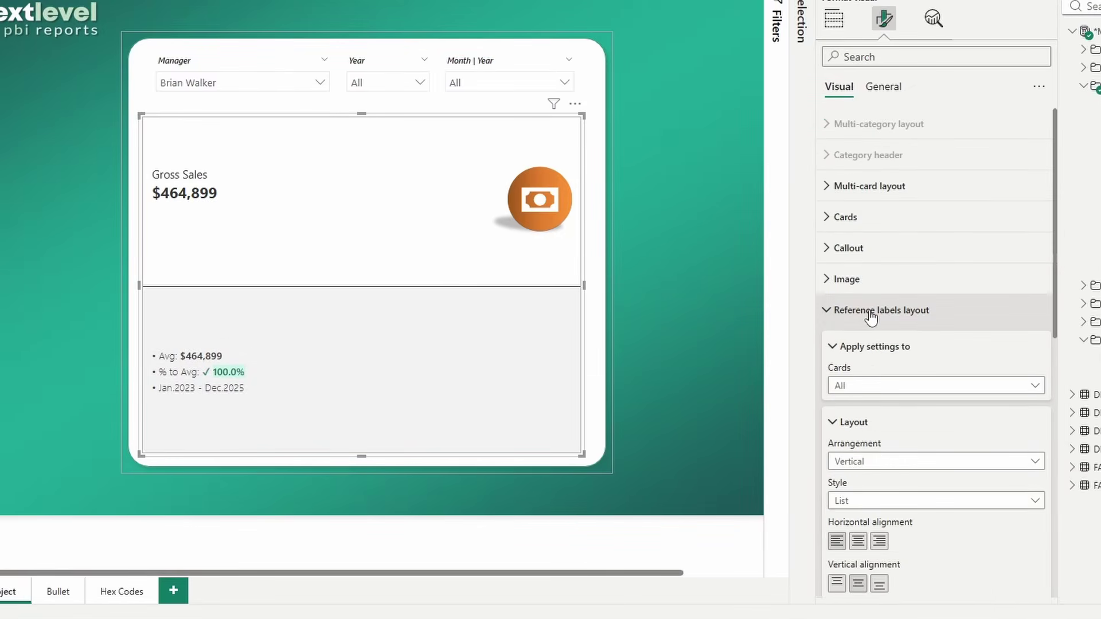
pyautogui.click(871, 314)
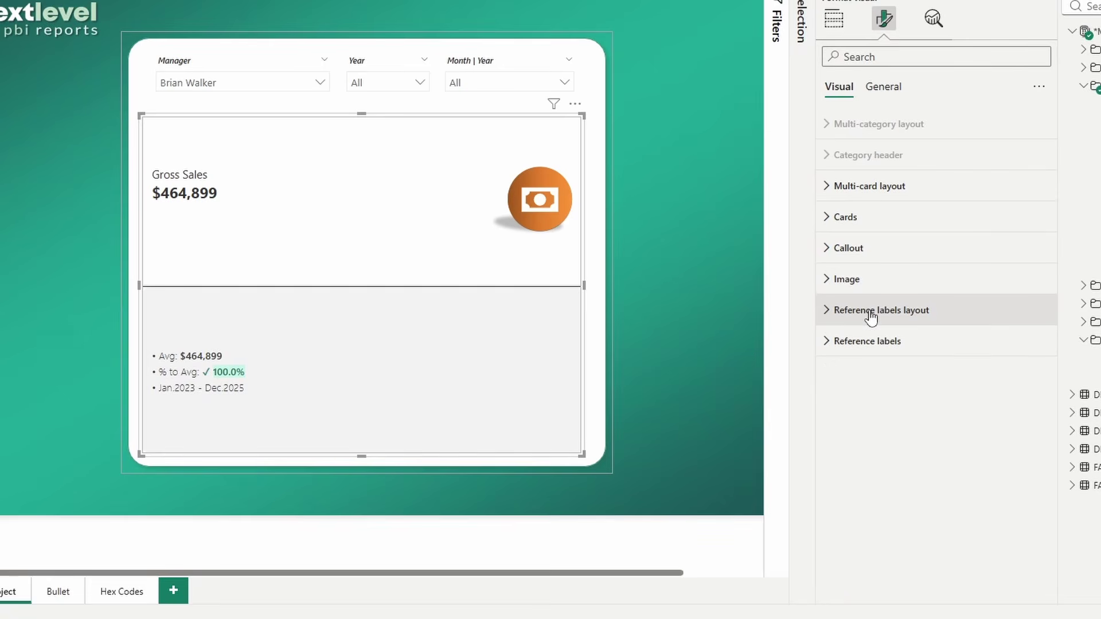
# Turn on the image for the Gross Sales card.
pyautogui.click(841, 281)
pyautogui.click(859, 360)
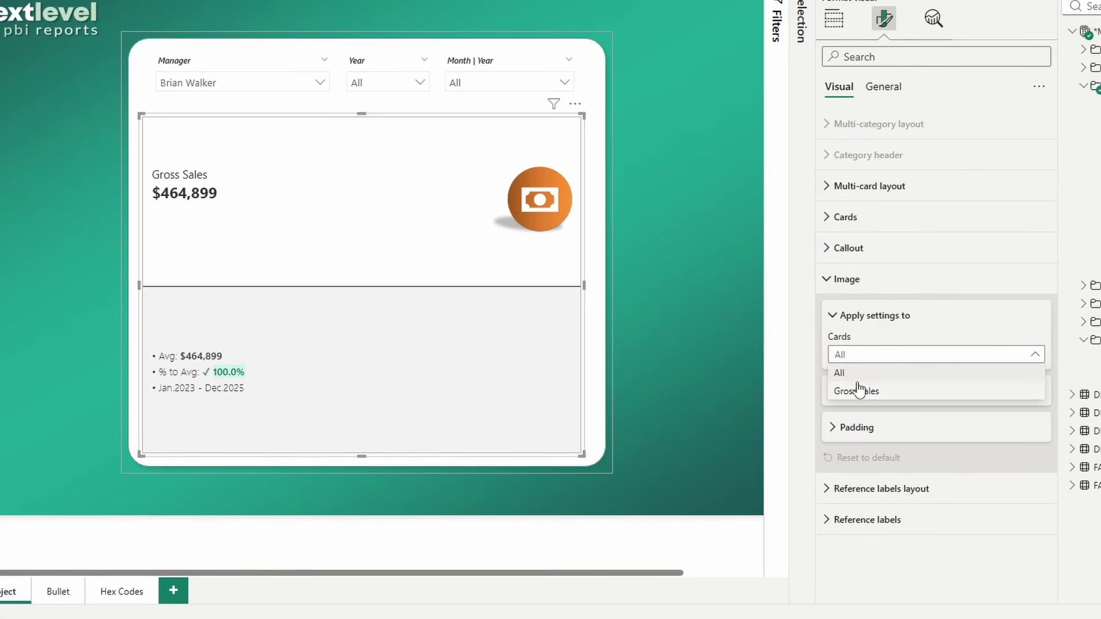
pyautogui.click(858, 390)
pyautogui.click(1034, 392)
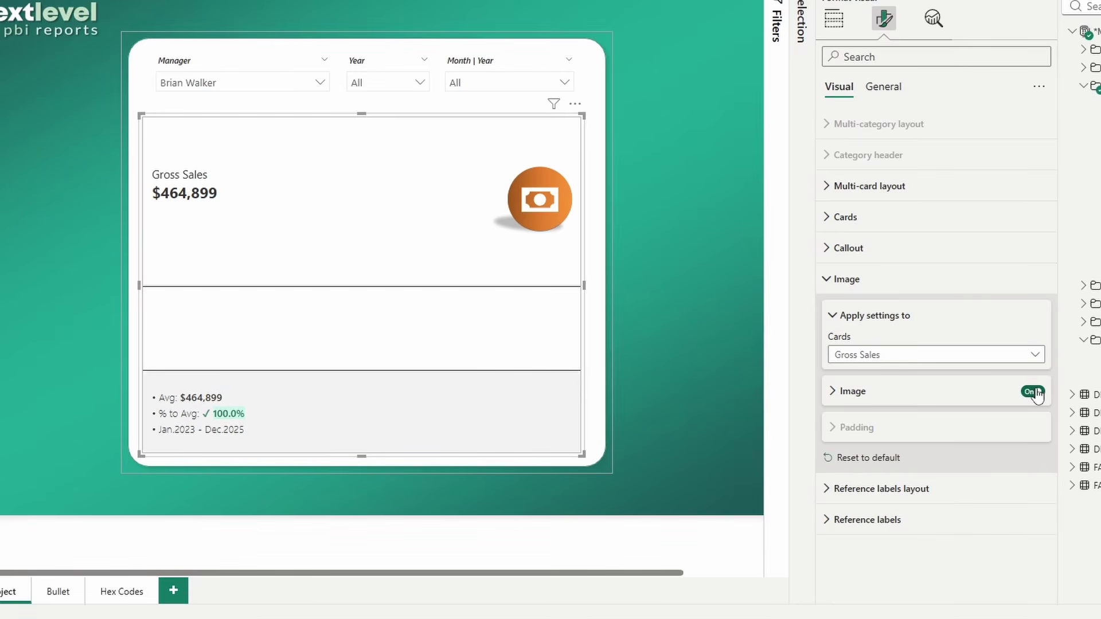
# Set the card's image source to Select from data and use Manager URL from DIM_Region as its data.
pyautogui.click(856, 392)
pyautogui.scroll(-3, 859, 394)
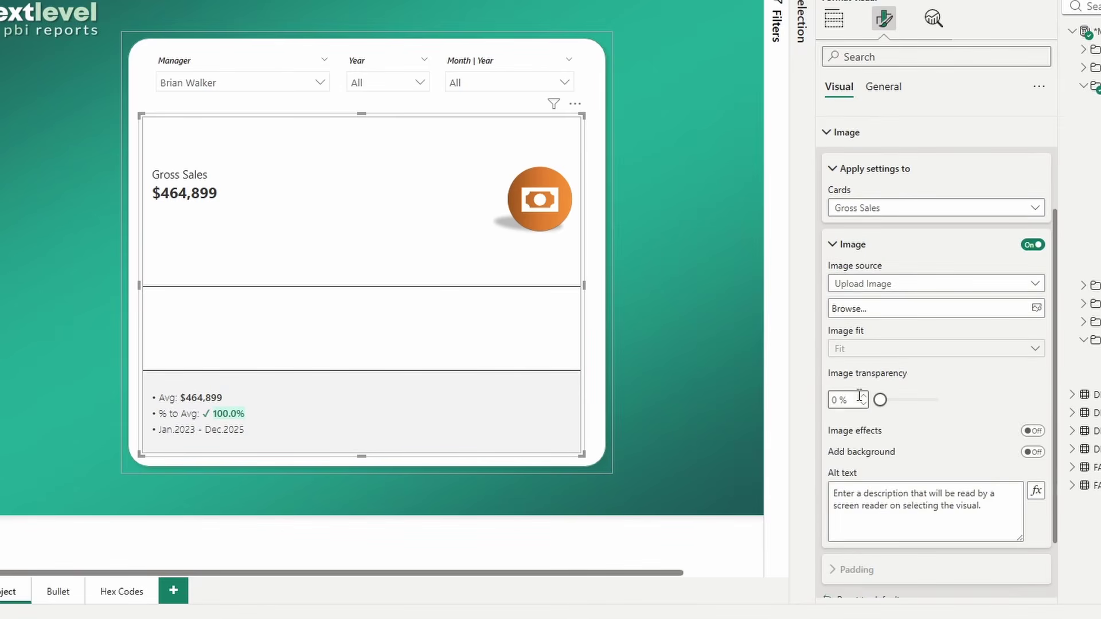
pyautogui.click(882, 279)
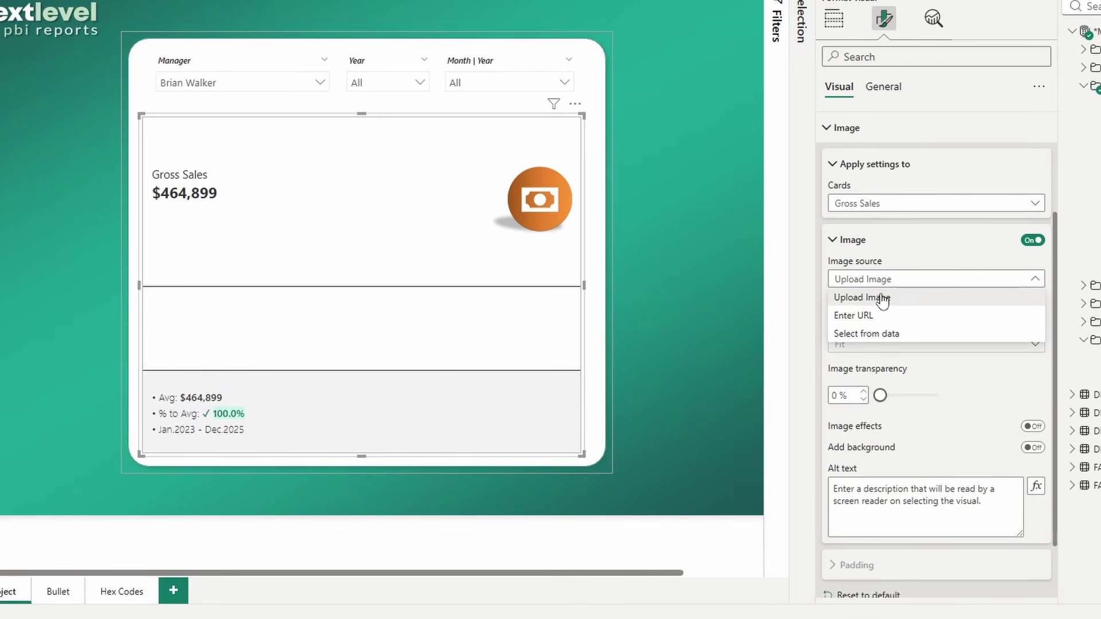
pyautogui.click(879, 333)
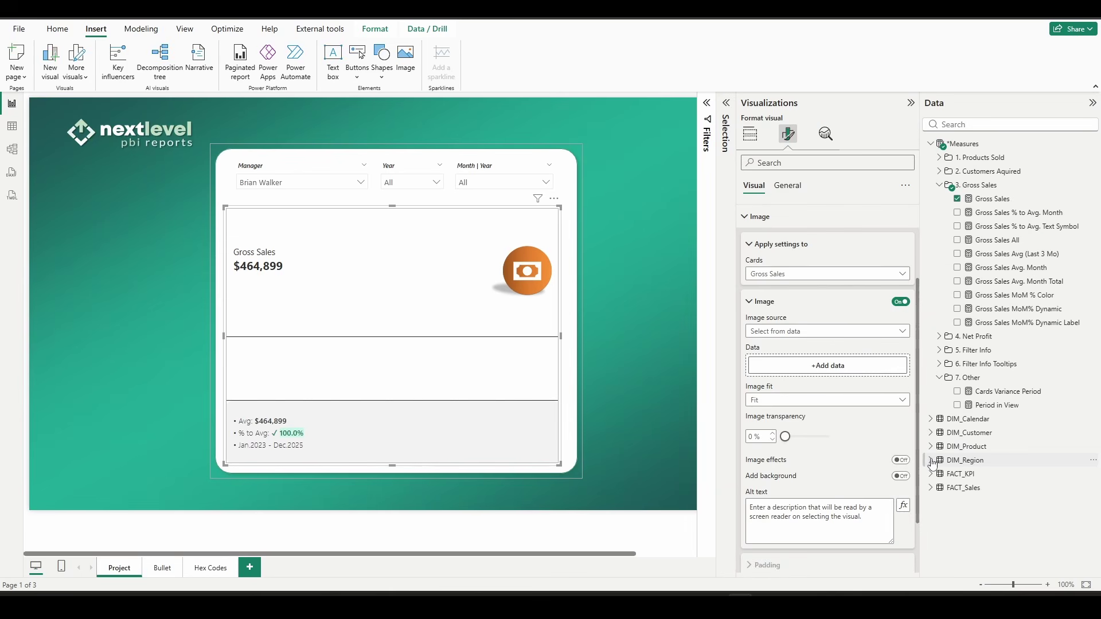
pyautogui.click(931, 460)
pyautogui.scroll(-1, 992, 479)
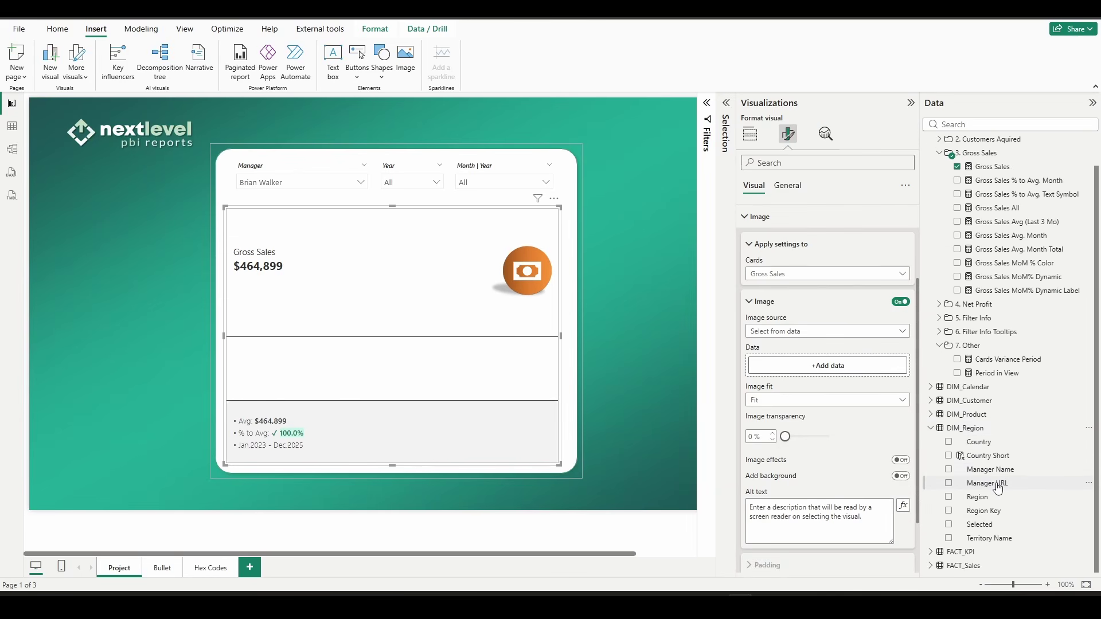
pyautogui.moveTo(998, 488); pyautogui.dragTo(809, 369)
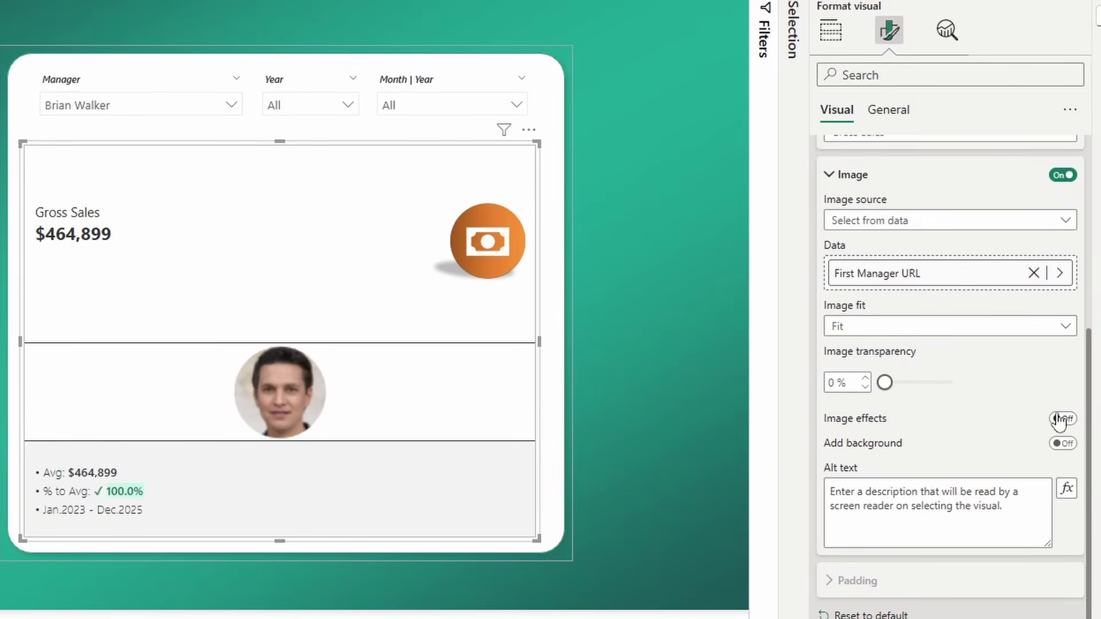
# Turn on image effects for the manager photo and set the contrast to 15%.
pyautogui.click(1062, 419)
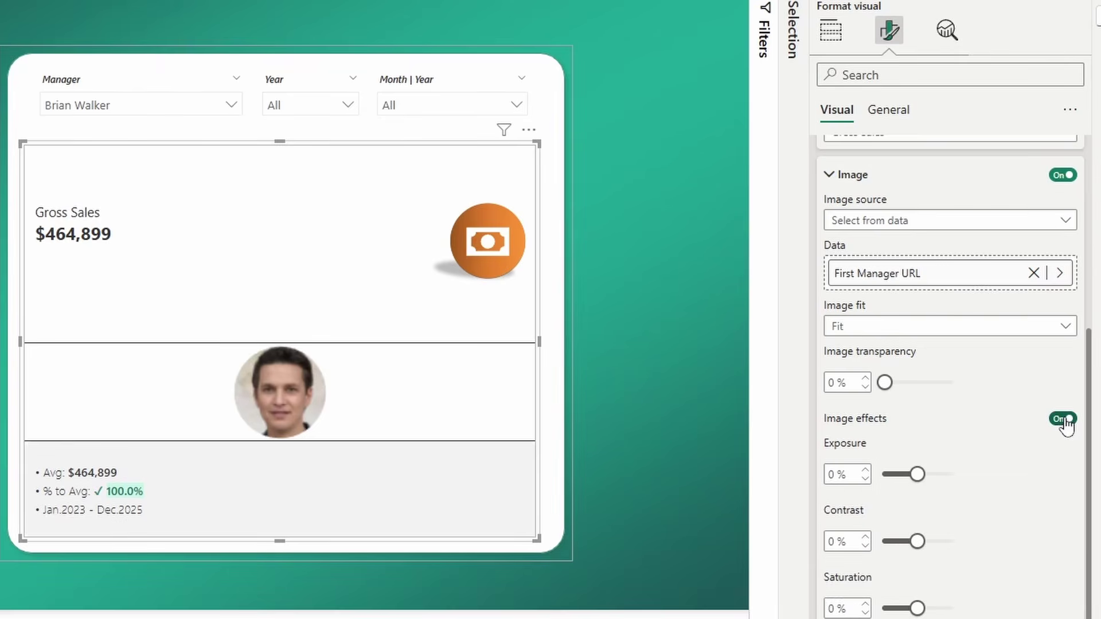
pyautogui.scroll(-3, 991, 430)
pyautogui.write('15')
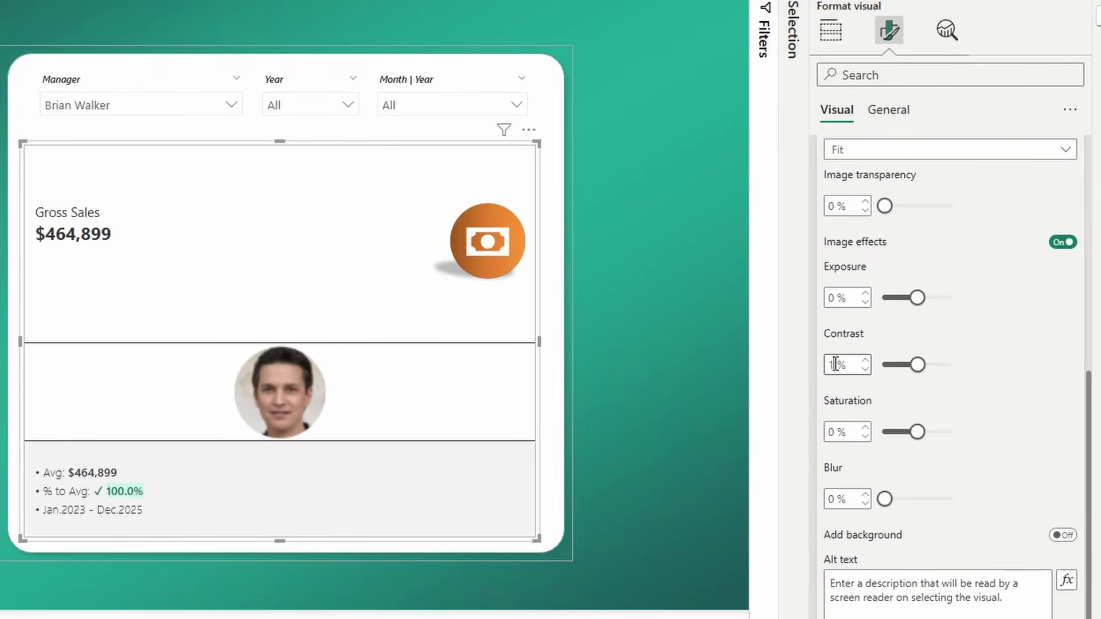
pyautogui.click(836, 427)
pyautogui.scroll(4, 1023, 379)
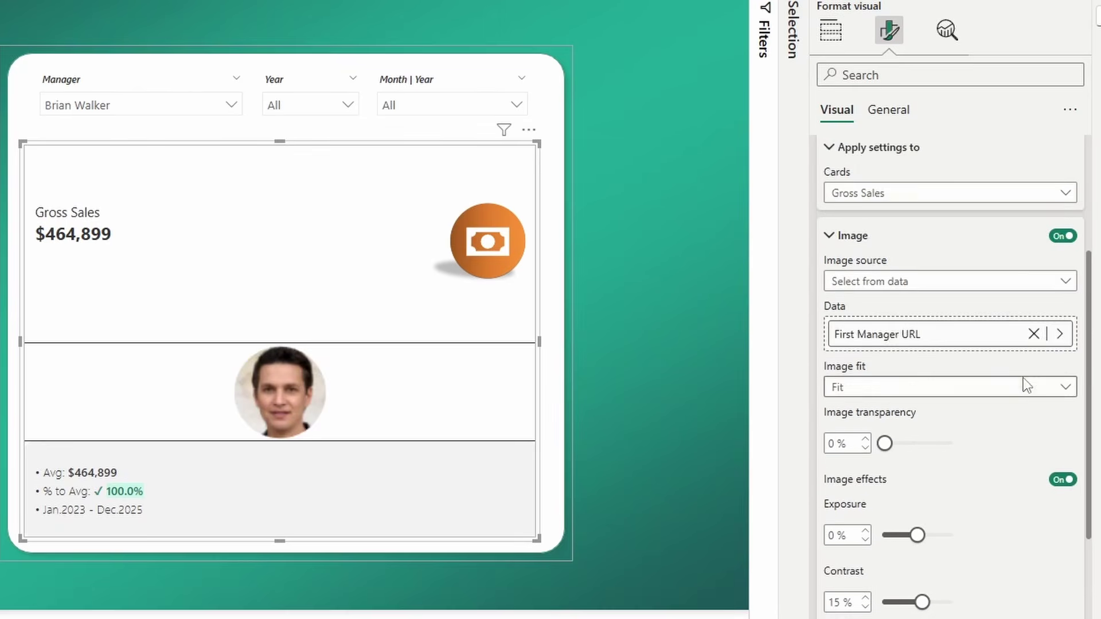
pyautogui.scroll(5, 924, 356)
pyautogui.click(871, 313)
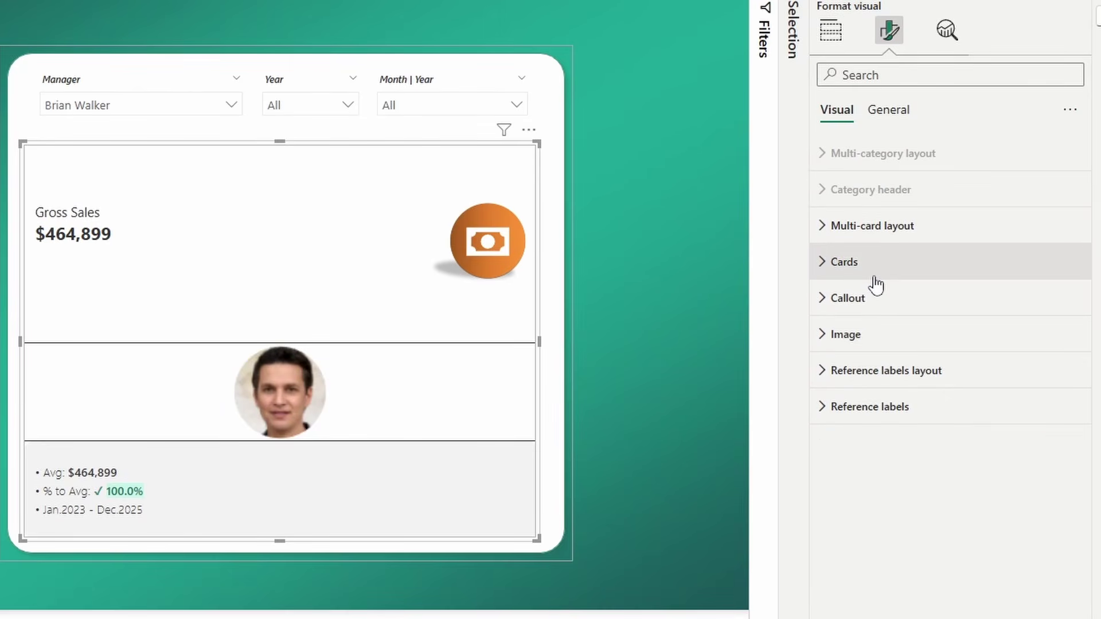
# Arrange all cards horizontally in the order Image, callout, reference label.
pyautogui.click(872, 274)
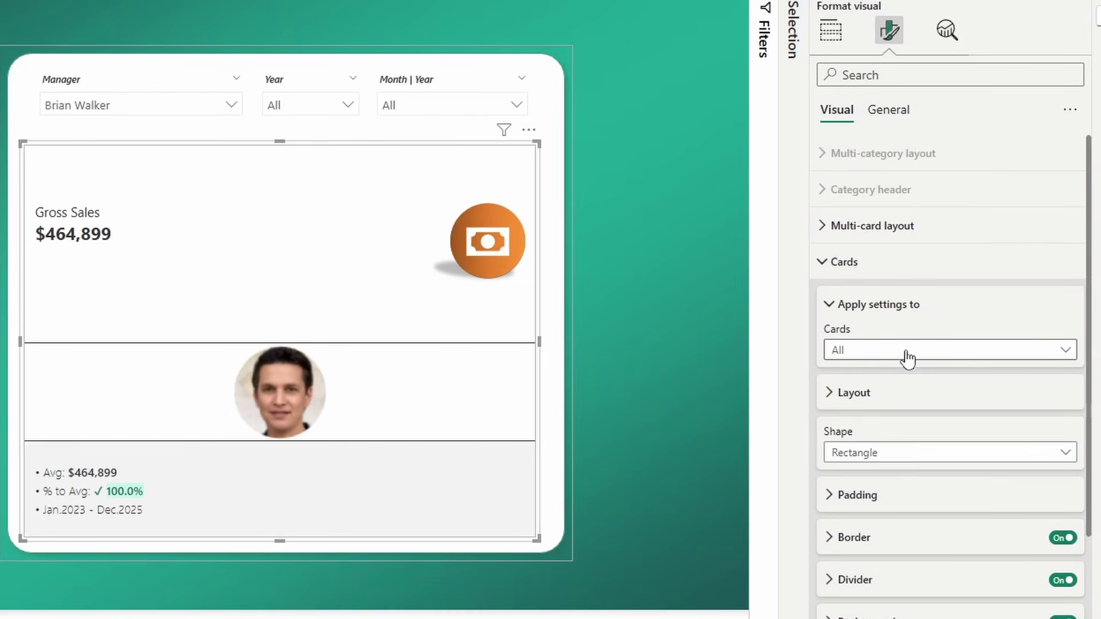
pyautogui.scroll(-2, 908, 359)
pyautogui.click(889, 307)
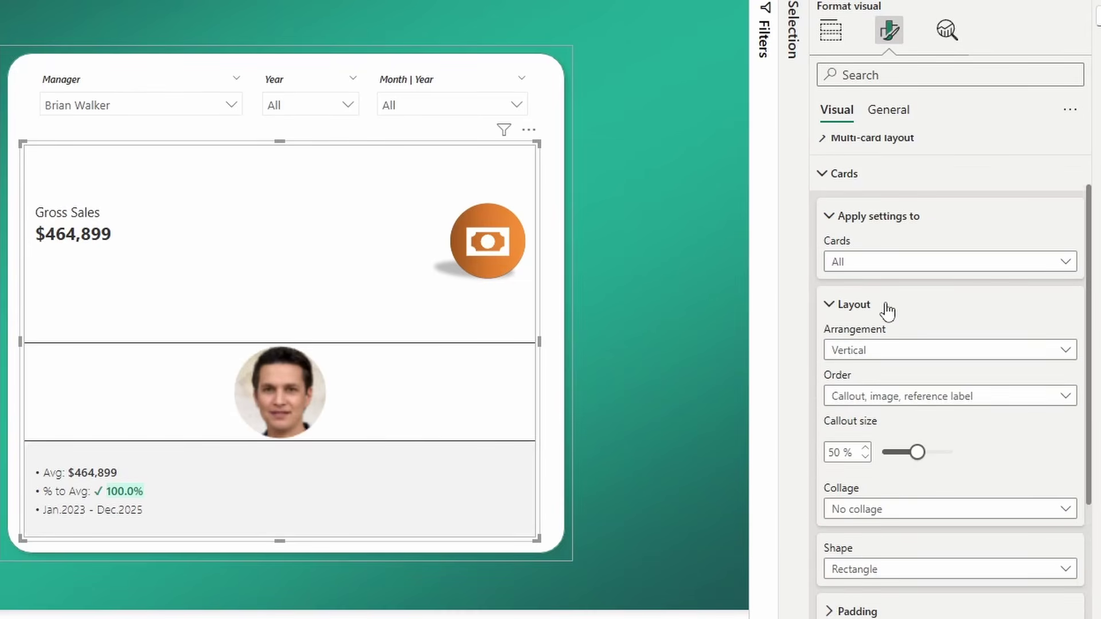
pyautogui.click(876, 356)
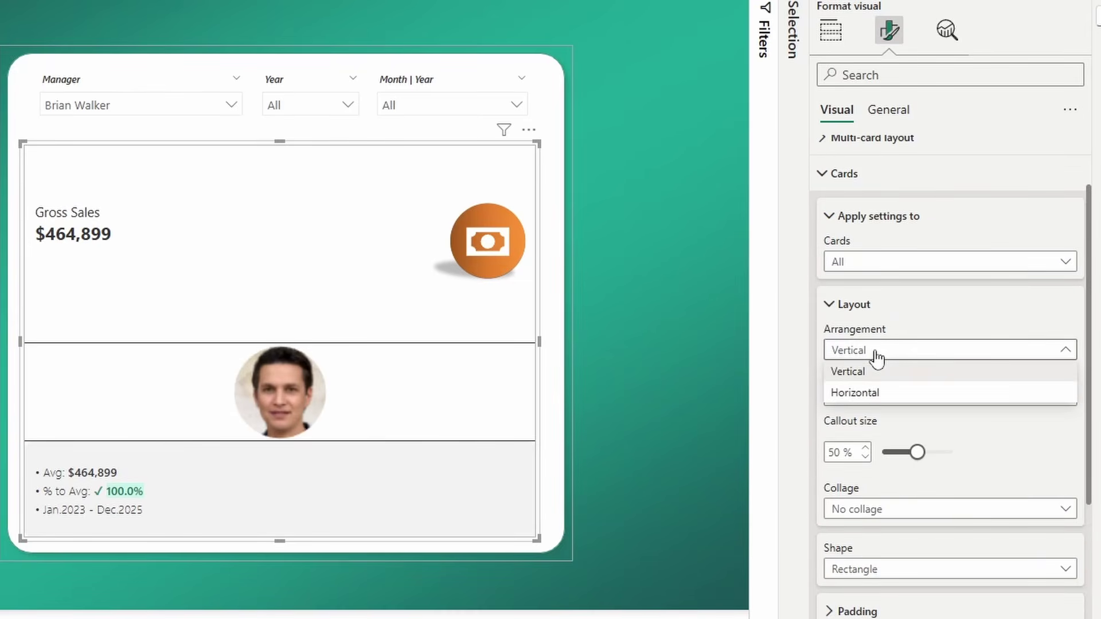
pyautogui.click(874, 393)
pyautogui.click(885, 403)
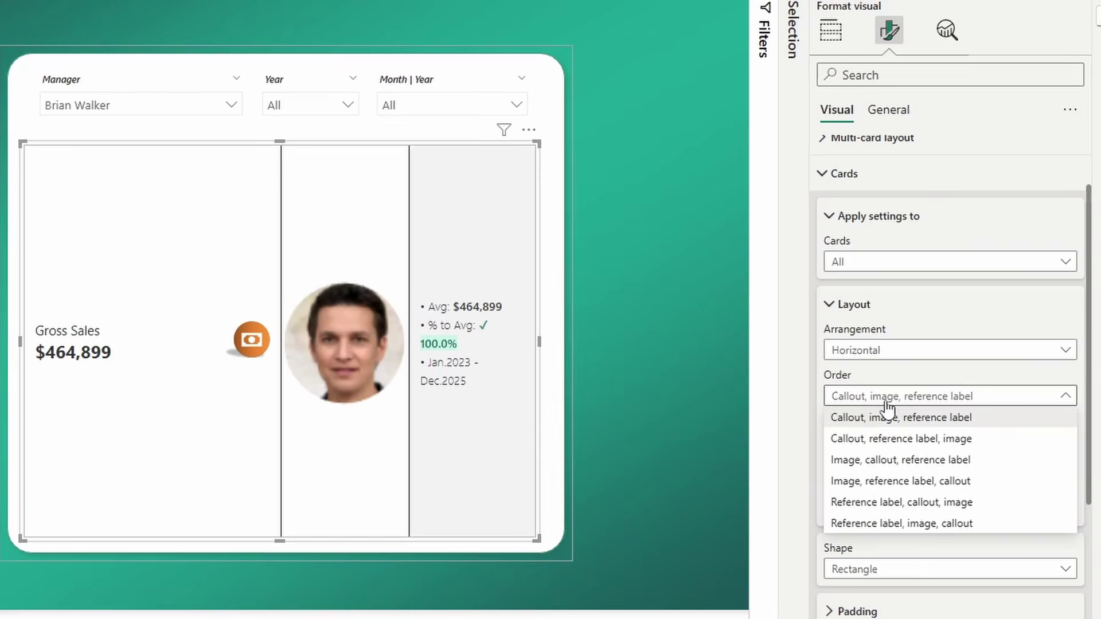
pyautogui.click(883, 463)
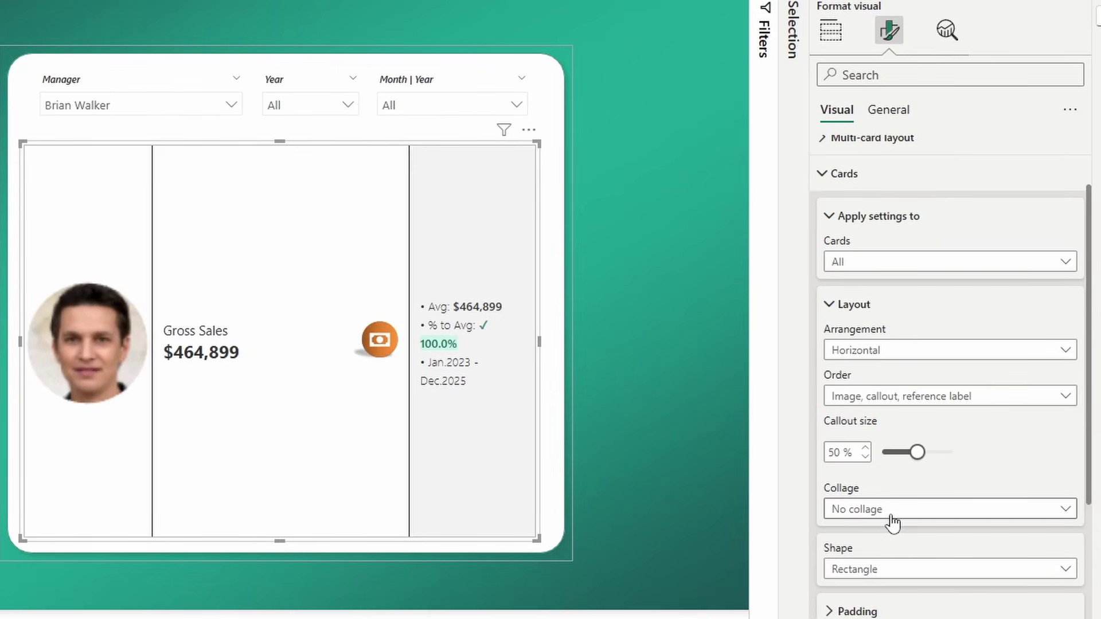
# Set the cards' callout size to 75% and their collage to Default.
pyautogui.moveTo(854, 452); pyautogui.dragTo(828, 453)
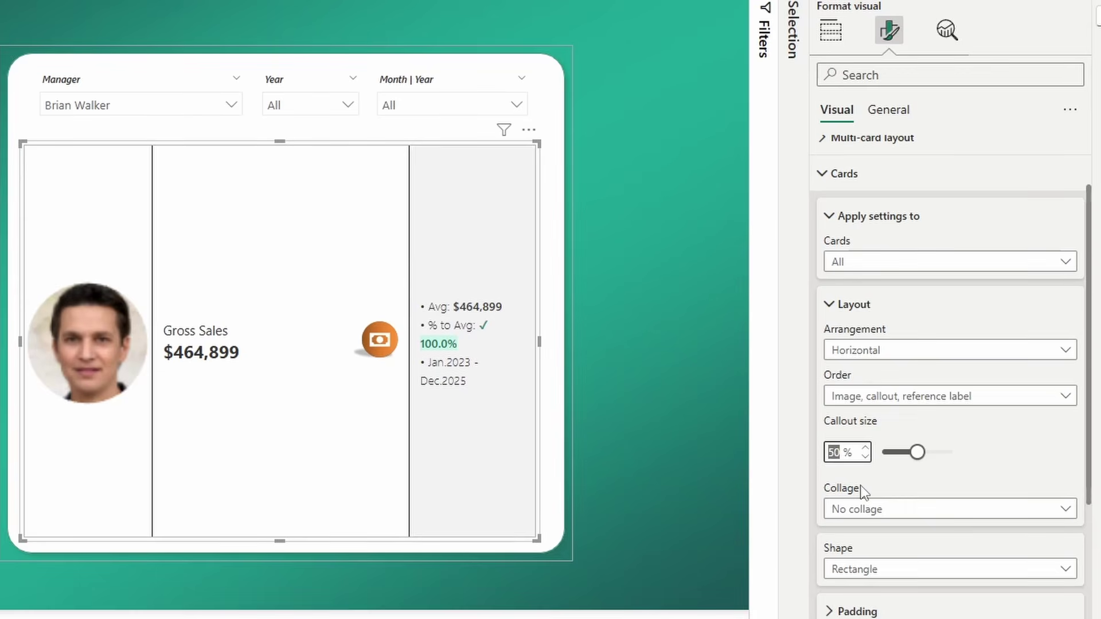
pyautogui.write('75')
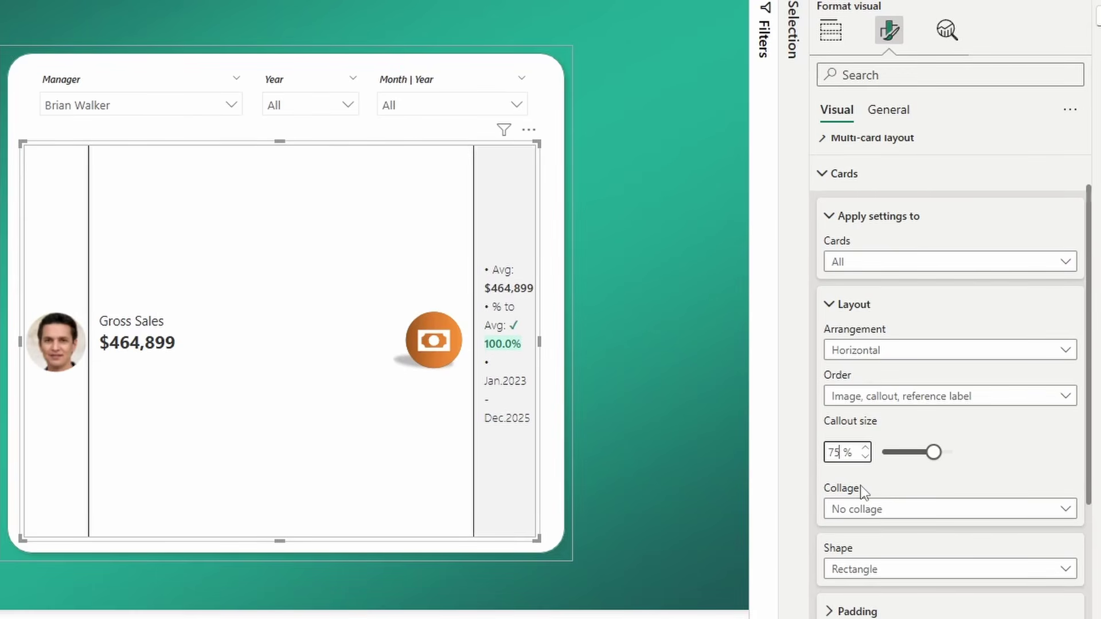
pyautogui.click(869, 514)
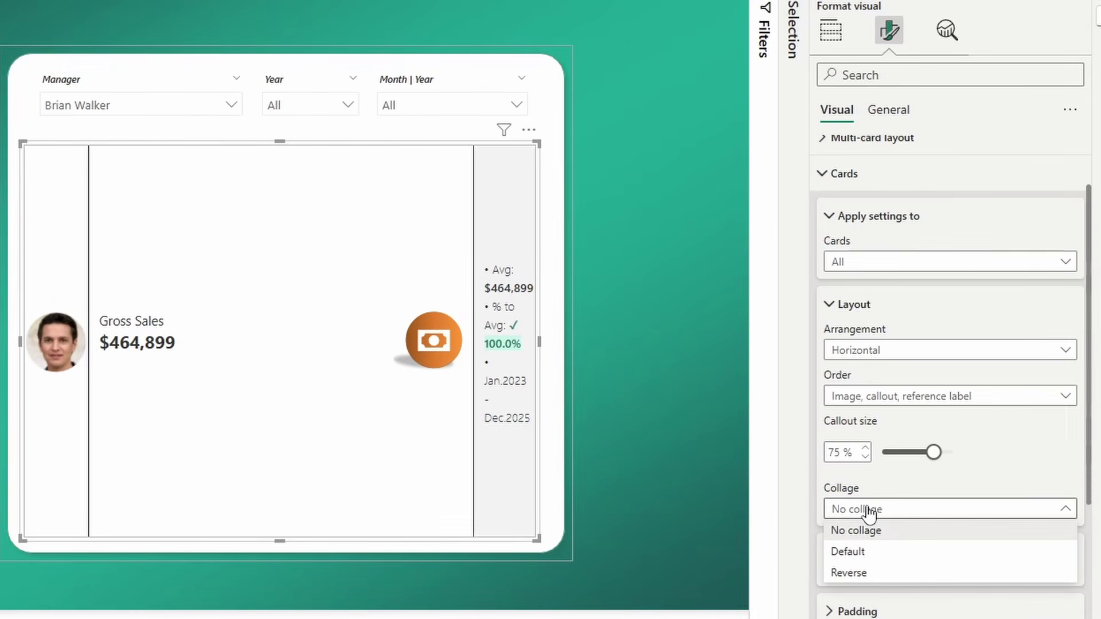
pyautogui.click(863, 551)
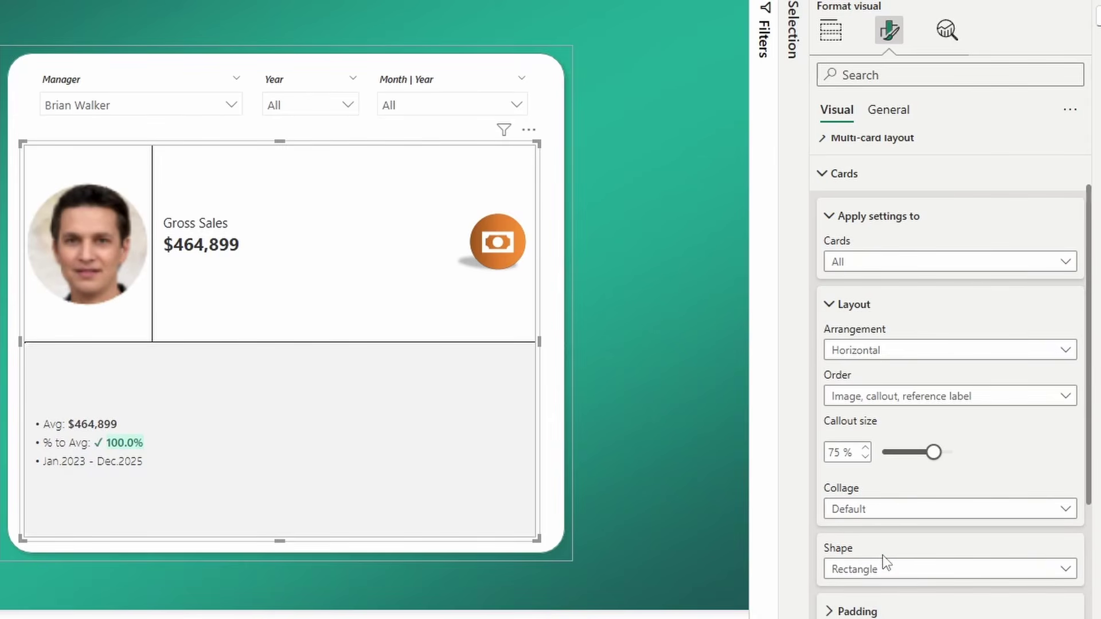
# Enable individual padding for the cards and set it to 15 px left, 5 px top, 0 px right and 5 px bottom.
pyautogui.click(877, 609)
pyautogui.scroll(-3, 887, 568)
pyautogui.scroll(-1, 887, 566)
pyautogui.click(1067, 419)
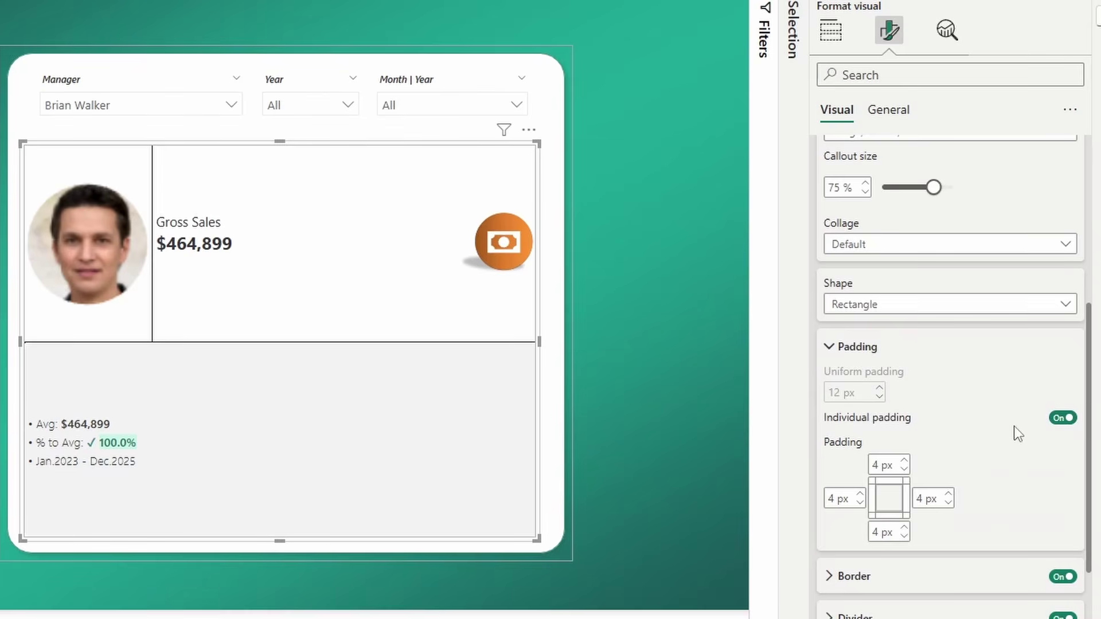
pyautogui.click(832, 498)
pyautogui.write('15')
pyautogui.click(877, 466)
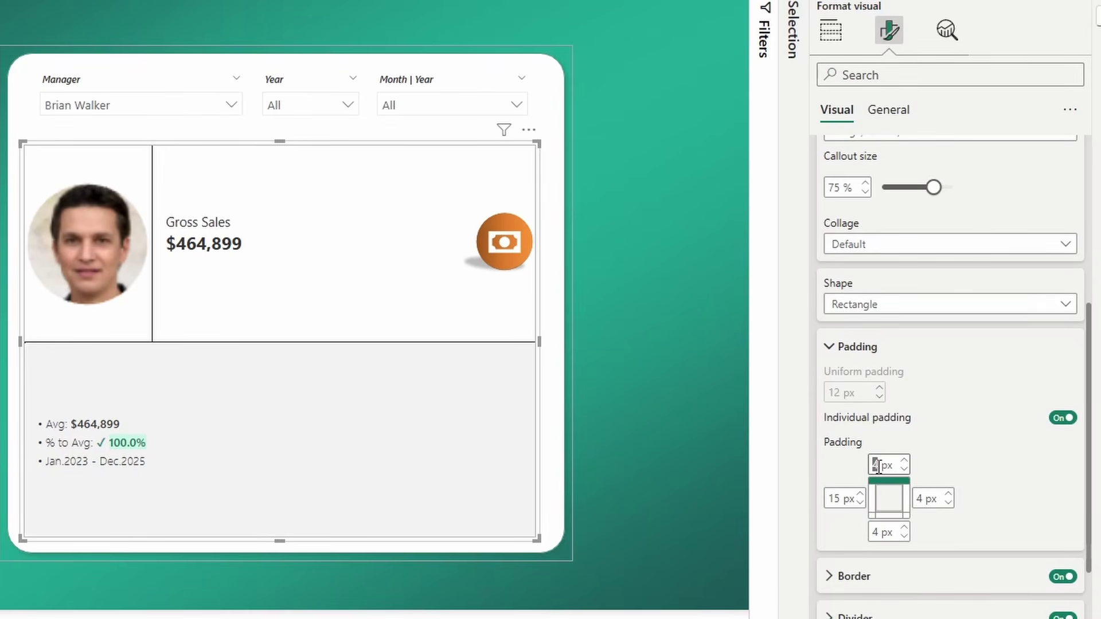
pyautogui.write('5')
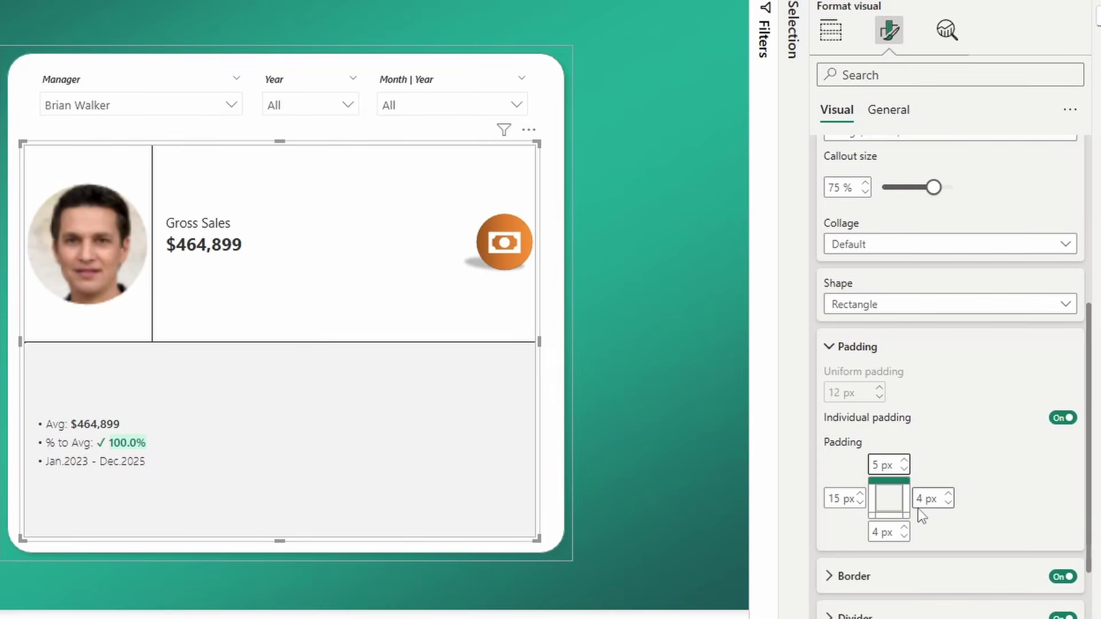
pyautogui.click(924, 498)
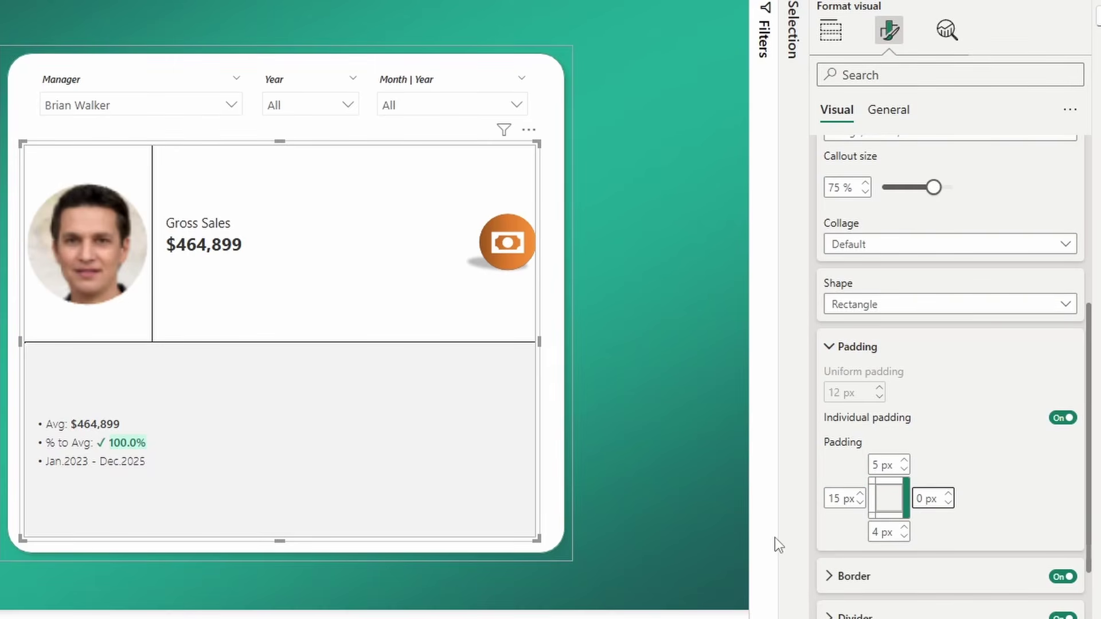
pyautogui.click(874, 532)
pyautogui.write('5')
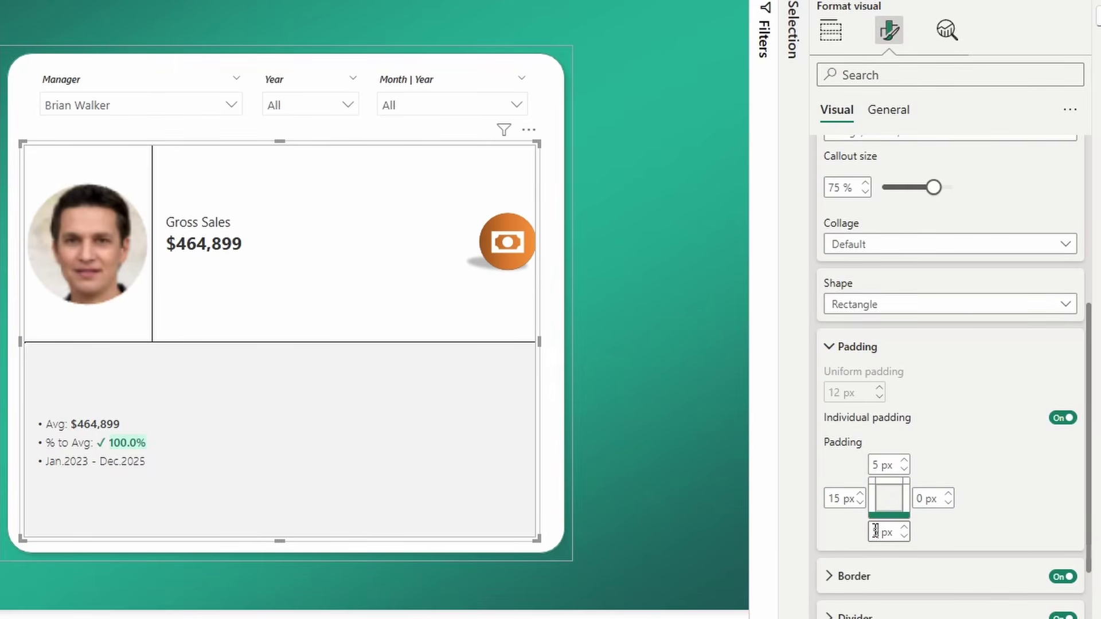
# Turn off the border, divider and background of all cards.
pyautogui.click(1056, 576)
pyautogui.scroll(-2, 1056, 556)
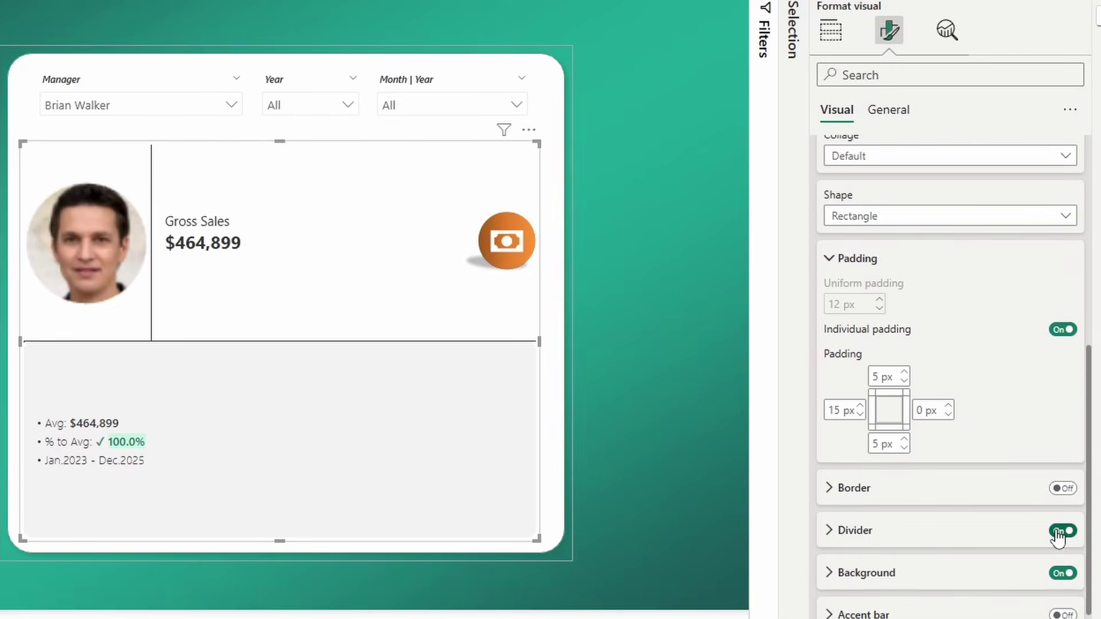
pyautogui.click(1061, 532)
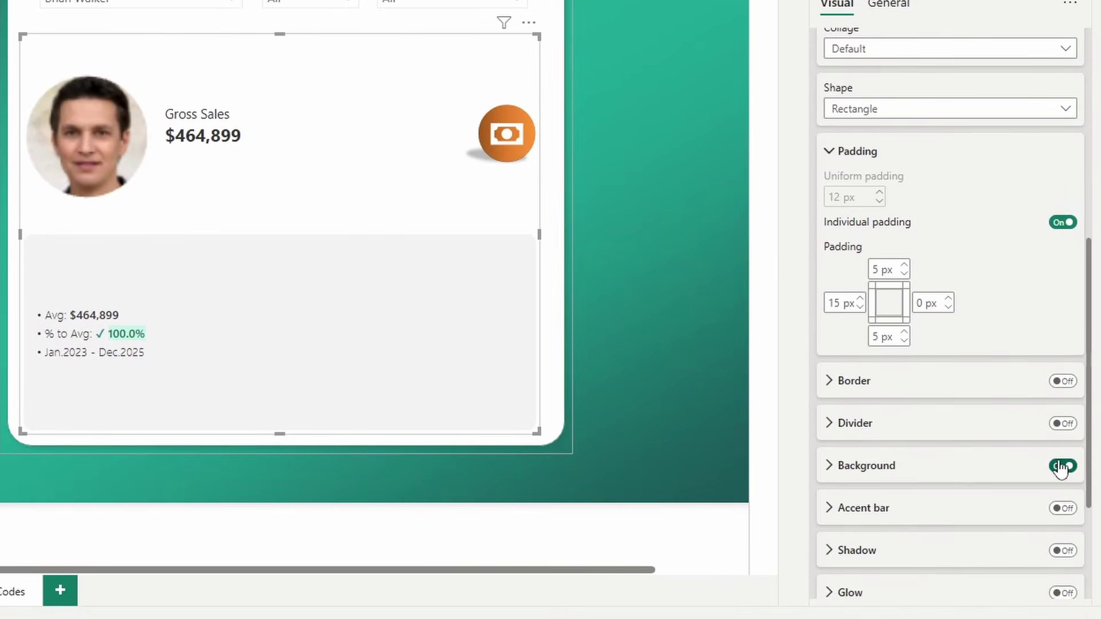
pyautogui.click(1062, 573)
pyautogui.scroll(-1, 1061, 573)
pyautogui.scroll(-2, 1060, 567)
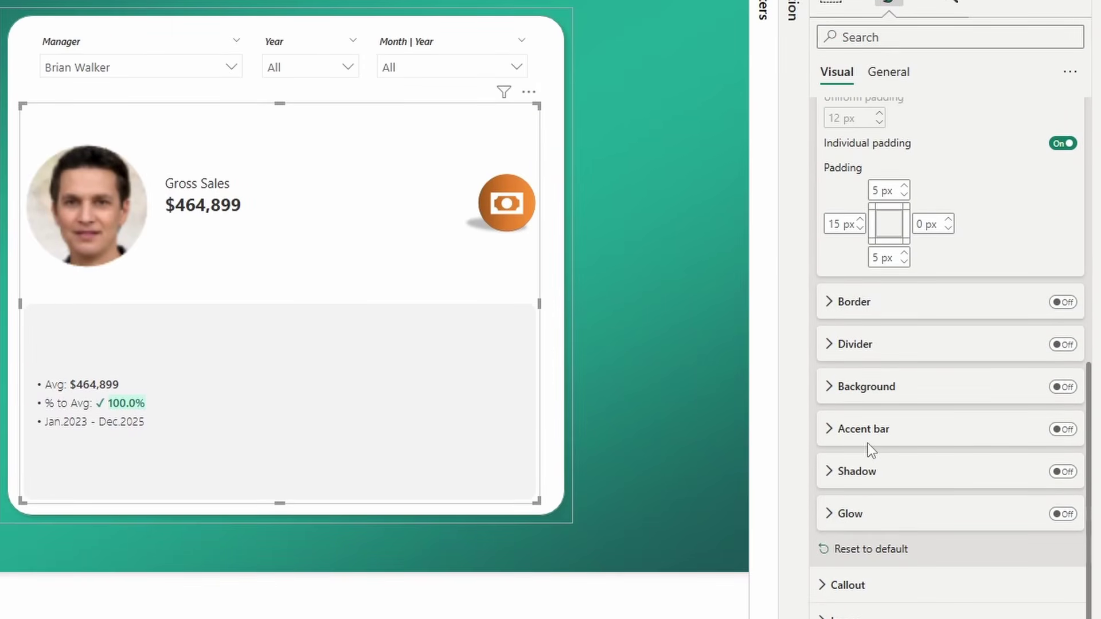
pyautogui.scroll(9, 919, 442)
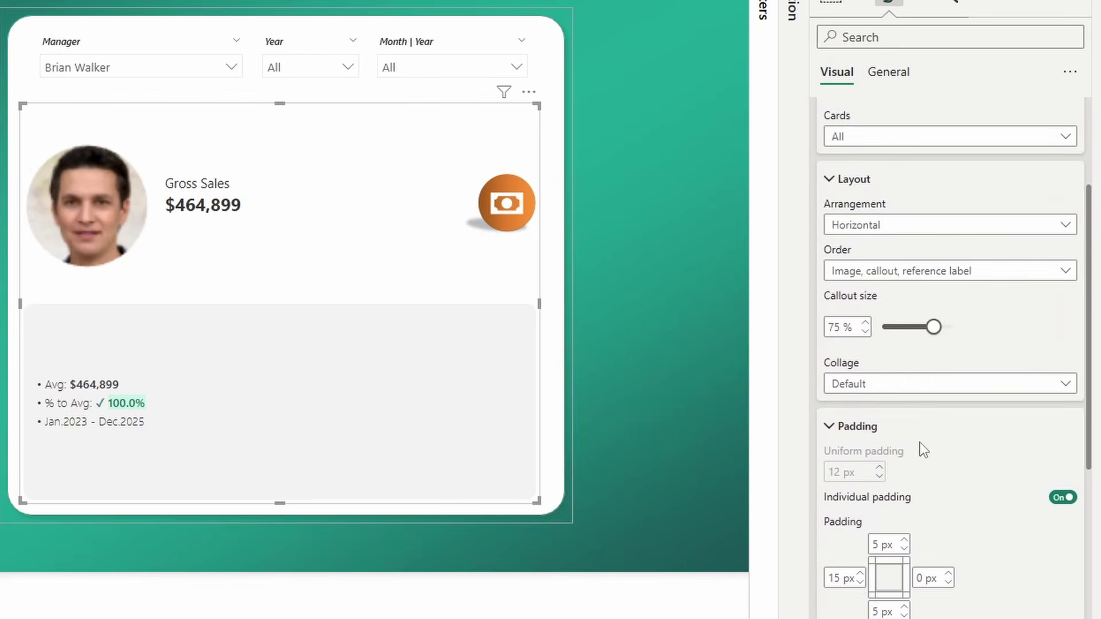
pyautogui.click(887, 228)
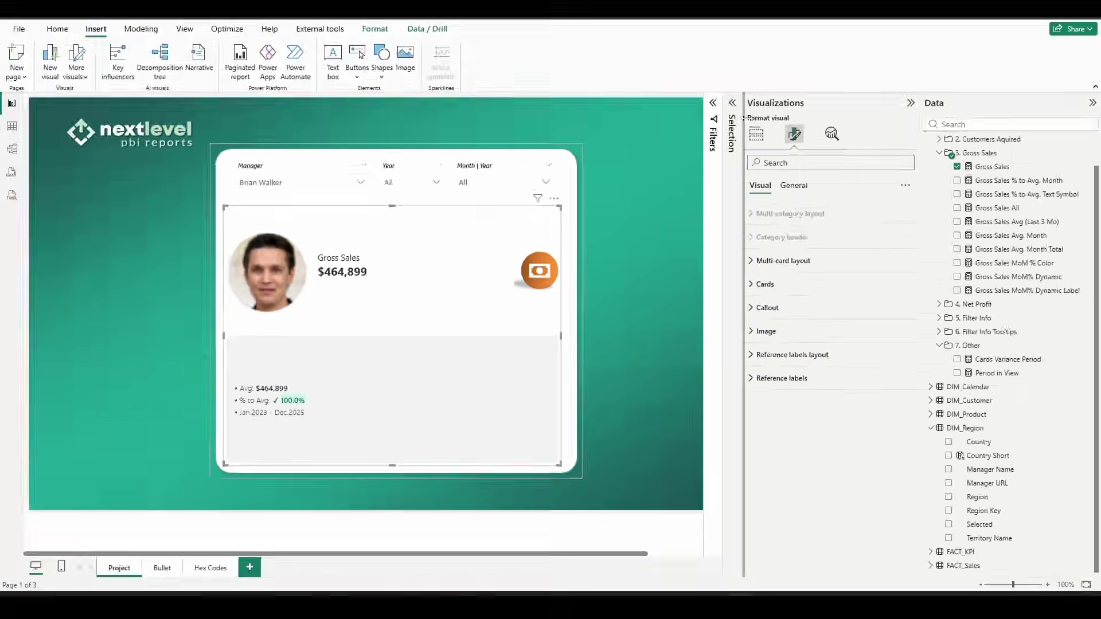
# Add the Net Profit measure to the card visual as a second value.
pyautogui.click(830, 1)
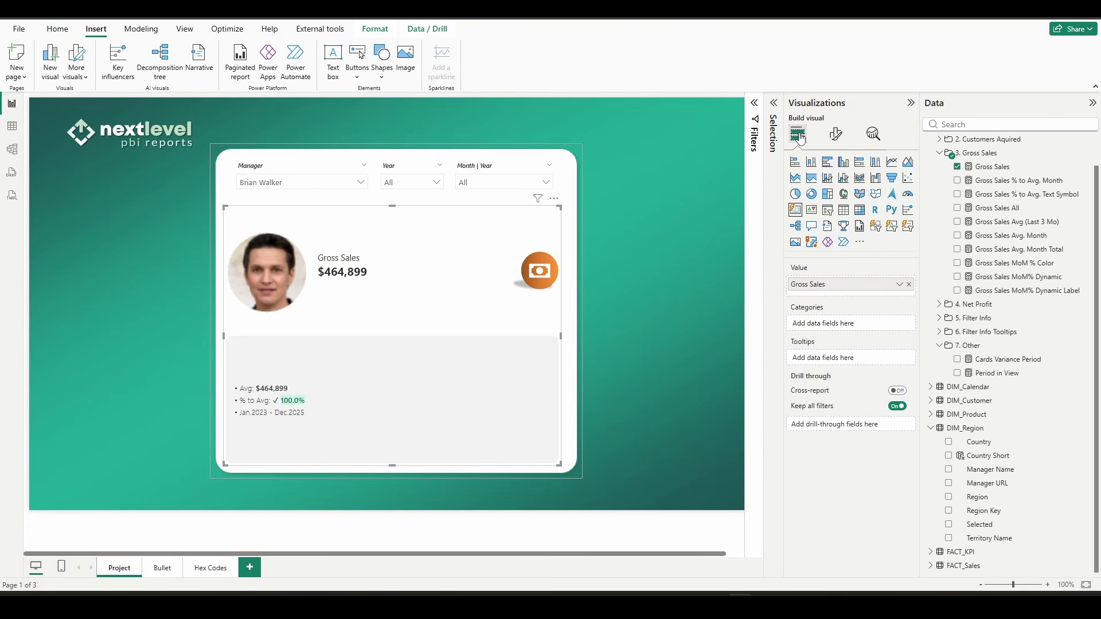
pyautogui.click(939, 304)
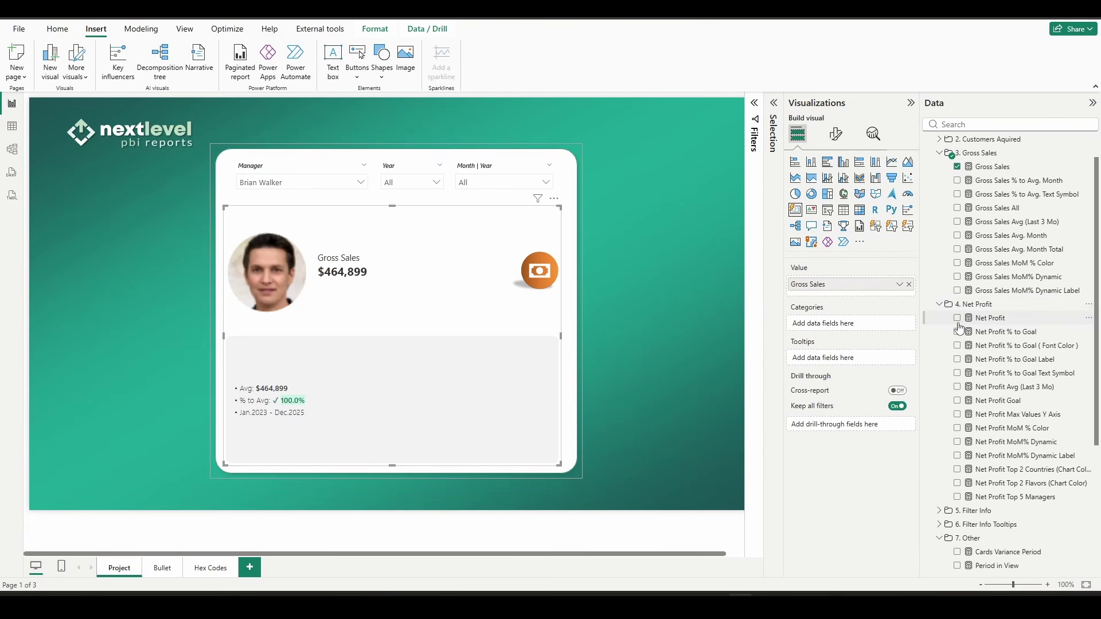
pyautogui.click(957, 319)
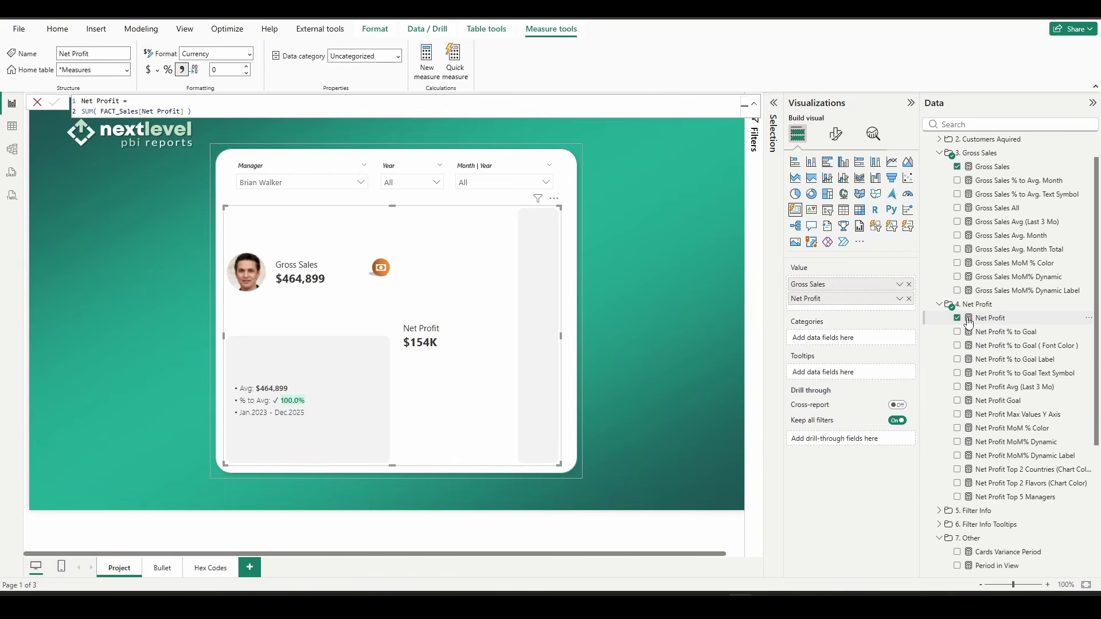
# Set the display units of the Net Profit callout value to None.
pyautogui.click(835, 134)
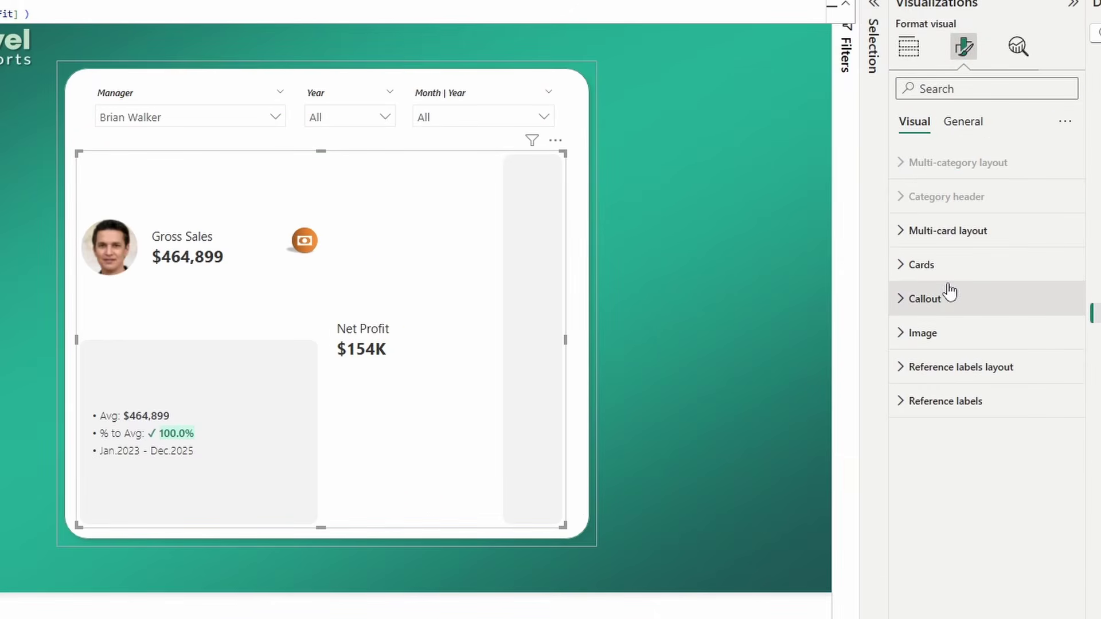
pyautogui.click(832, 307)
pyautogui.click(961, 382)
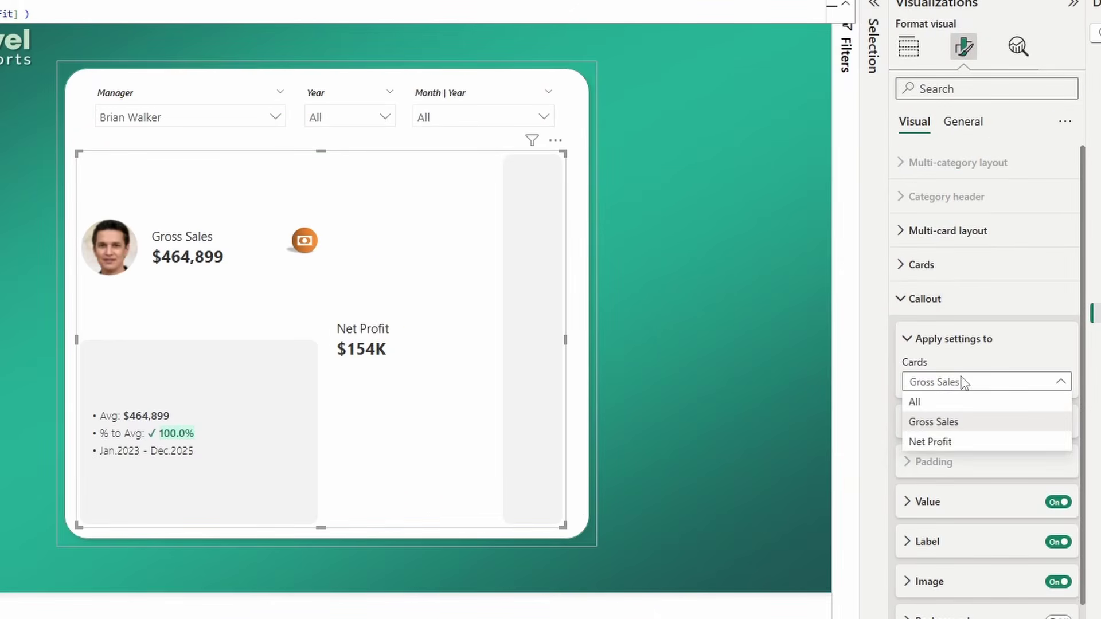
pyautogui.click(937, 444)
pyautogui.scroll(-2, 937, 445)
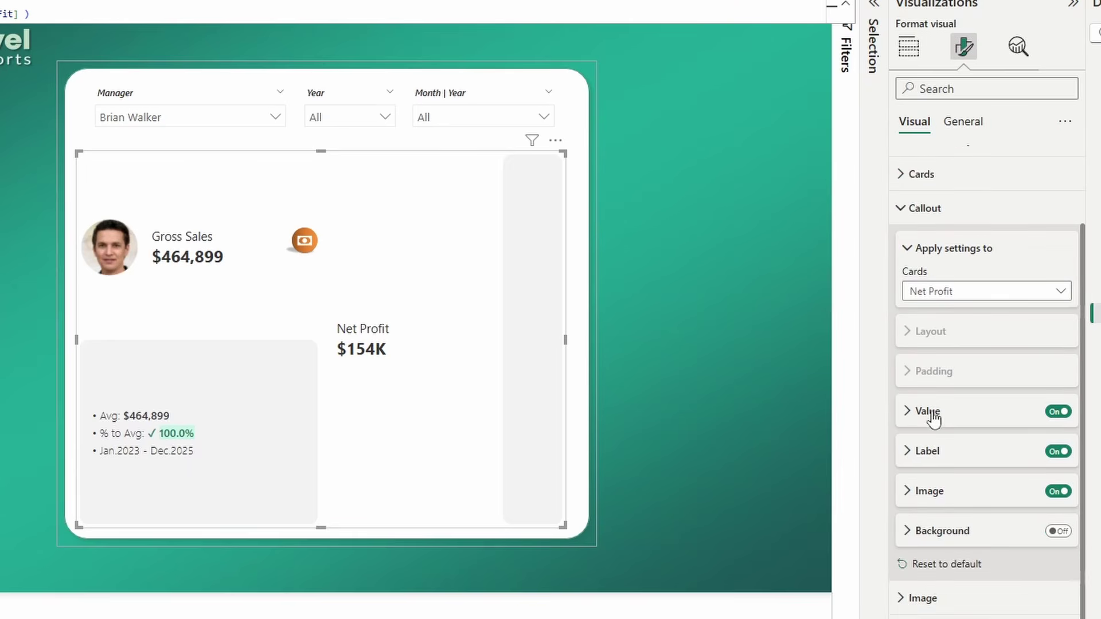
pyautogui.click(931, 417)
pyautogui.scroll(-4, 929, 422)
pyautogui.scroll(-1, 931, 439)
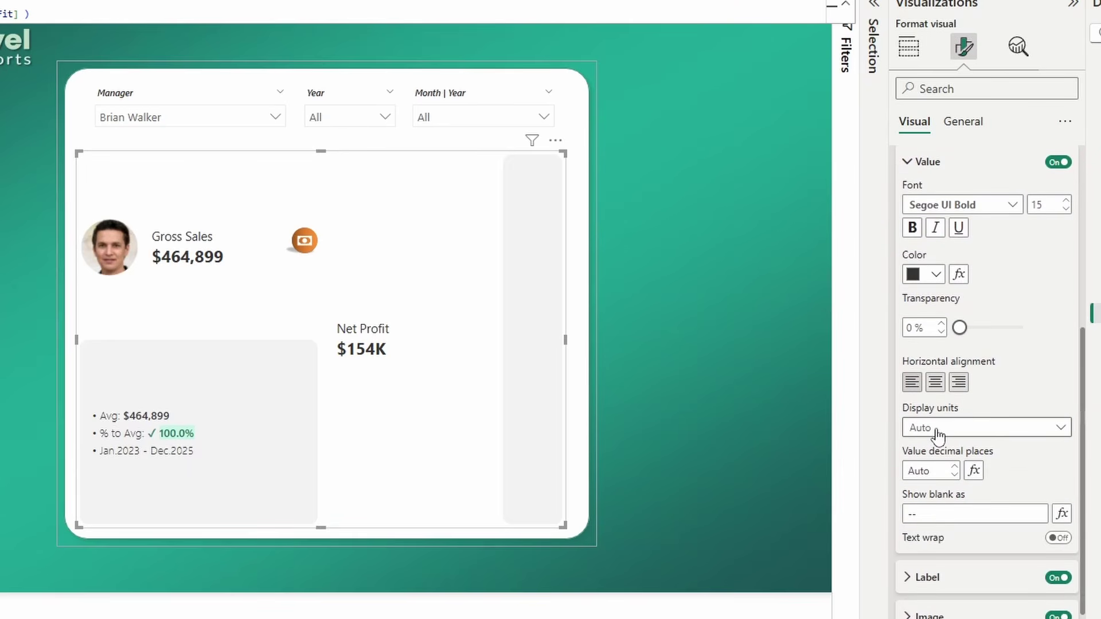
pyautogui.click(934, 431)
pyautogui.click(937, 466)
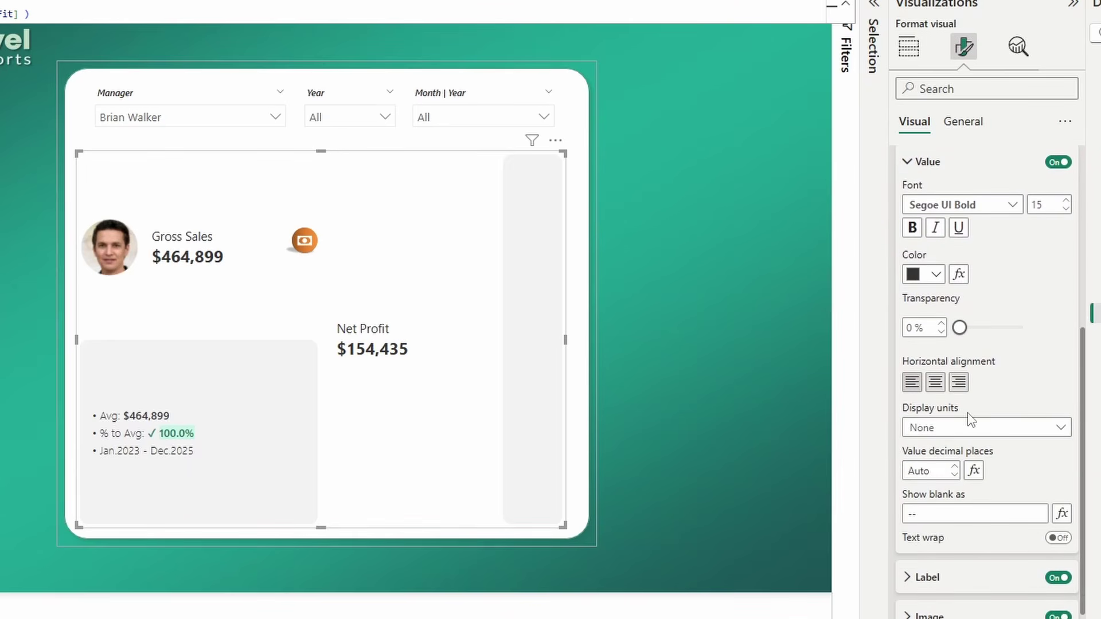
# Upload the green chart icon as the callout image for the Net Profit card.
pyautogui.scroll(-3, 968, 411)
pyautogui.click(940, 487)
pyautogui.scroll(-4, 945, 474)
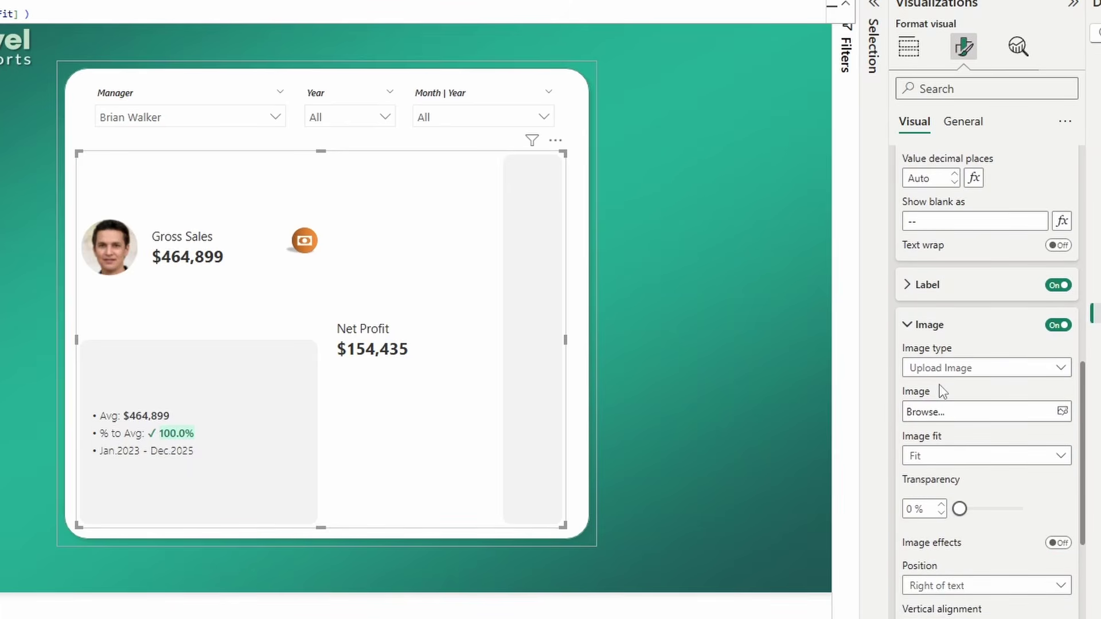
pyautogui.scroll(10, 941, 392)
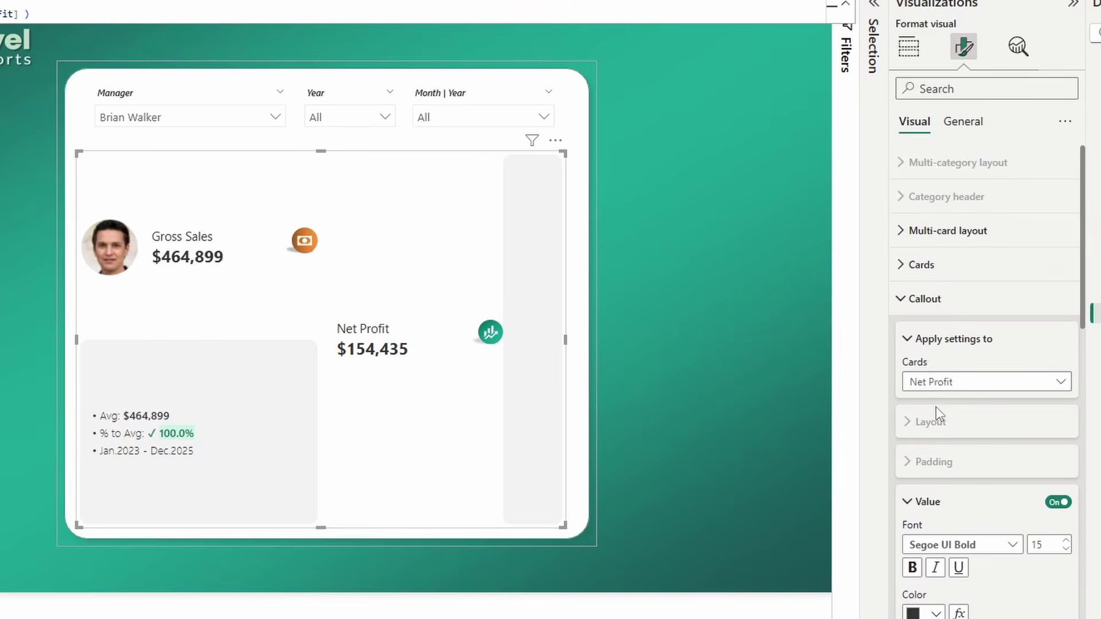
pyautogui.click(939, 312)
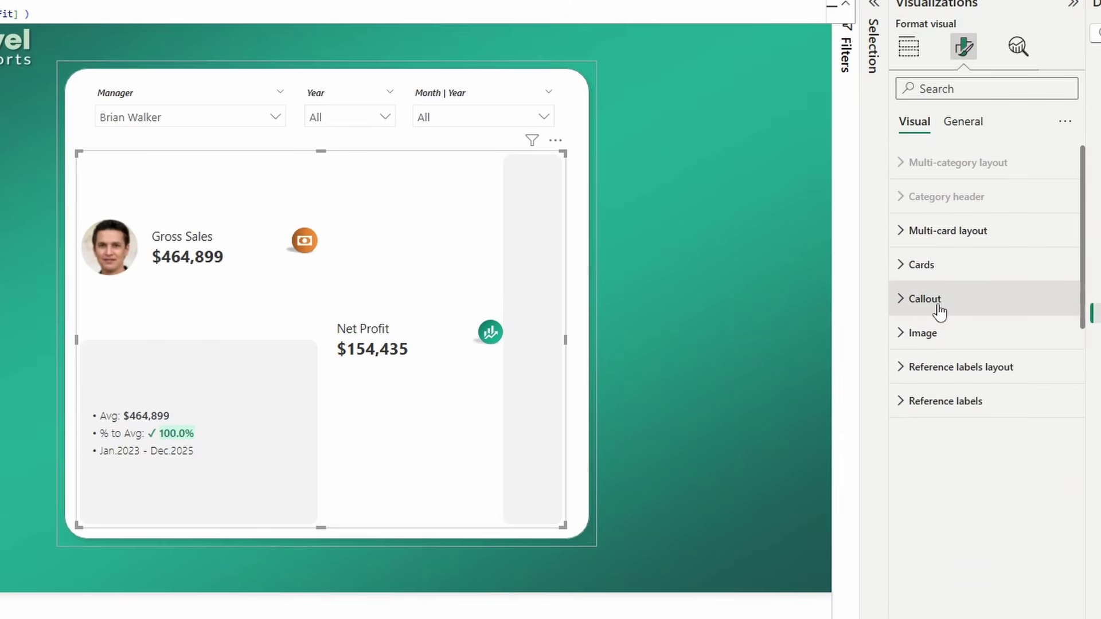
# Add Net Profit Goal, Net Profit % to Goal Text Symbol and Period in View as reference labels of the Net Profit card.
pyautogui.click(945, 401)
pyautogui.scroll(-1, 949, 414)
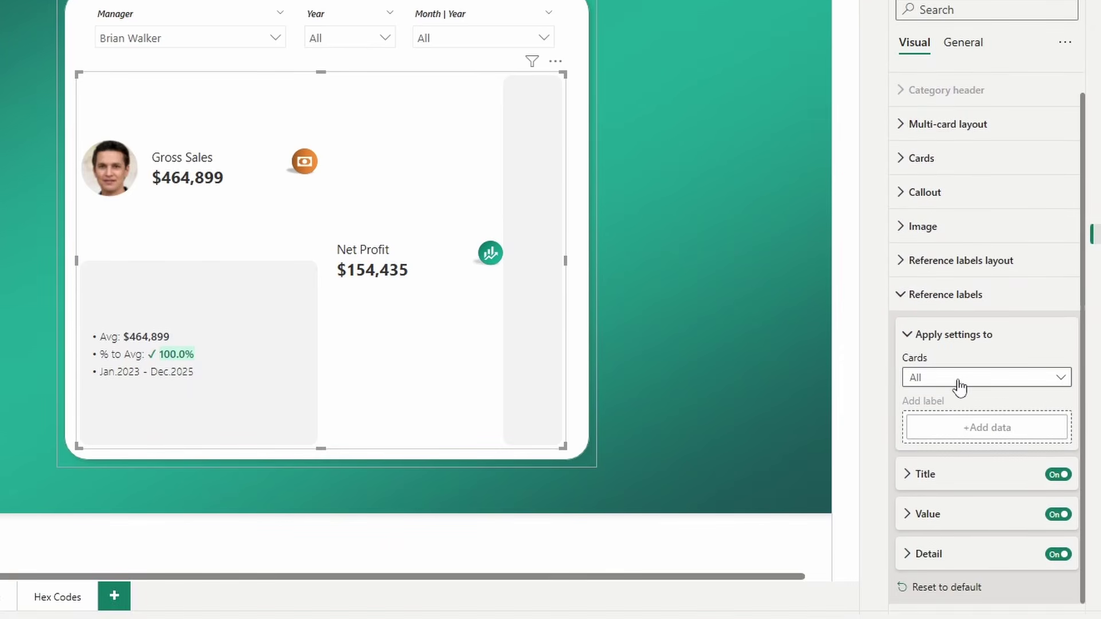
pyautogui.click(960, 386)
pyautogui.click(958, 436)
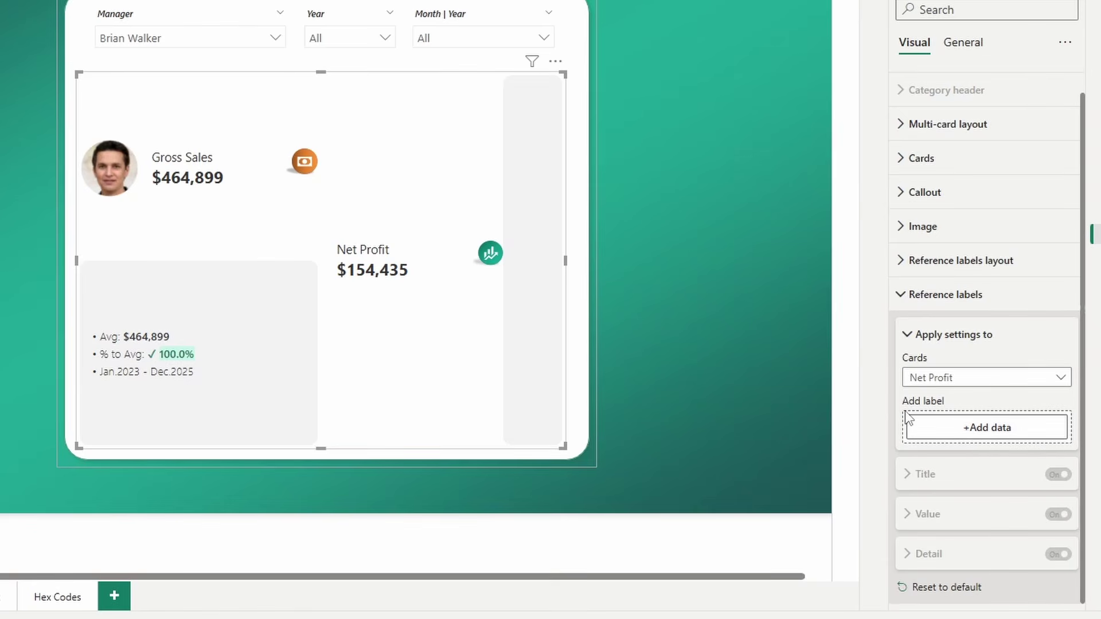
pyautogui.moveTo(889, 414); pyautogui.dragTo(819, 413)
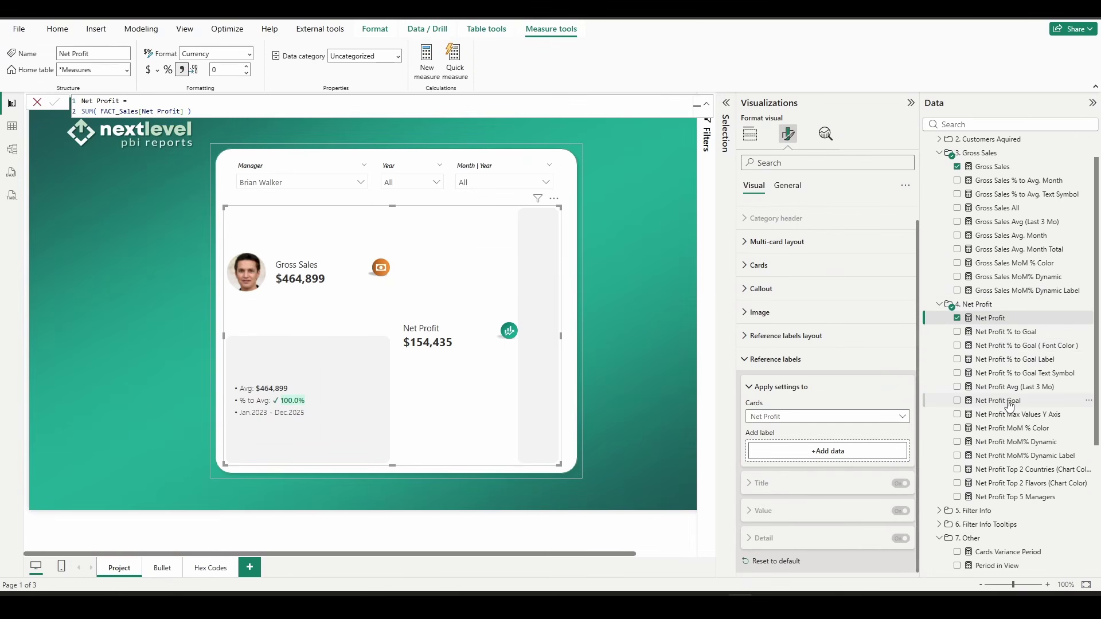
pyautogui.moveTo(1003, 401); pyautogui.dragTo(860, 457)
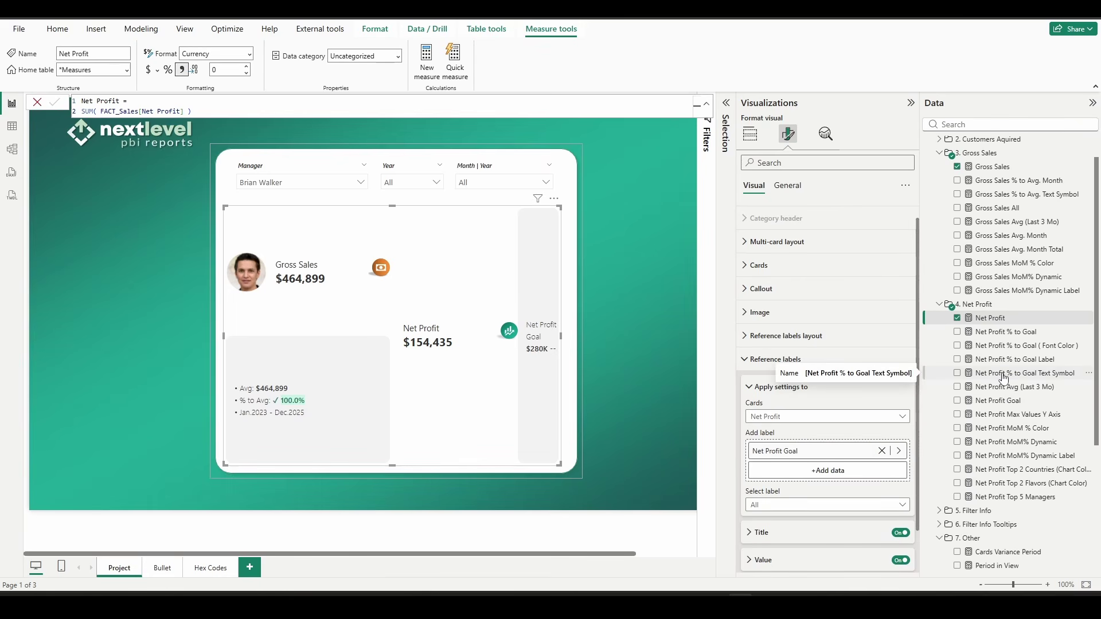
pyautogui.moveTo(1003, 377); pyautogui.dragTo(825, 477)
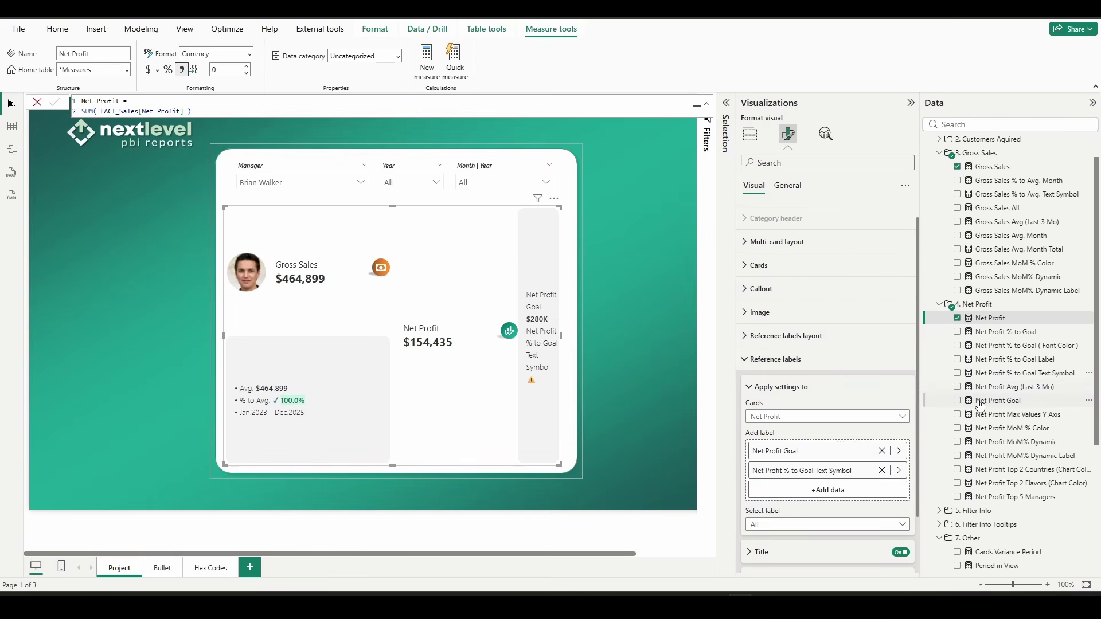
pyautogui.scroll(-3, 980, 405)
pyautogui.moveTo(992, 393); pyautogui.dragTo(833, 490)
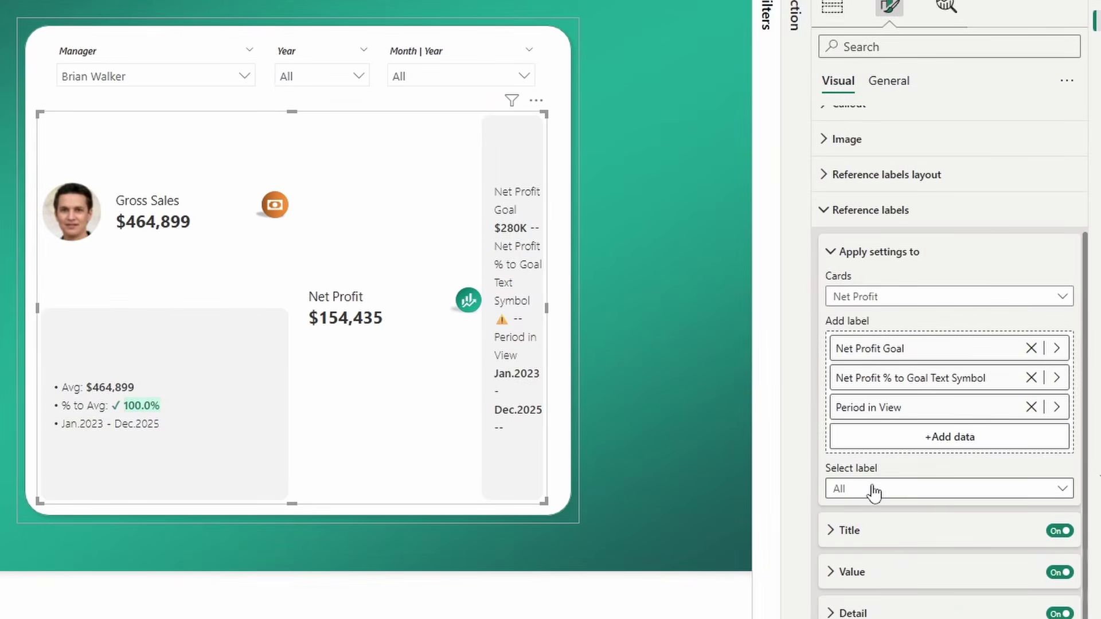
# Add the Net Profit % to Goal measure as the detail of the Net Profit % to Goal Text Symbol label.
pyautogui.click(873, 492)
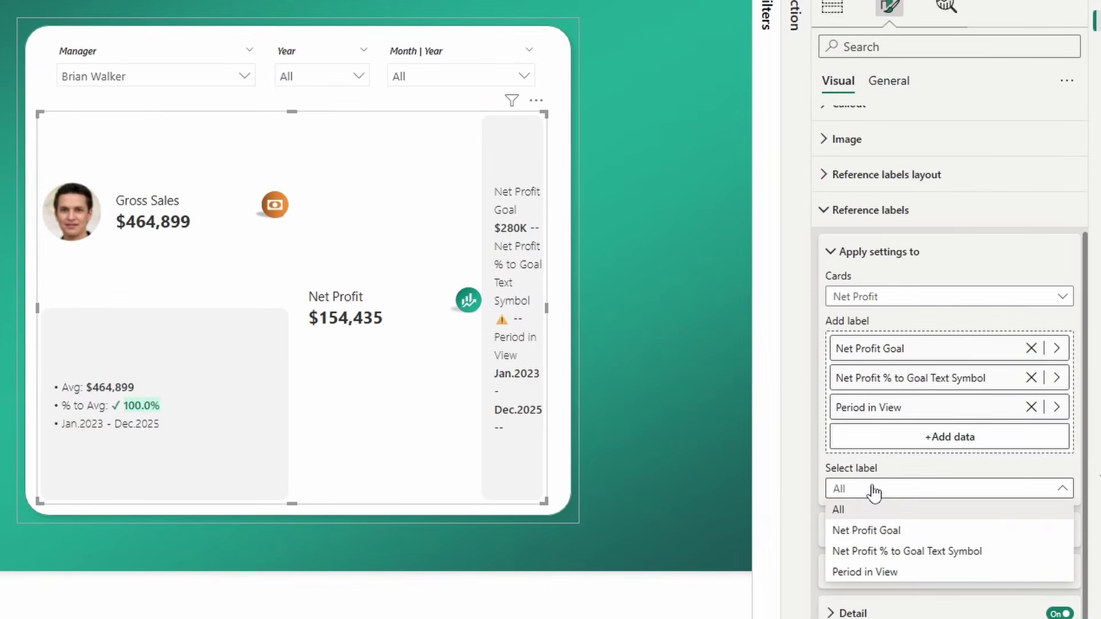
pyautogui.click(900, 552)
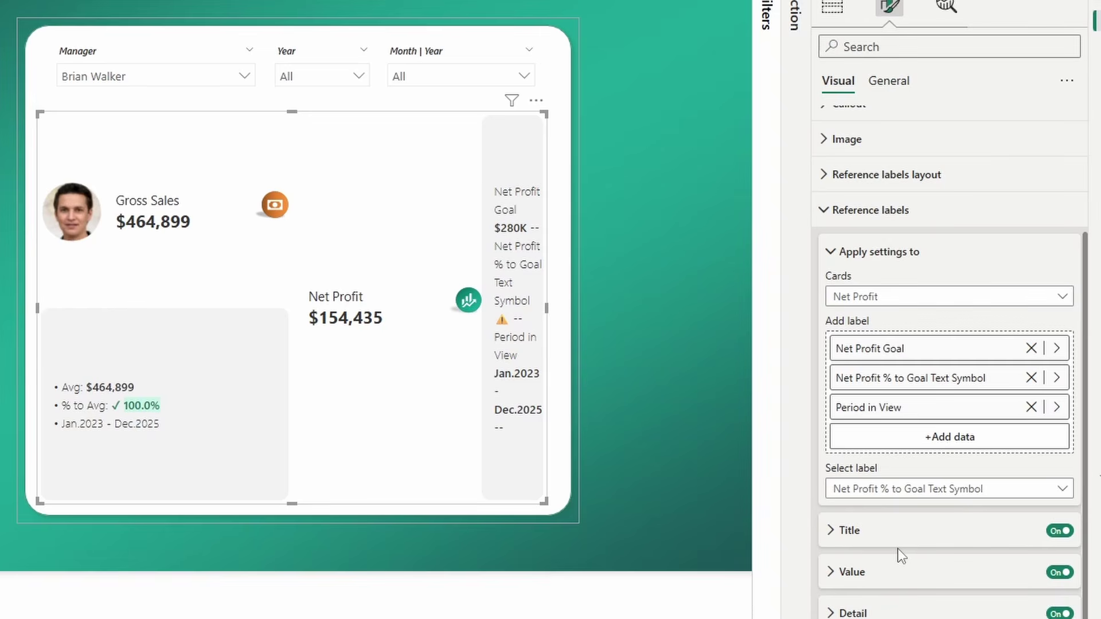
pyautogui.click(897, 613)
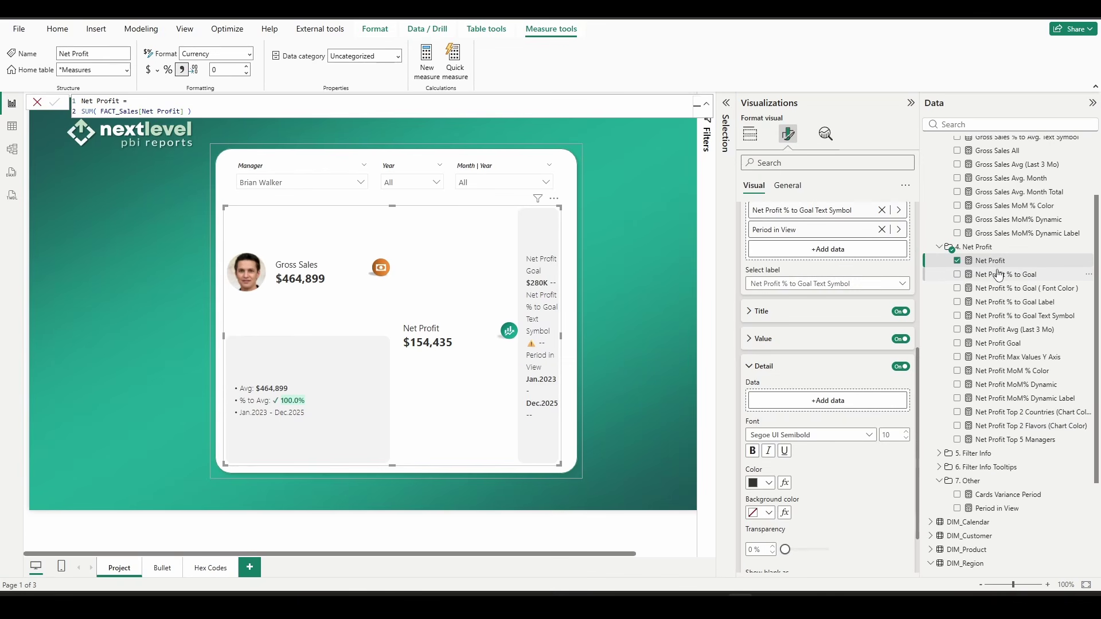
pyautogui.moveTo(998, 274); pyautogui.dragTo(805, 406)
# Give the Net Profit Goal reference label the custom title "• Goal:".
pyautogui.scroll(2, 806, 405)
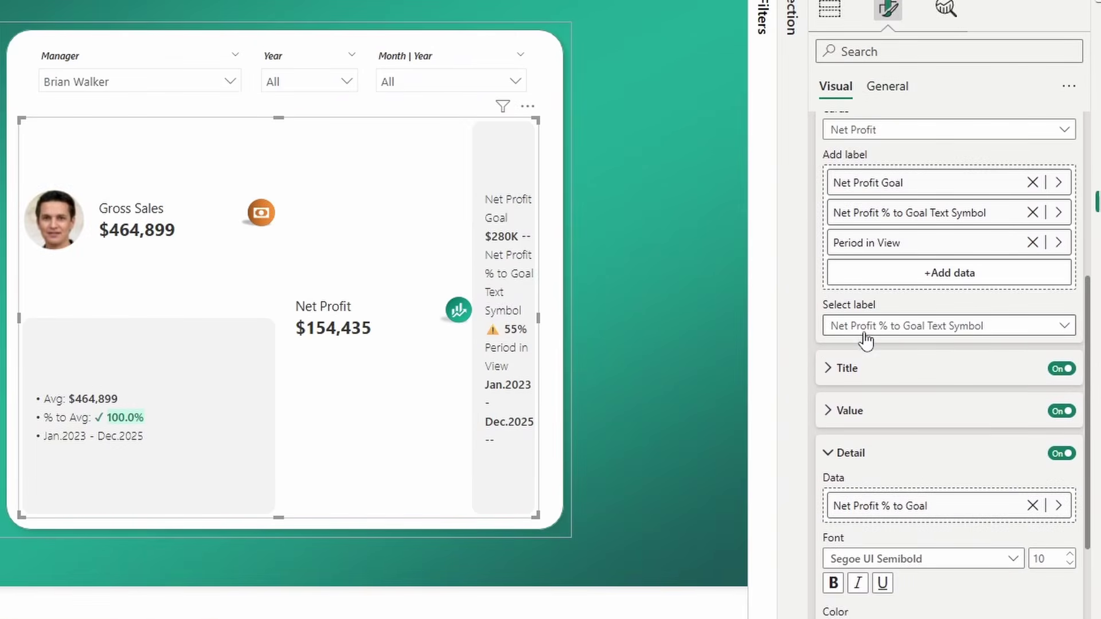
pyautogui.click(866, 327)
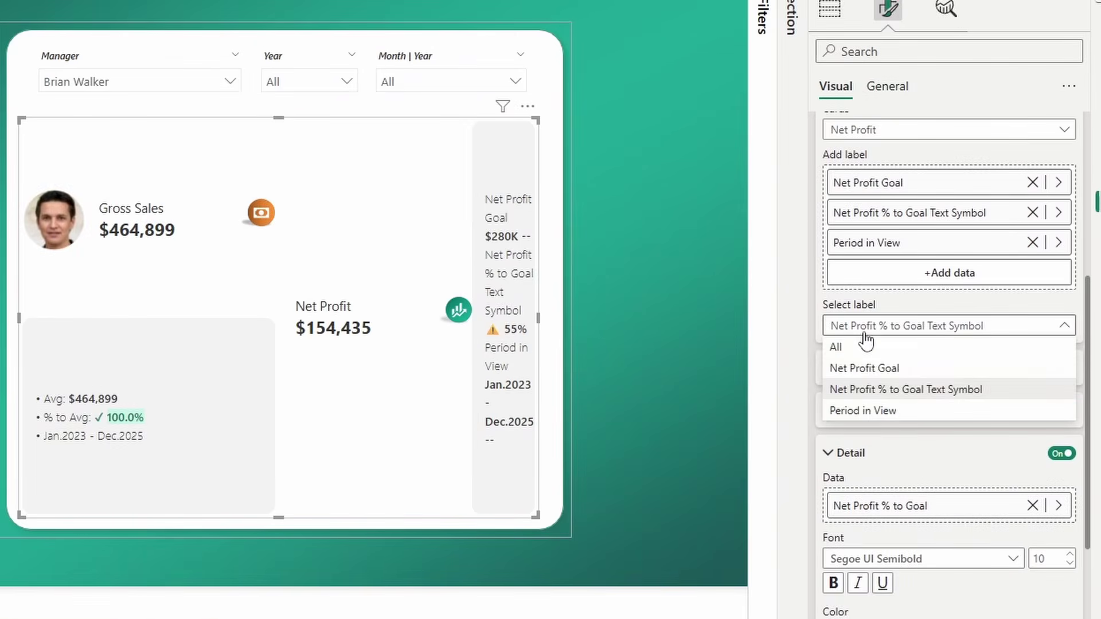
pyautogui.click(860, 370)
pyautogui.click(866, 378)
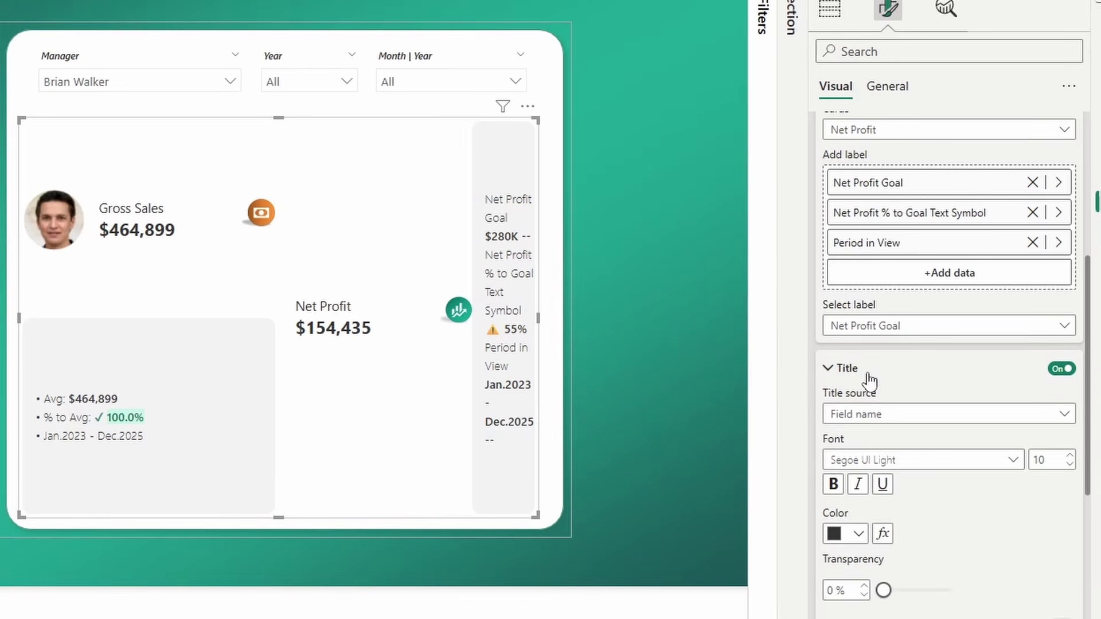
pyautogui.click(903, 415)
pyautogui.click(879, 436)
pyautogui.click(902, 456)
pyautogui.write('• Goal:')
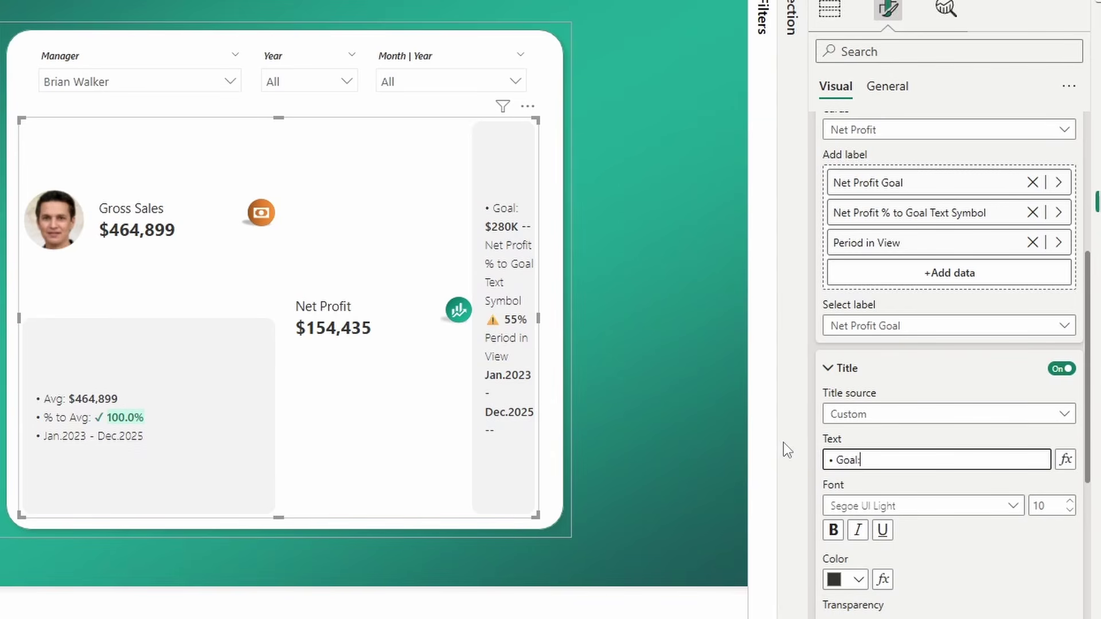
# Turn off the Net Profit Goal label's detail and set its value's display units to None.
pyautogui.scroll(-4, 955, 494)
pyautogui.scroll(-1, 955, 494)
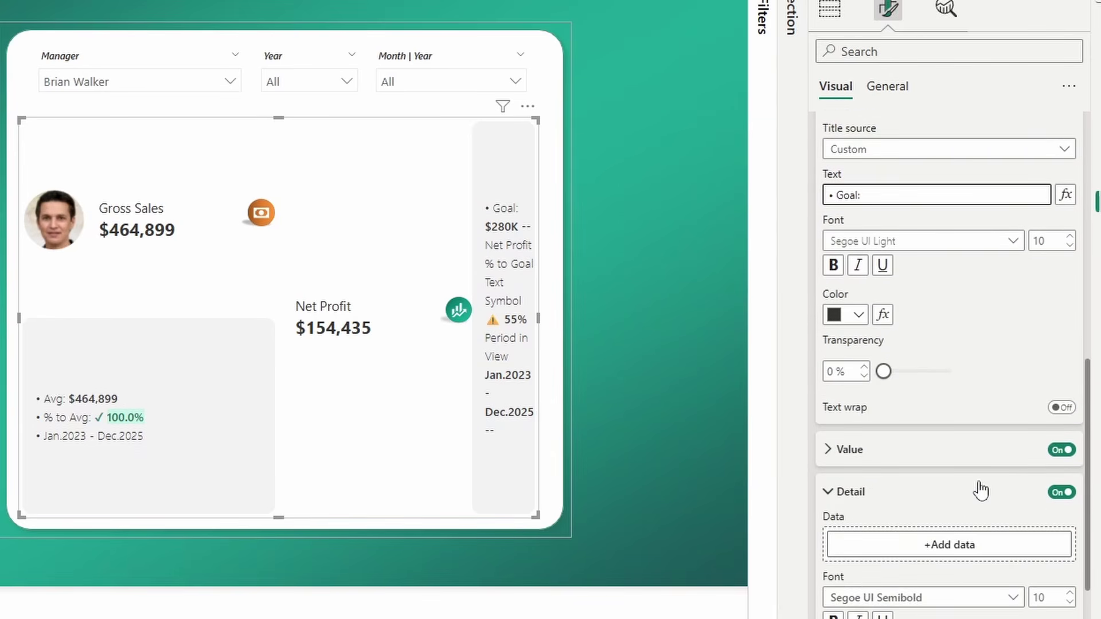
pyautogui.click(1060, 493)
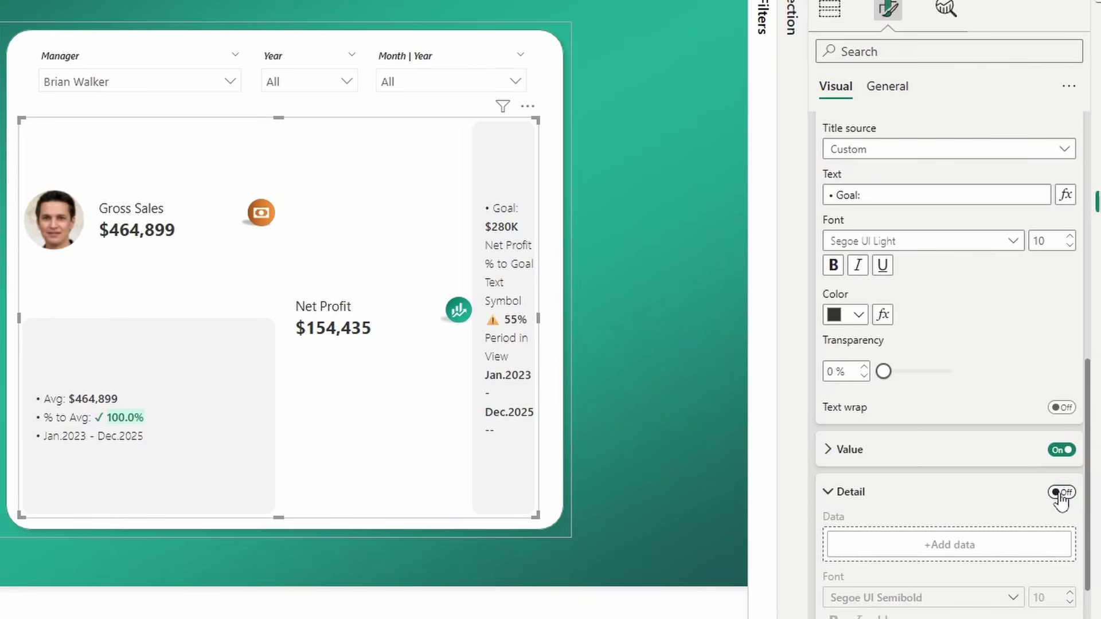
pyautogui.click(870, 451)
pyautogui.scroll(-3, 871, 455)
pyautogui.scroll(-2, 872, 457)
pyautogui.click(874, 421)
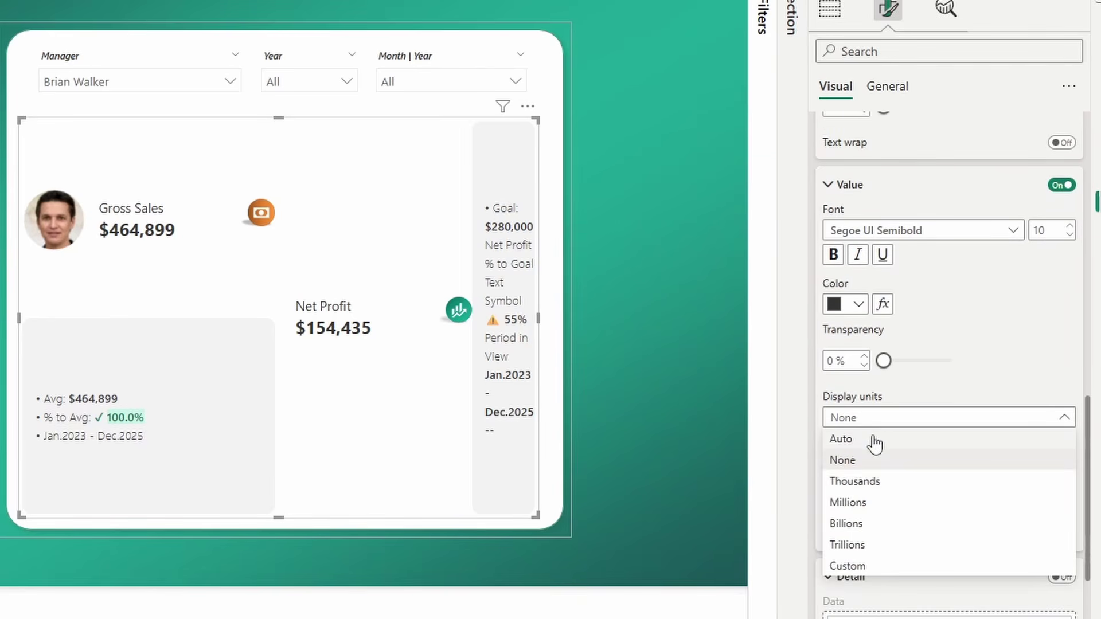
pyautogui.click(869, 458)
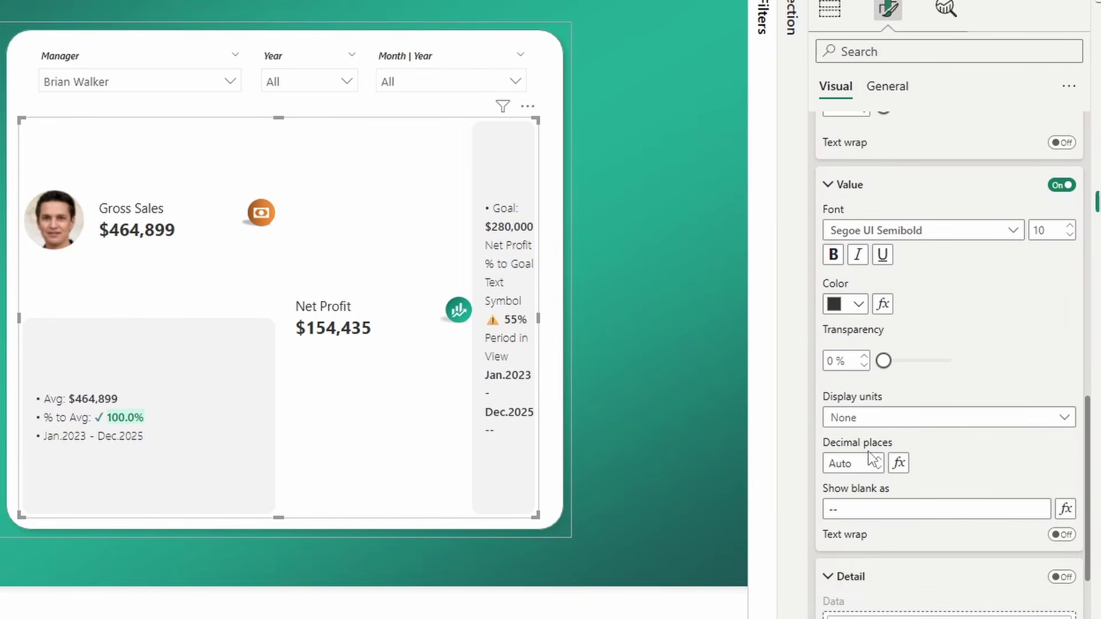
# Give the Net Profit % to Goal Text Symbol reference label the custom title "• % to Goal".
pyautogui.scroll(9, 871, 459)
pyautogui.click(895, 332)
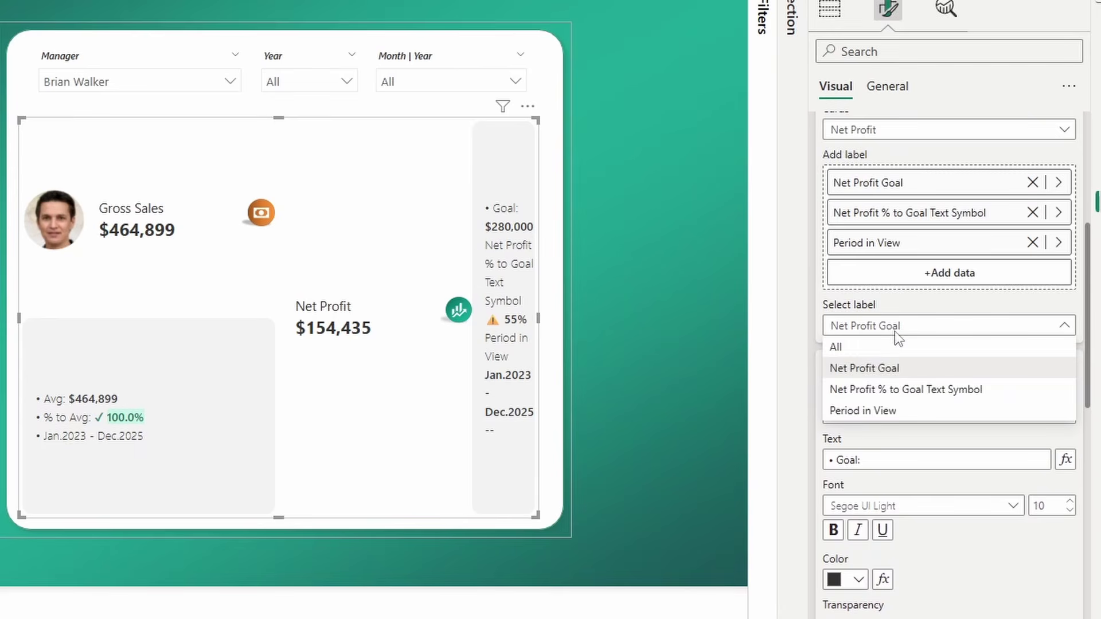
pyautogui.click(889, 389)
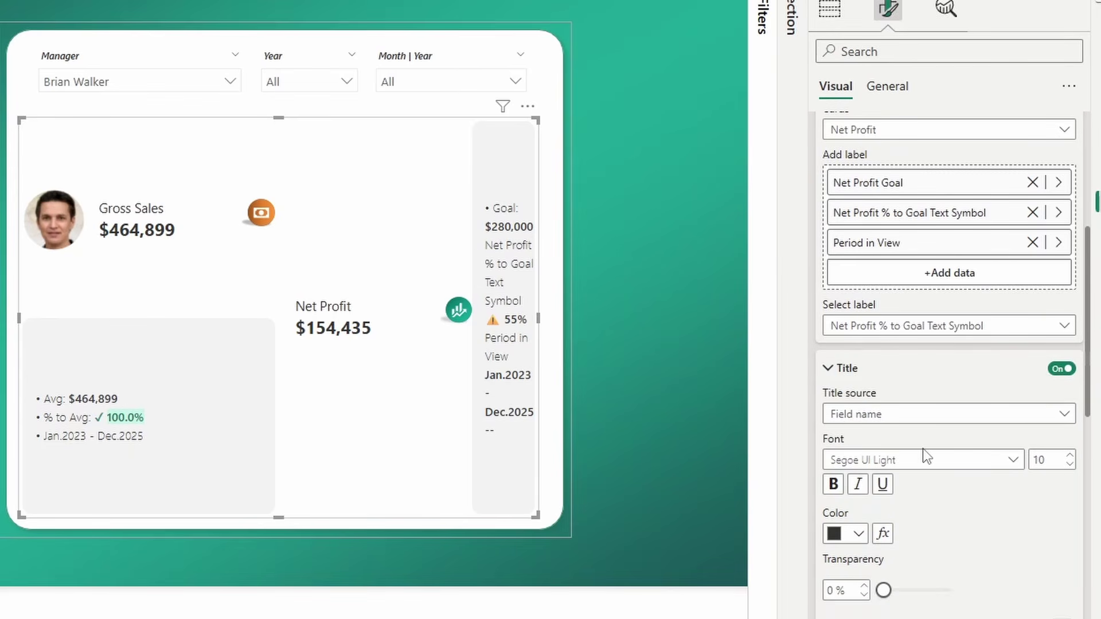
pyautogui.click(877, 414)
pyautogui.click(874, 437)
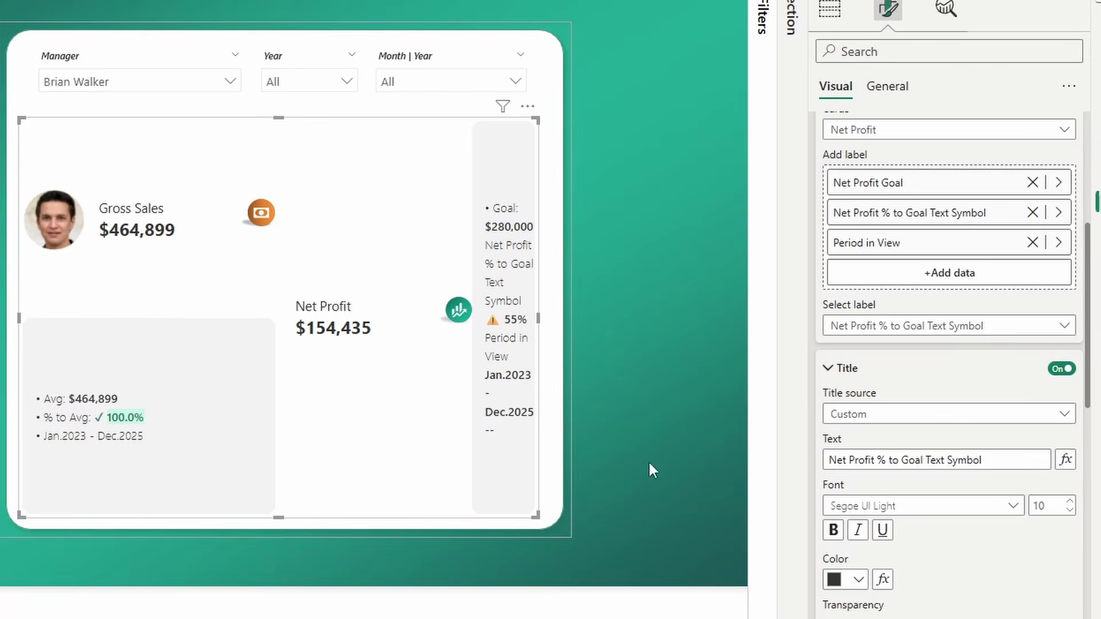
pyautogui.hotkey('ctrl', 'a')
pyautogui.write('• % to Goal')
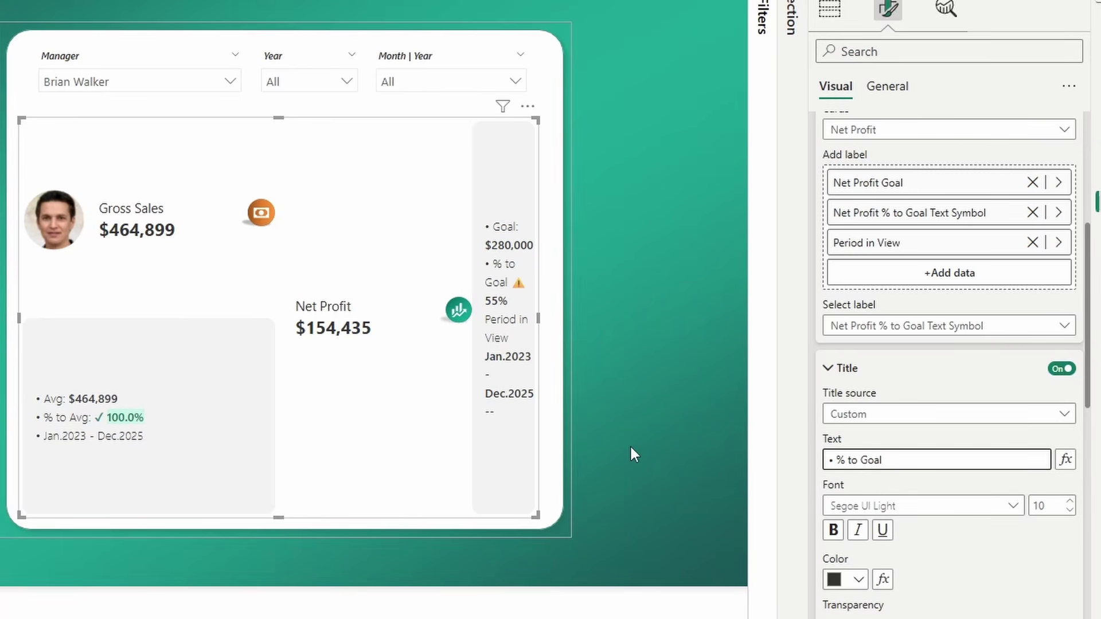
# Set the value color of the Net Profit % to Goal Text Symbol label to green #328670.
pyautogui.scroll(-8, 924, 493)
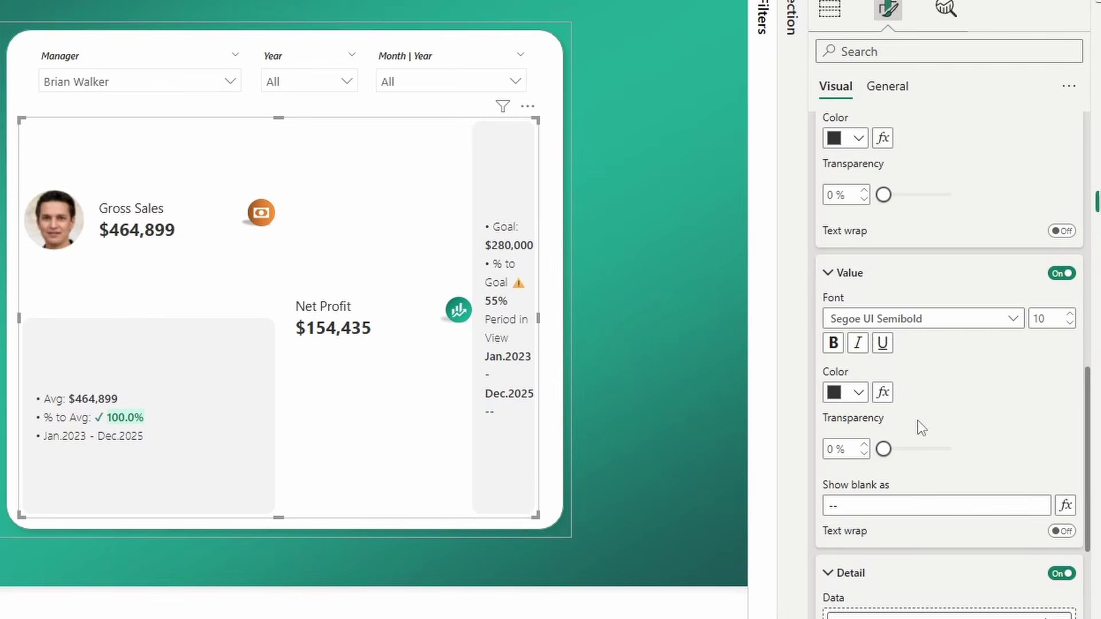
pyautogui.click(858, 395)
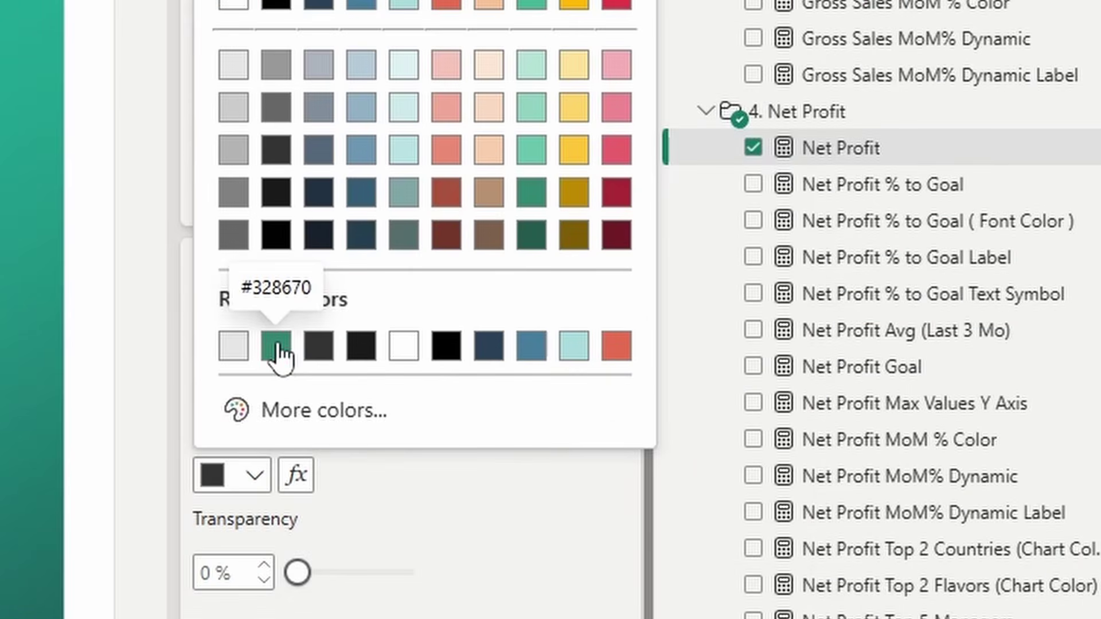
pyautogui.click(277, 349)
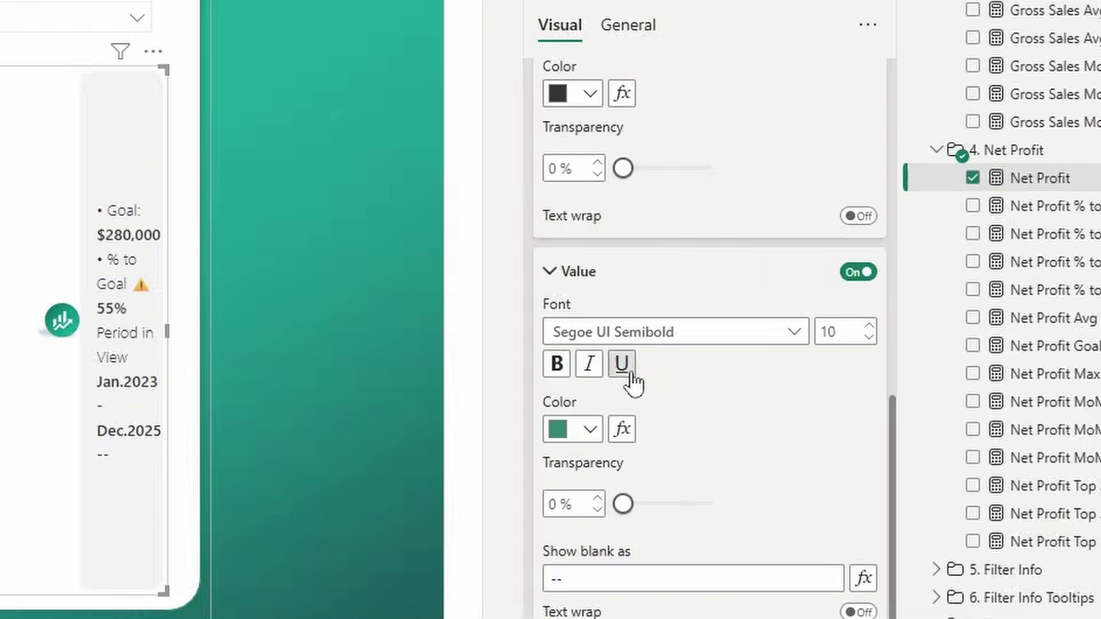
# Color the label's detail font by rules on Net Profit % to Goal: dark red below 0.4, dark yellow from 0.4 to 0.99, green from 0.99.
pyautogui.scroll(-5, 401, 561)
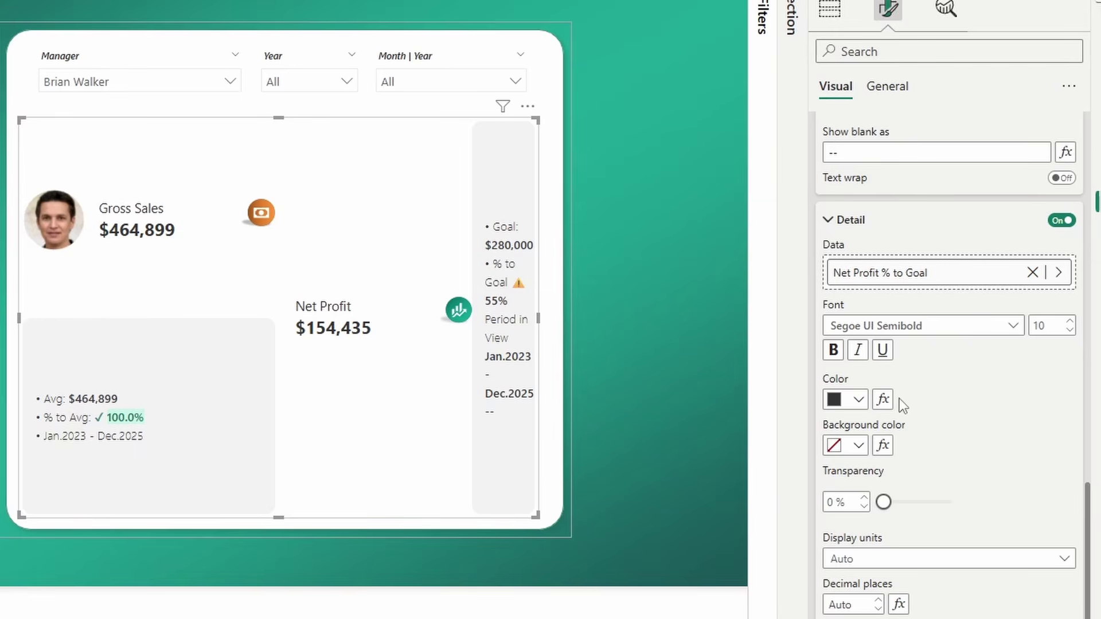
pyautogui.click(882, 399)
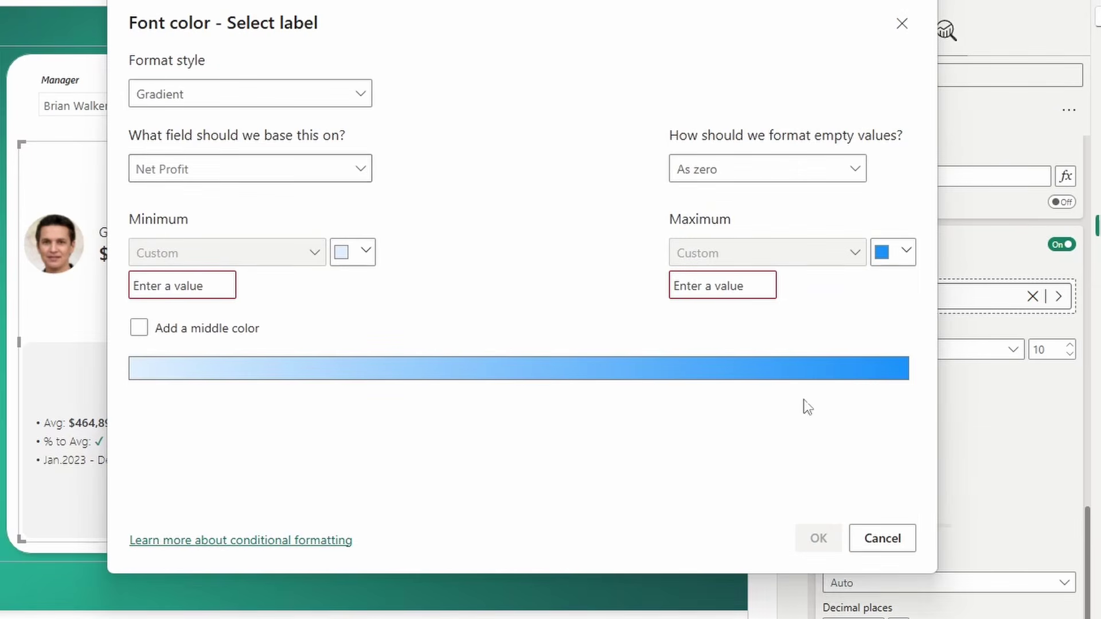
pyautogui.click(241, 95)
pyautogui.click(172, 148)
pyautogui.click(246, 168)
pyautogui.click(179, 404)
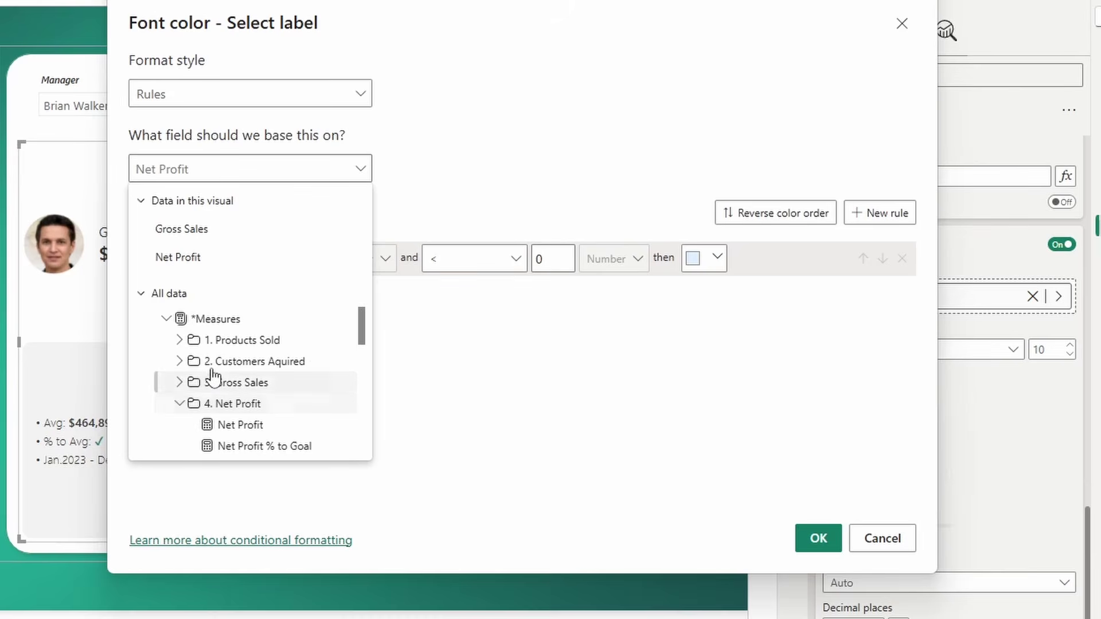
pyautogui.scroll(-3, 213, 378)
pyautogui.click(286, 356)
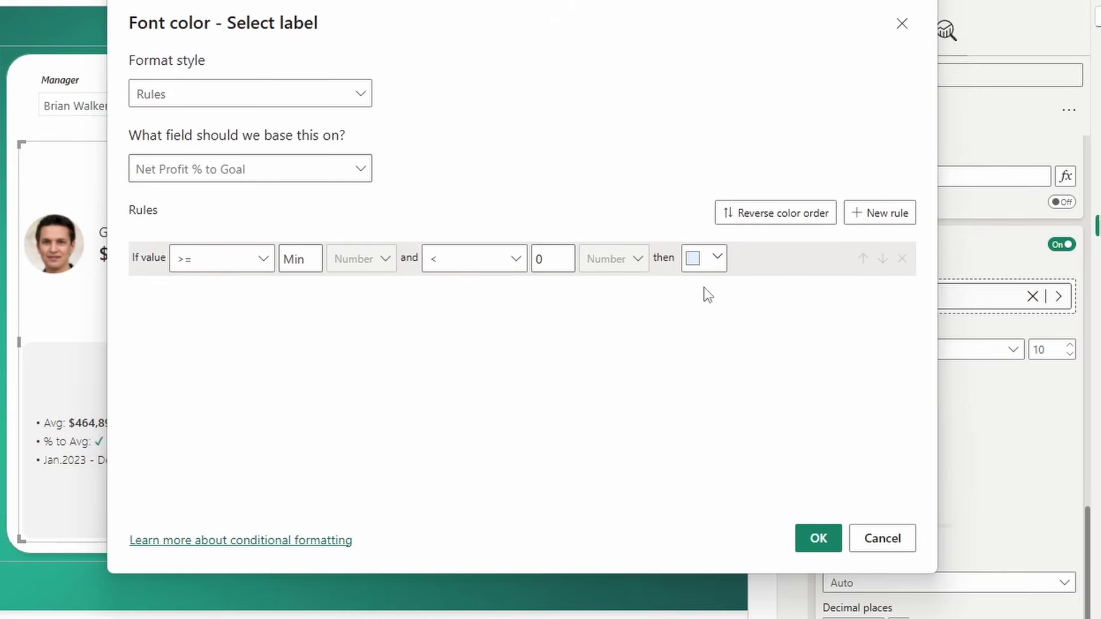
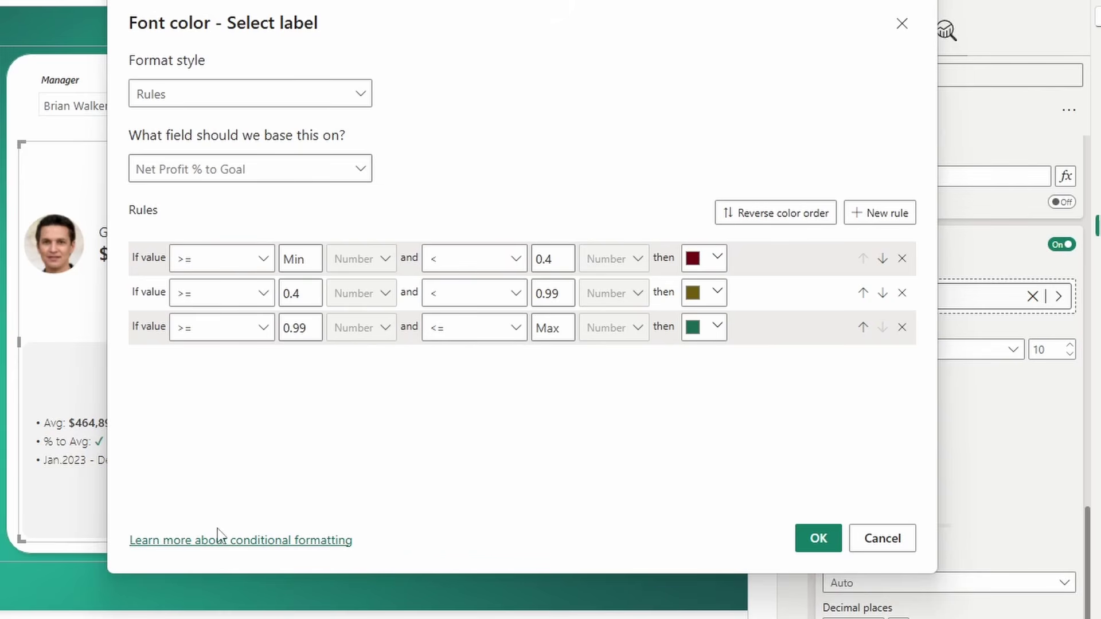
pyautogui.click(826, 538)
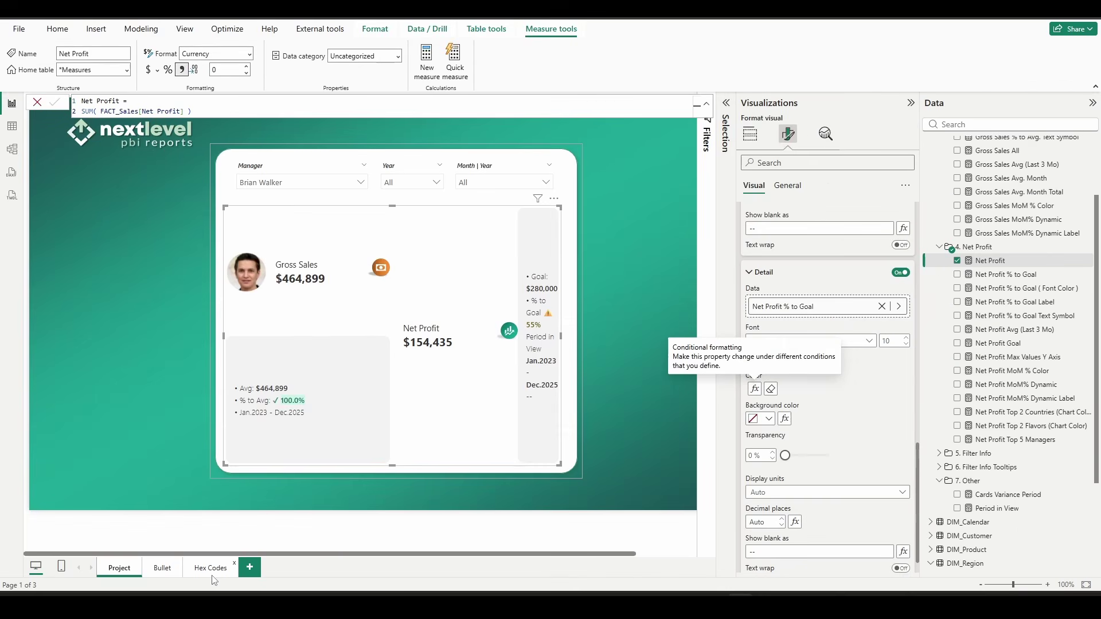
# Look up the red, yellow and green KPI text codes on the Hex Codes page and return to the Project page.
pyautogui.click(215, 570)
pyautogui.doubleClick(320, 215)
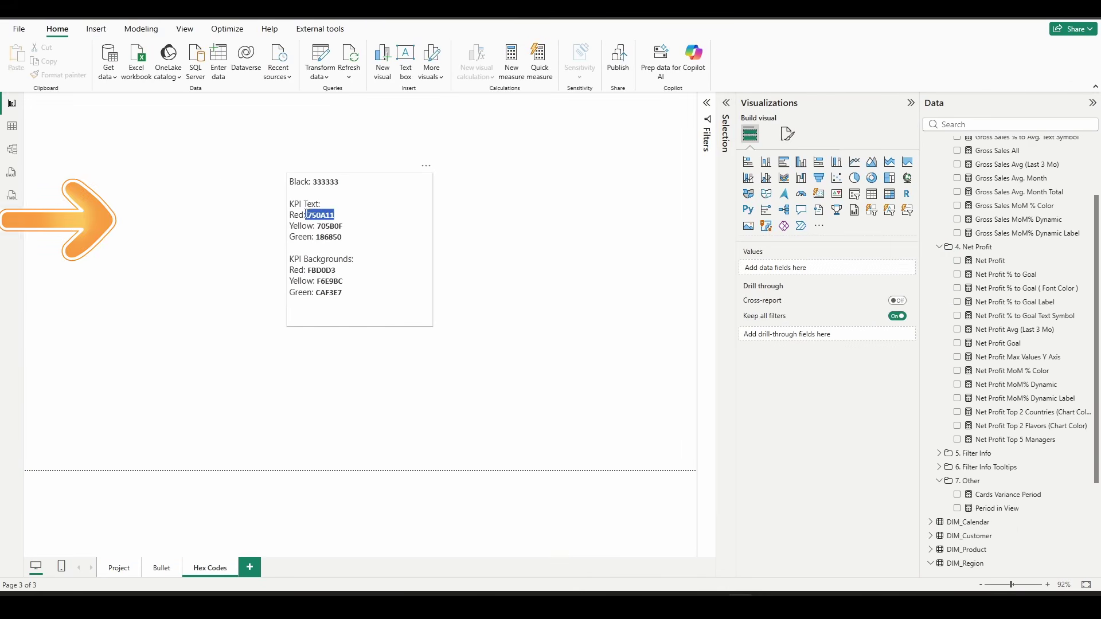
pyautogui.doubleClick(329, 226)
pyautogui.doubleClick(328, 236)
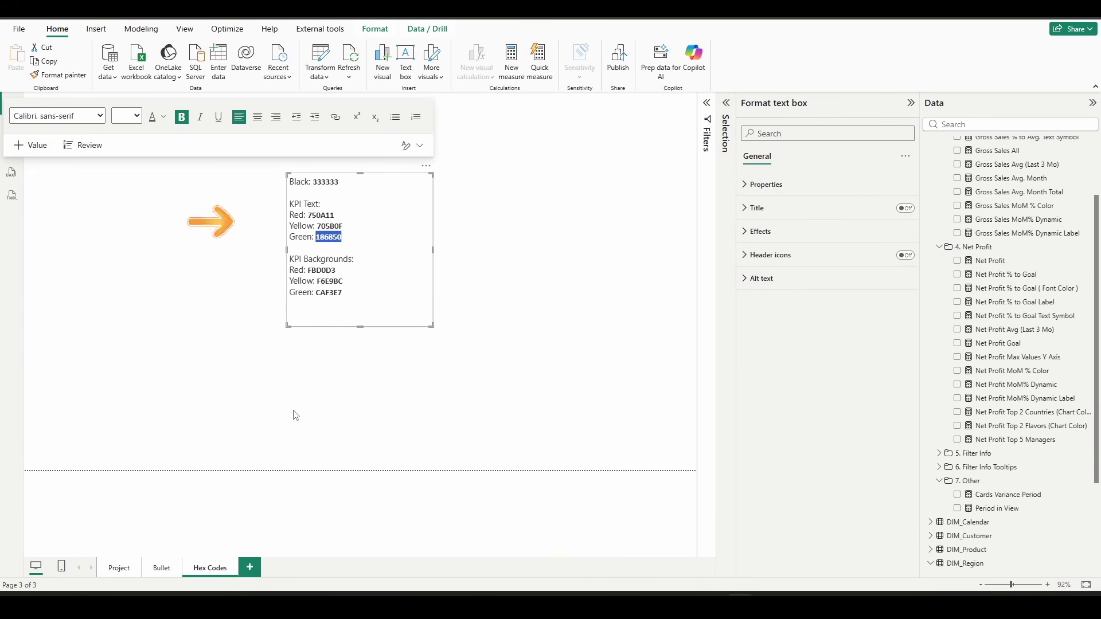
pyautogui.click(161, 575)
# Color the detail background by rules on Net Profit % to Goal: light red below 0.4, light yellow from 0.4 to 0.99, light green from 0.99.
pyautogui.click(799, 382)
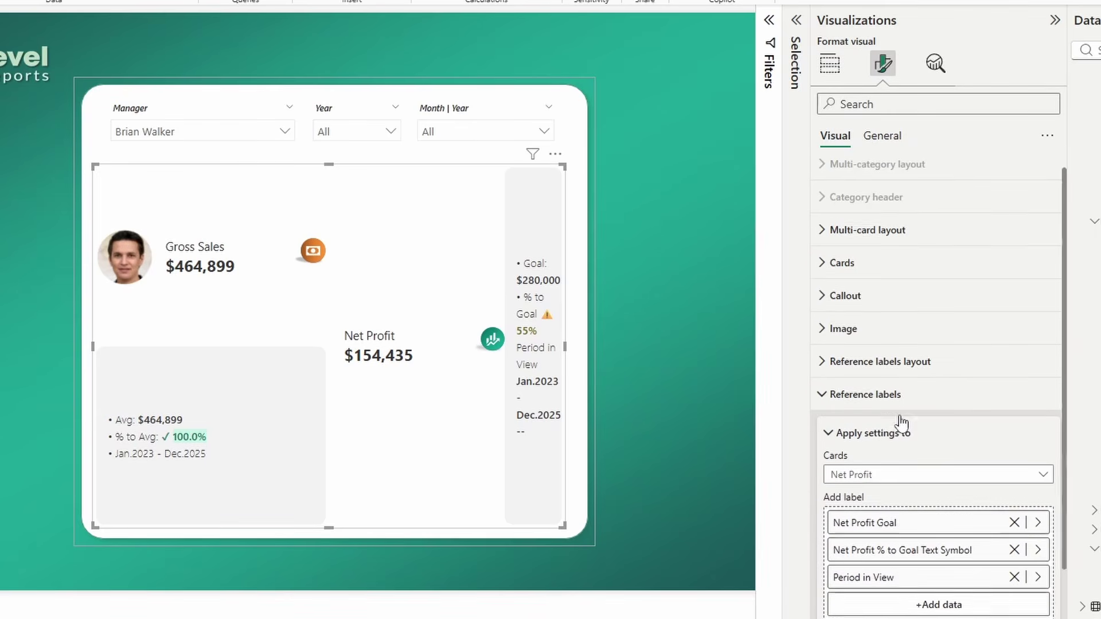
pyautogui.scroll(-2, 900, 427)
pyautogui.scroll(-6, 865, 592)
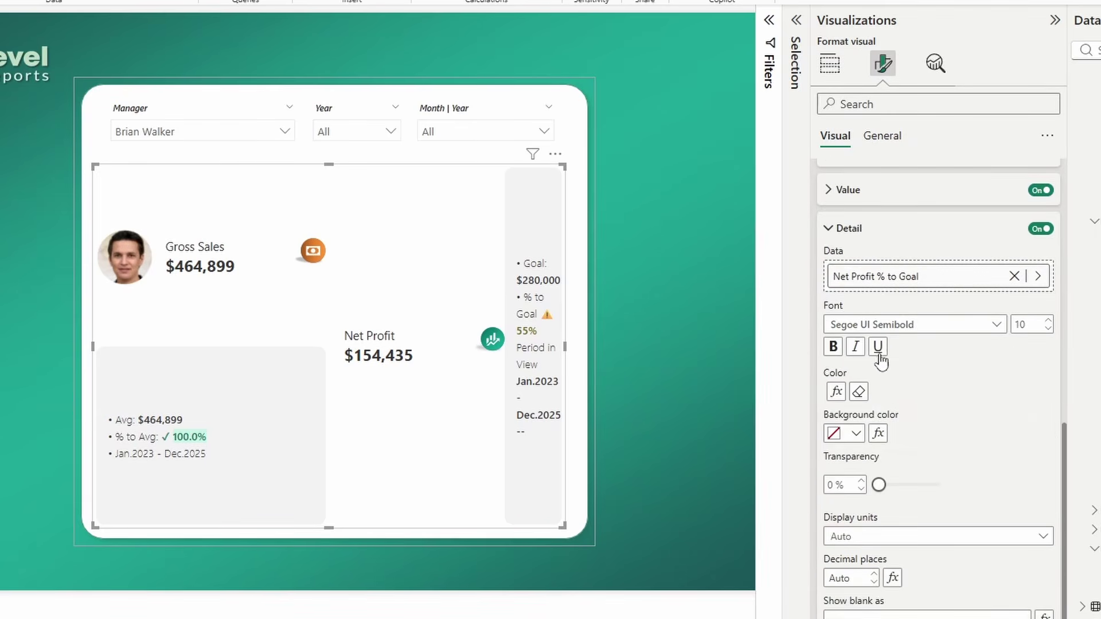
pyautogui.click(880, 434)
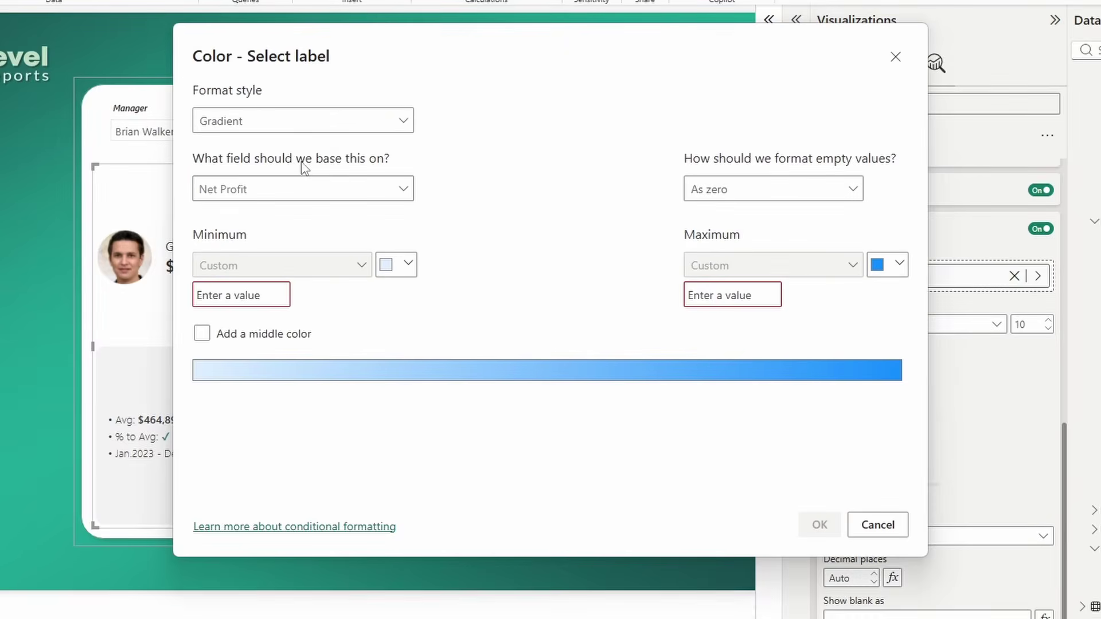
pyautogui.click(303, 189)
pyautogui.scroll(-2, 245, 370)
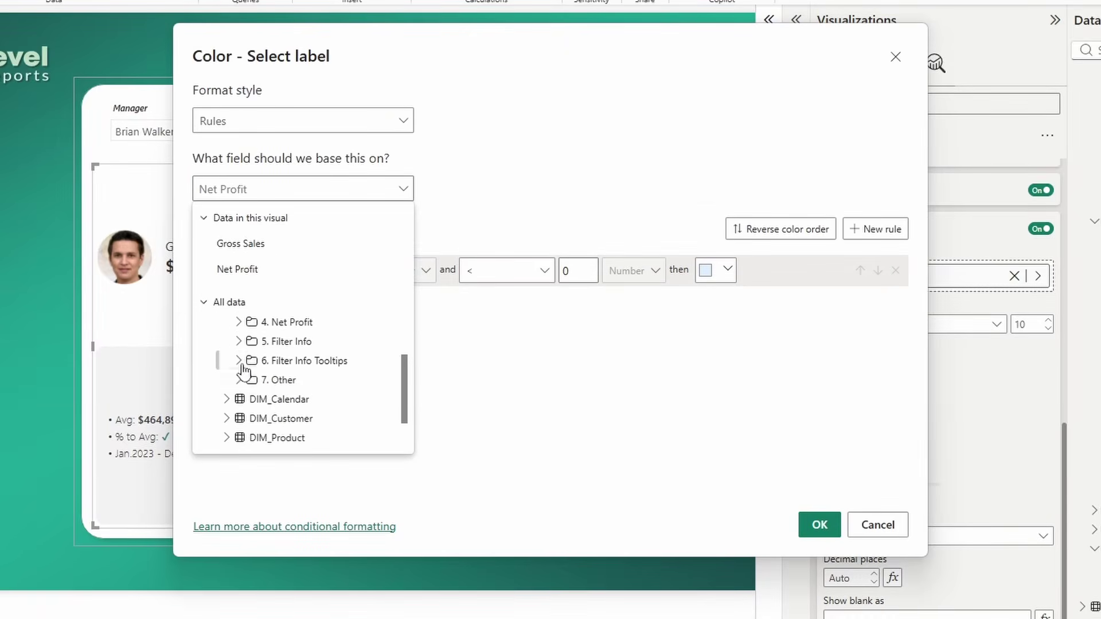
pyautogui.click(239, 322)
pyautogui.click(293, 361)
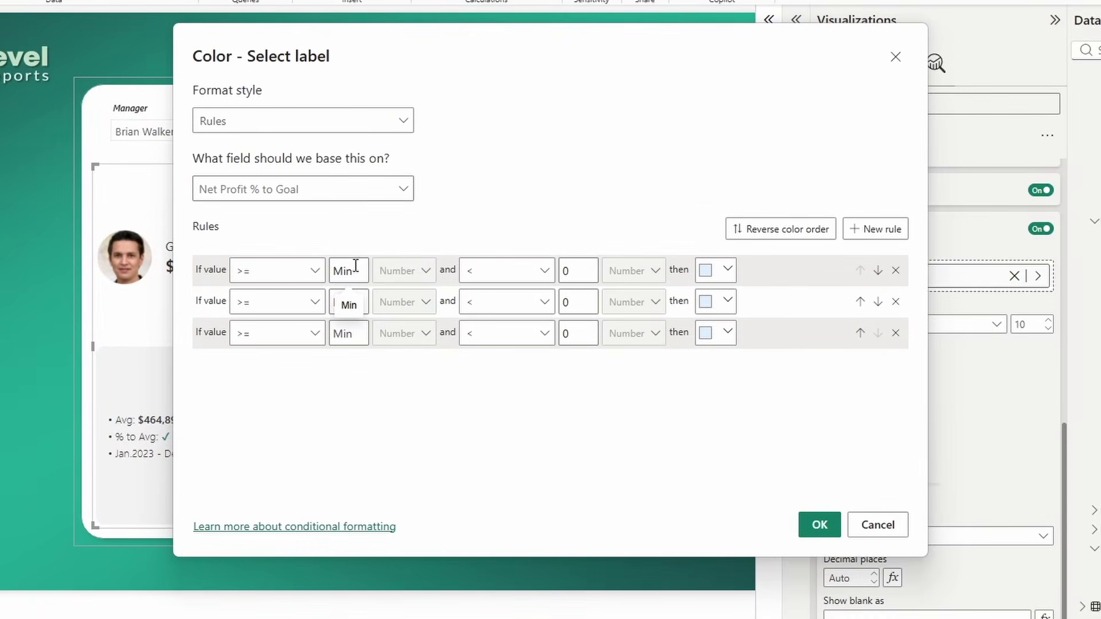
pyautogui.click(507, 332)
pyautogui.click(494, 386)
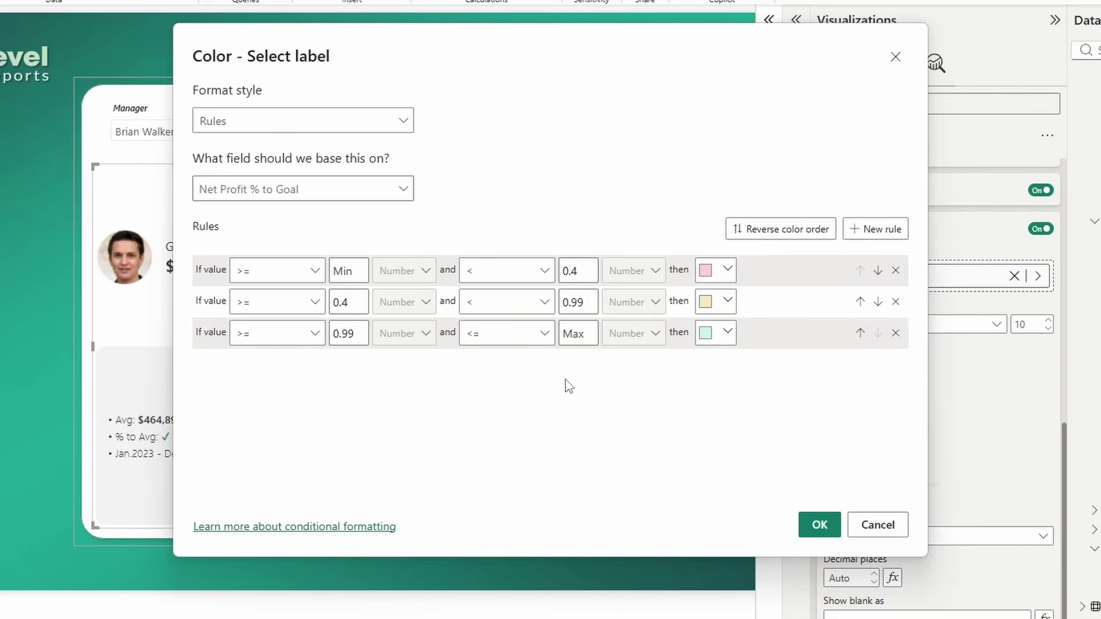
pyautogui.click(819, 524)
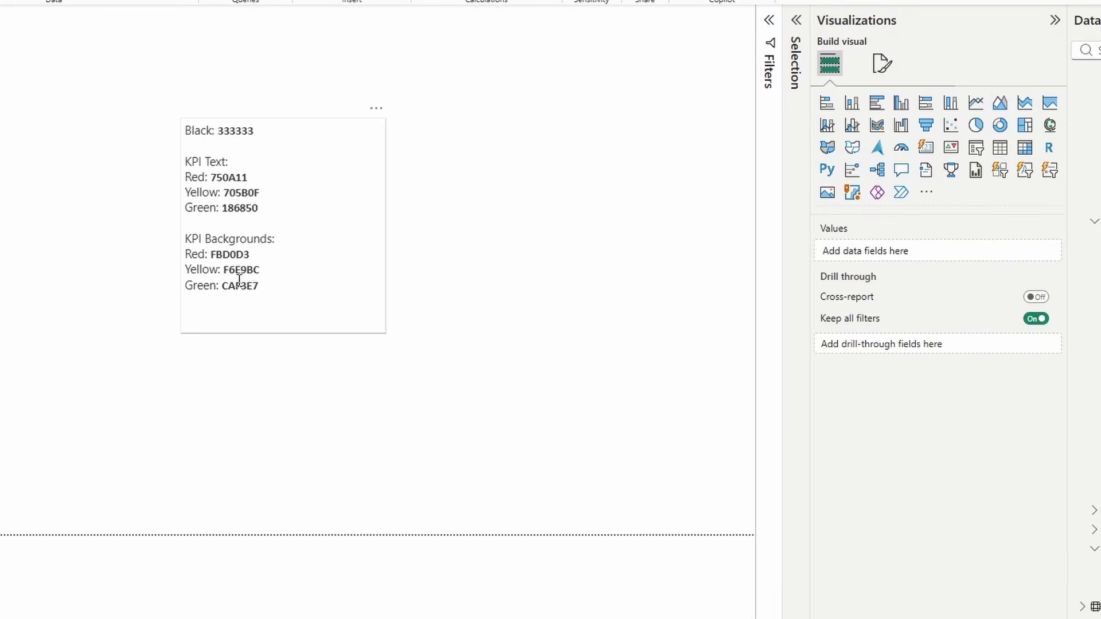
pyautogui.moveTo(254, 256); pyautogui.dragTo(210, 254)
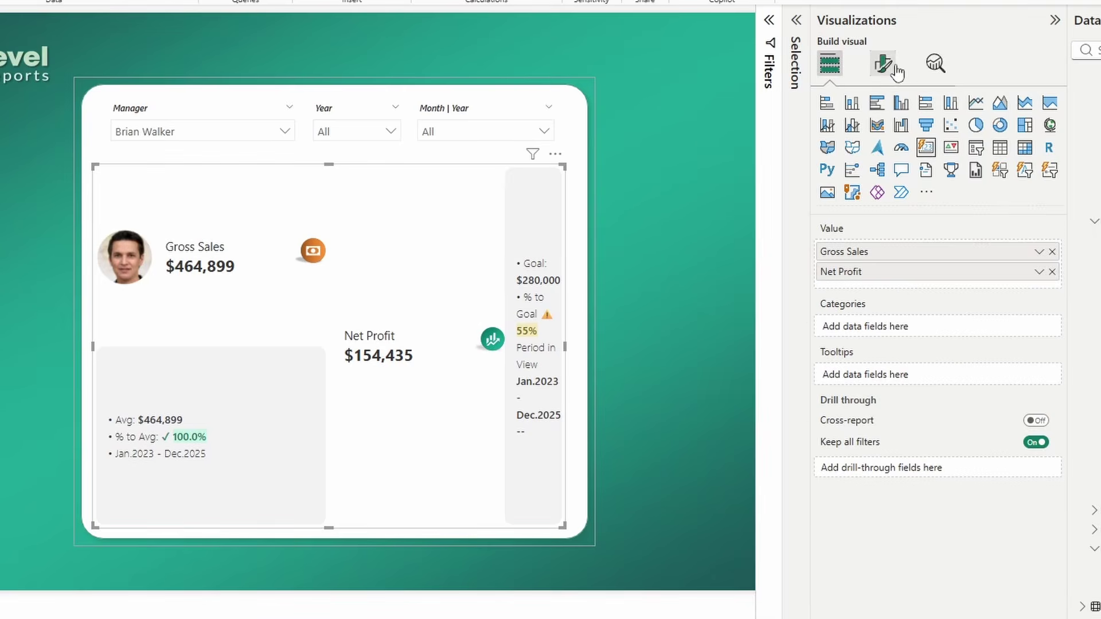
# Select the Net Profit card's Period in View reference label and turn off its detail.
pyautogui.click(886, 64)
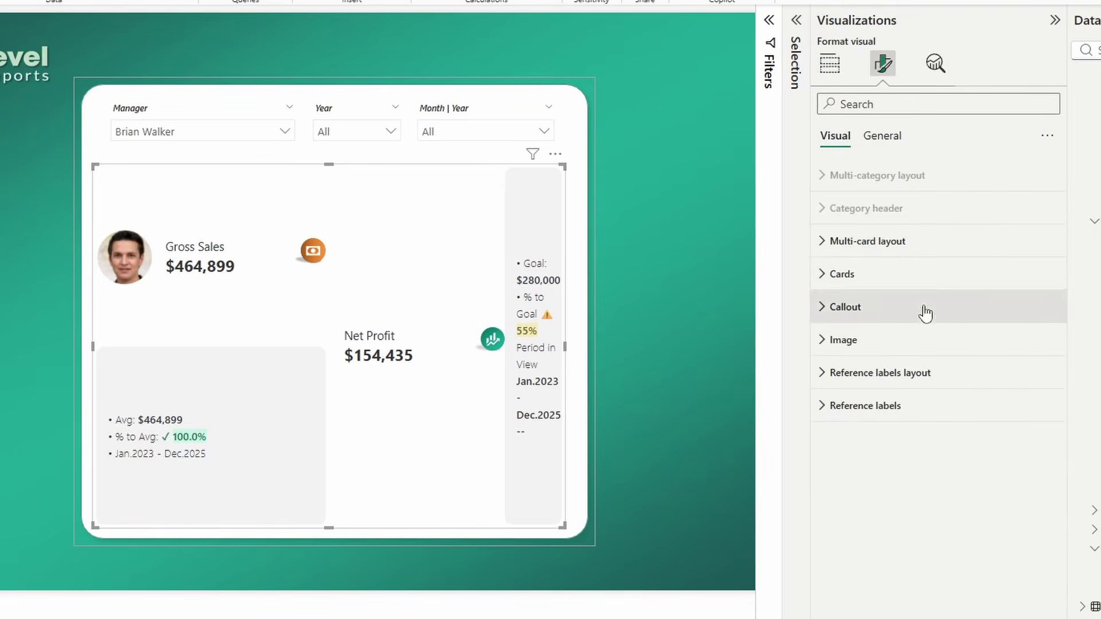
pyautogui.click(917, 407)
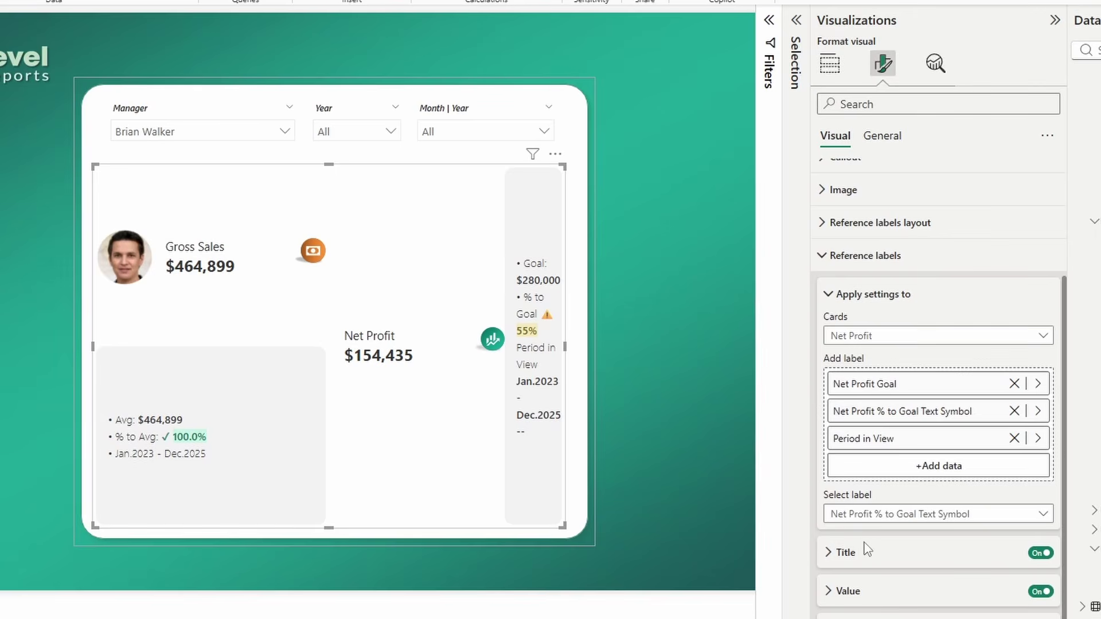
pyautogui.click(866, 515)
pyautogui.click(877, 591)
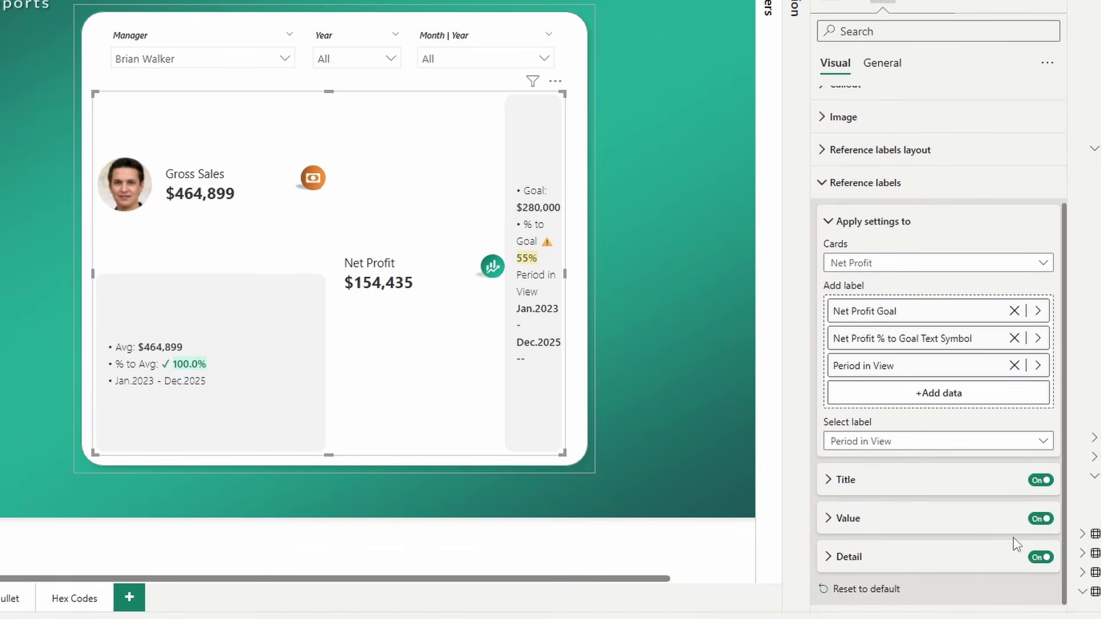
pyautogui.click(1039, 557)
# Give the Period in View reference label a custom title consisting of only a bullet, "•".
pyautogui.click(887, 487)
pyautogui.scroll(-3, 883, 490)
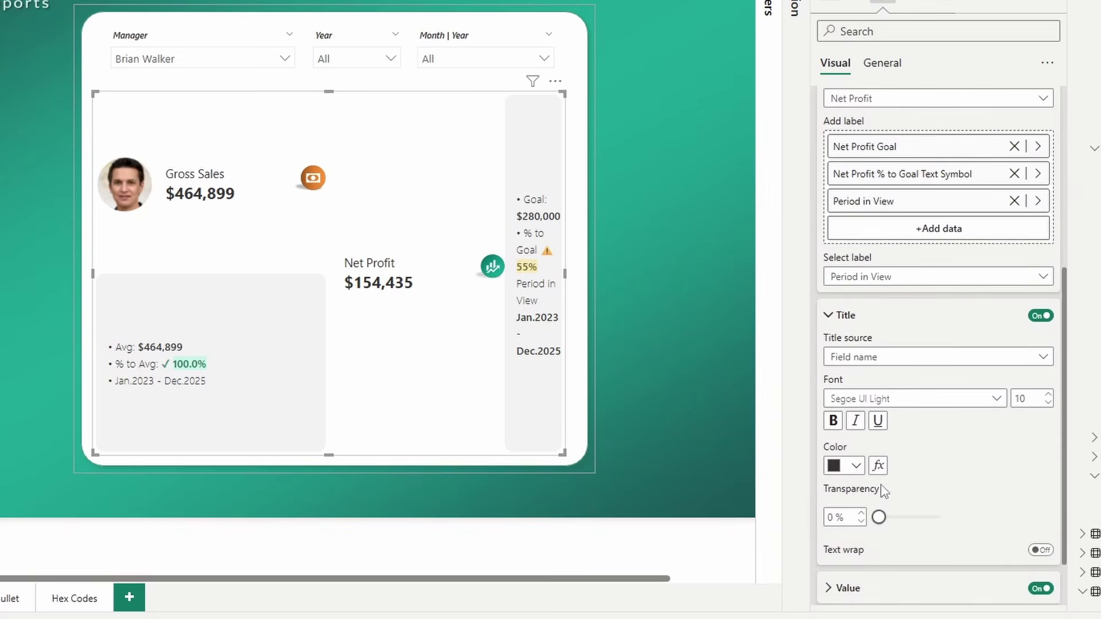
pyautogui.scroll(-1, 883, 490)
pyautogui.click(877, 288)
pyautogui.click(878, 306)
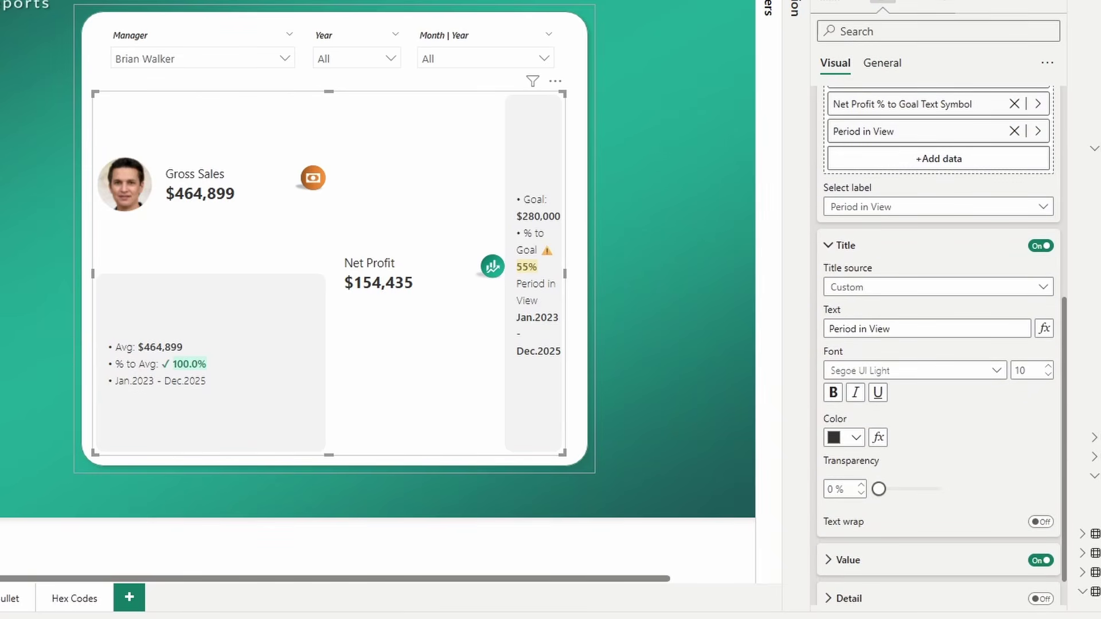
pyautogui.moveTo(902, 327); pyautogui.dragTo(776, 327)
pyautogui.write('•')
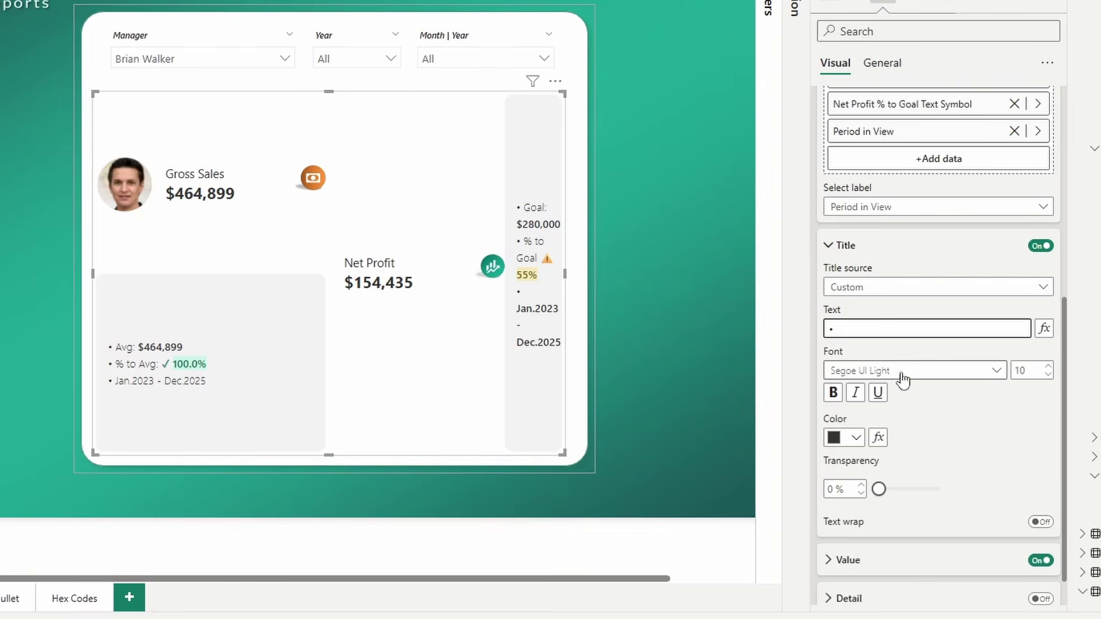
# Set the value font of the Period in View reference label to Segoe UI Light.
pyautogui.scroll(-1, 894, 447)
pyautogui.click(879, 519)
pyautogui.scroll(-5, 900, 356)
pyautogui.click(904, 325)
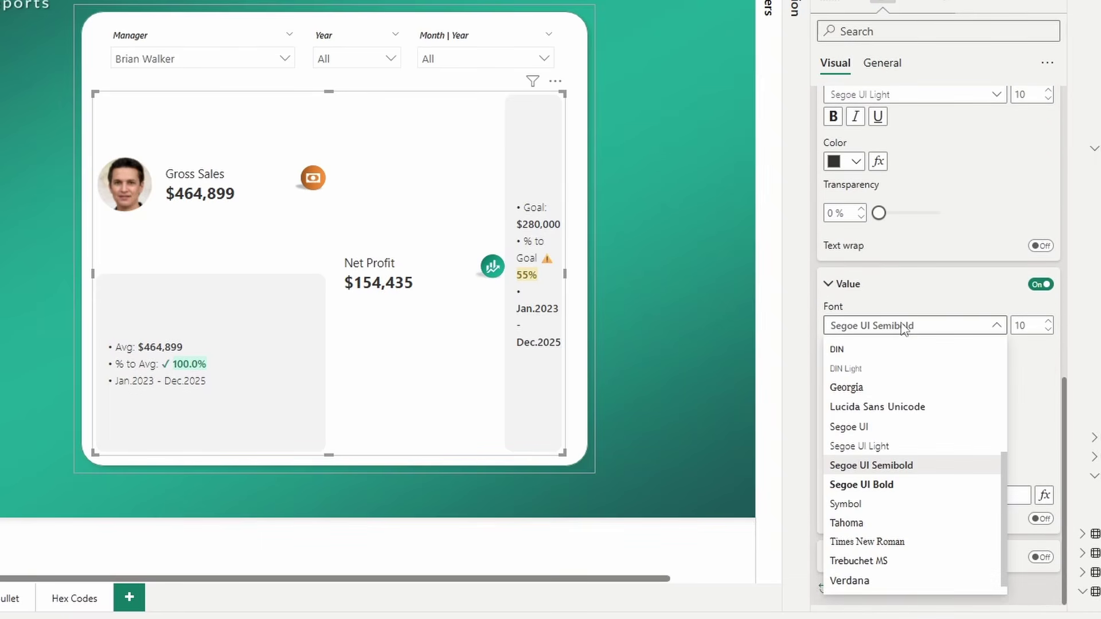
pyautogui.click(868, 446)
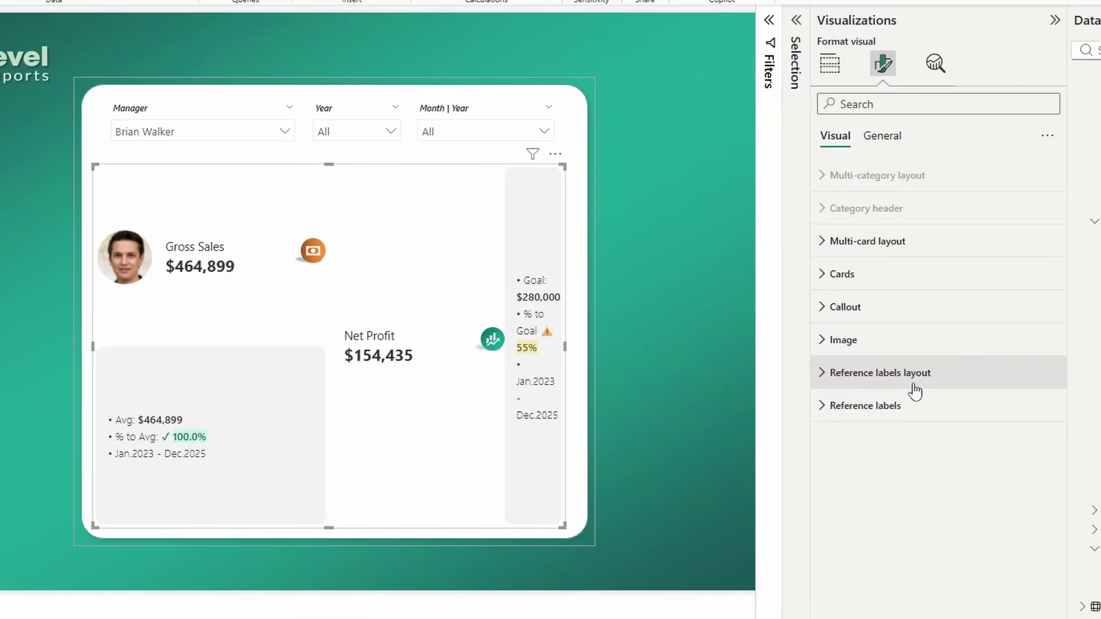
# Turn on the image for the Net Profit card, leaving its Upload Image source without a picture.
pyautogui.click(875, 344)
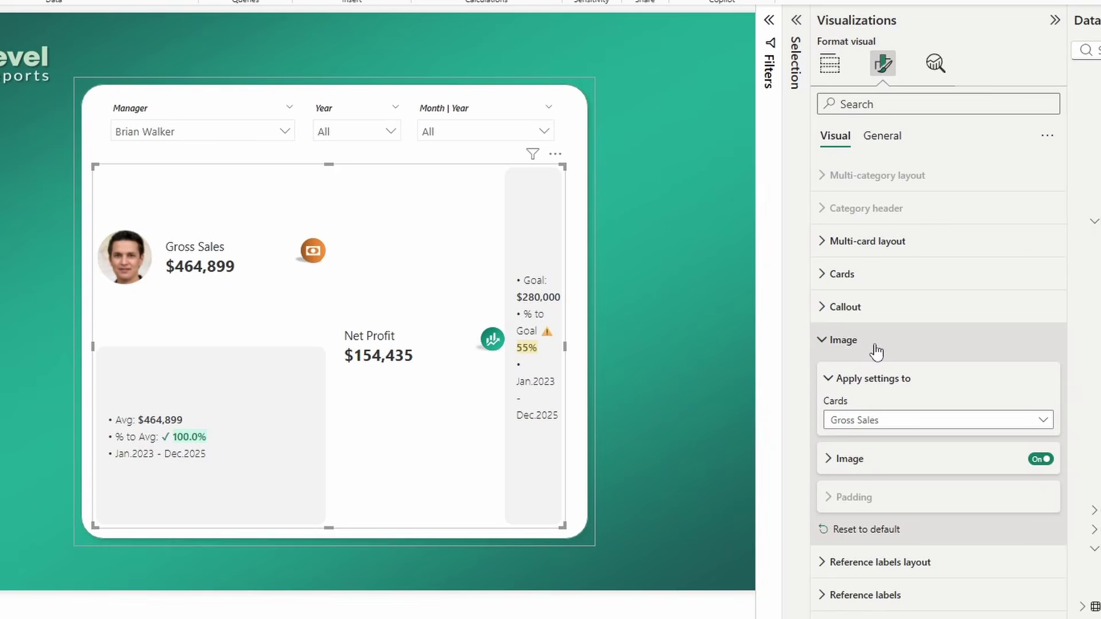
pyautogui.click(890, 427)
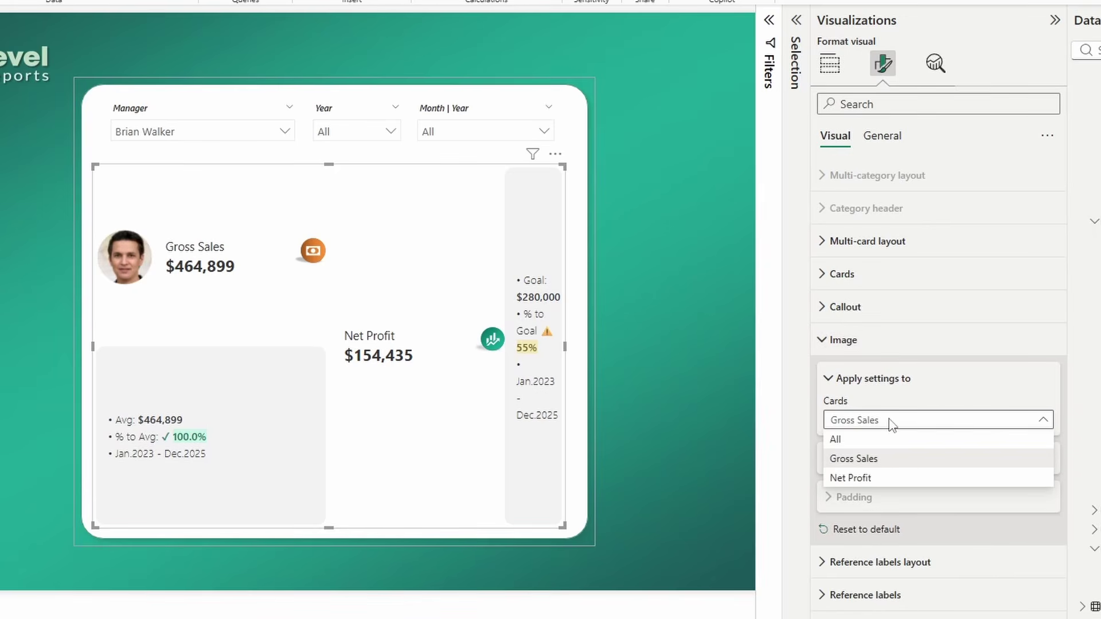
pyautogui.click(872, 478)
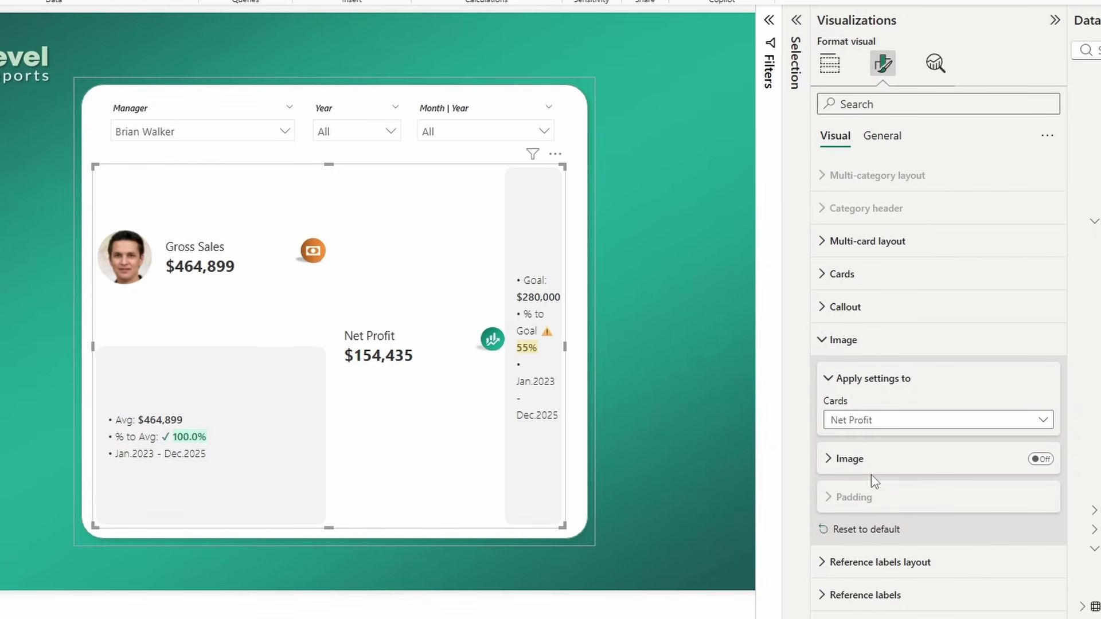
pyautogui.click(1044, 460)
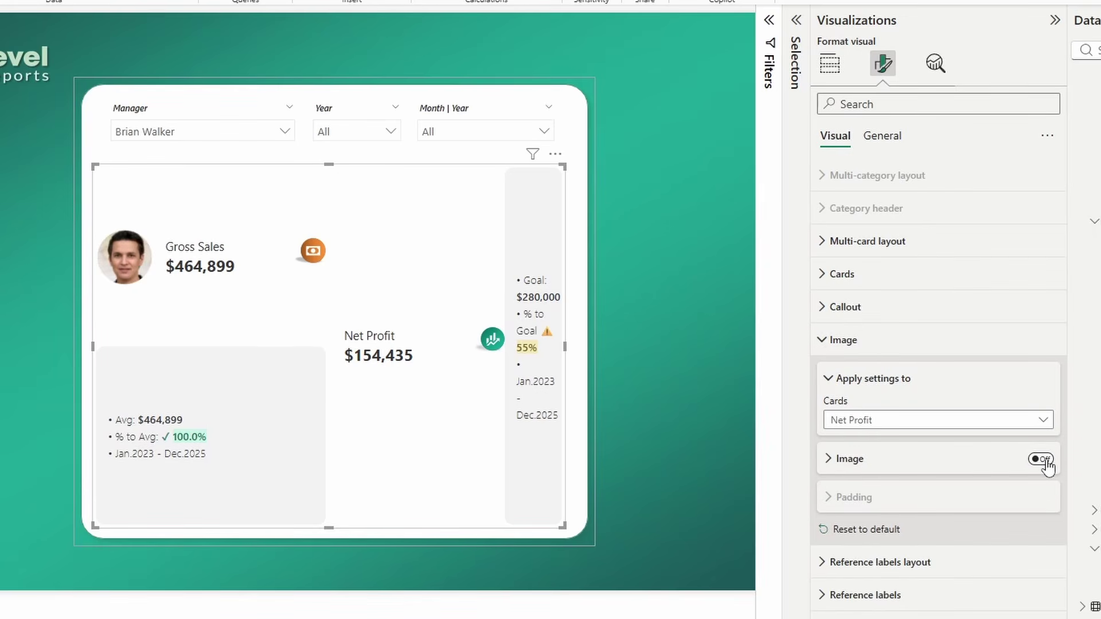
pyautogui.click(852, 462)
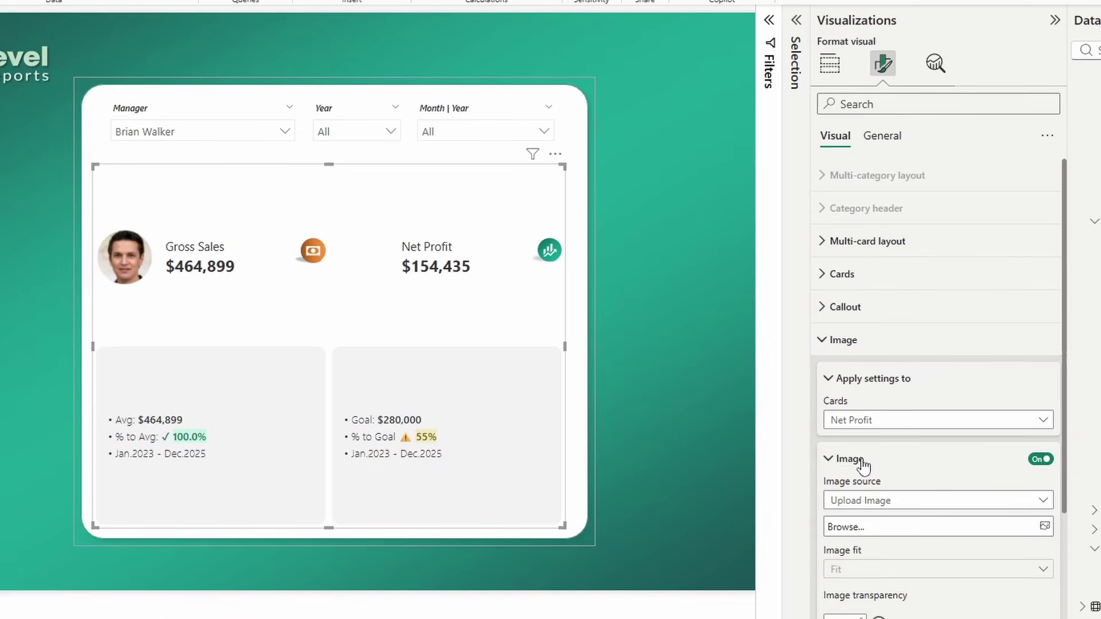
pyautogui.click(851, 460)
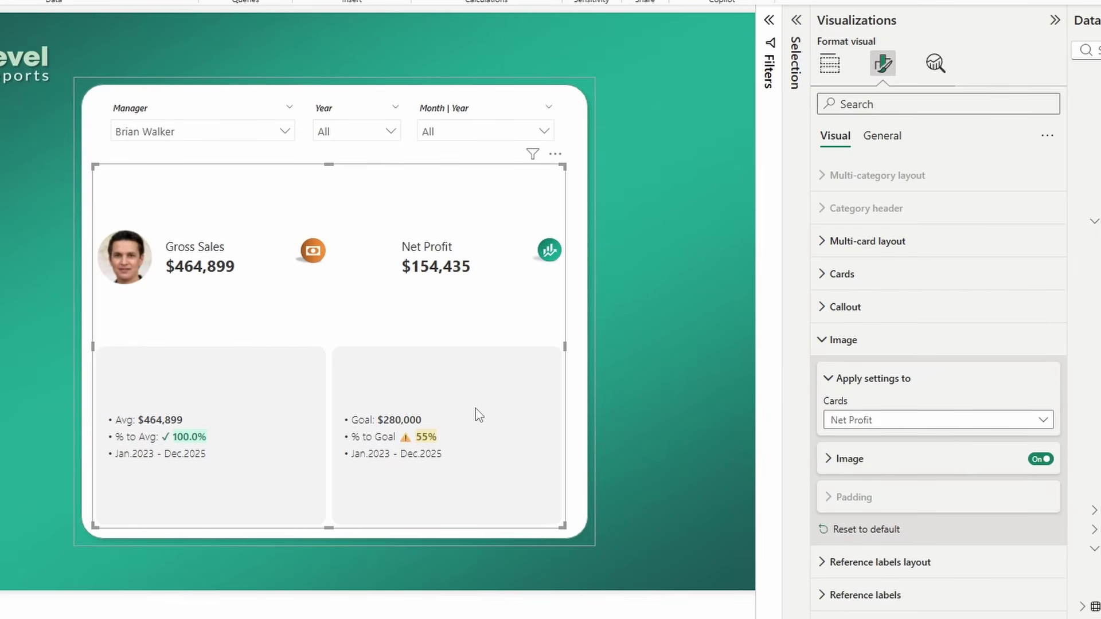
pyautogui.click(886, 346)
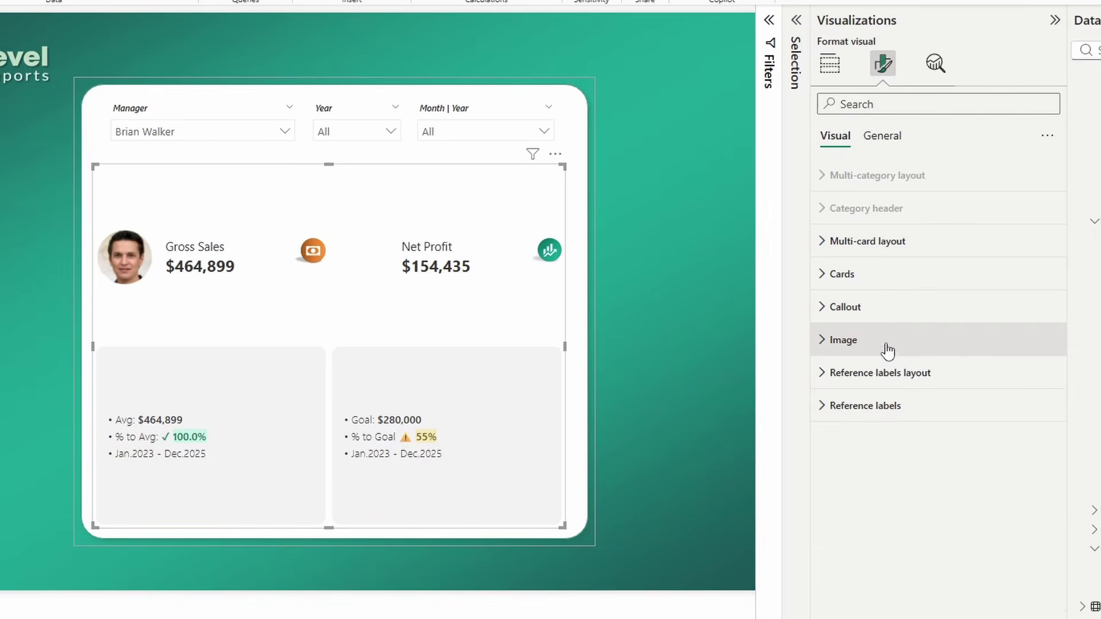
# Set the multi-card layout to 2 columns, keeping the Tiles style and the Horizontal arrangement.
pyautogui.click(904, 253)
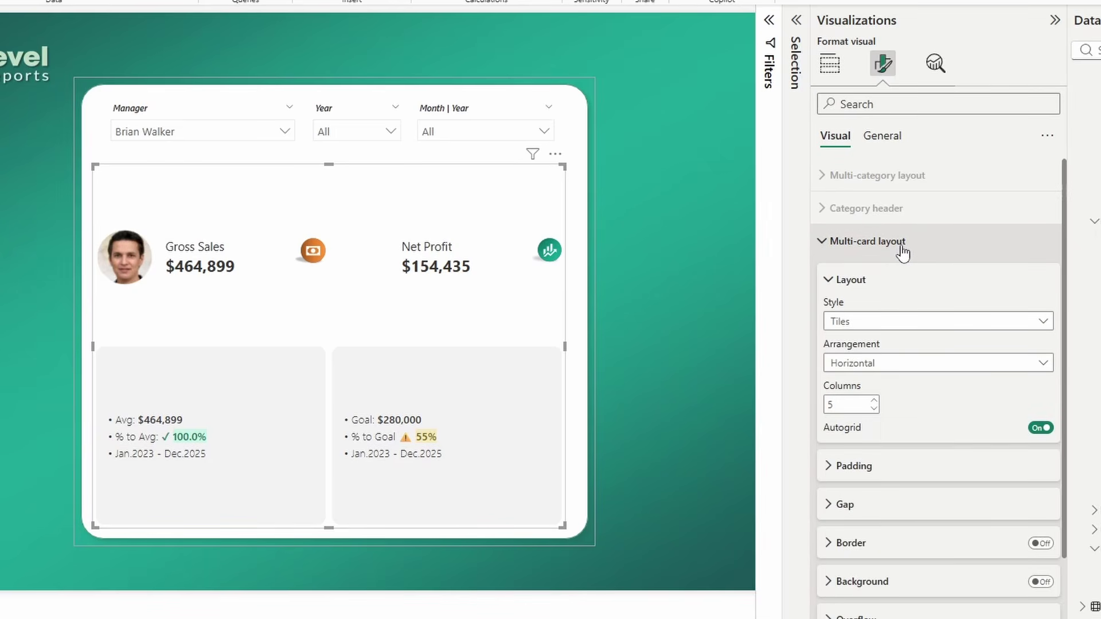
pyautogui.click(895, 322)
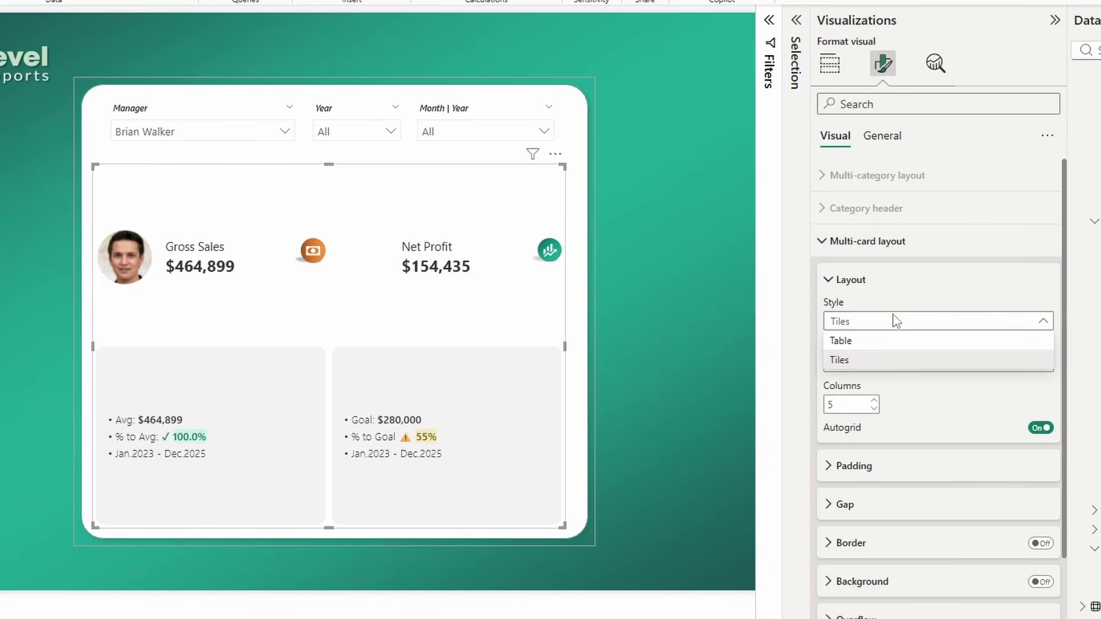
pyautogui.click(902, 298)
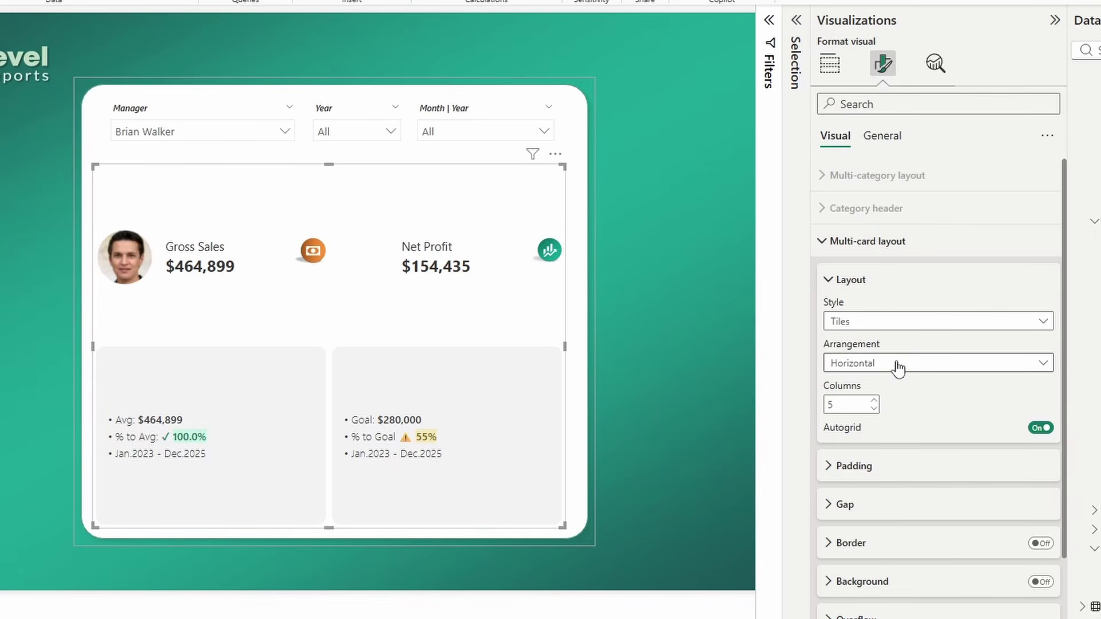
pyautogui.click(874, 409)
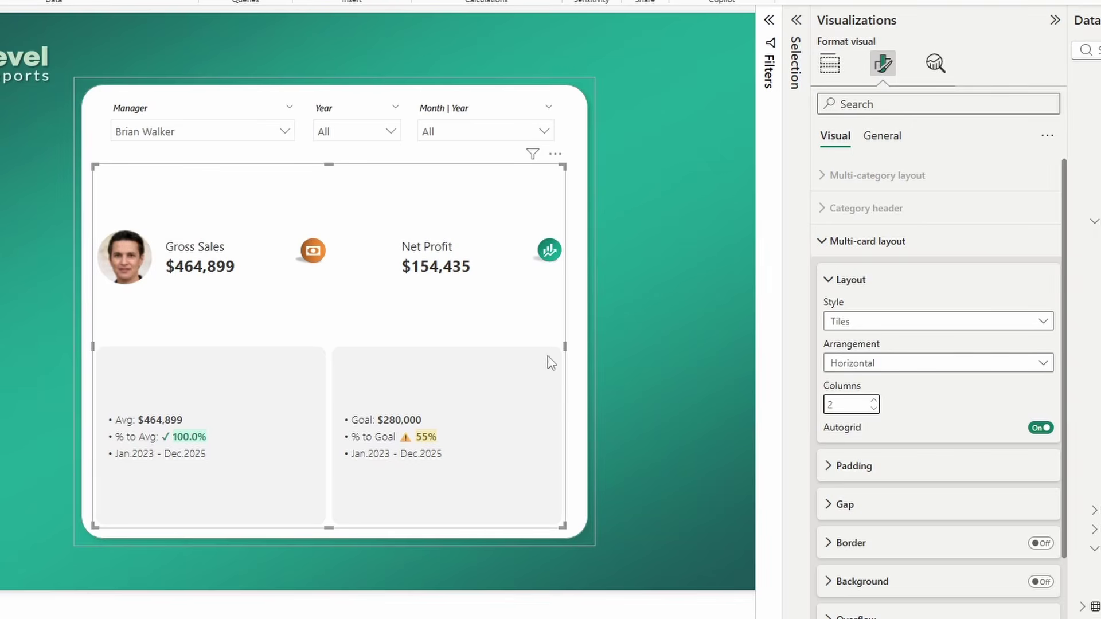
# Set the multi-card layout's individual left and right padding to 10 px and its horizontal gap to 10 px.
pyautogui.scroll(-4, 876, 473)
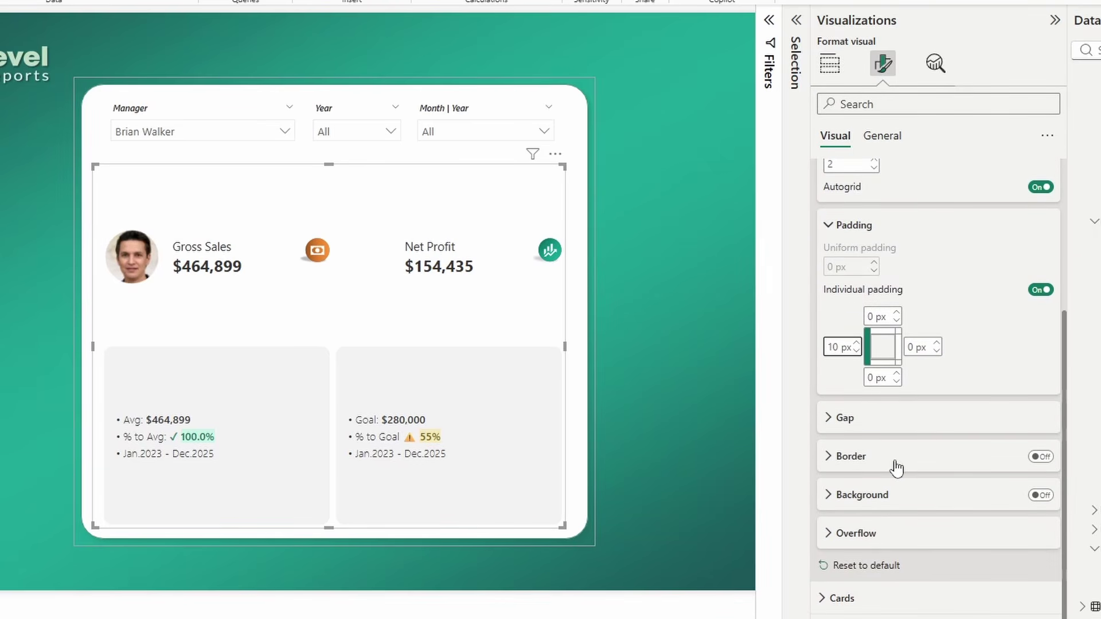
pyautogui.click(914, 344)
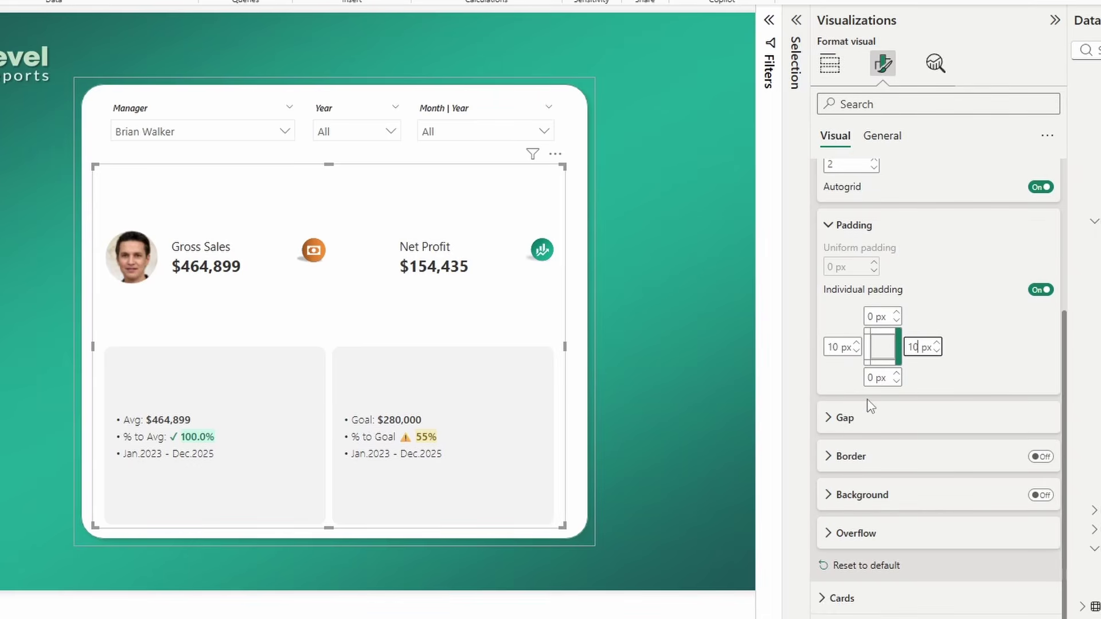
pyautogui.click(844, 417)
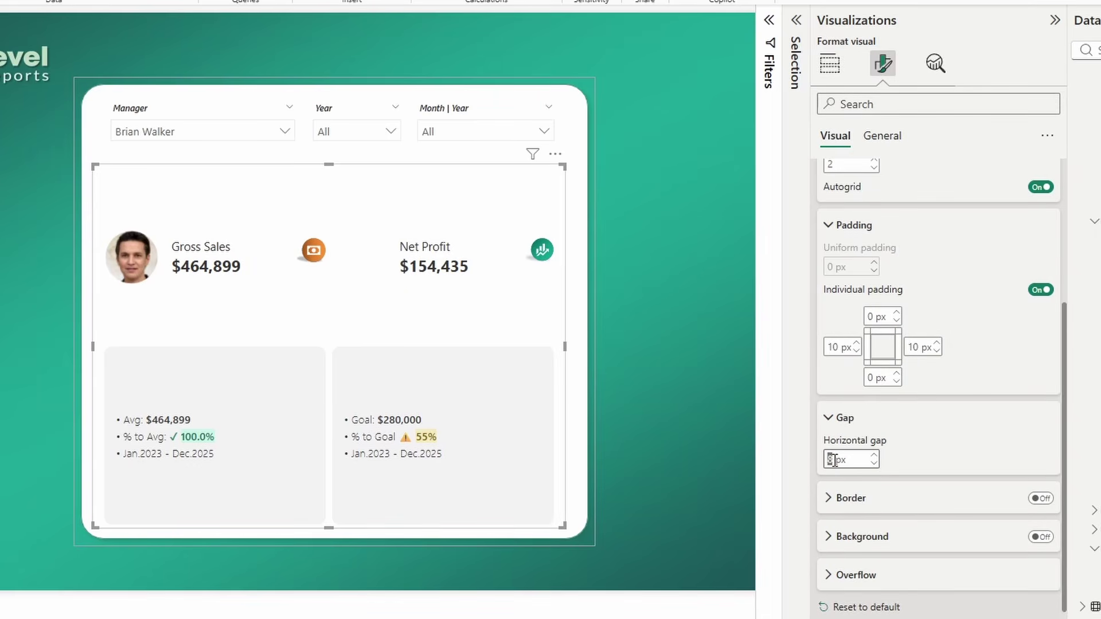
pyautogui.scroll(-3, 935, 468)
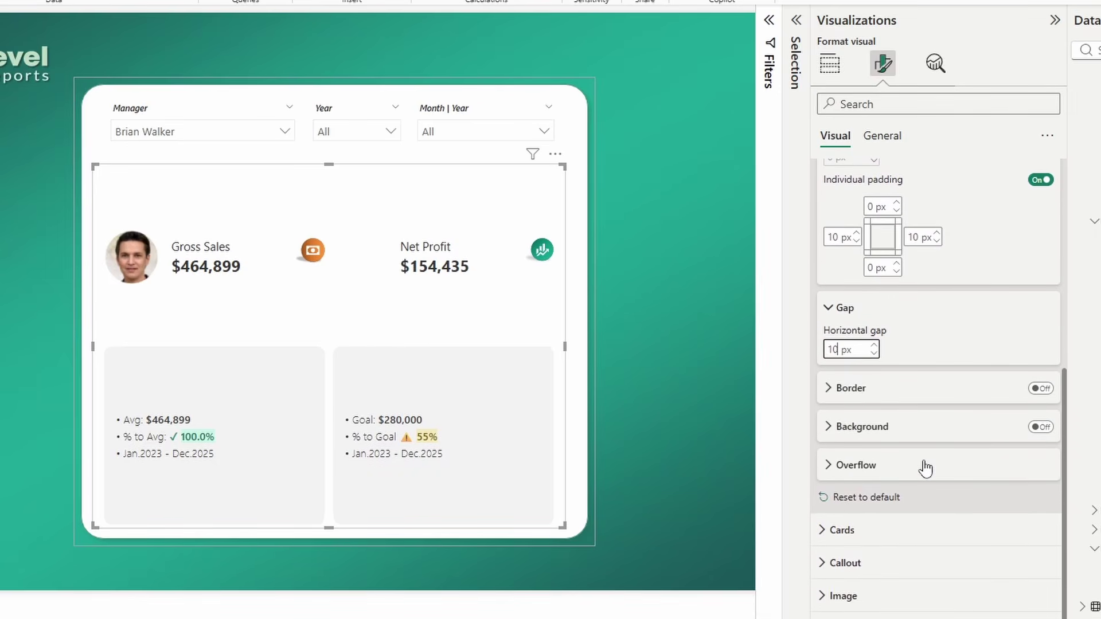
pyautogui.scroll(5, 924, 401)
pyautogui.click(865, 253)
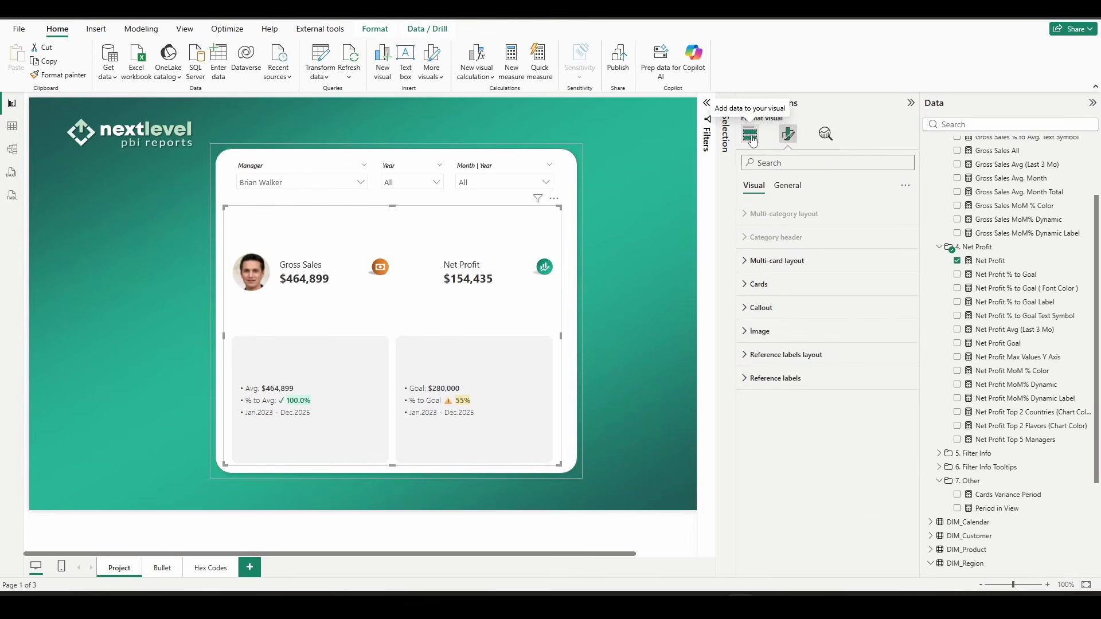
# Find the Category field of DIM_Product with the search "cat" and add it to the card visual's categories.
pyautogui.click(751, 134)
pyautogui.click(953, 124)
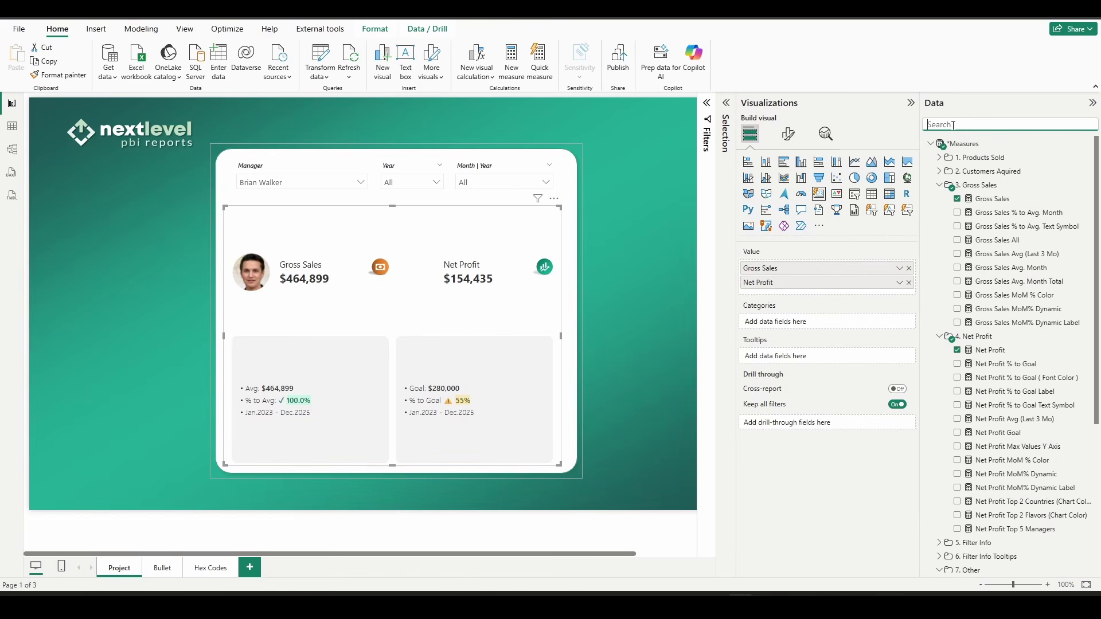
pyautogui.write('cat')
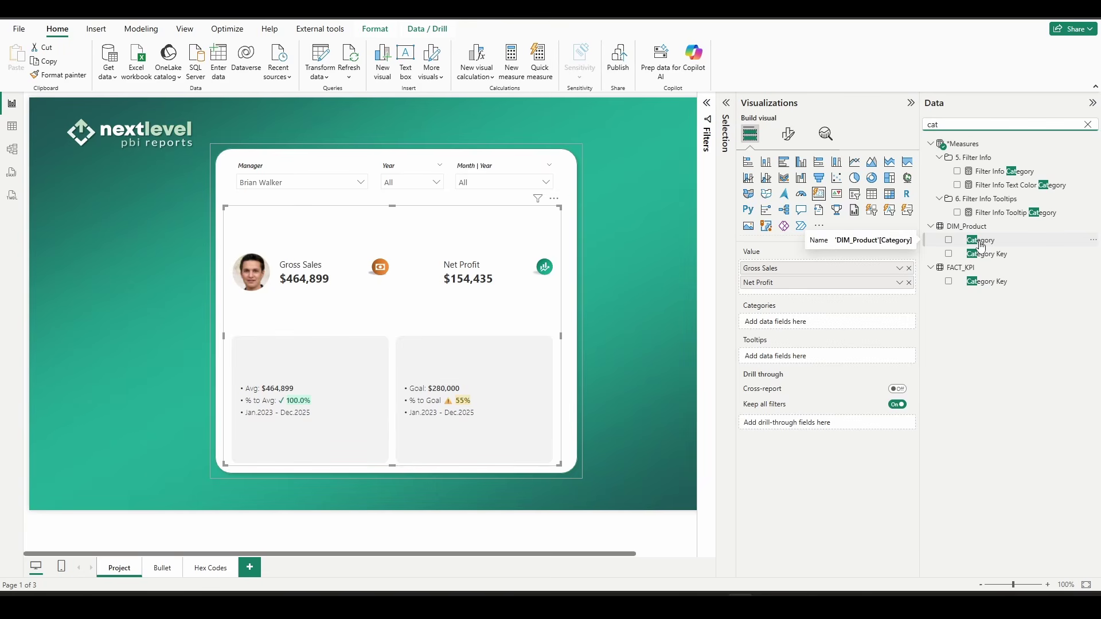
pyautogui.moveTo(982, 246); pyautogui.dragTo(782, 325)
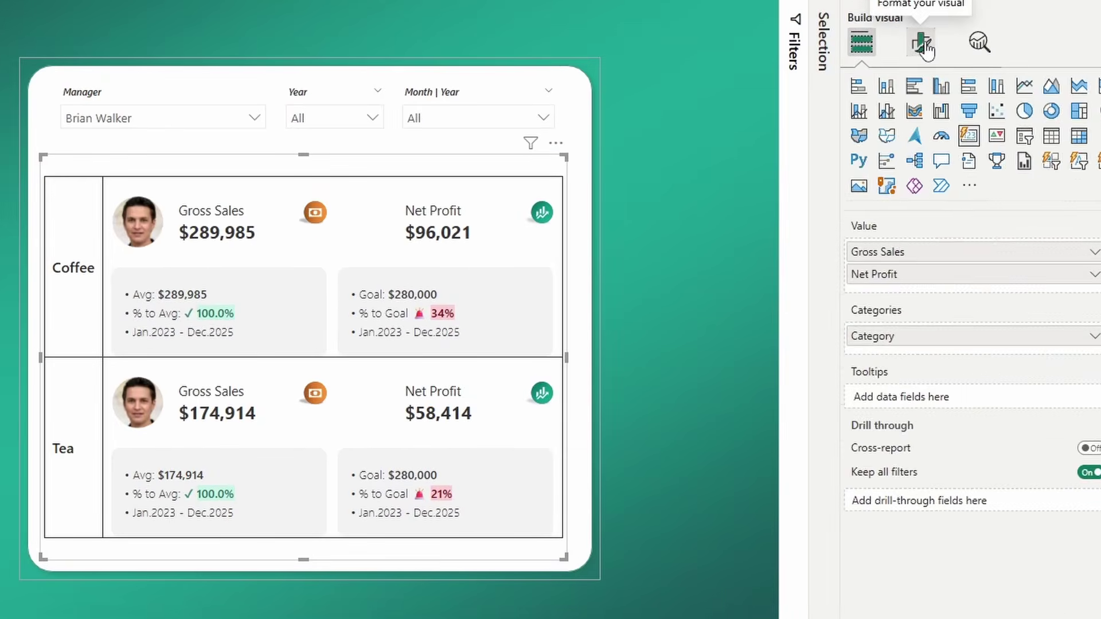
# Set the category header's individual left padding to 20 px for all categories, keeping its Left position.
pyautogui.click(787, 133)
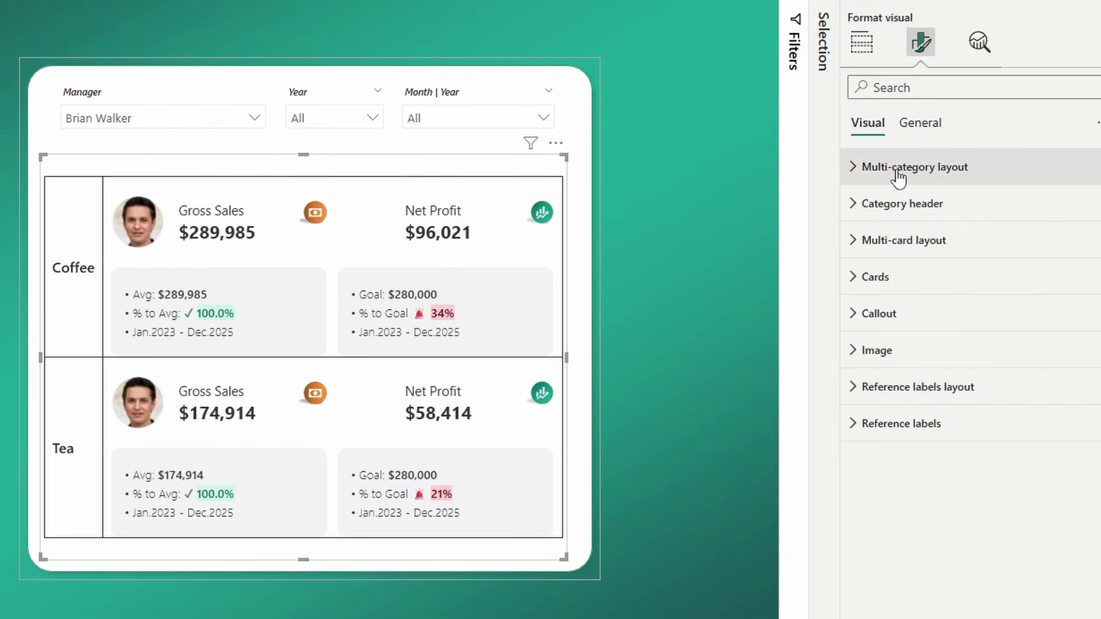
pyautogui.click(916, 208)
pyautogui.scroll(-1, 906, 230)
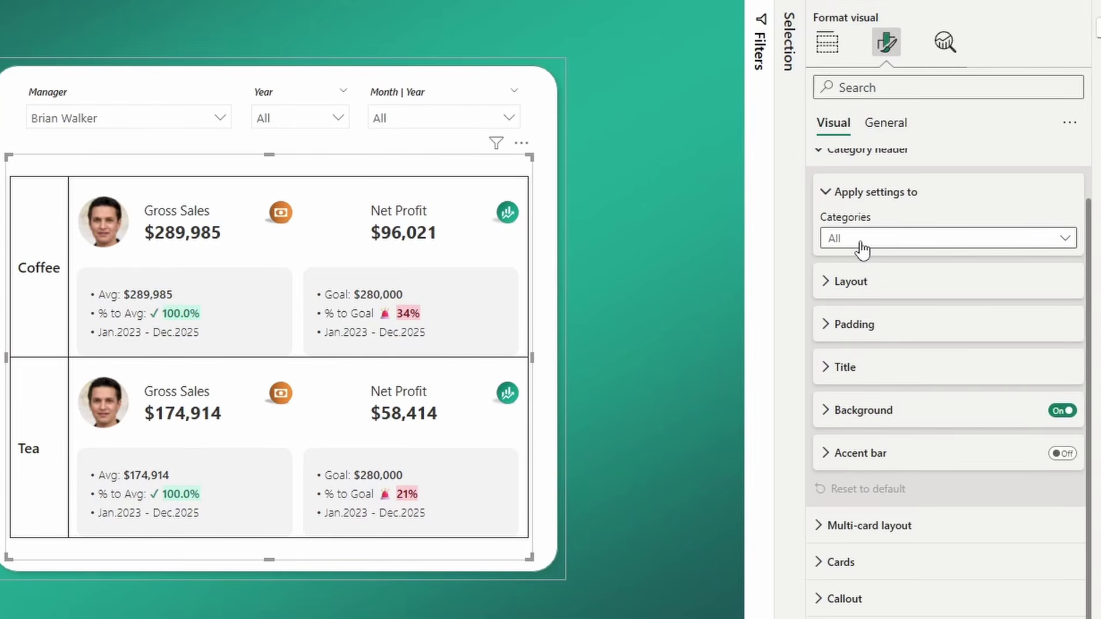
pyautogui.click(854, 282)
pyautogui.scroll(-1, 857, 283)
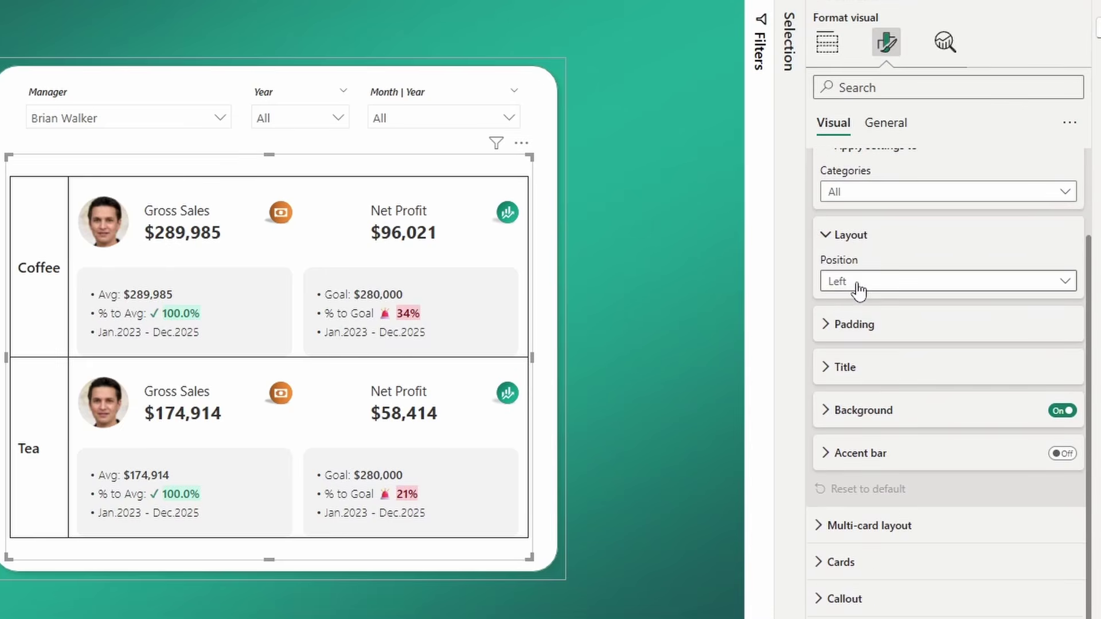
pyautogui.click(854, 324)
pyautogui.scroll(-2, 857, 327)
pyautogui.click(855, 372)
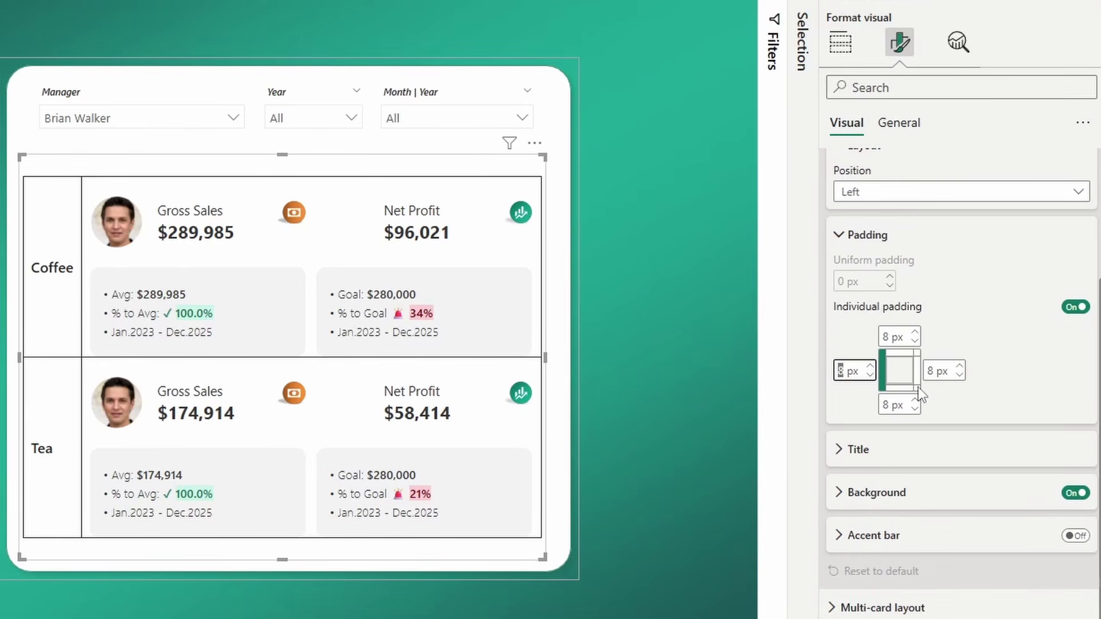
pyautogui.write('20')
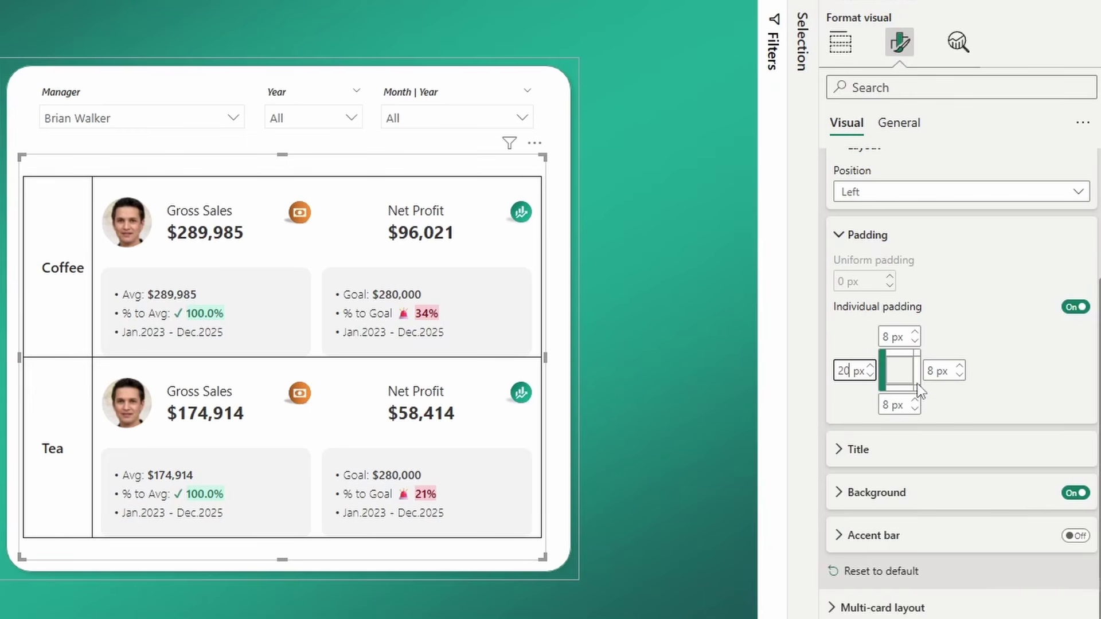
# Set the category header's individual top, bottom and right padding to 0 px.
pyautogui.click(888, 336)
pyautogui.write('0')
pyautogui.click(894, 405)
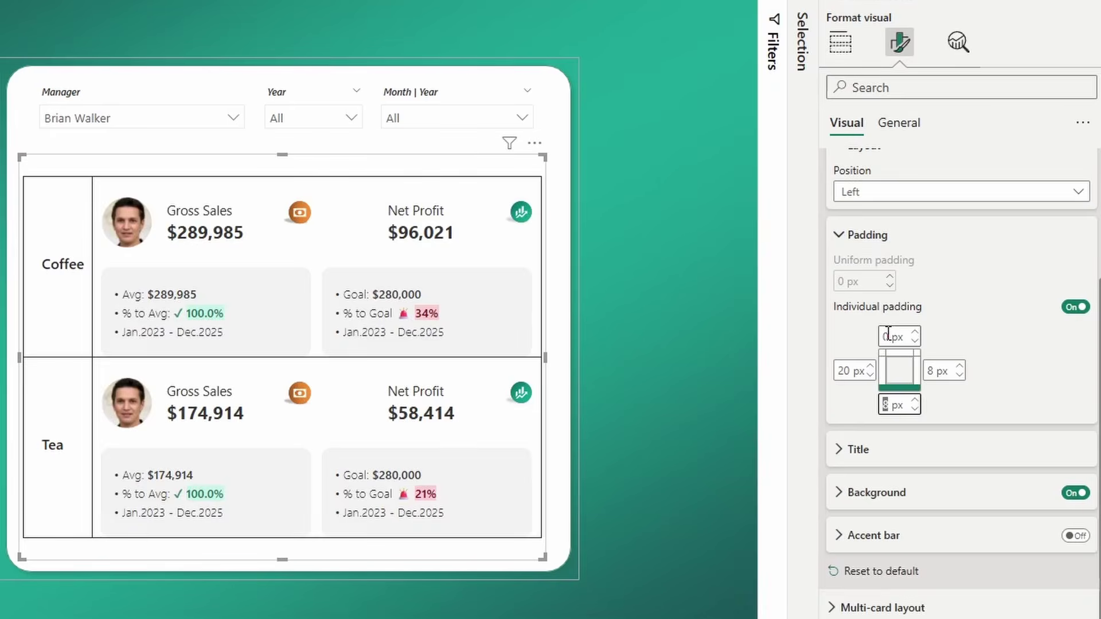
pyautogui.write('0')
pyautogui.click(934, 371)
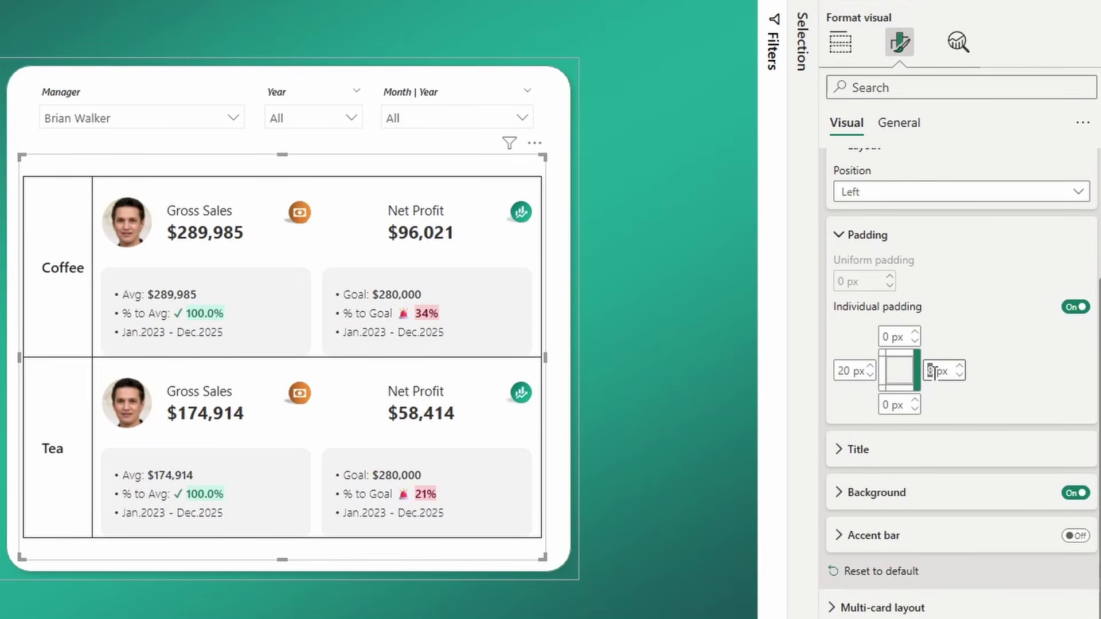
# Set the category header's title color to white.
pyautogui.click(877, 451)
pyautogui.click(877, 479)
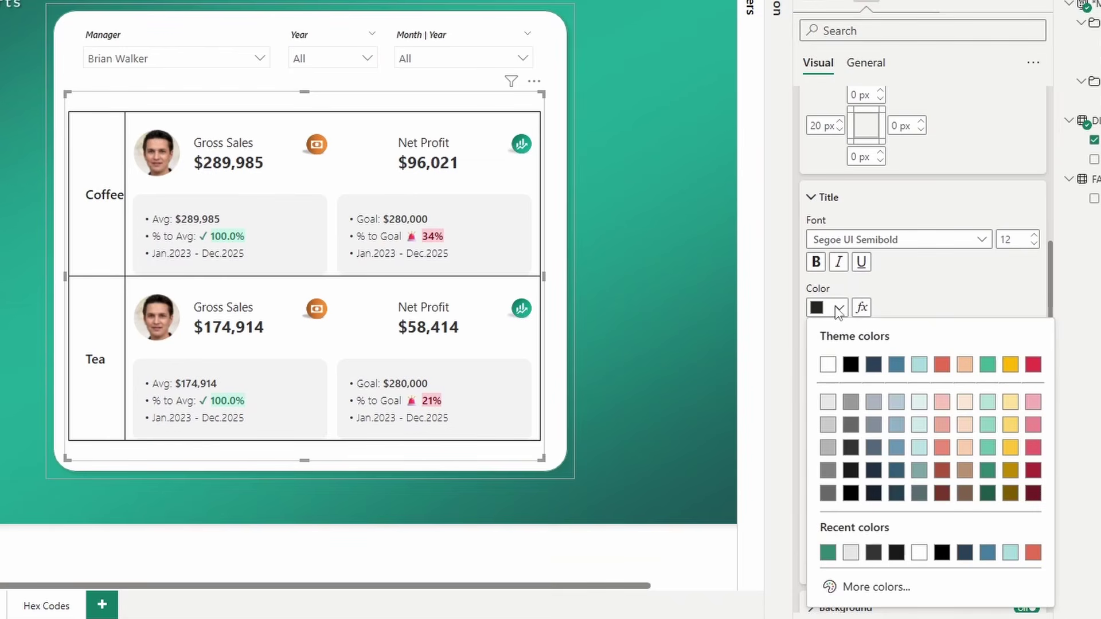
pyautogui.click(827, 364)
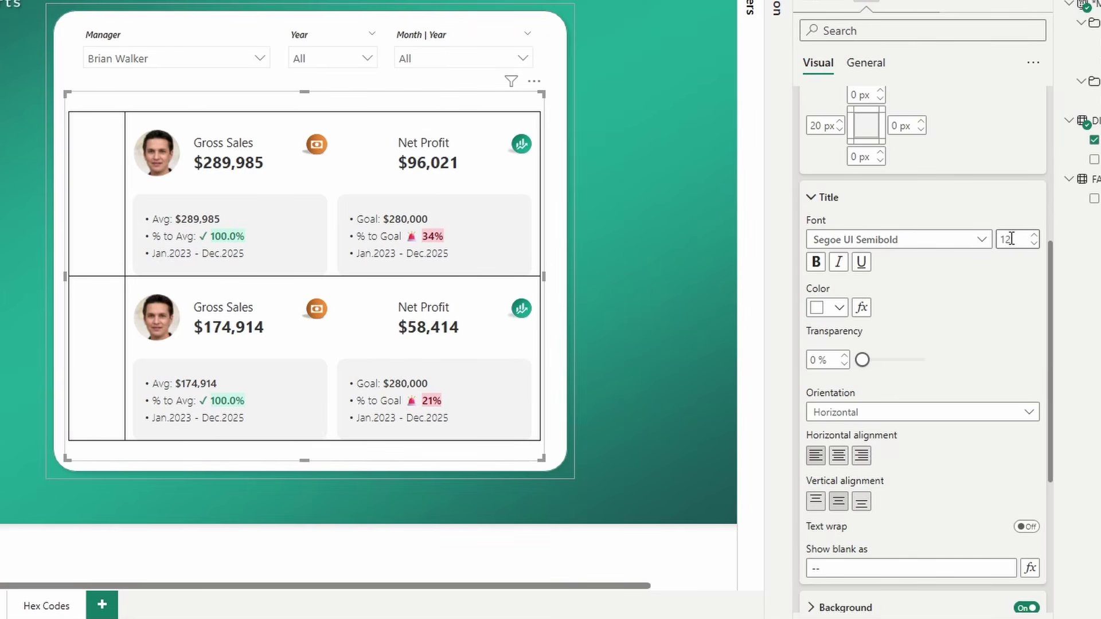
# Center the category header's title horizontally and vertically, keeping its Horizontal orientation.
pyautogui.scroll(-3, 917, 321)
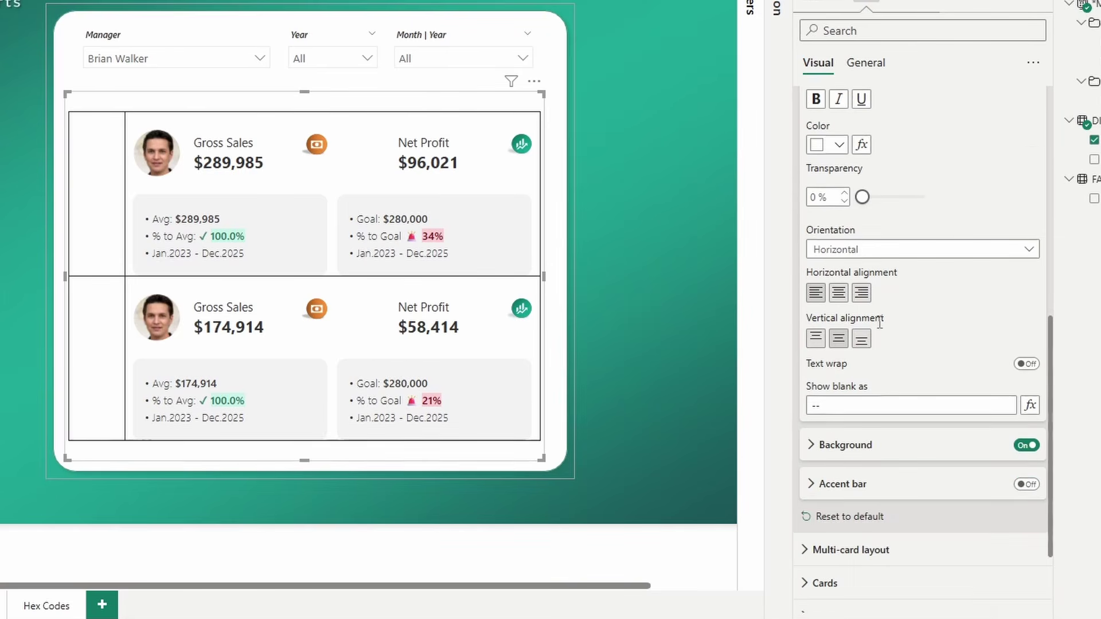
pyautogui.click(901, 254)
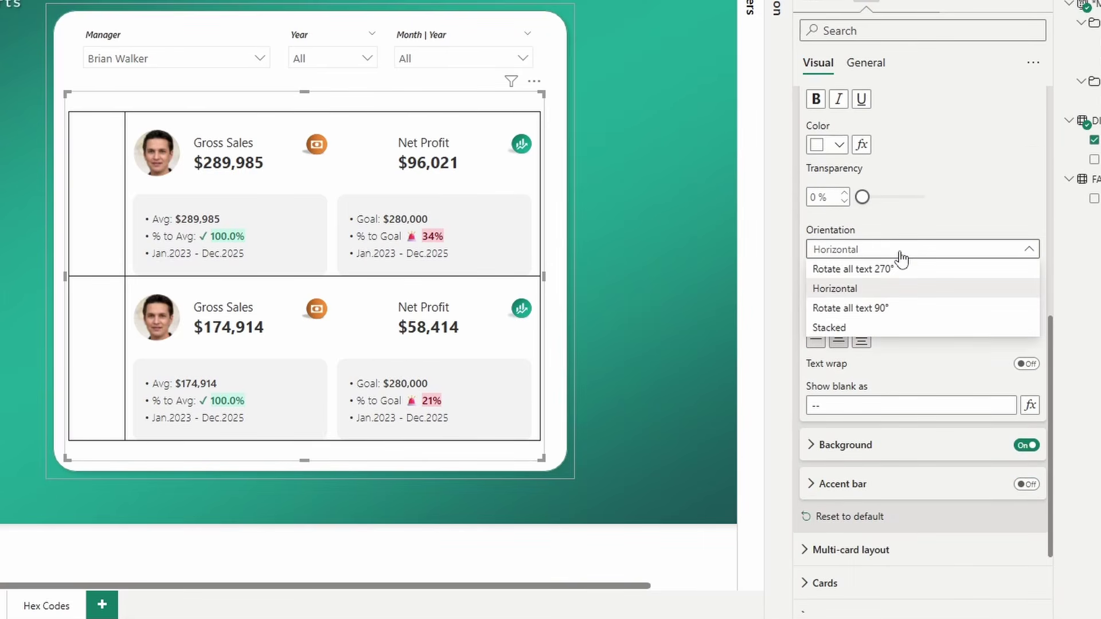
pyautogui.click(915, 216)
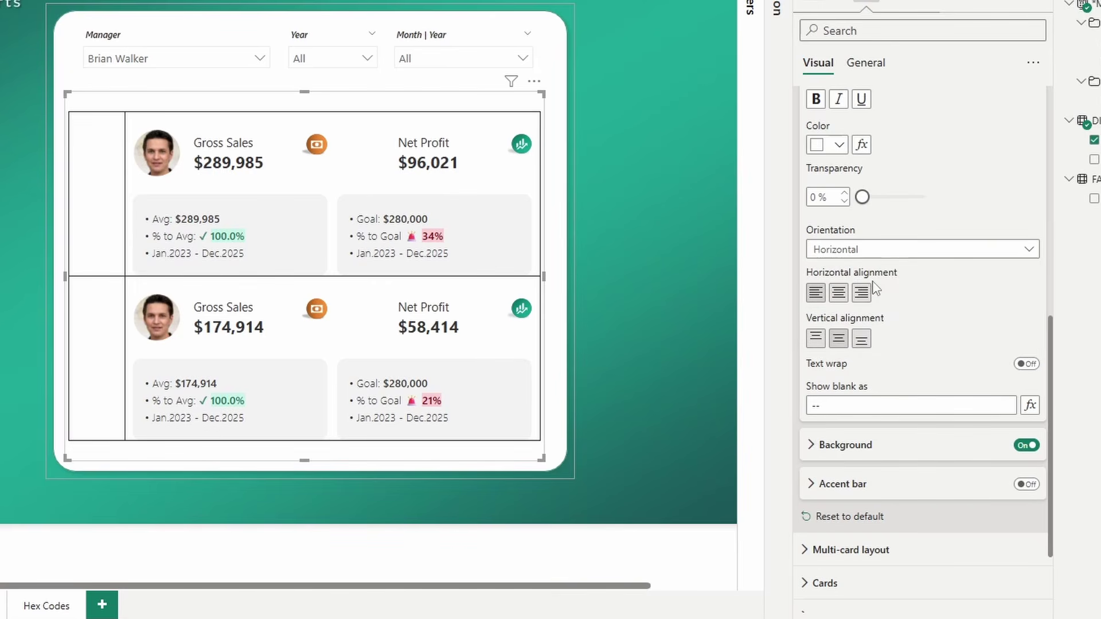
pyautogui.click(839, 293)
pyautogui.click(838, 338)
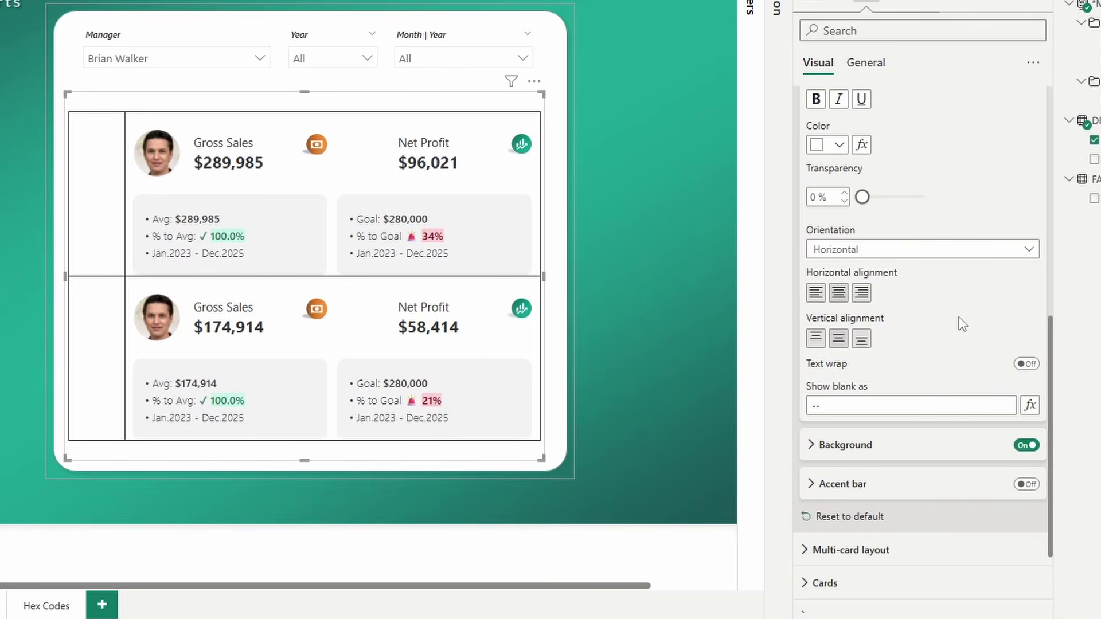
# Set the category header's background color to the dark gray from the recent colors.
pyautogui.click(875, 448)
pyautogui.scroll(-3, 877, 402)
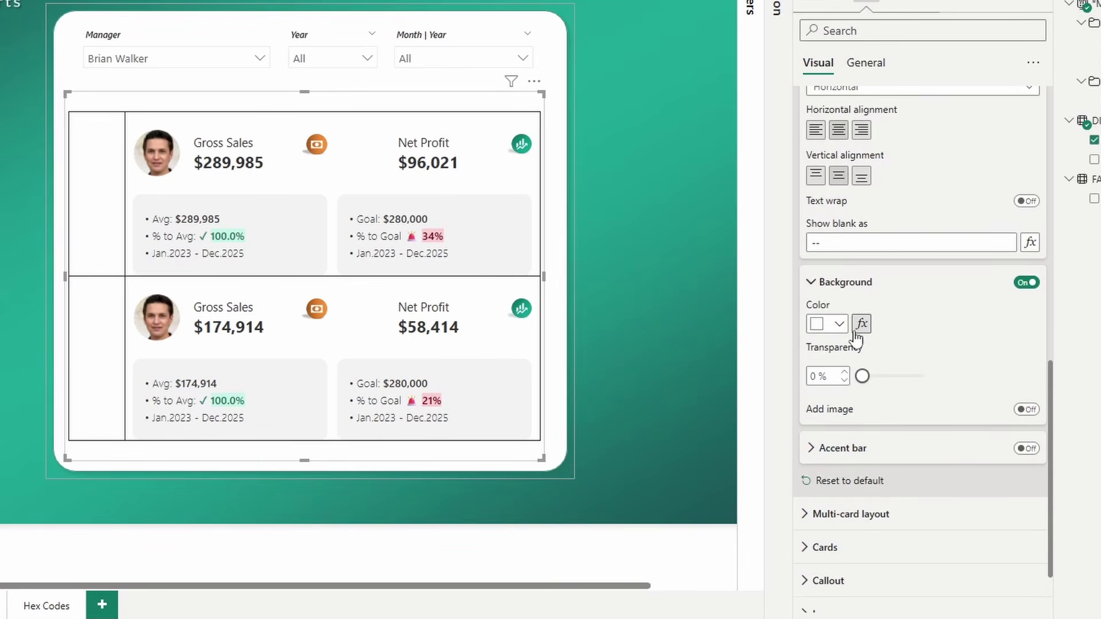
pyautogui.click(838, 324)
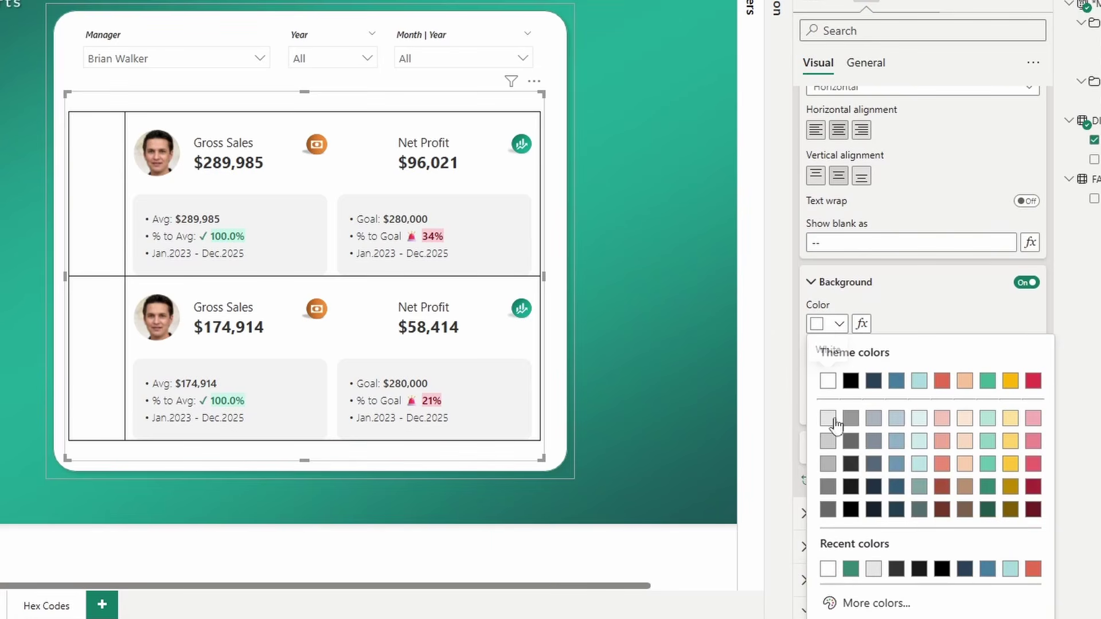
pyautogui.click(897, 572)
# Set the category header's individual right padding to 20 px.
pyautogui.scroll(3, 877, 384)
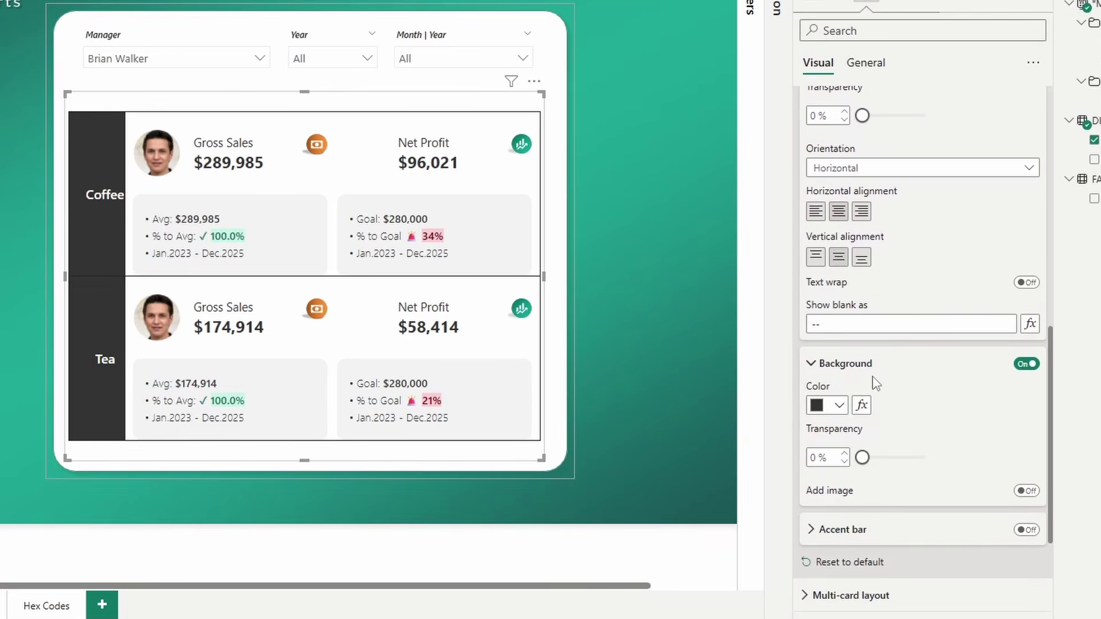
pyautogui.scroll(7, 888, 413)
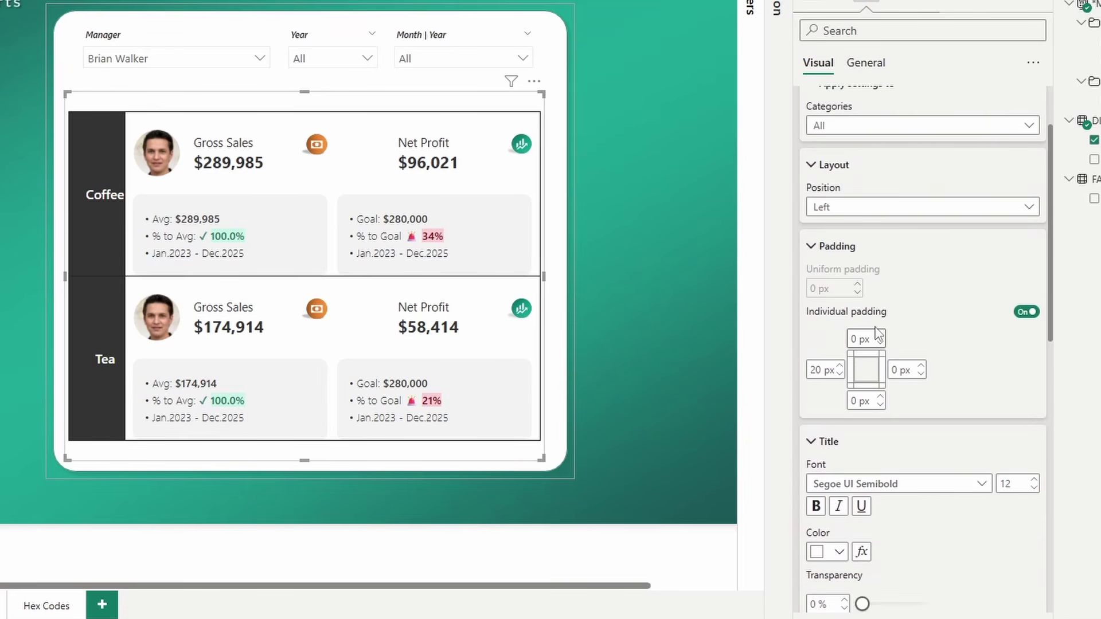
pyautogui.click(894, 369)
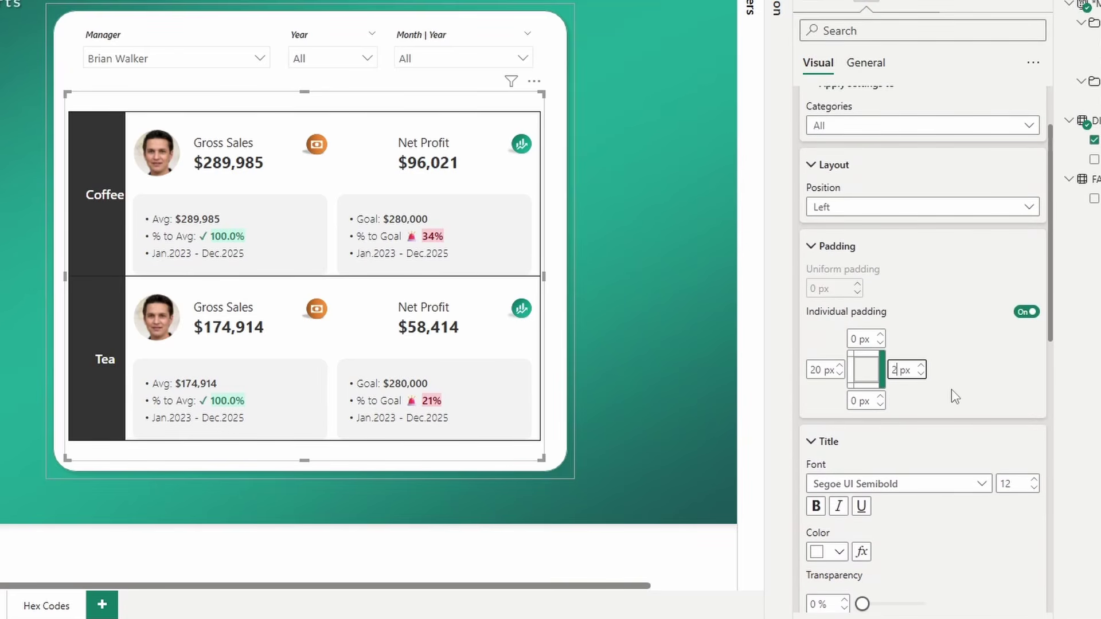
pyautogui.press('Return')
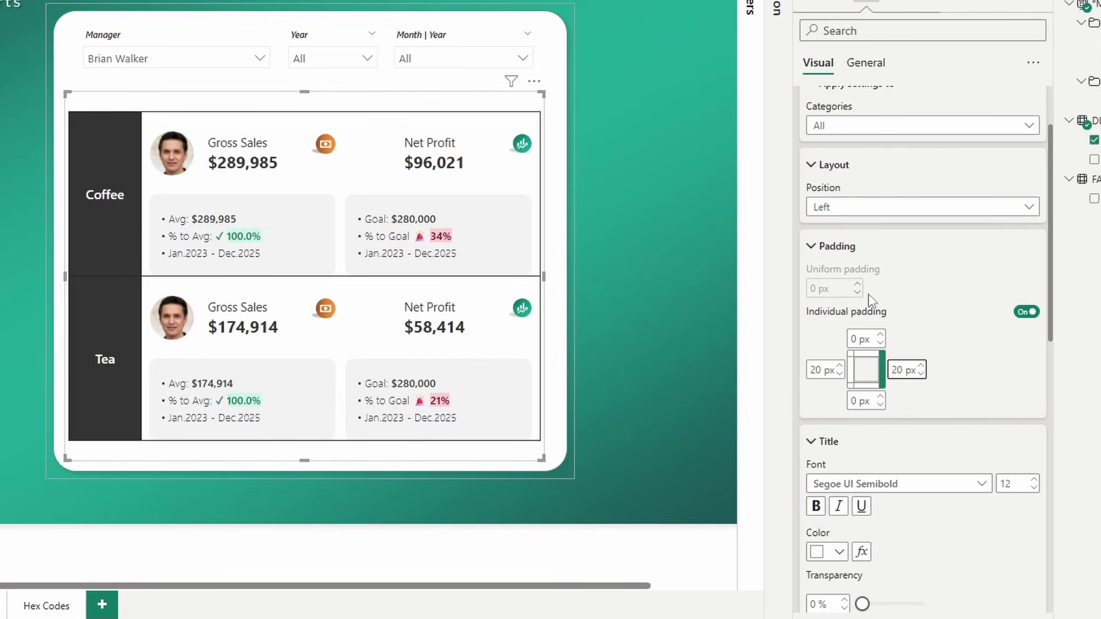
# Add Coffee.png as the background image of the Coffee category header and set its image fit to Fill.
pyautogui.scroll(-2, 868, 293)
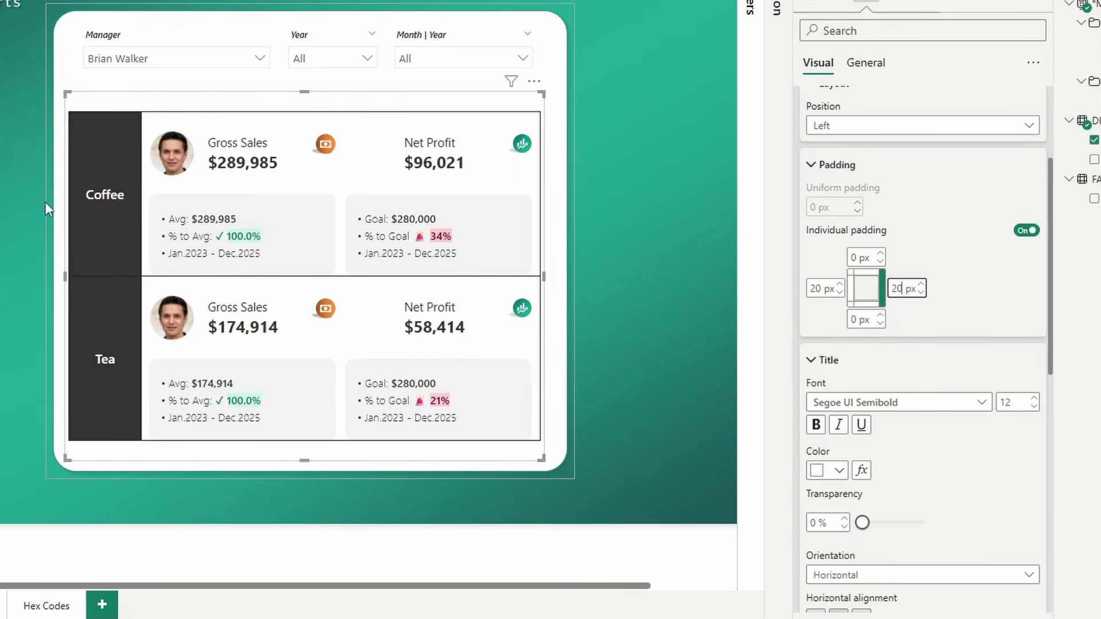
pyautogui.scroll(-5, 888, 375)
pyautogui.scroll(8, 886, 367)
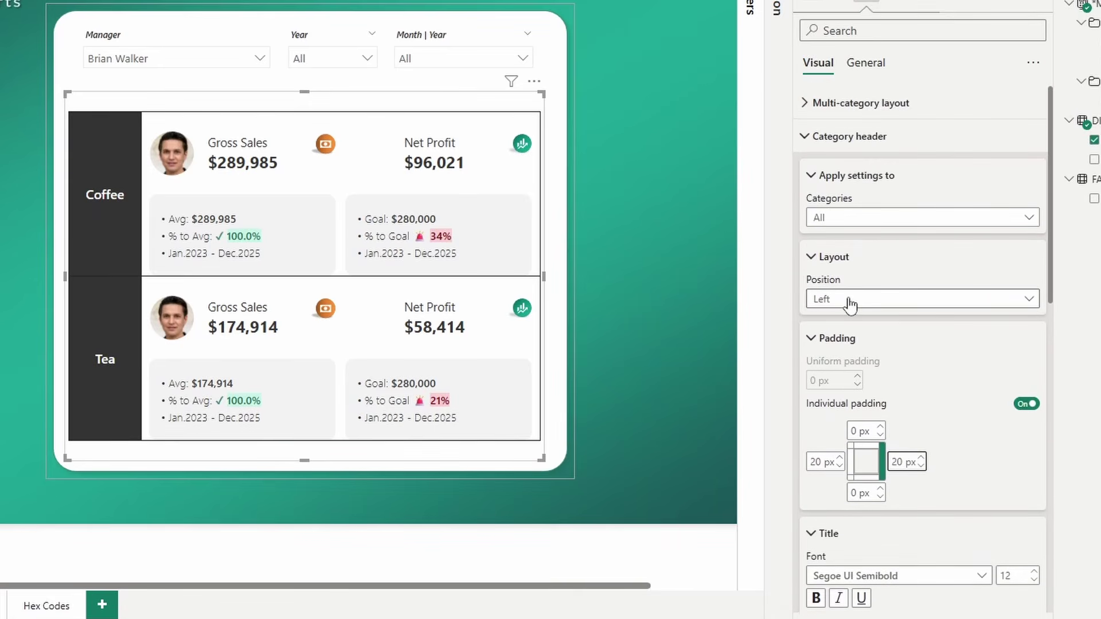
pyautogui.click(860, 218)
pyautogui.click(848, 259)
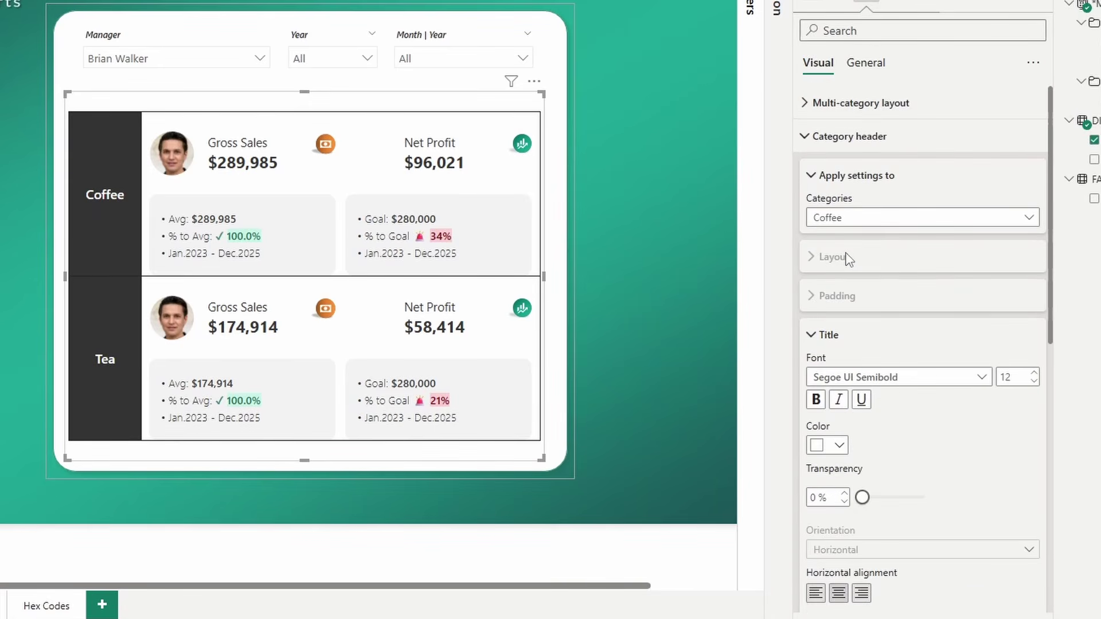
pyautogui.click(914, 337)
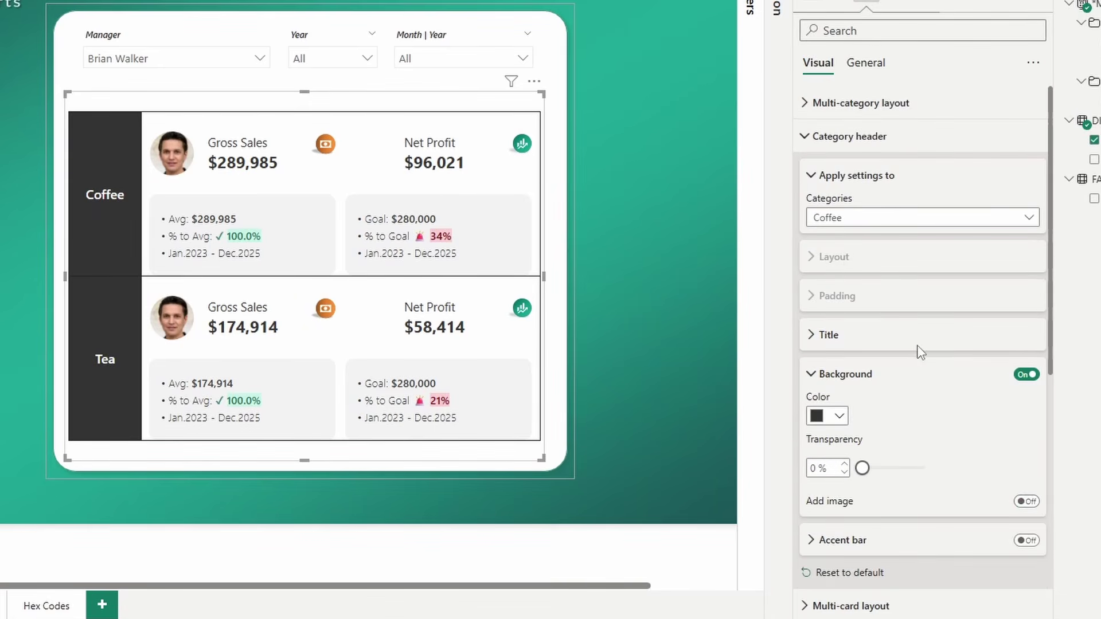
pyautogui.click(1026, 501)
pyautogui.scroll(-3, 990, 455)
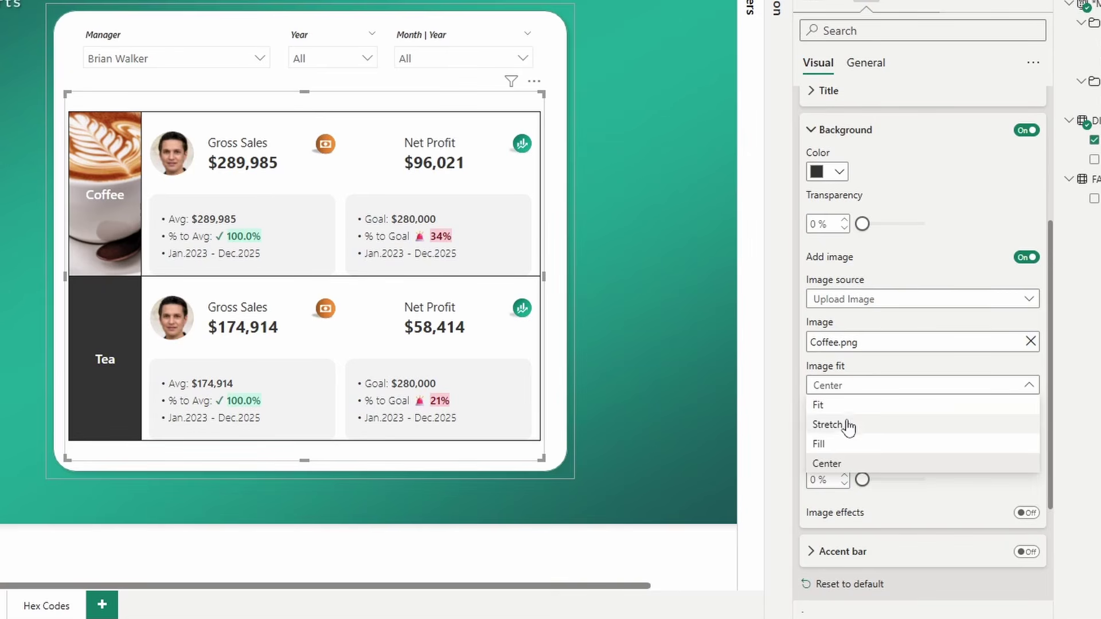
pyautogui.click(826, 445)
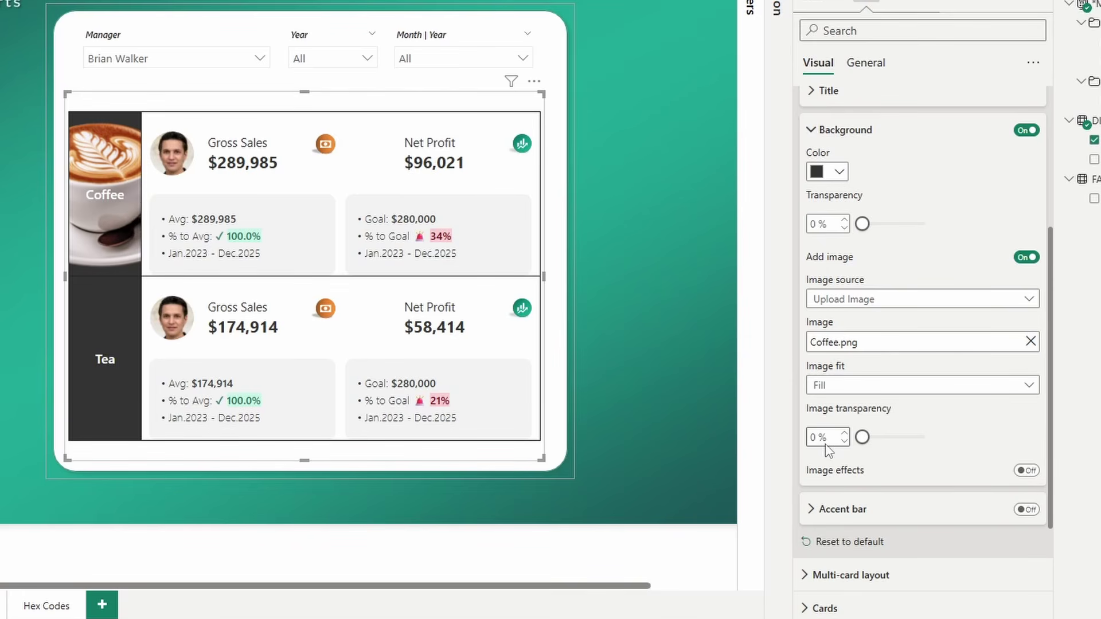
# Turn on image effects for the Coffee header's background image and set its exposure to -50 %.
pyautogui.click(1026, 470)
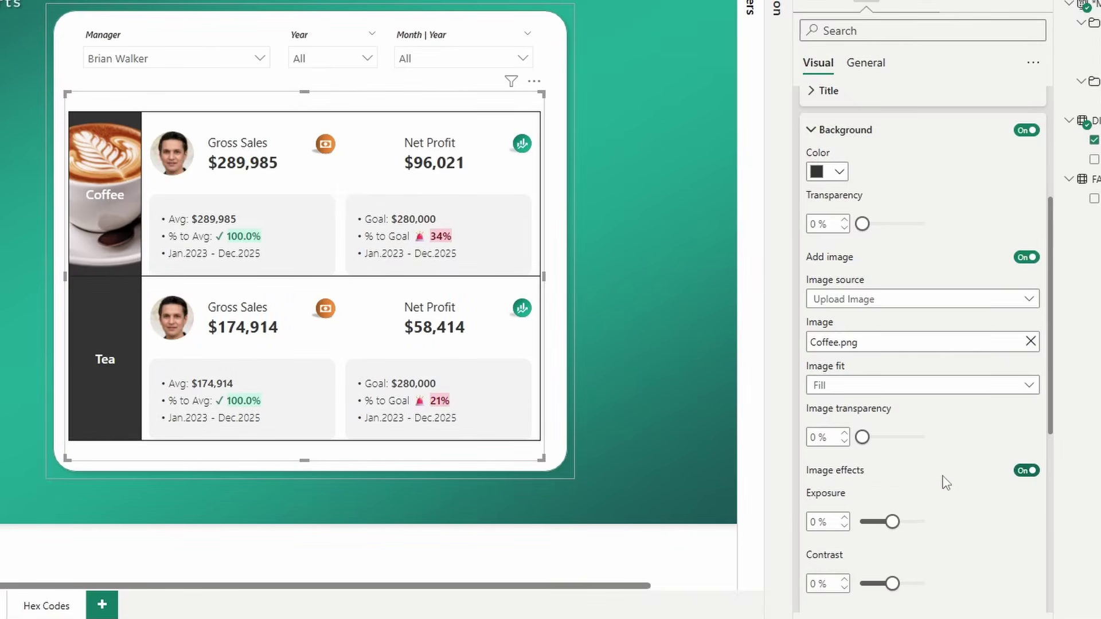
pyautogui.scroll(-3, 943, 481)
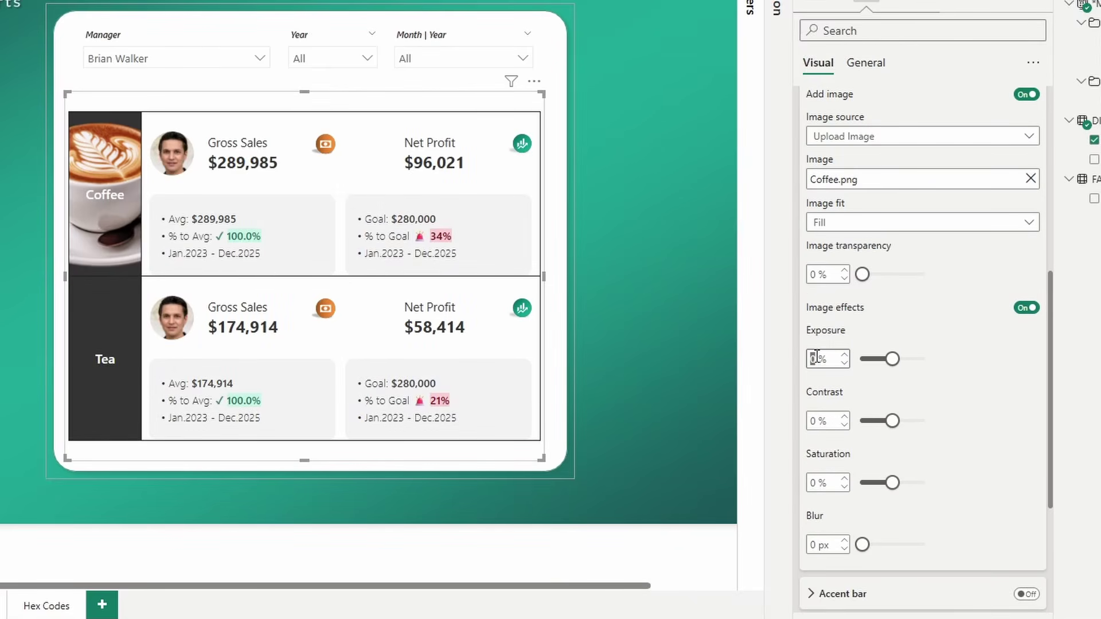
pyautogui.press('BackSpace')
pyautogui.write('-50')
# Add tea.png as the background image of the Tea category header and set its image fit to Fill.
pyautogui.scroll(7, 927, 406)
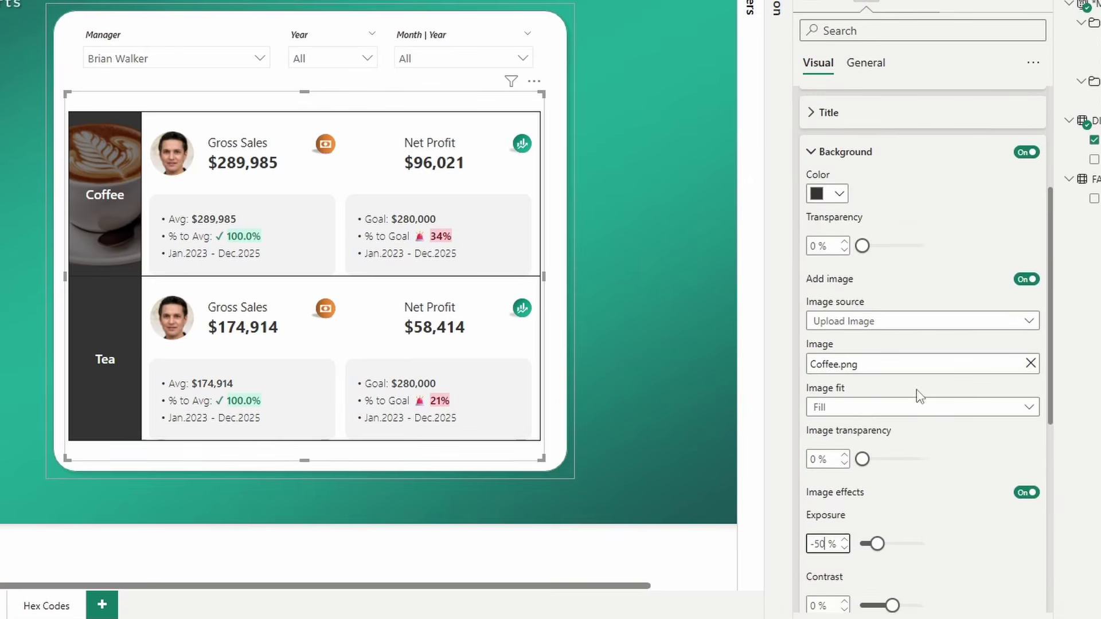
pyautogui.click(854, 222)
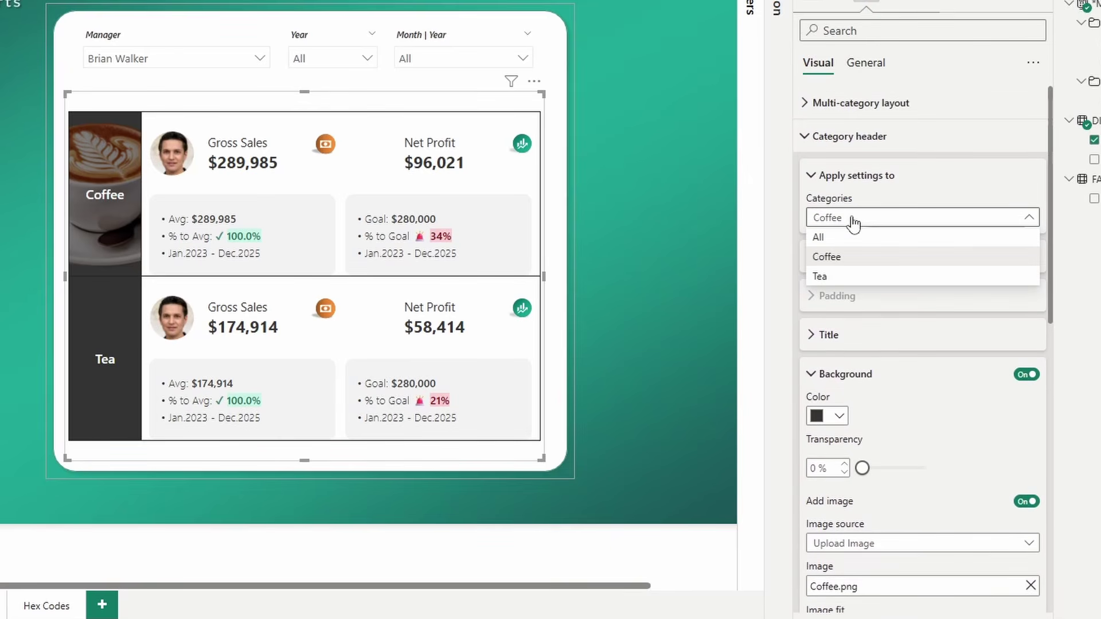
pyautogui.click(847, 278)
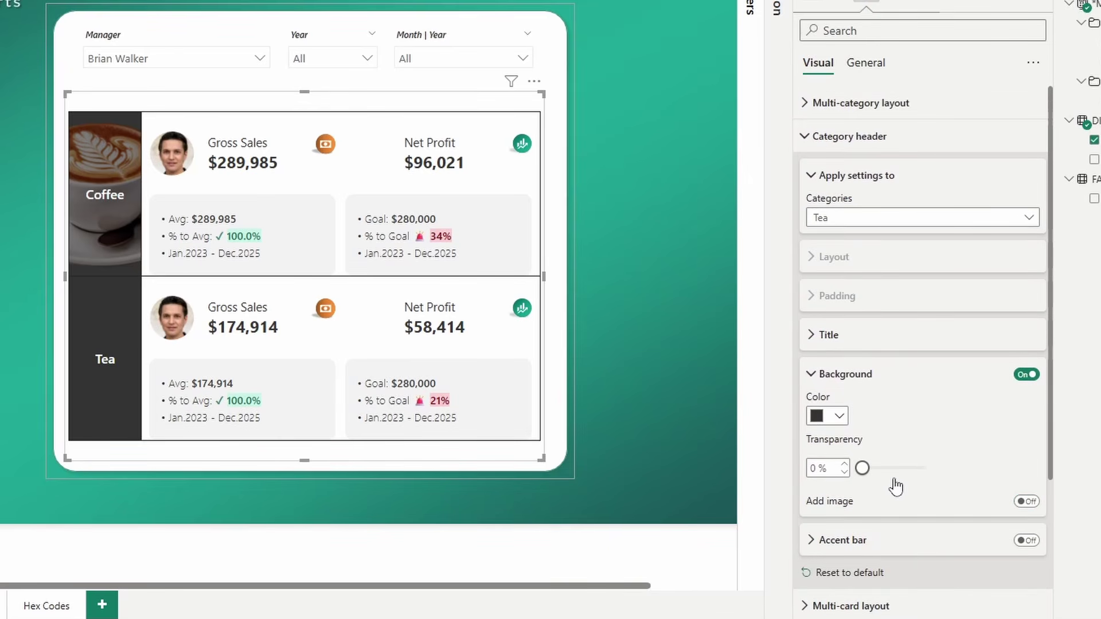
pyautogui.scroll(-2, 898, 479)
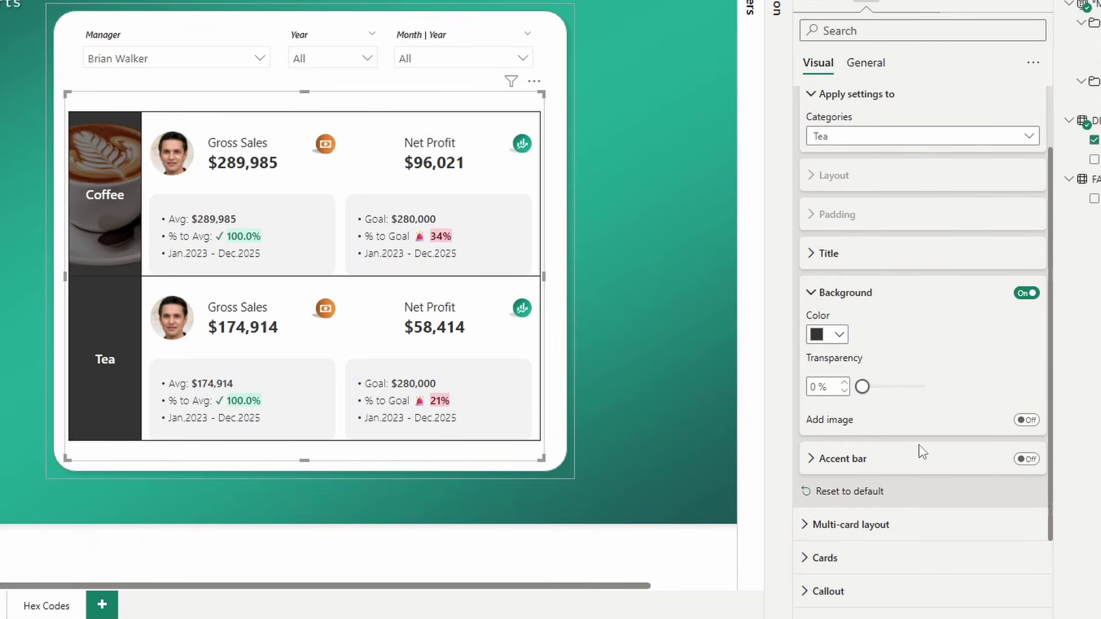
pyautogui.click(1026, 419)
pyautogui.scroll(-2, 862, 413)
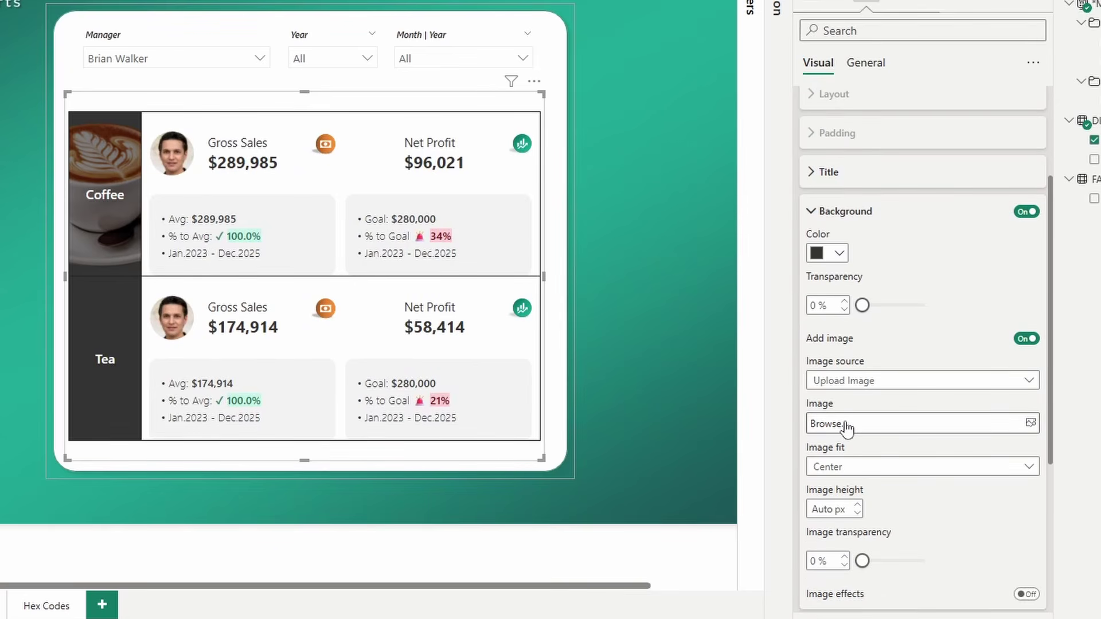
pyautogui.click(845, 427)
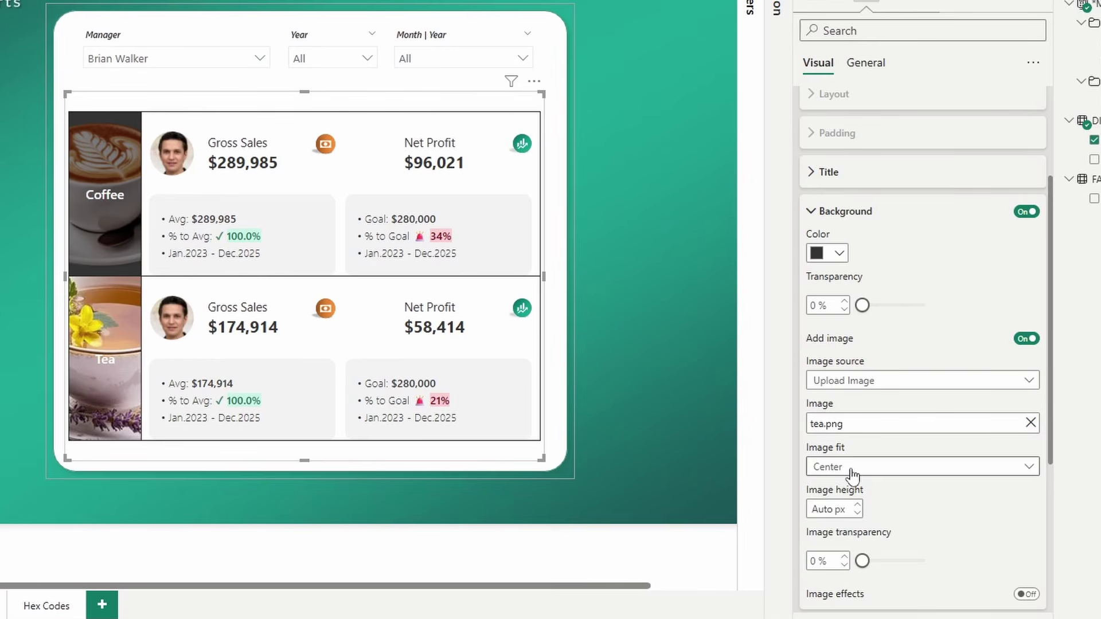
pyautogui.click(850, 469)
pyautogui.click(850, 524)
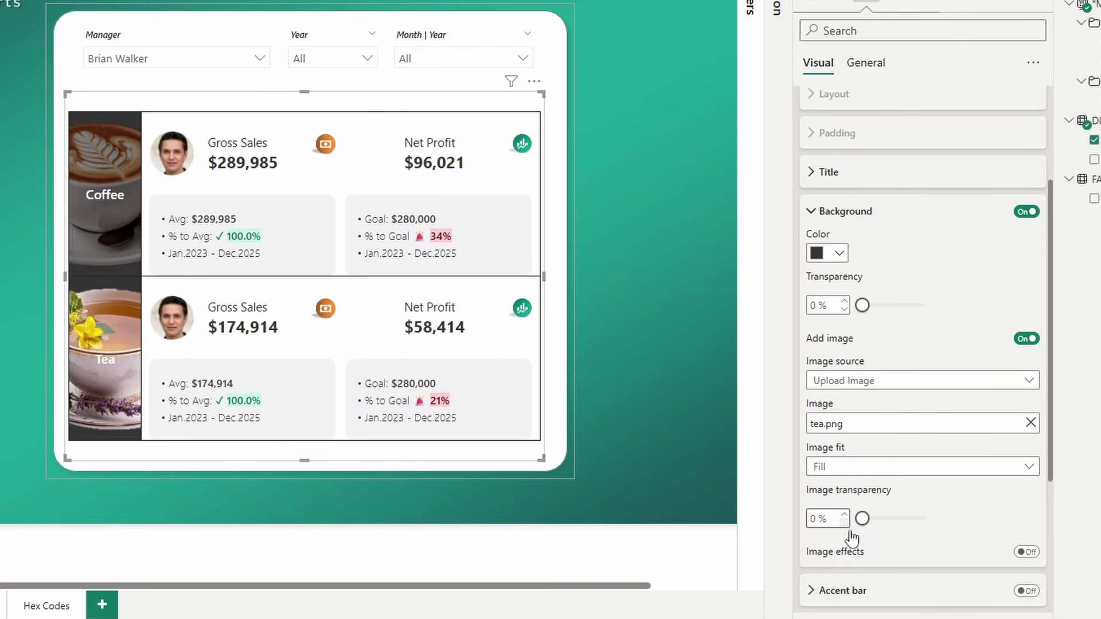
# Turn on image effects for the Tea header's background image and set its exposure to -50 %.
pyautogui.scroll(-4, 895, 516)
pyautogui.click(1023, 388)
pyautogui.scroll(-4, 917, 344)
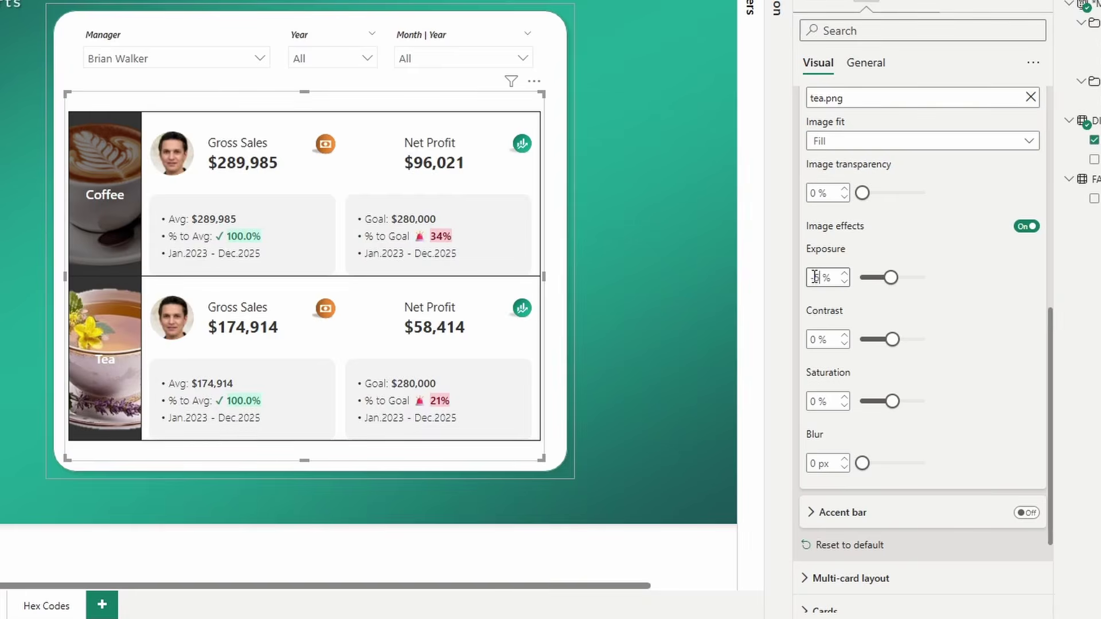
pyautogui.write('-50')
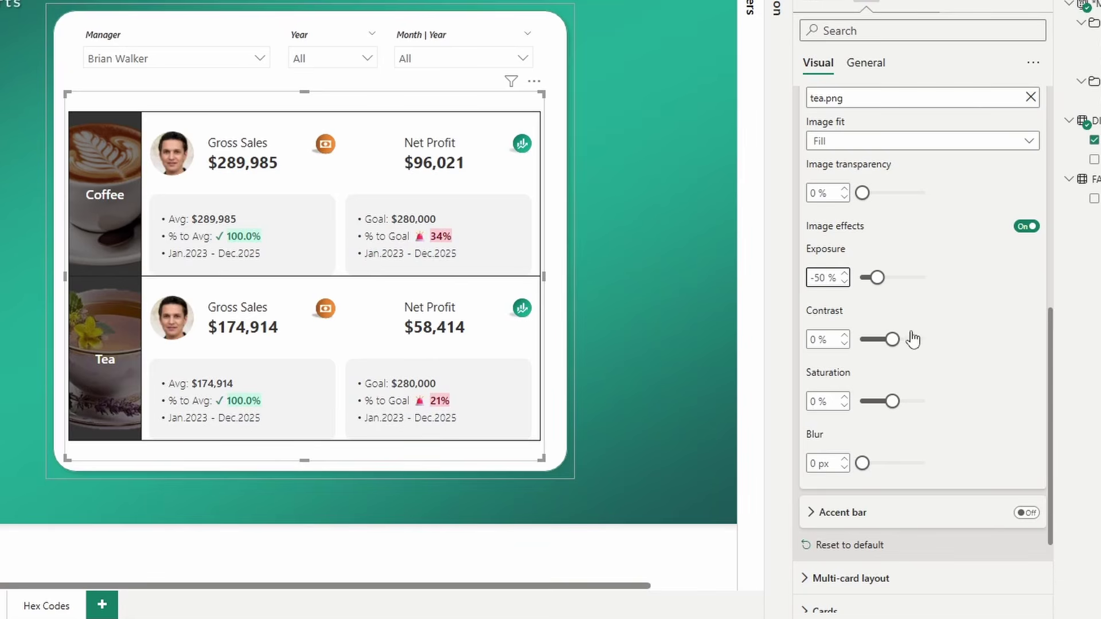
pyautogui.scroll(10, 910, 339)
pyautogui.click(853, 138)
pyautogui.click(848, 137)
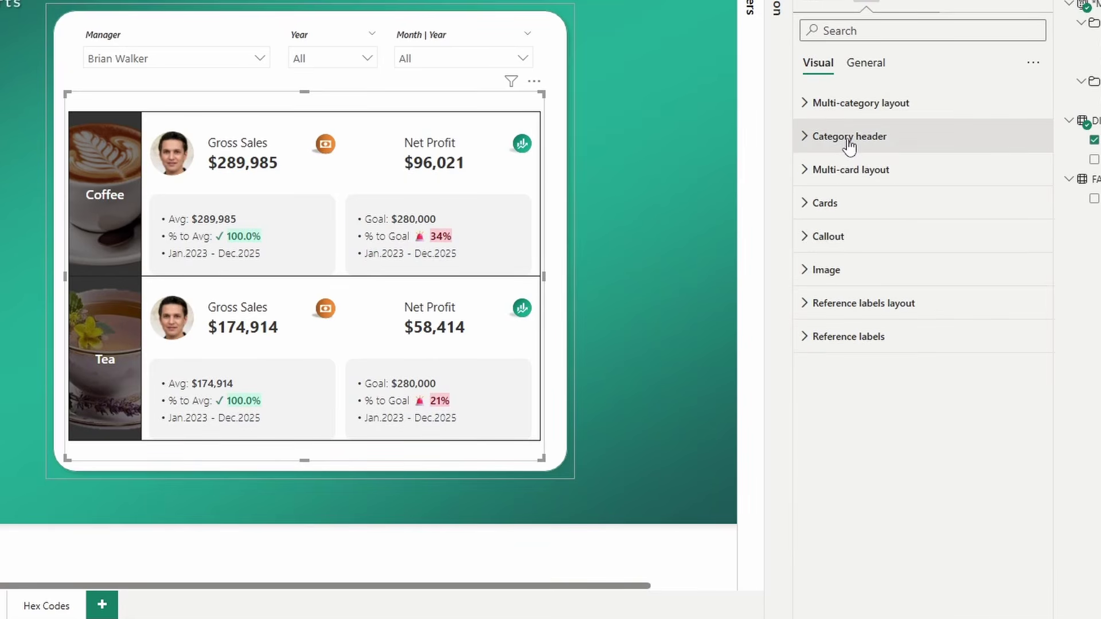
# Change the multi-category layout style to Tiles for all categories.
pyautogui.click(883, 115)
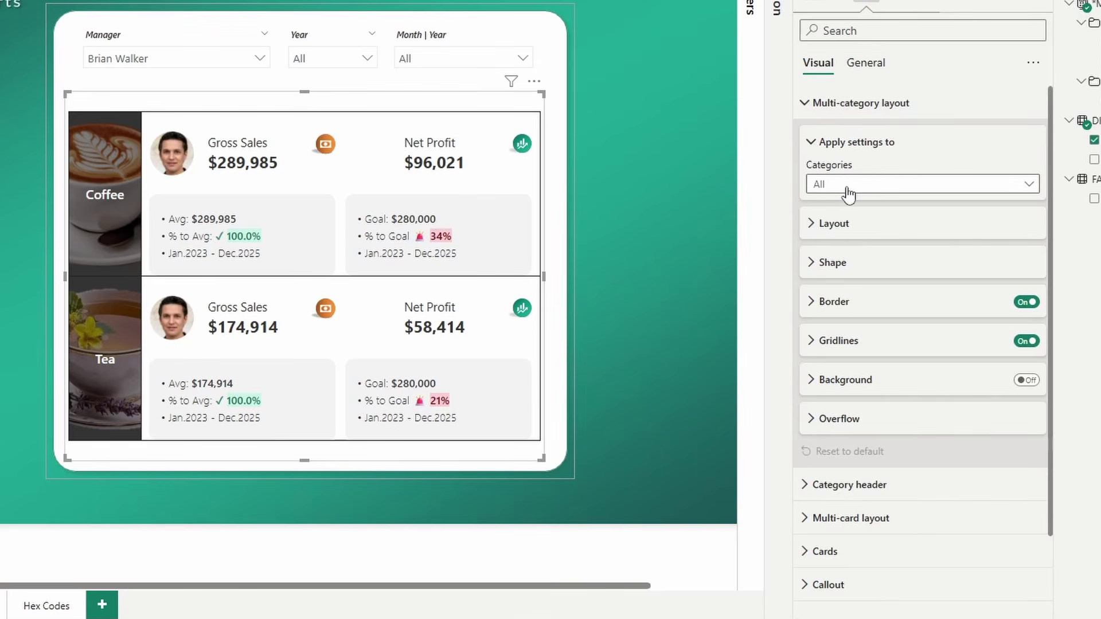
pyautogui.click(834, 223)
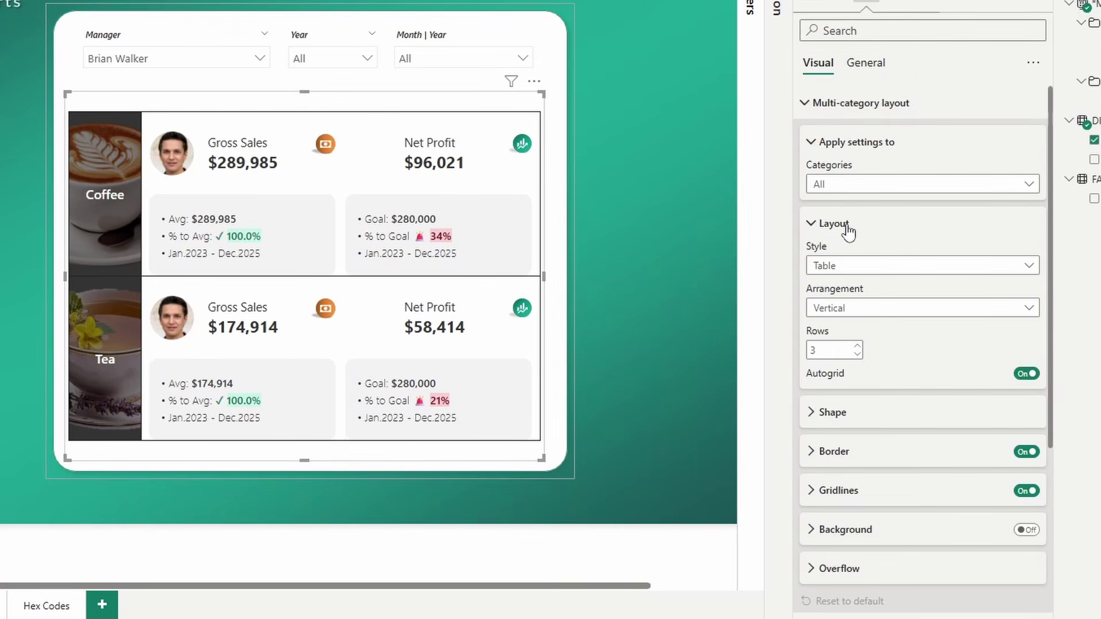
pyautogui.click(842, 266)
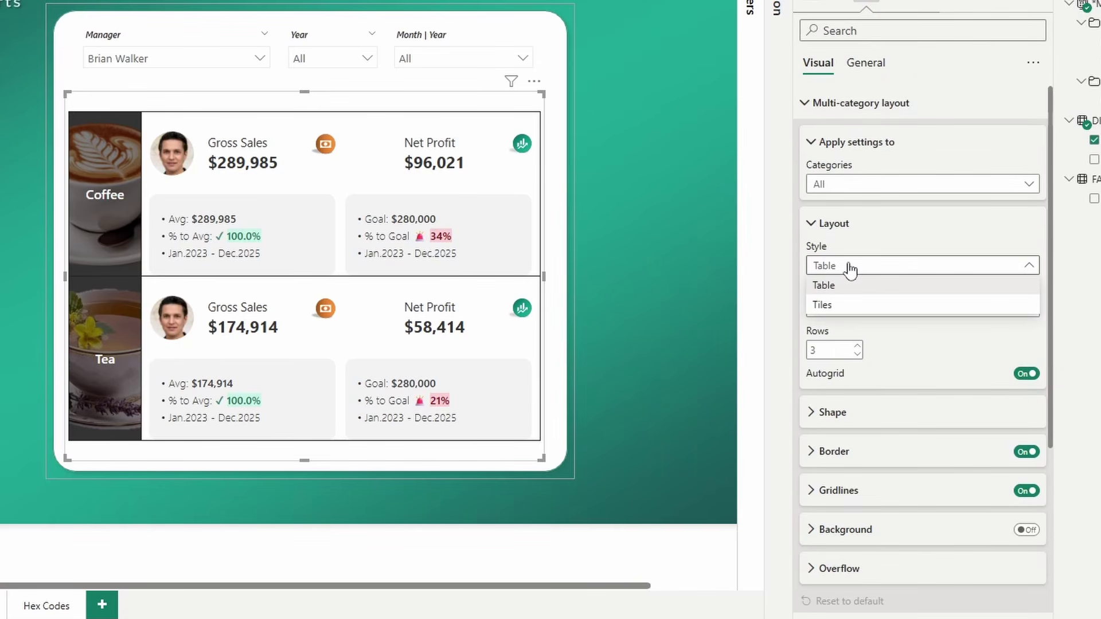
pyautogui.click(844, 305)
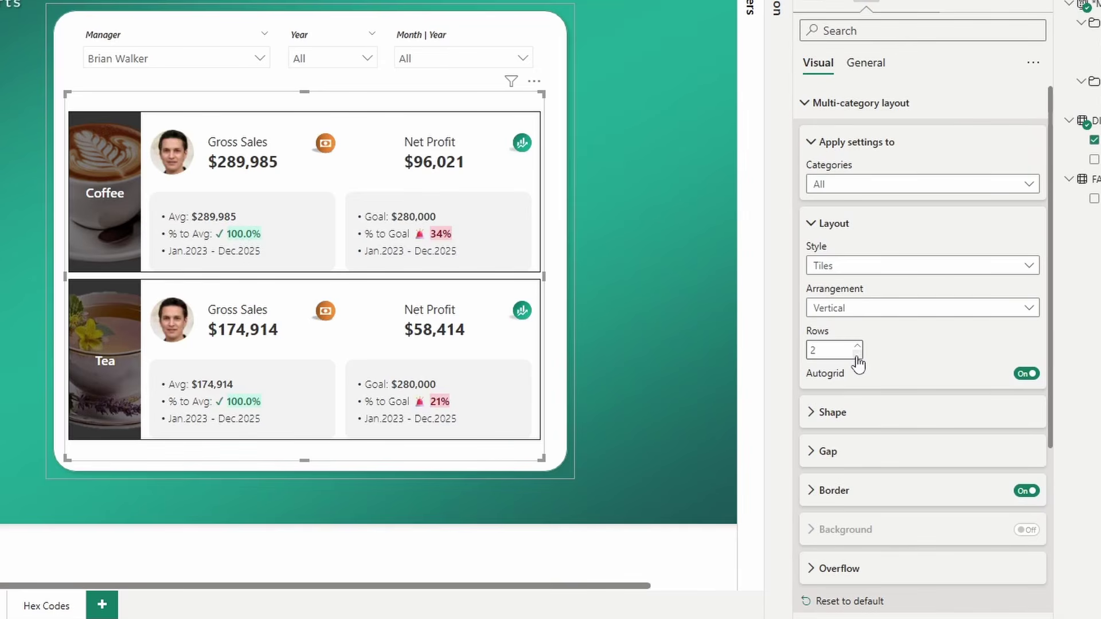
# Set the category tiles' rounded corners to 10 px and the vertical gap between them to 20 px.
pyautogui.click(857, 414)
pyautogui.scroll(-3, 854, 401)
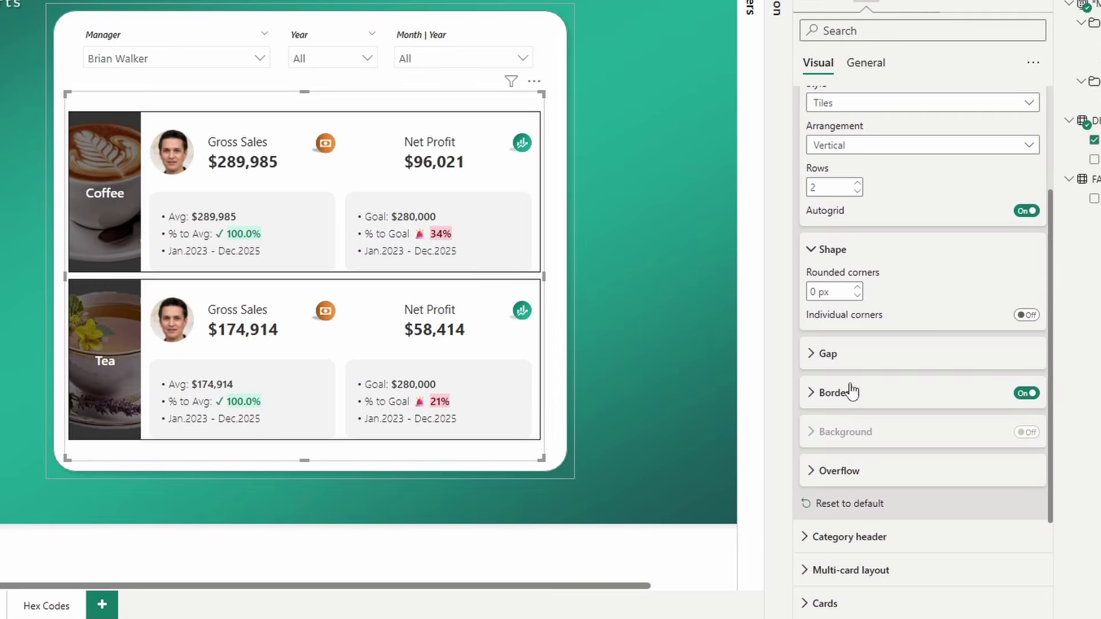
pyautogui.click(834, 292)
pyautogui.write('10')
pyautogui.click(830, 352)
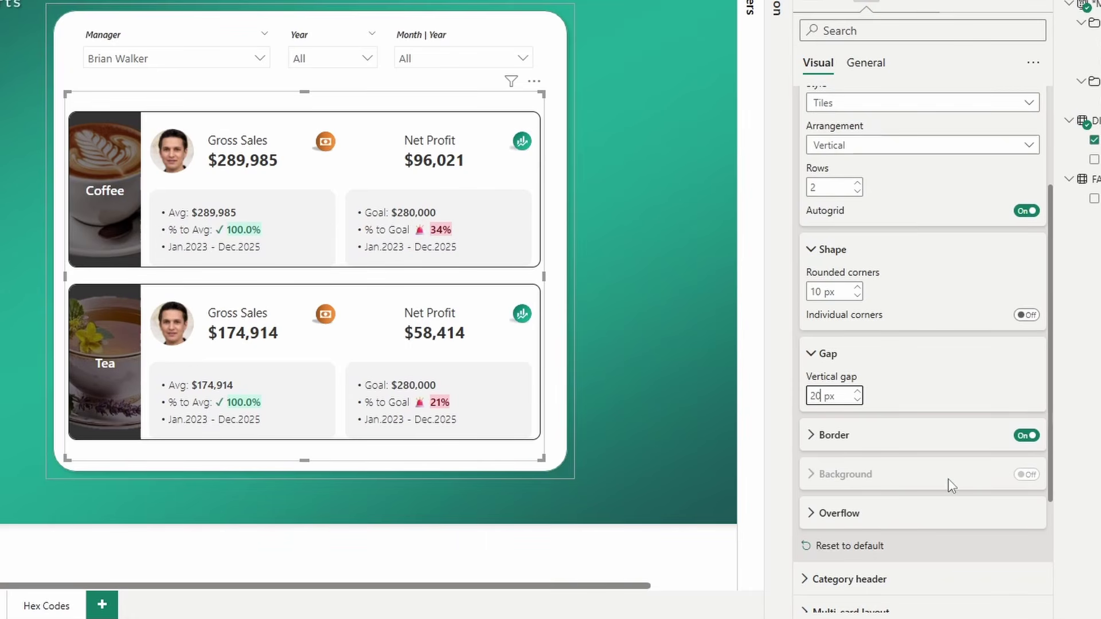
# Set the border color of the multi-category tiles to #E6E6E6.
pyautogui.click(930, 441)
pyautogui.click(837, 234)
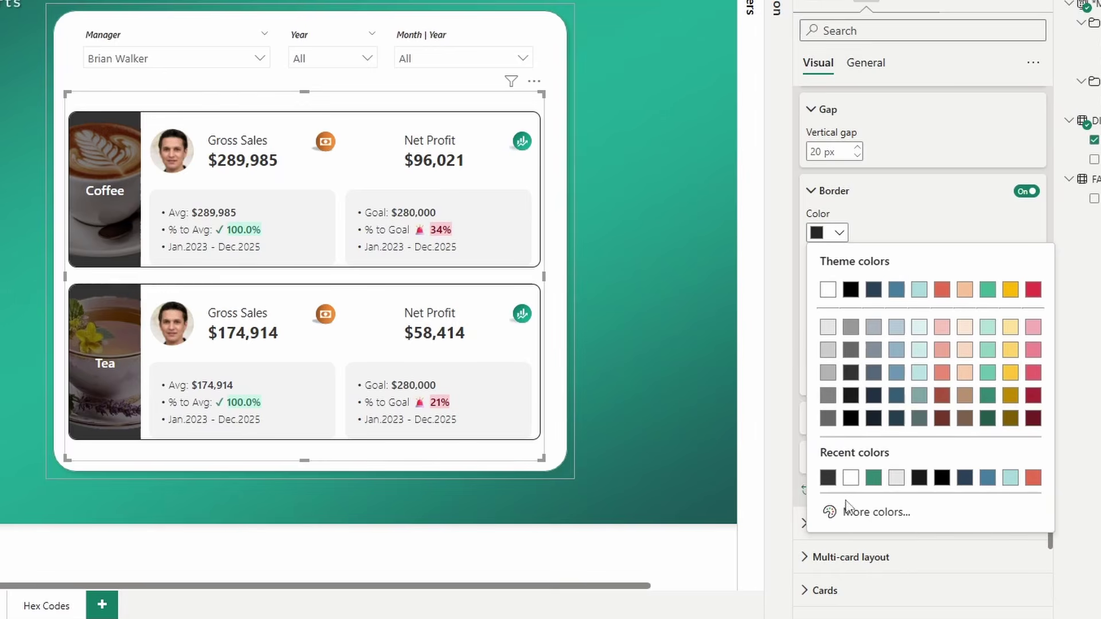
pyautogui.click(860, 512)
pyautogui.write('#E6E6E6')
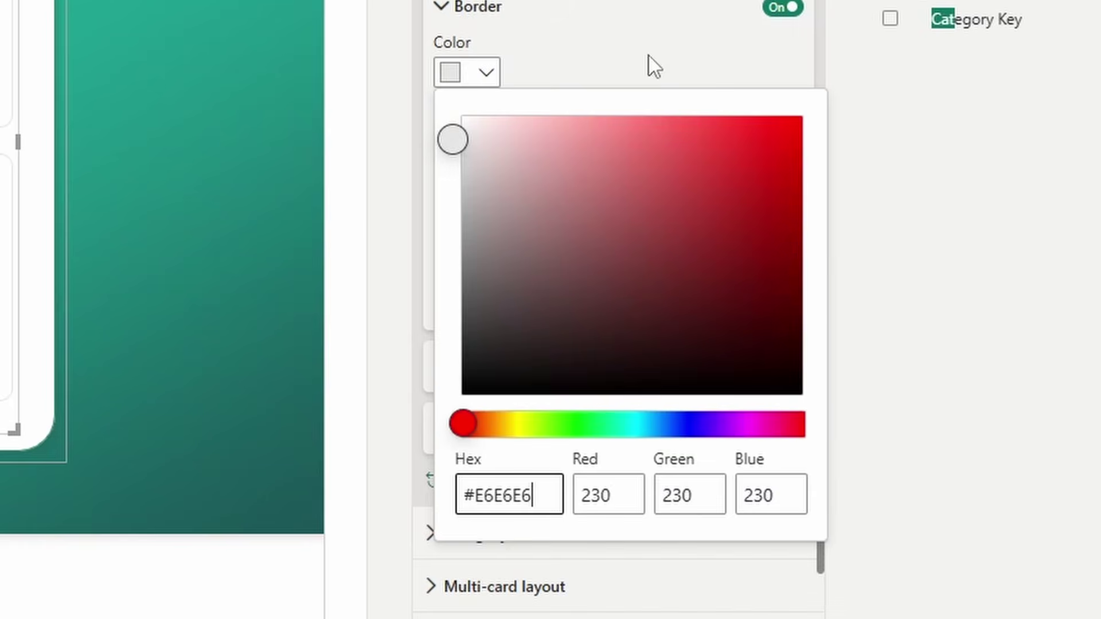
pyautogui.click(586, 59)
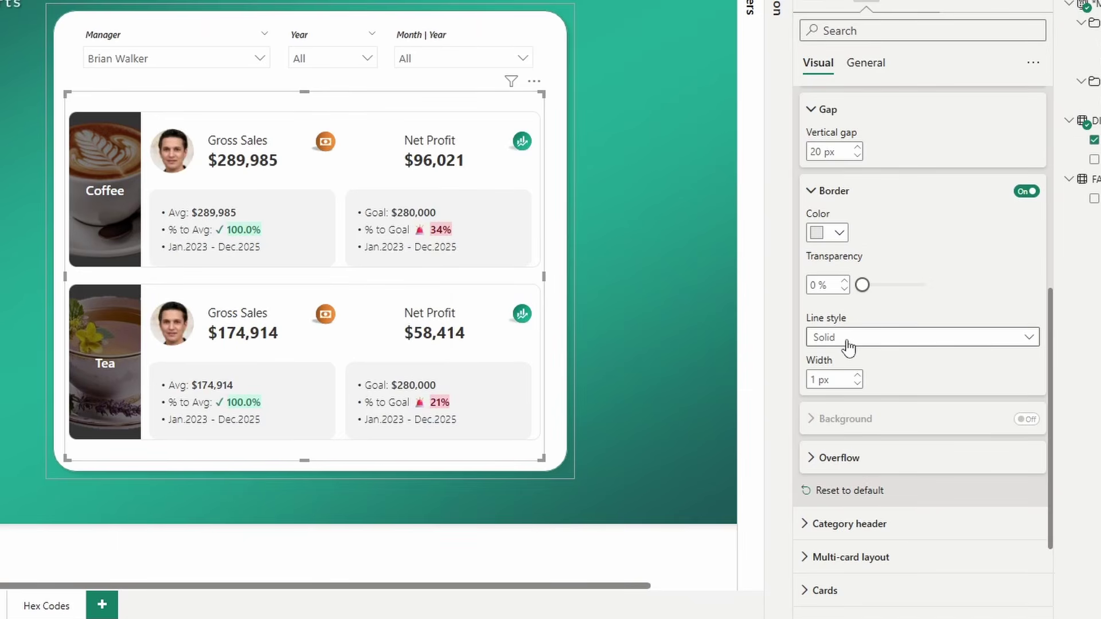
pyautogui.scroll(10, 832, 380)
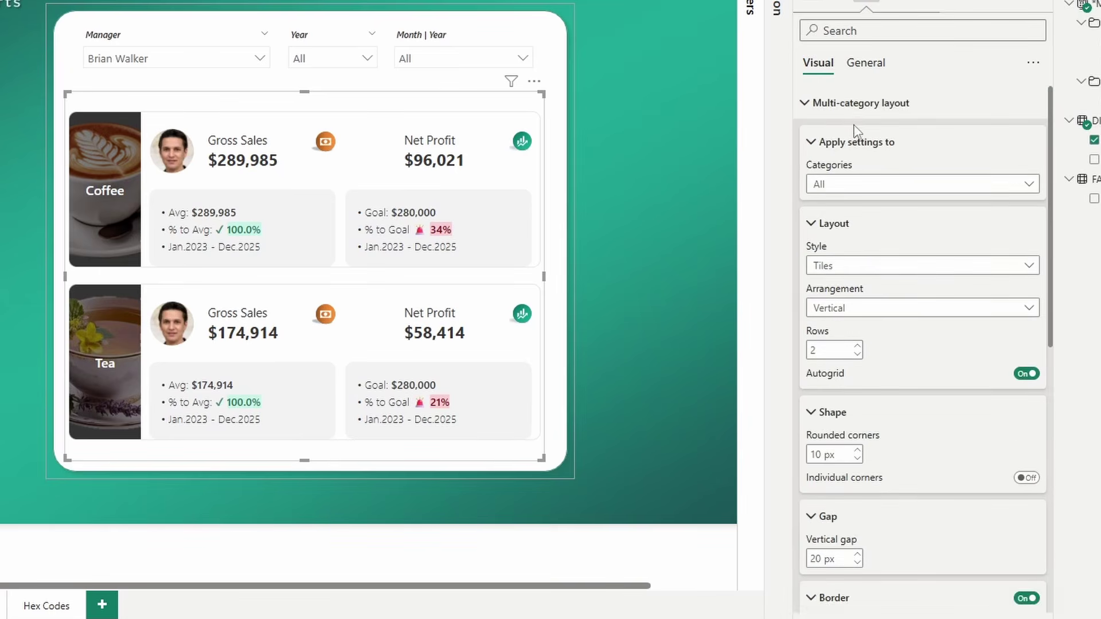
pyautogui.click(880, 106)
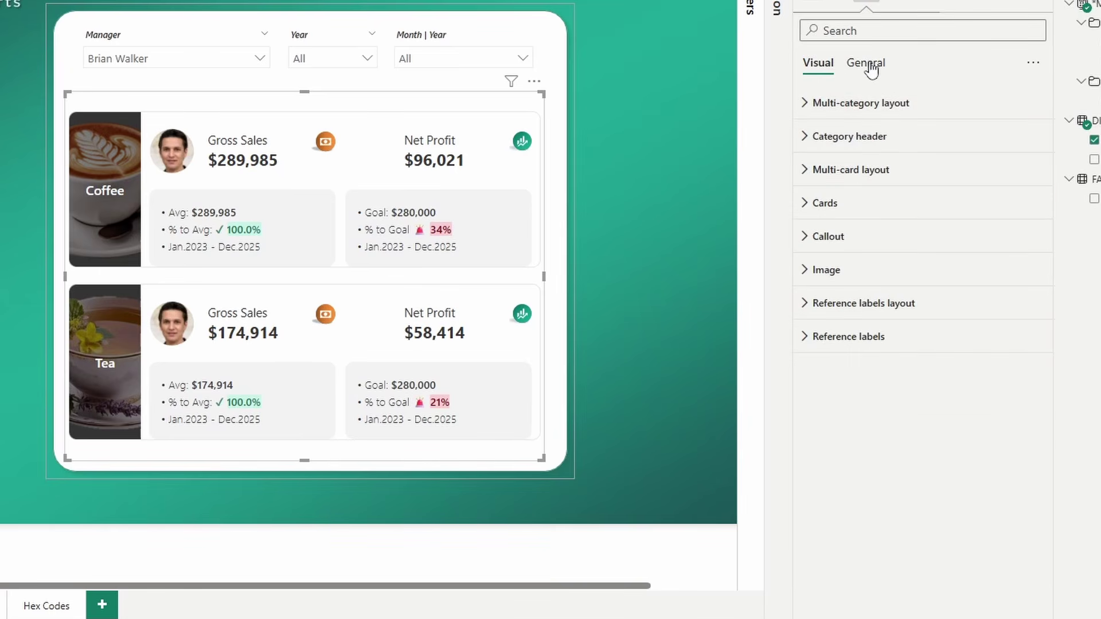
# Set the whole visual's padding to 20 px left and right and 0 px top and bottom.
pyautogui.click(871, 65)
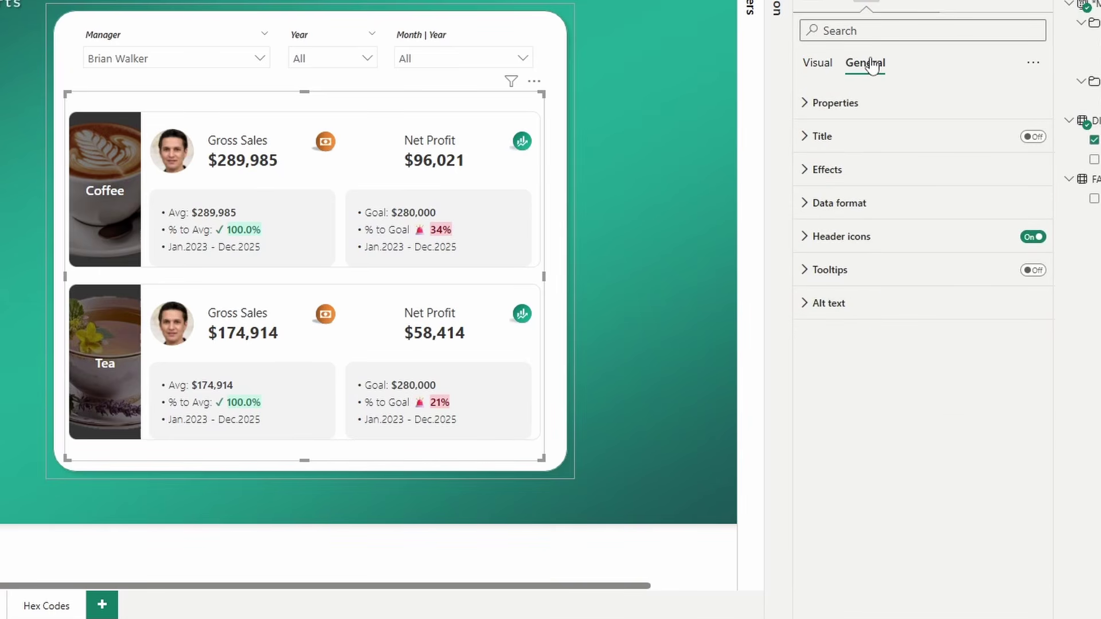
pyautogui.click(857, 108)
pyautogui.click(848, 332)
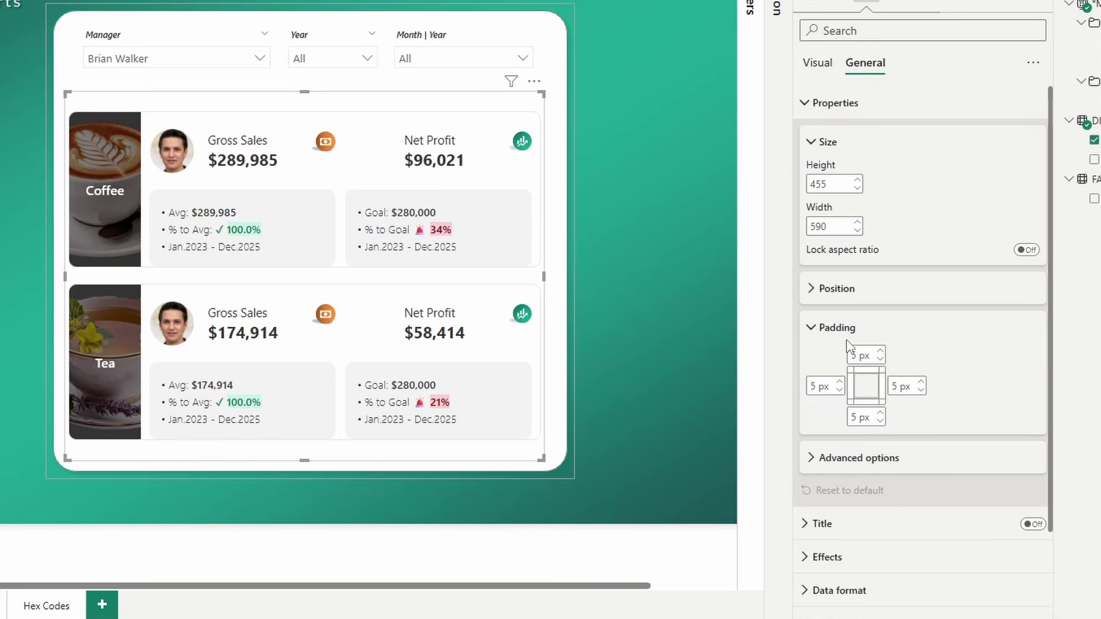
pyautogui.doubleClick(813, 387)
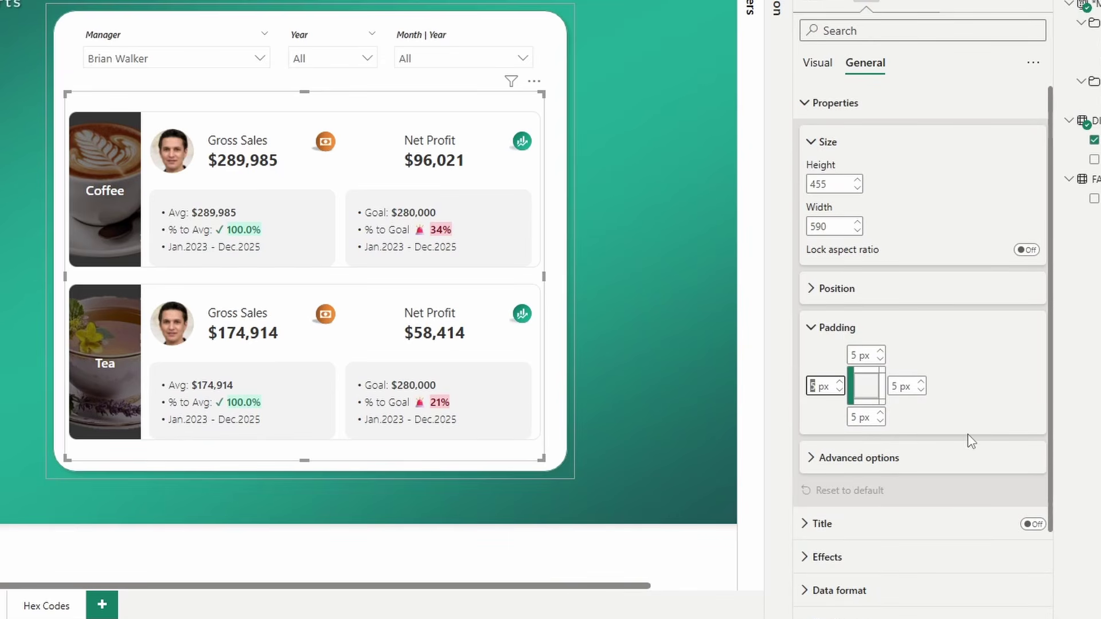
pyautogui.write('20')
pyautogui.press('Tab')
pyautogui.write('0')
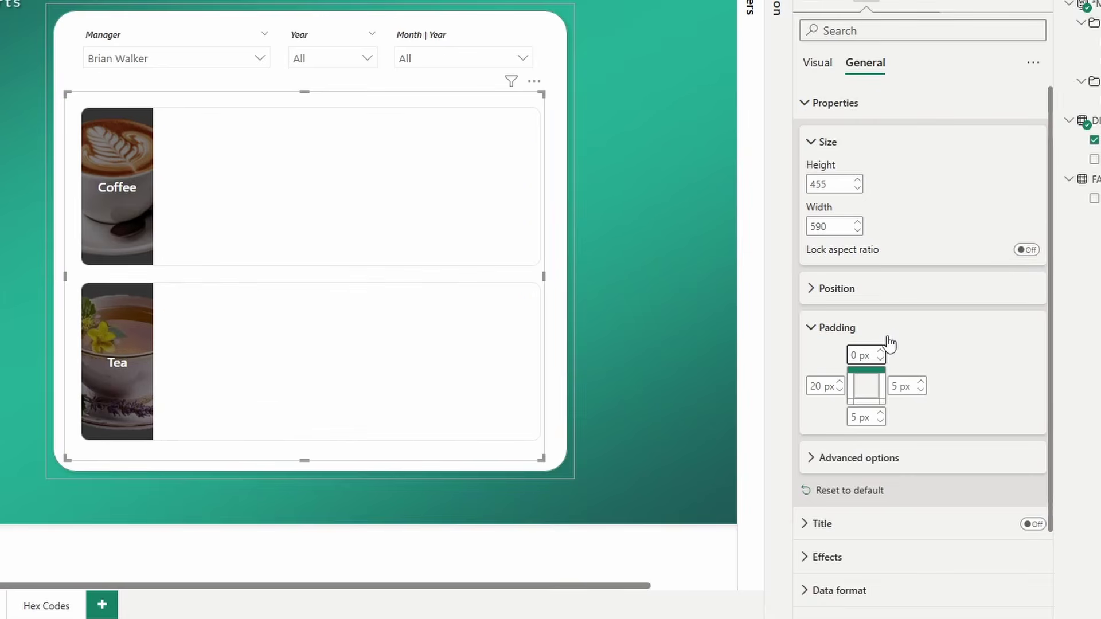
pyautogui.press('Tab')
pyautogui.write('20')
pyautogui.press('Tab')
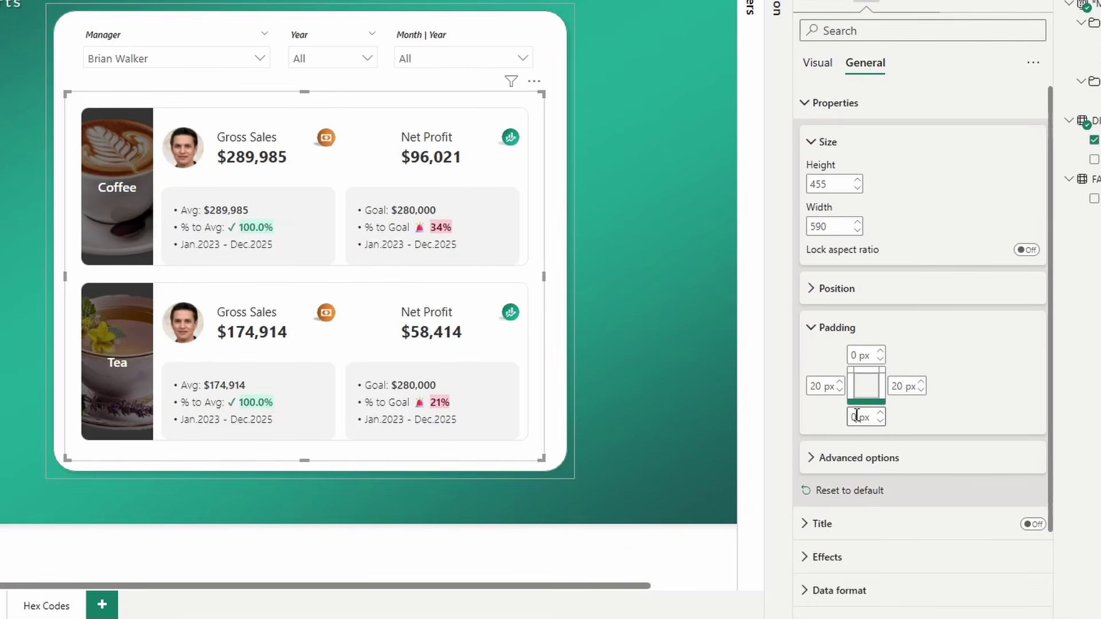
# Turn off the card visual's overall background effect.
pyautogui.scroll(-2, 895, 462)
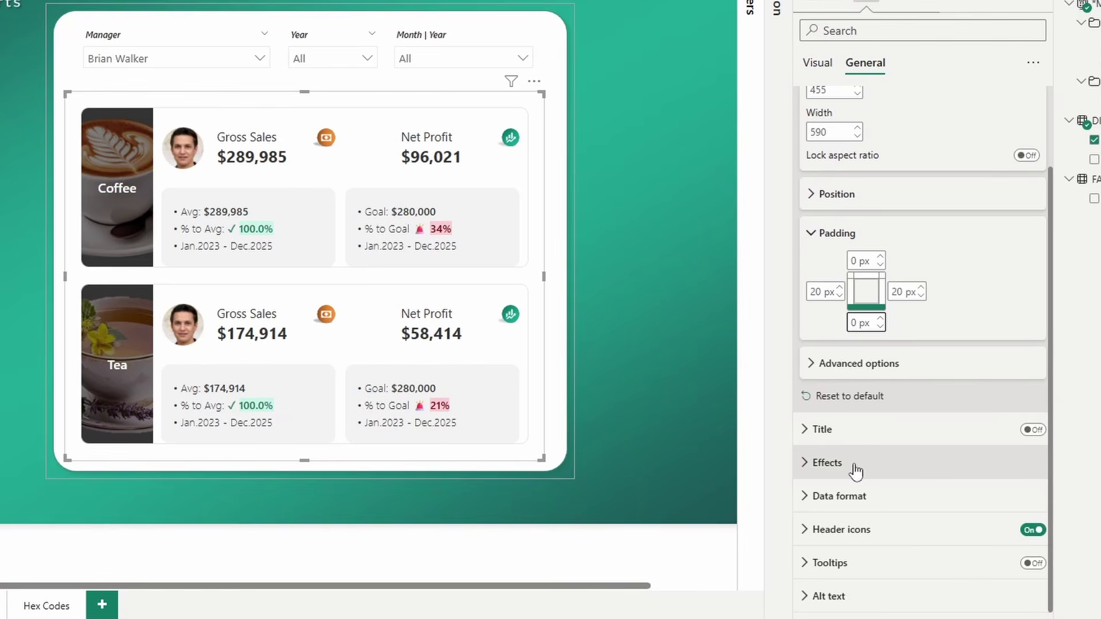
pyautogui.click(856, 470)
pyautogui.scroll(-5, 869, 401)
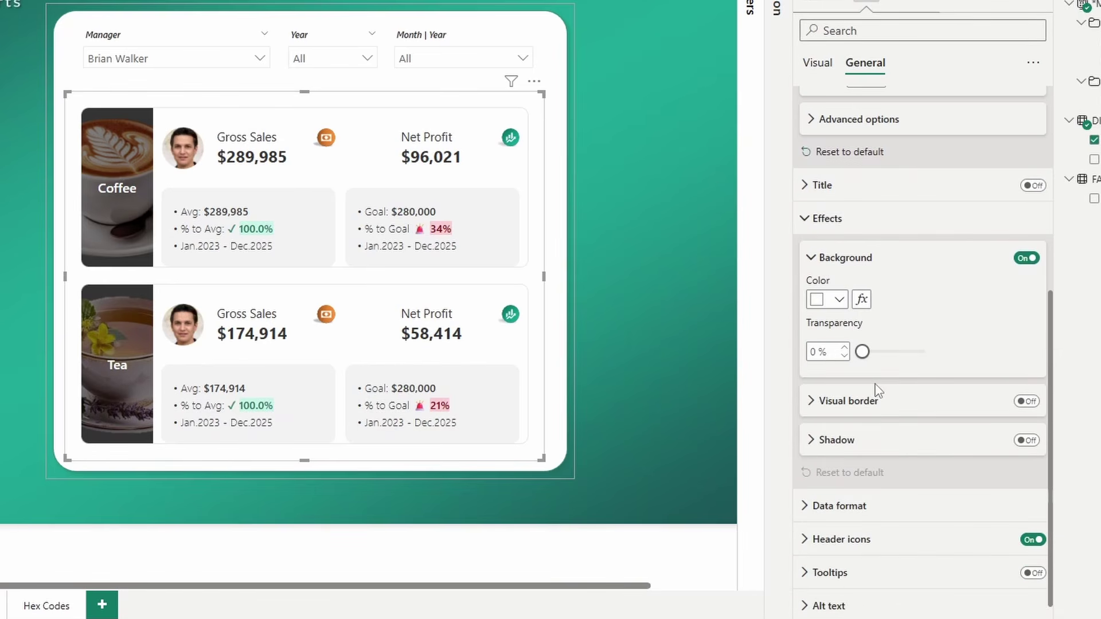
pyautogui.click(1025, 259)
# Turn on the visual border with color #E6E6E6 and rounded corners of 25 px.
pyautogui.scroll(-1, 1015, 344)
pyautogui.click(1026, 391)
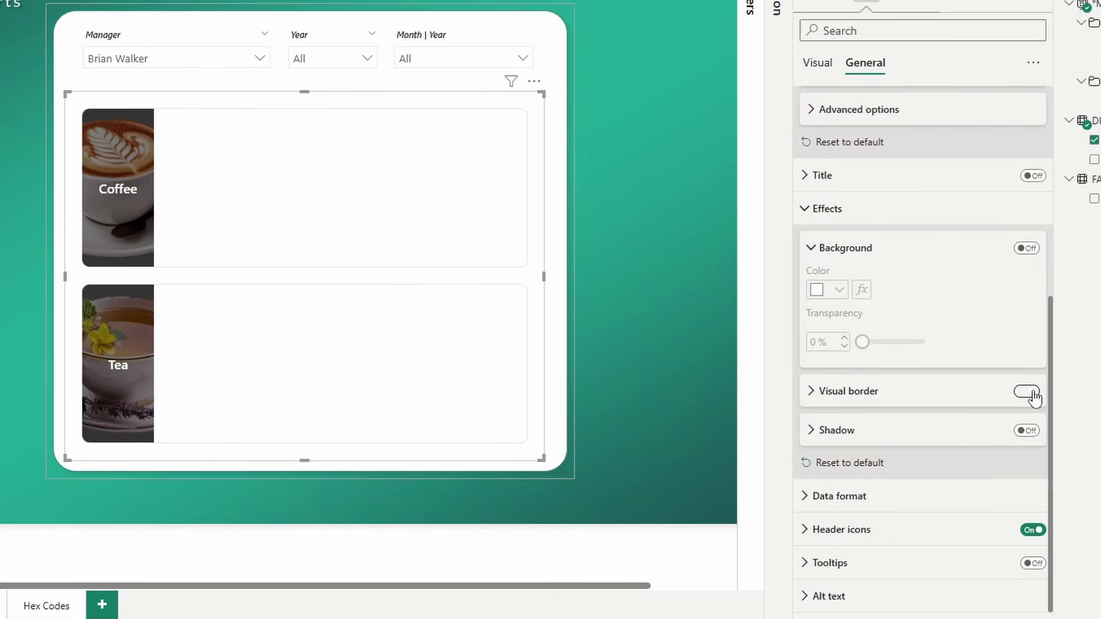
pyautogui.click(897, 400)
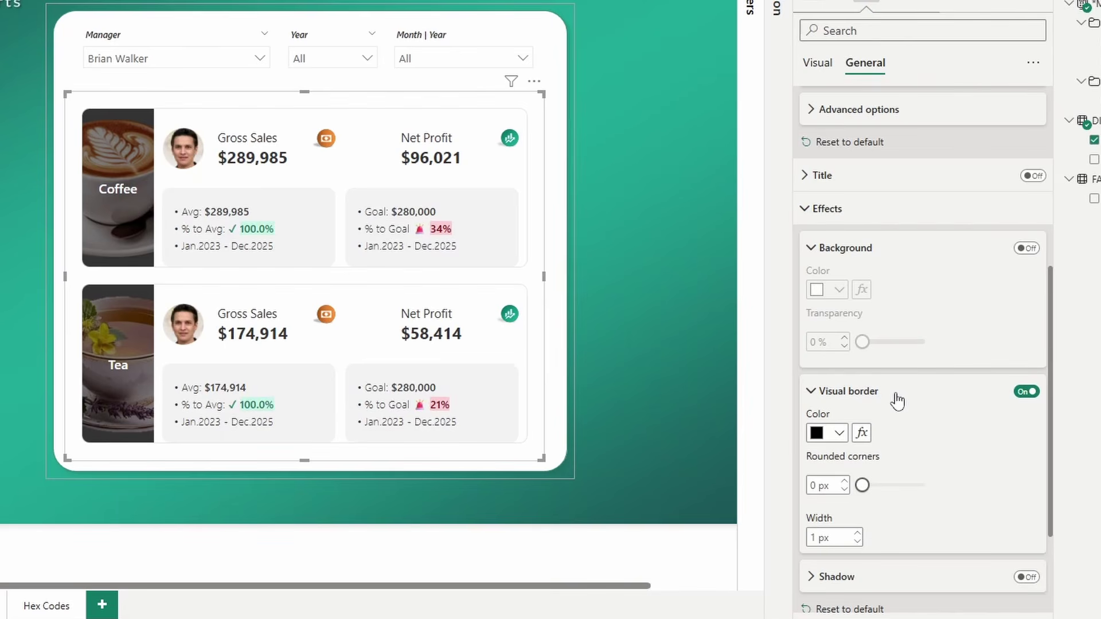
pyautogui.scroll(-2, 897, 401)
pyautogui.click(838, 351)
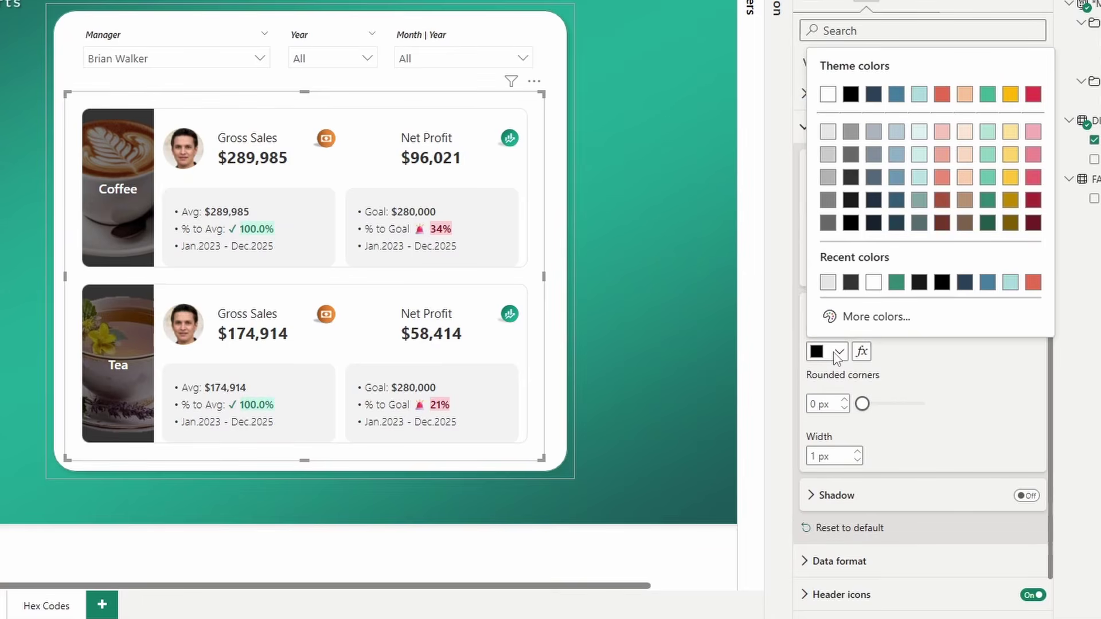
pyautogui.click(858, 319)
pyautogui.write('#E6E6E6')
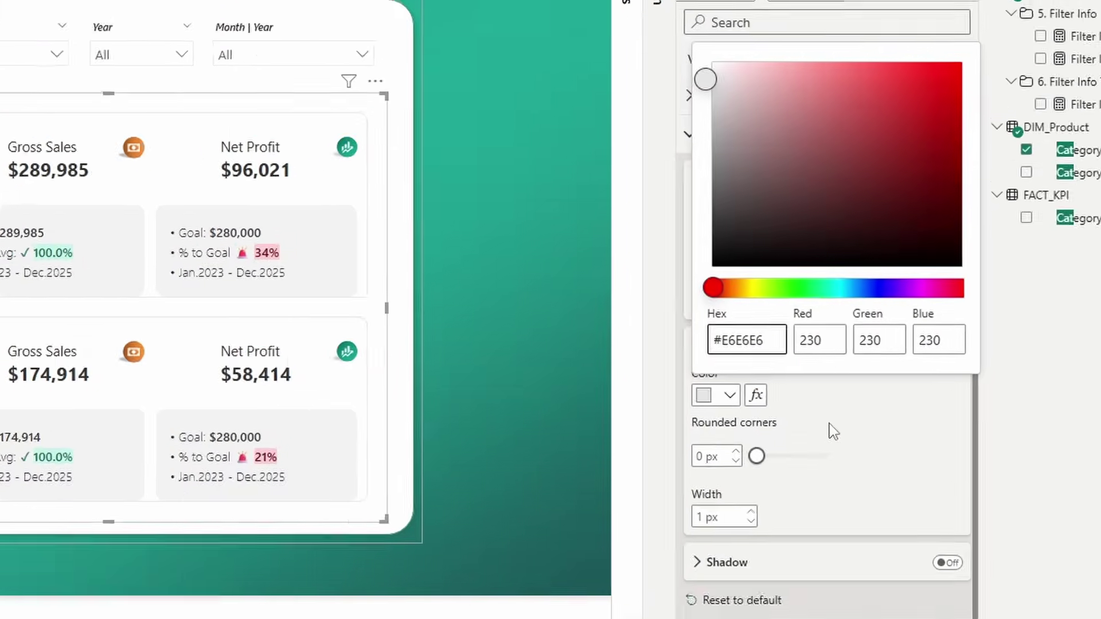
pyautogui.click(545, 570)
pyautogui.click(365, 612)
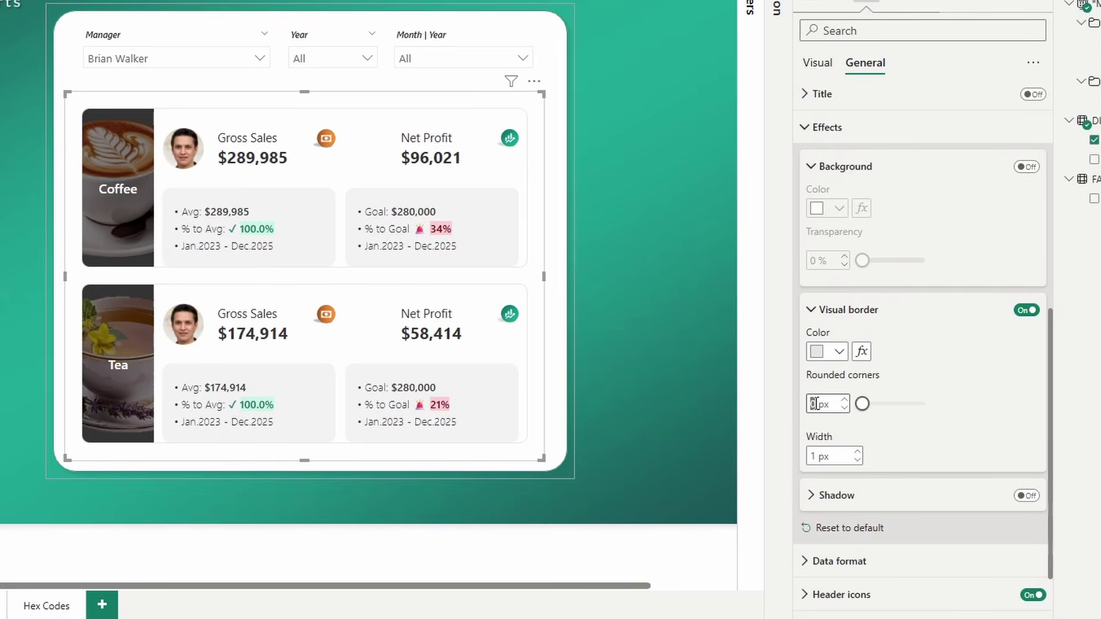
pyautogui.write('25')
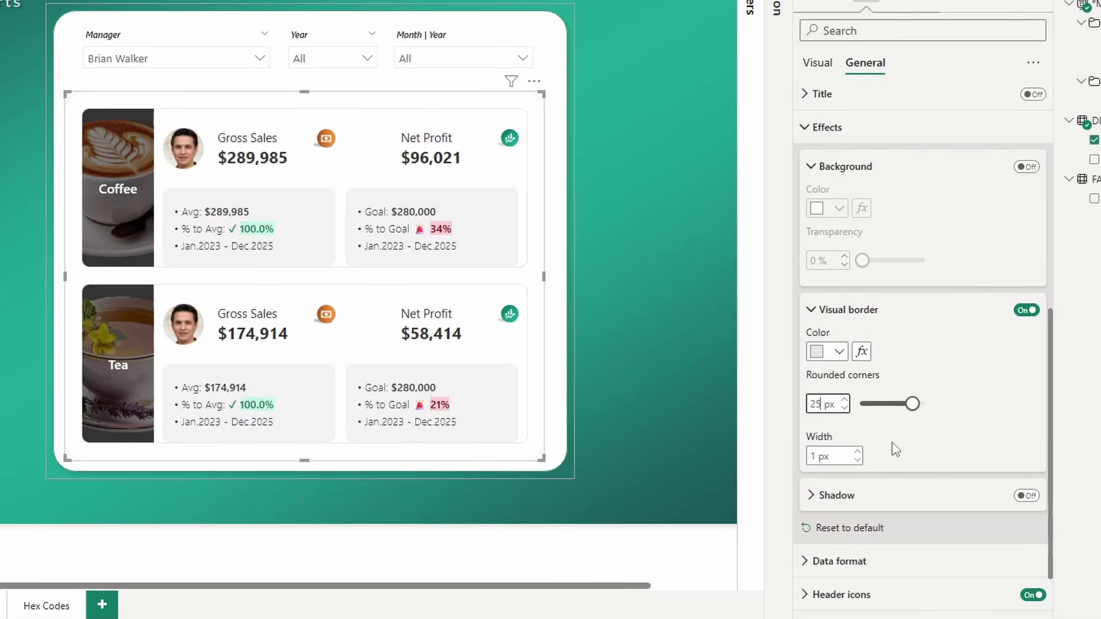
# Turn on the visual's shadow and set its color to #E6E6E6.
pyautogui.click(1026, 495)
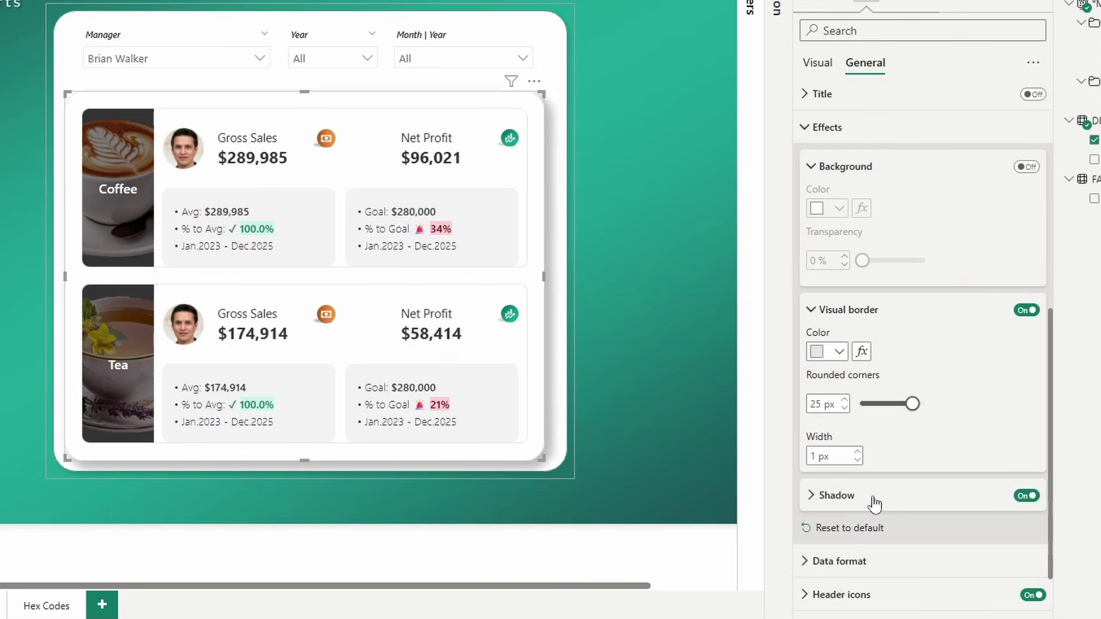
pyautogui.click(875, 500)
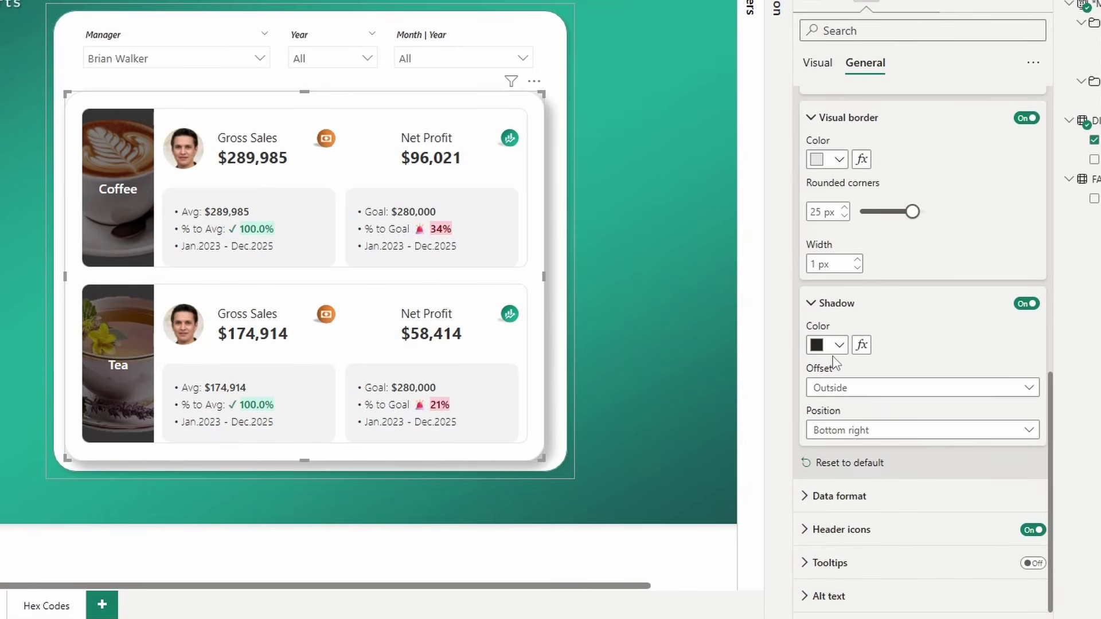
pyautogui.click(838, 345)
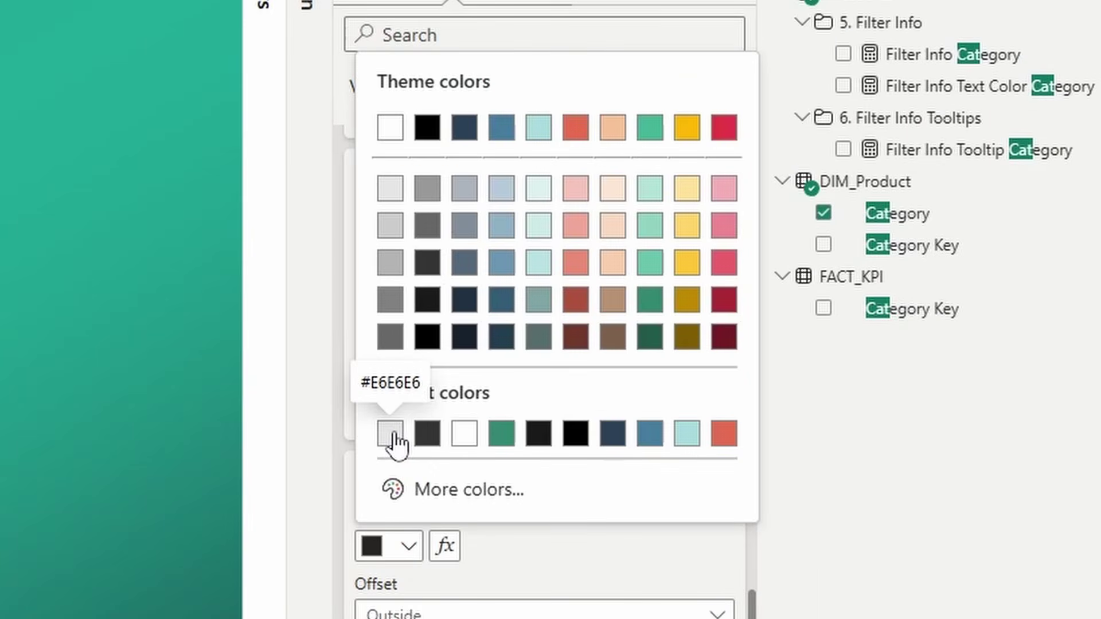
pyautogui.click(392, 435)
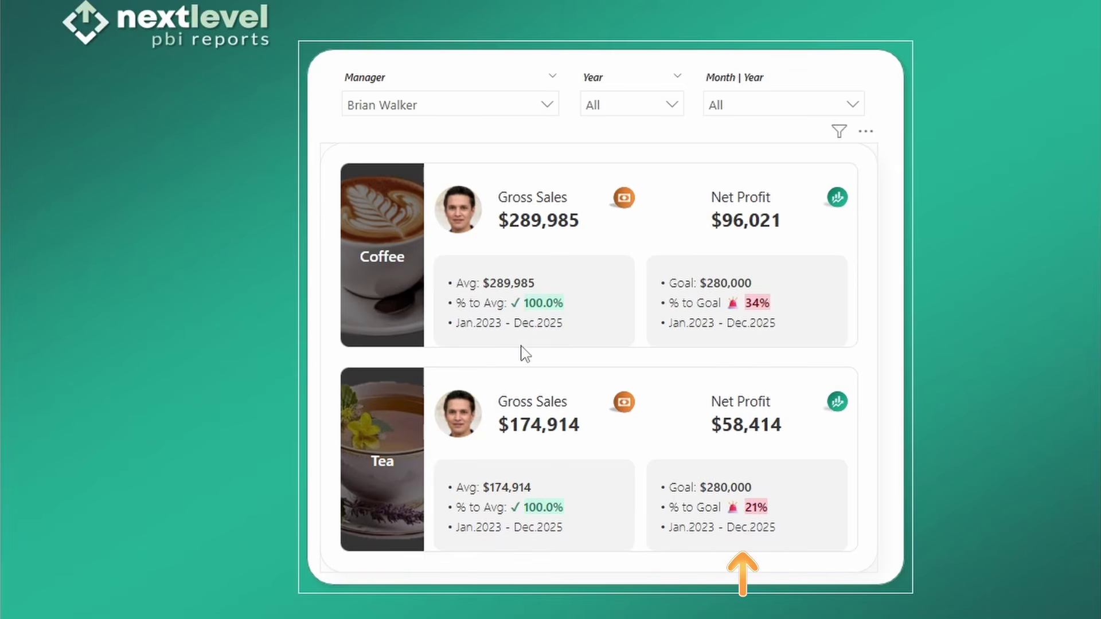
# Increase the individual bottom padding of the reference labels layout for all cards.
pyautogui.click(749, 573)
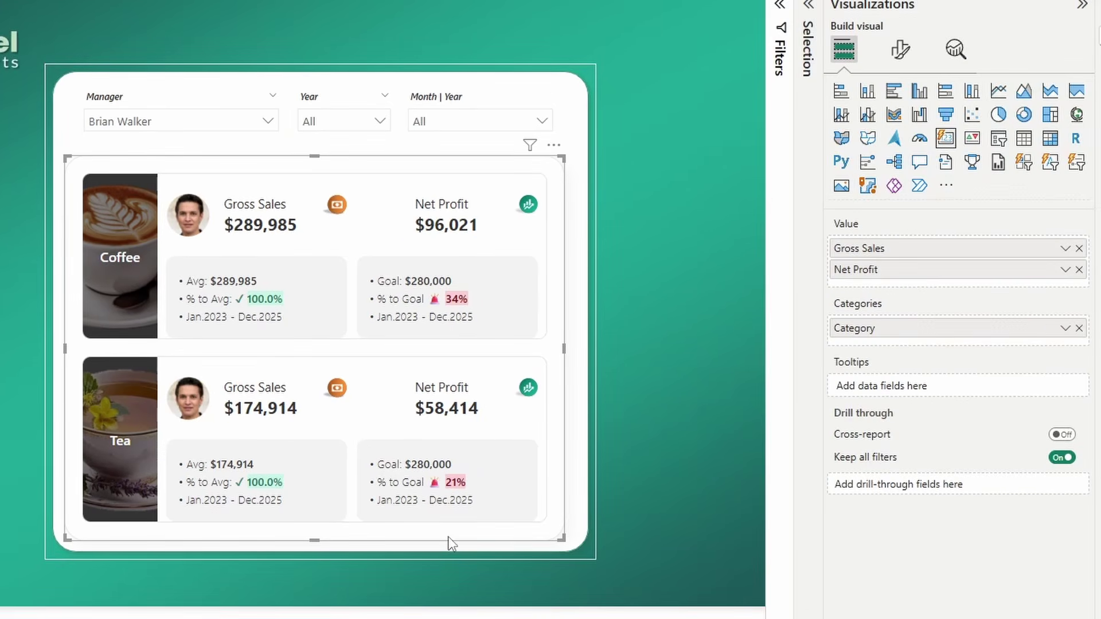
pyautogui.click(900, 49)
pyautogui.click(914, 390)
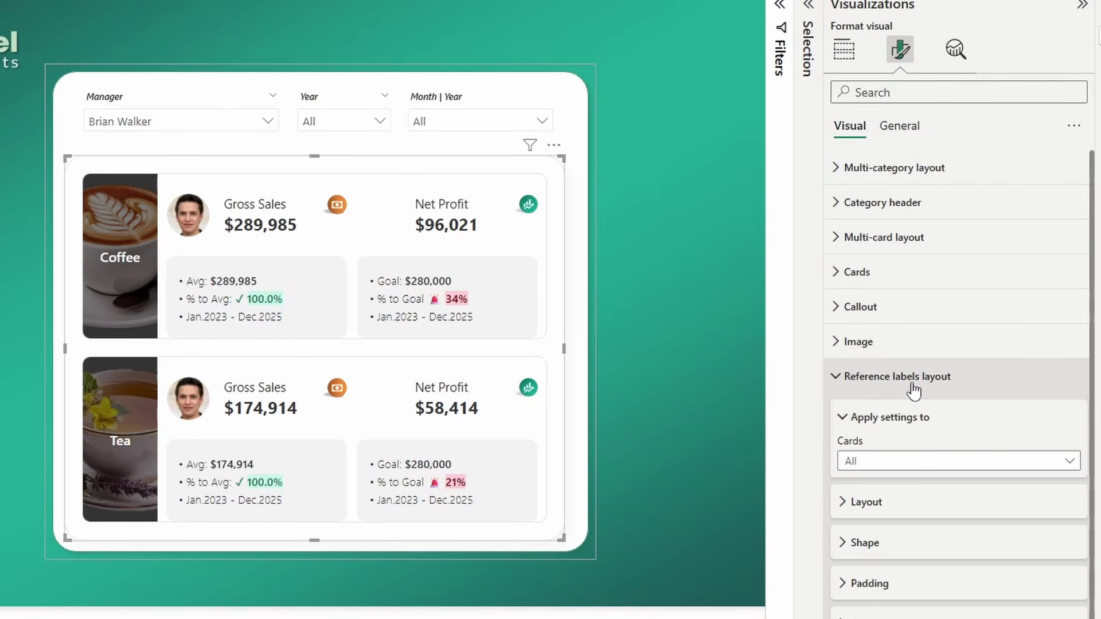
pyautogui.scroll(-2, 917, 436)
pyautogui.click(889, 525)
pyautogui.scroll(-3, 877, 516)
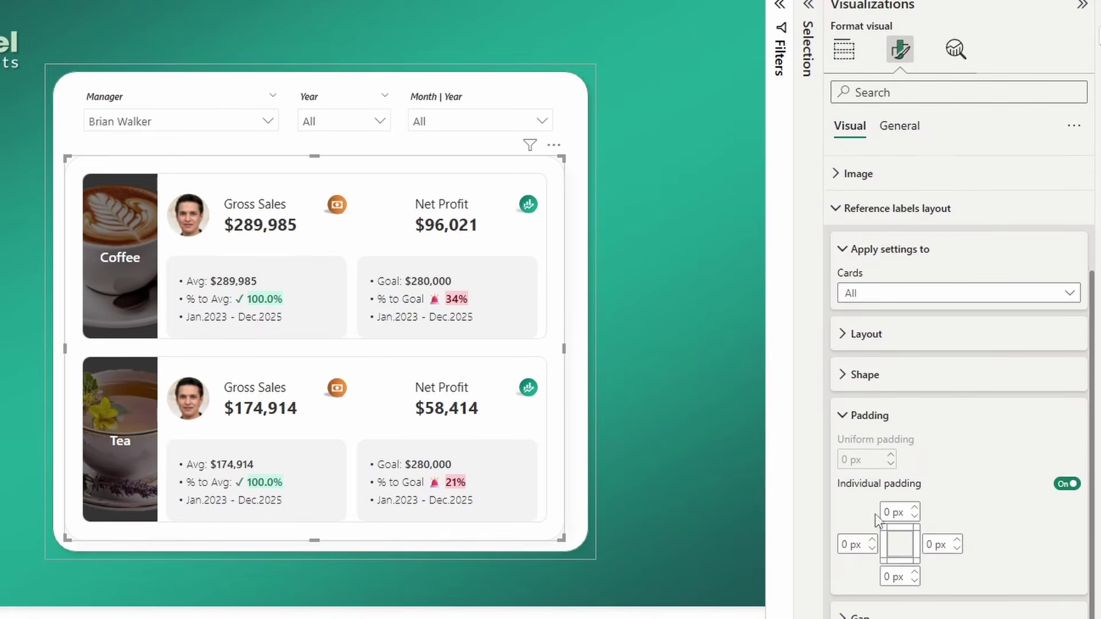
pyautogui.write('1')
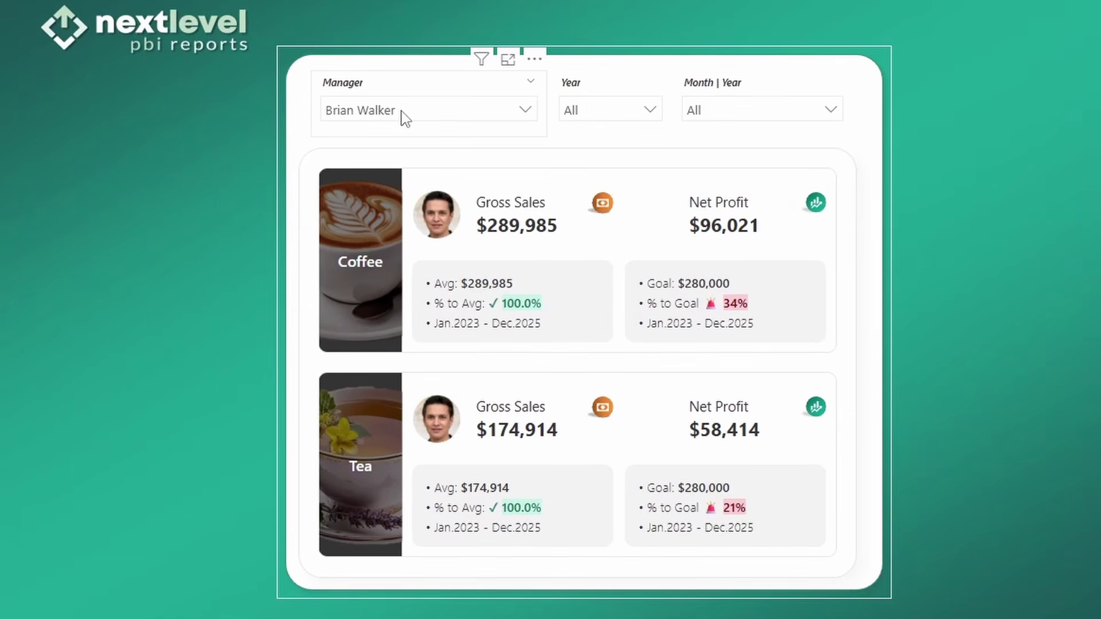
# Filter the report by several different managers in turn to check the card's photos, callouts and goal indicators.
pyautogui.click(400, 116)
pyautogui.click(379, 202)
pyautogui.click(420, 118)
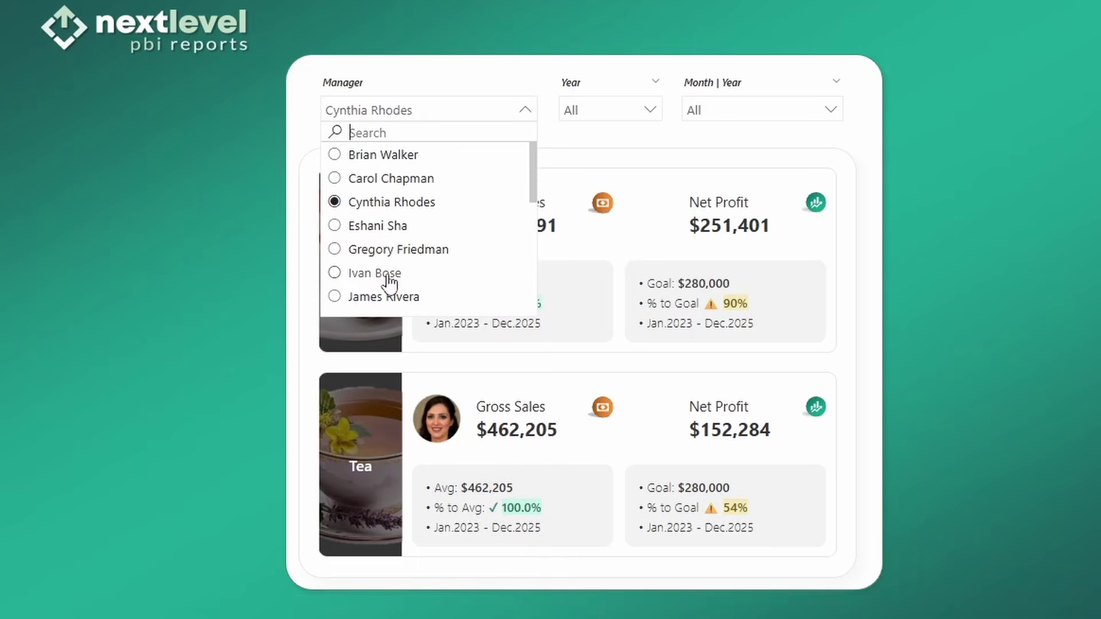
pyautogui.click(386, 277)
pyautogui.click(387, 120)
pyautogui.scroll(-3, 379, 272)
pyautogui.click(378, 272)
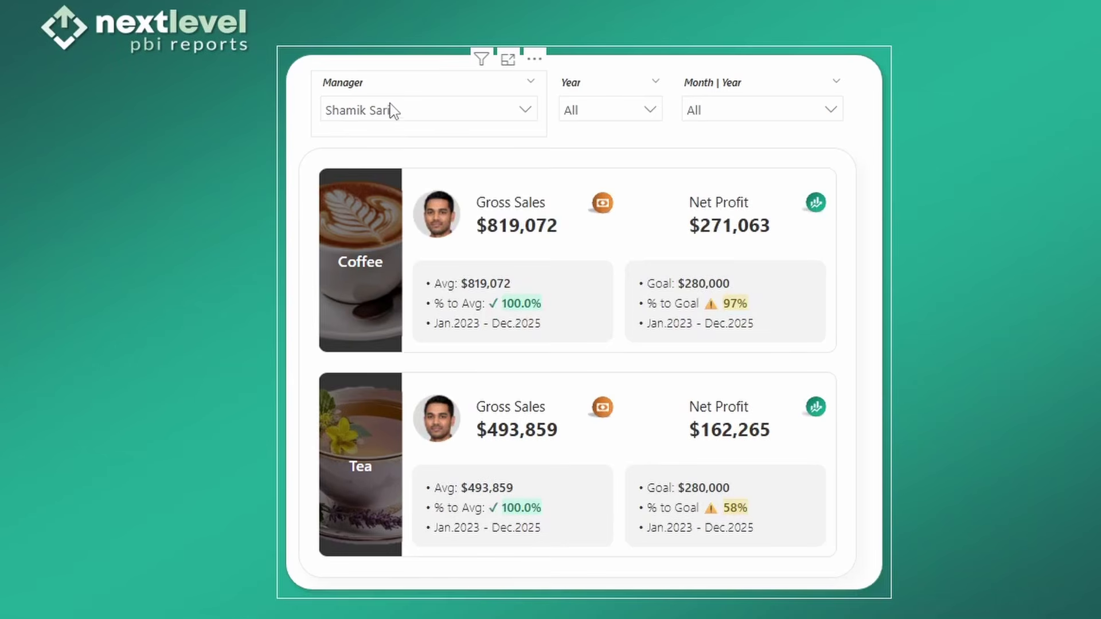
pyautogui.click(389, 109)
pyautogui.scroll(-1, 394, 276)
pyautogui.click(395, 278)
pyautogui.click(413, 110)
pyautogui.click(406, 178)
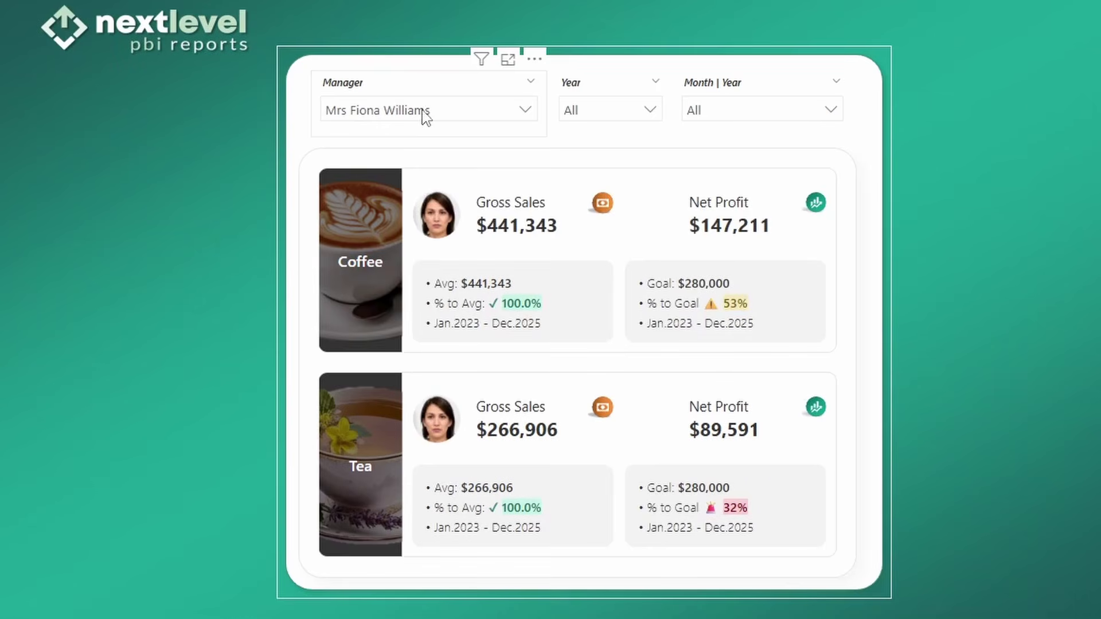